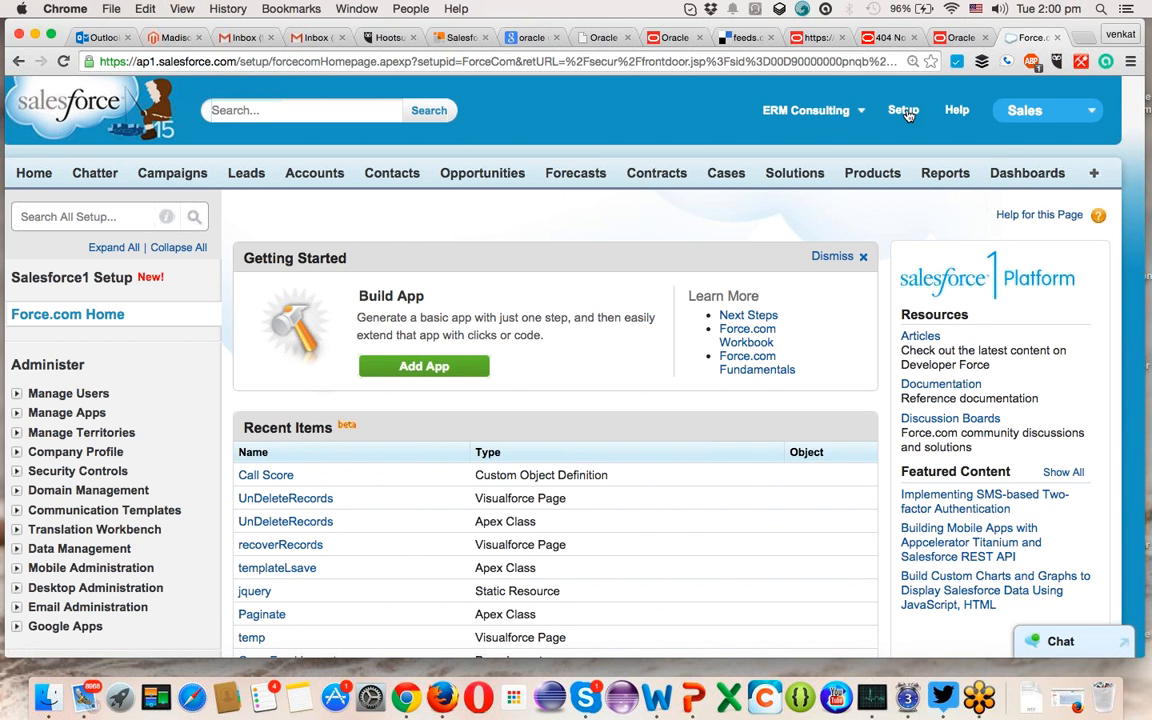
- Open Setup and expand Build > Customize > Leads so Fields and Web-to-Lead are listed
left_click(904, 112)
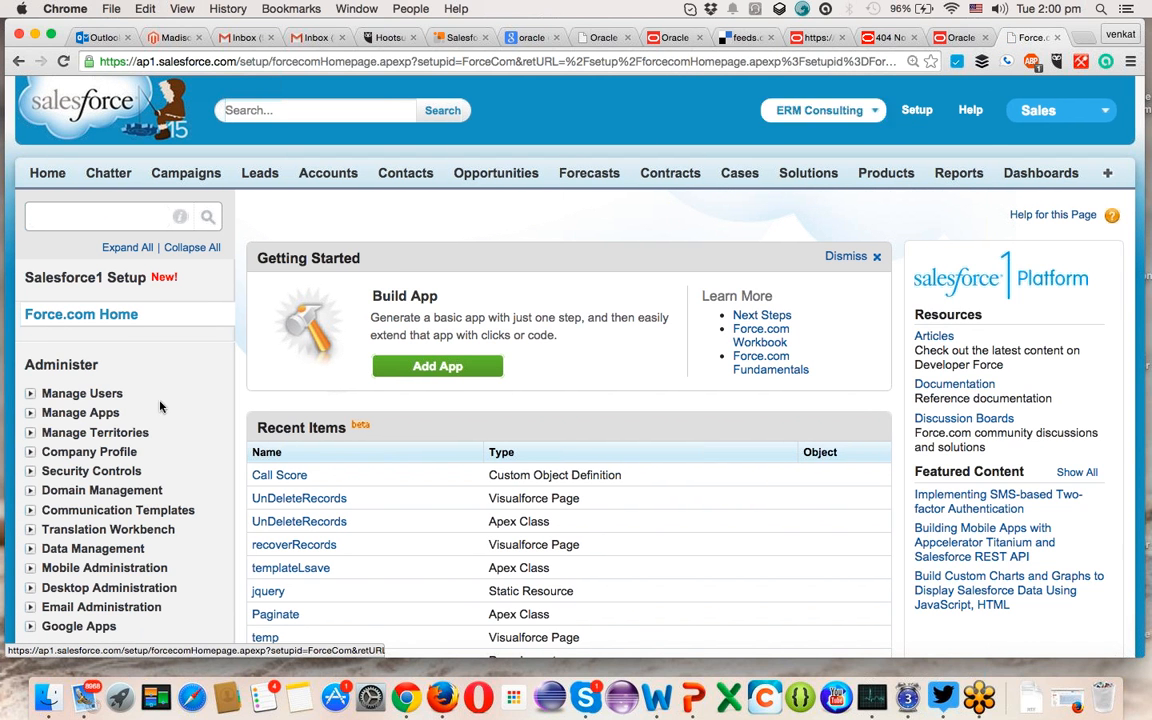
scroll(157, 421, "down", 3)
scroll(157, 421, "down", 5)
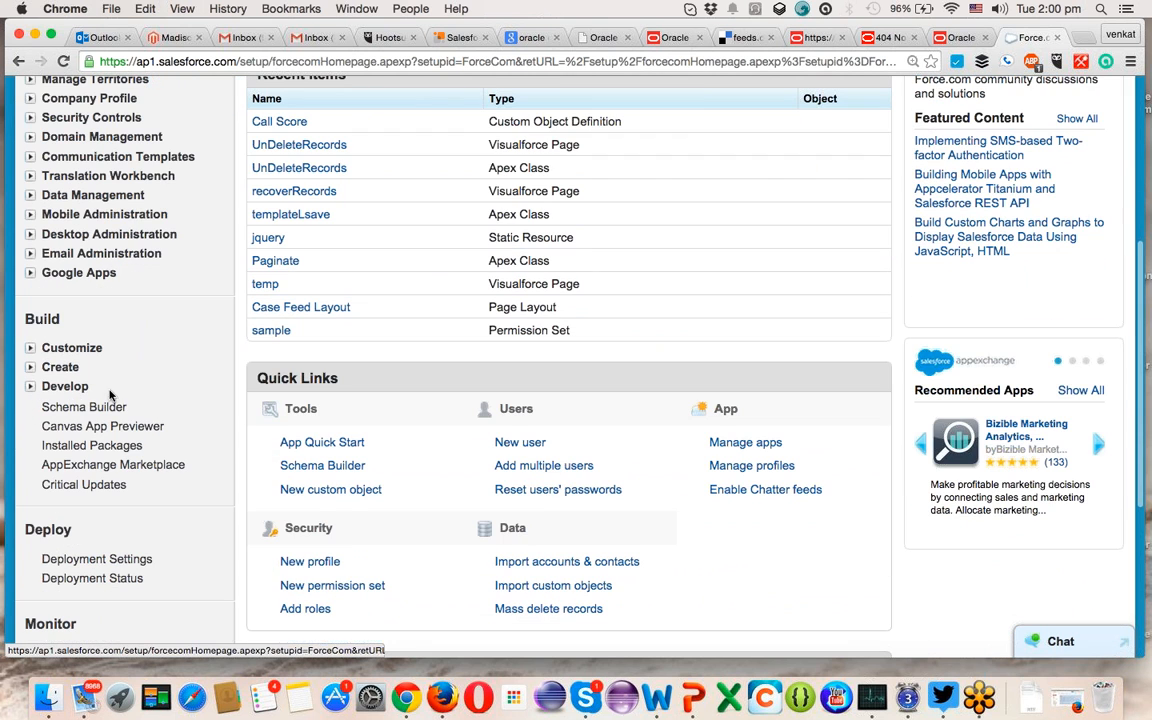
left_click(30, 349)
scroll(30, 367, "down", 3)
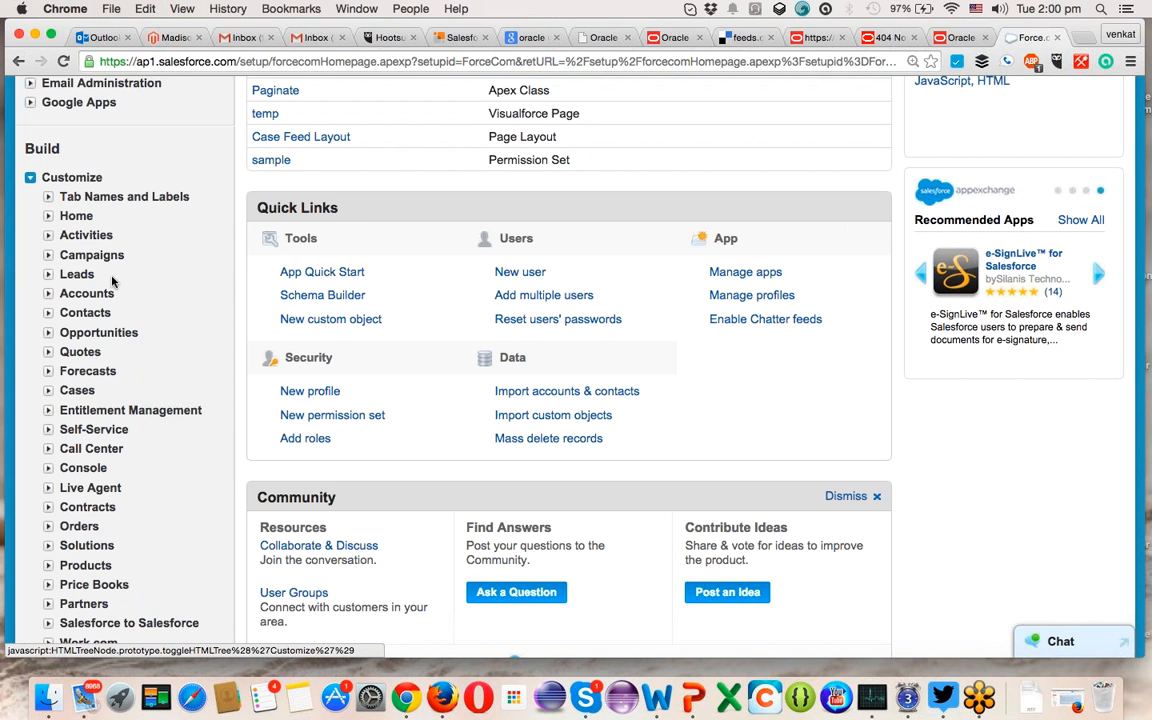
left_click(49, 276)
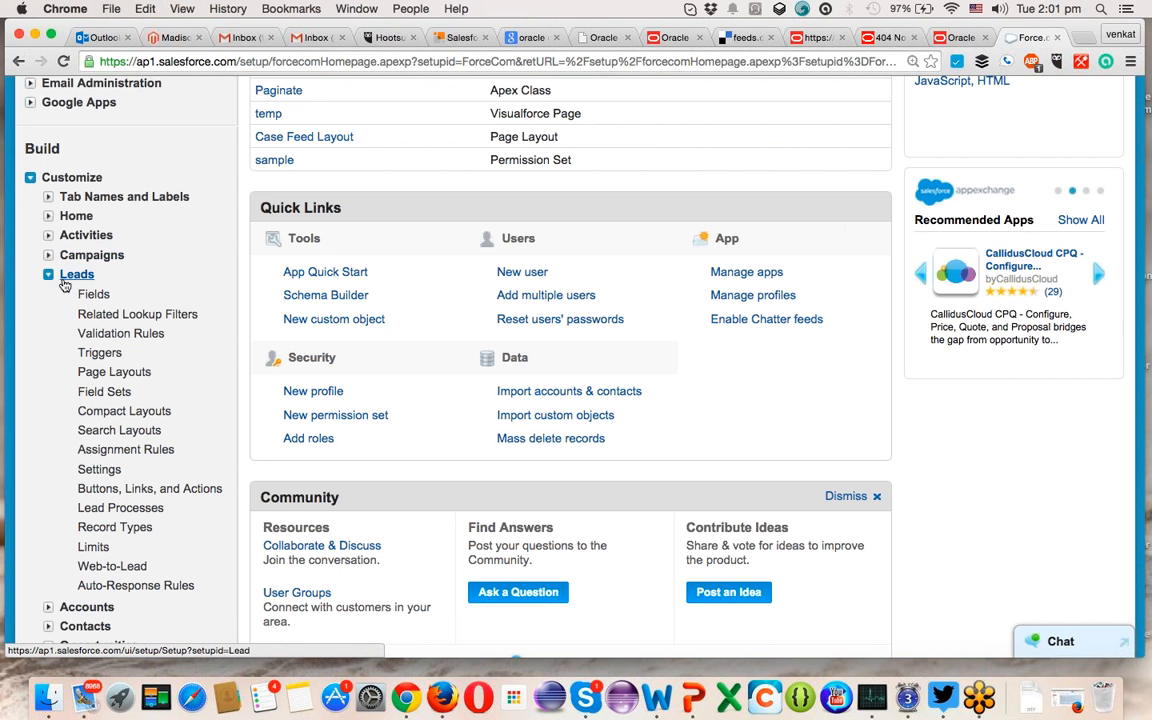
scroll(159, 411, "down", 2)
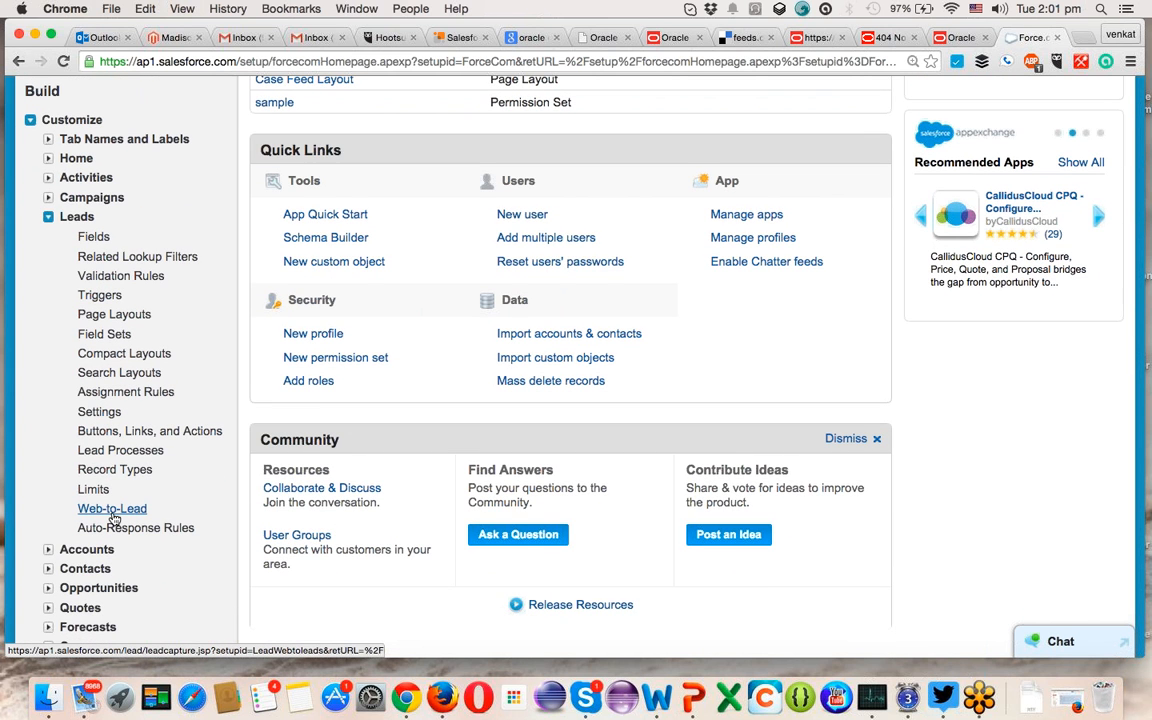
scroll(113, 518, "up", 10)
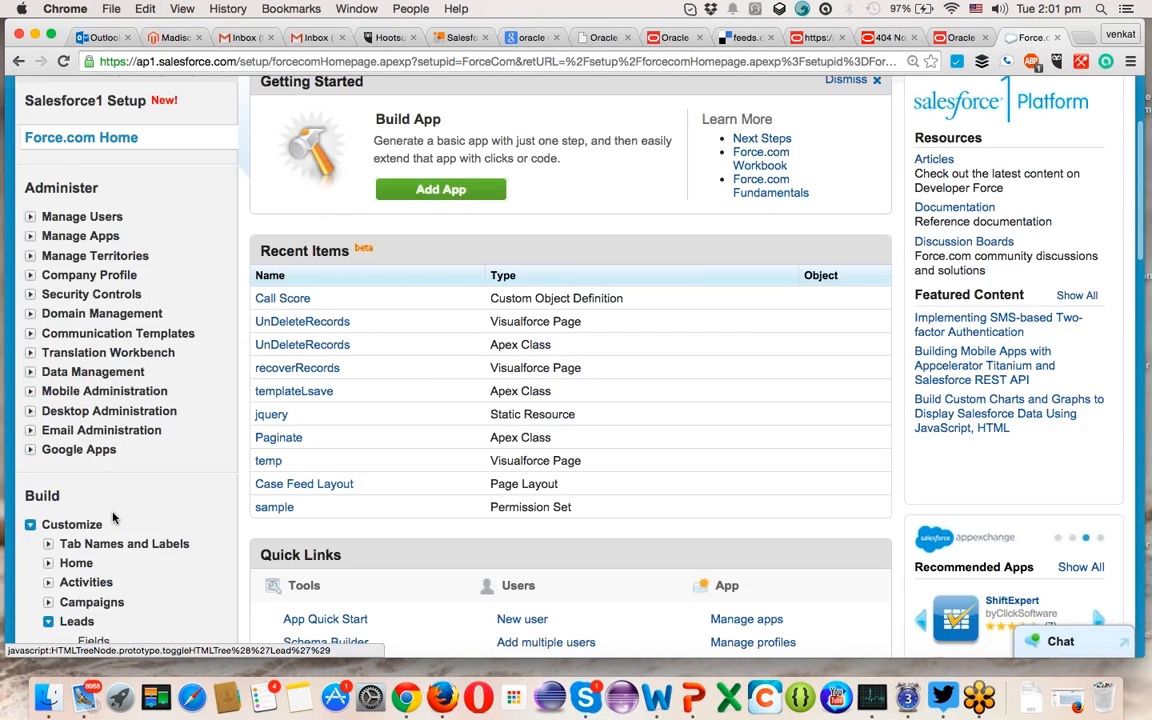
- Filter Setup for 'we' and open the Leads > Web-to-Lead page
left_click(69, 216)
type("web")
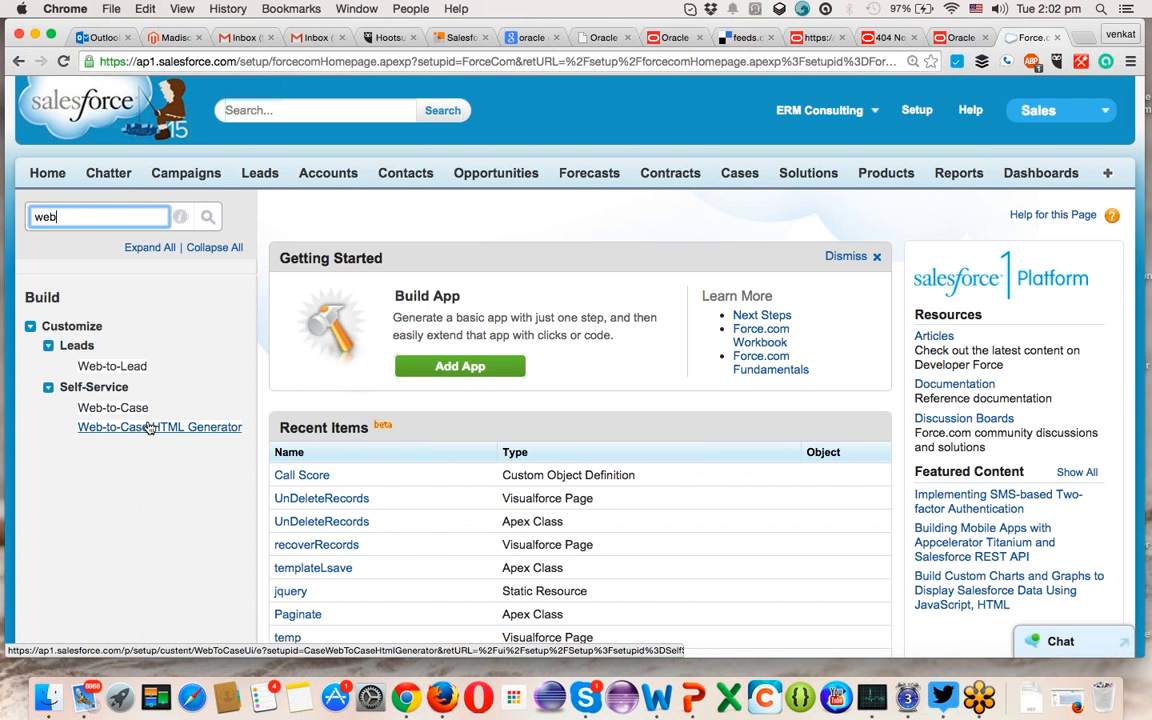
left_click(104, 369)
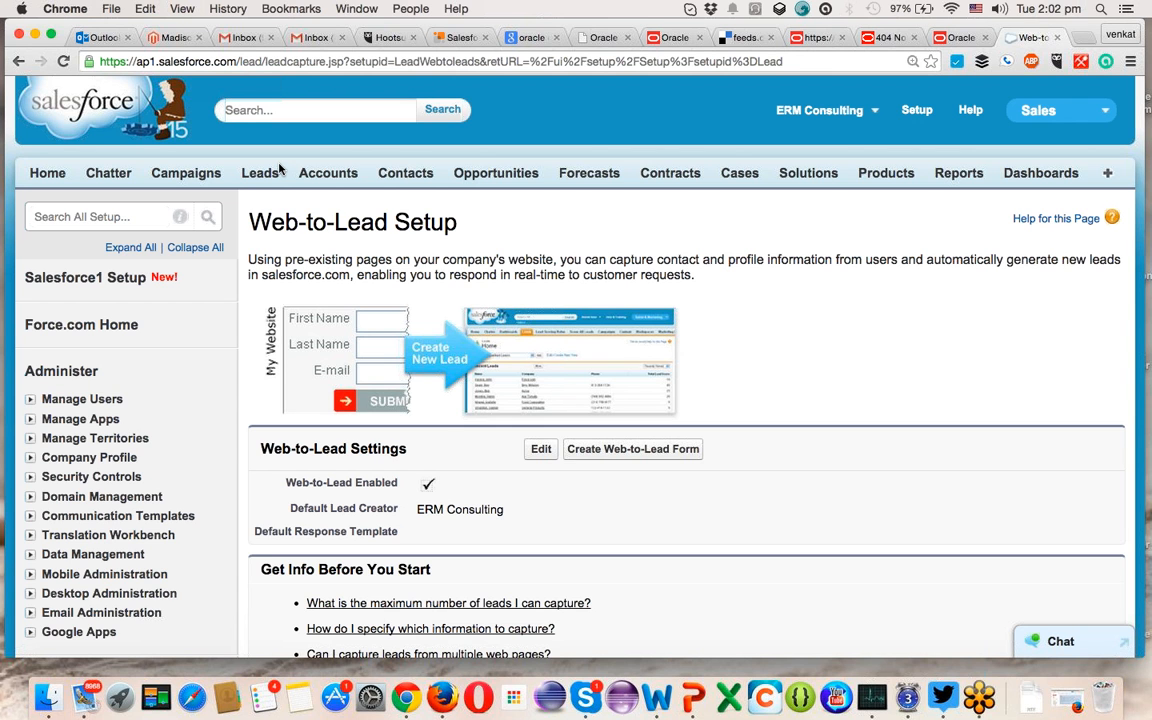
- Start a new Web-to-Lead form from the Web-to-Lead setup page
scroll(378, 255, "down", 3)
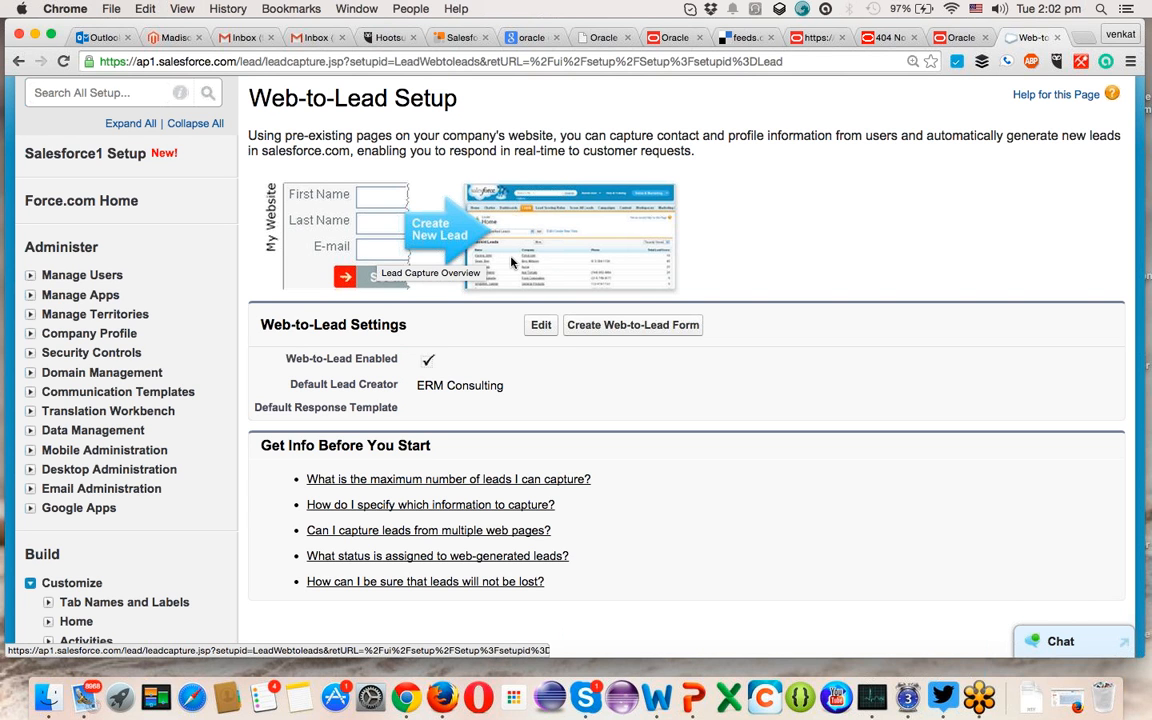
left_click(608, 330)
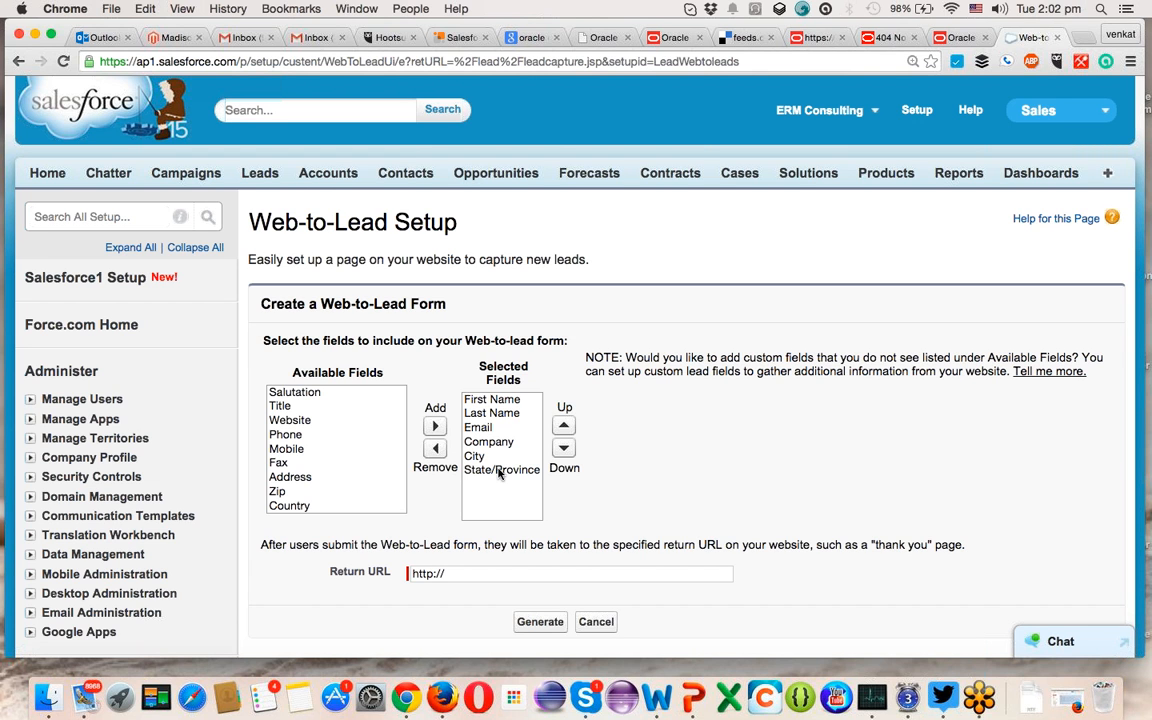
- Move Phone and Industry into the form's selected fields below State/Province and City
left_click(500, 471)
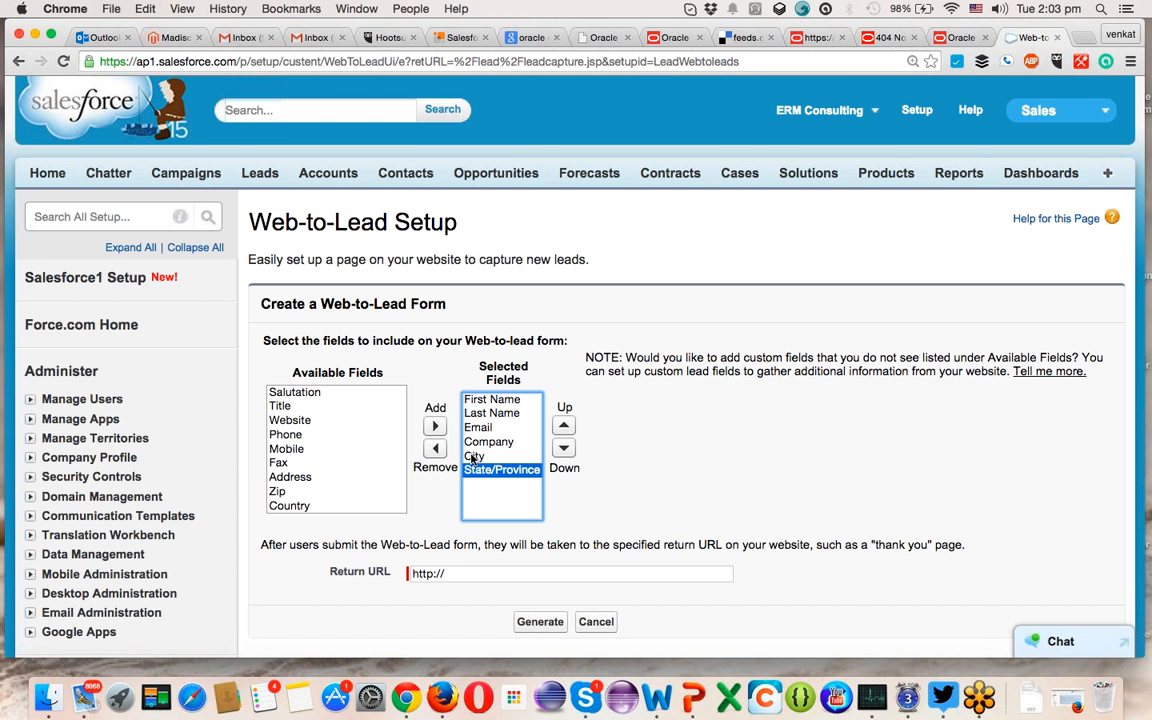
left_click(474, 456)
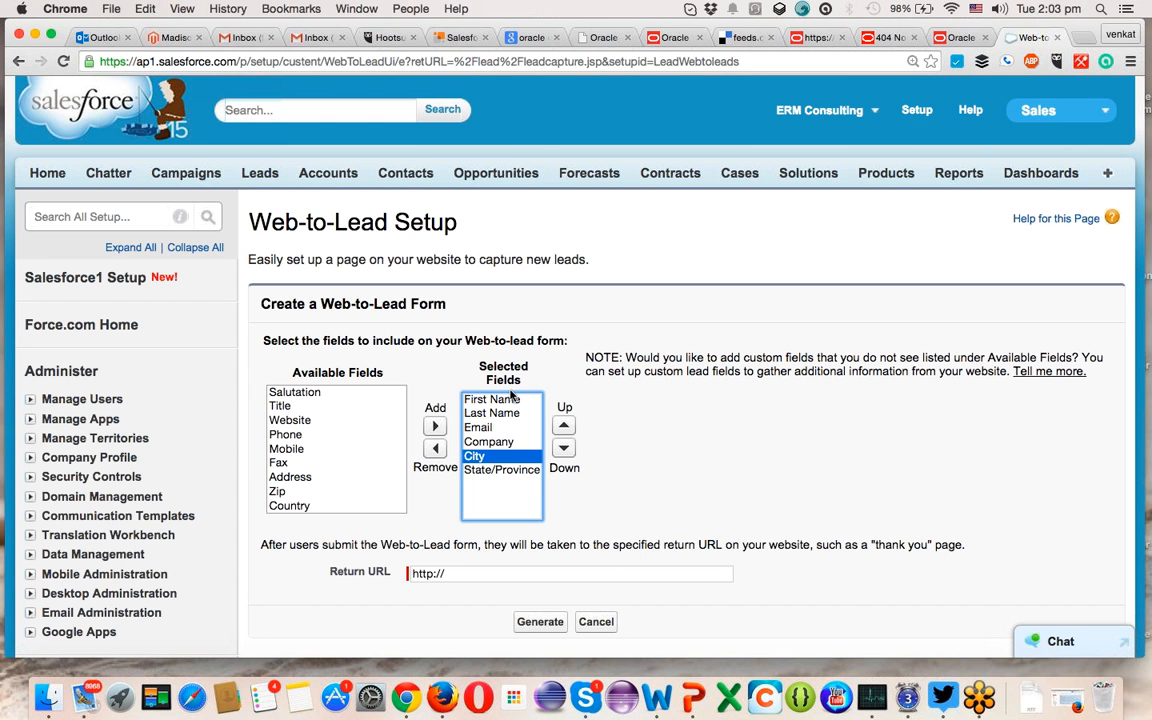
left_click(292, 435)
left_click(432, 426)
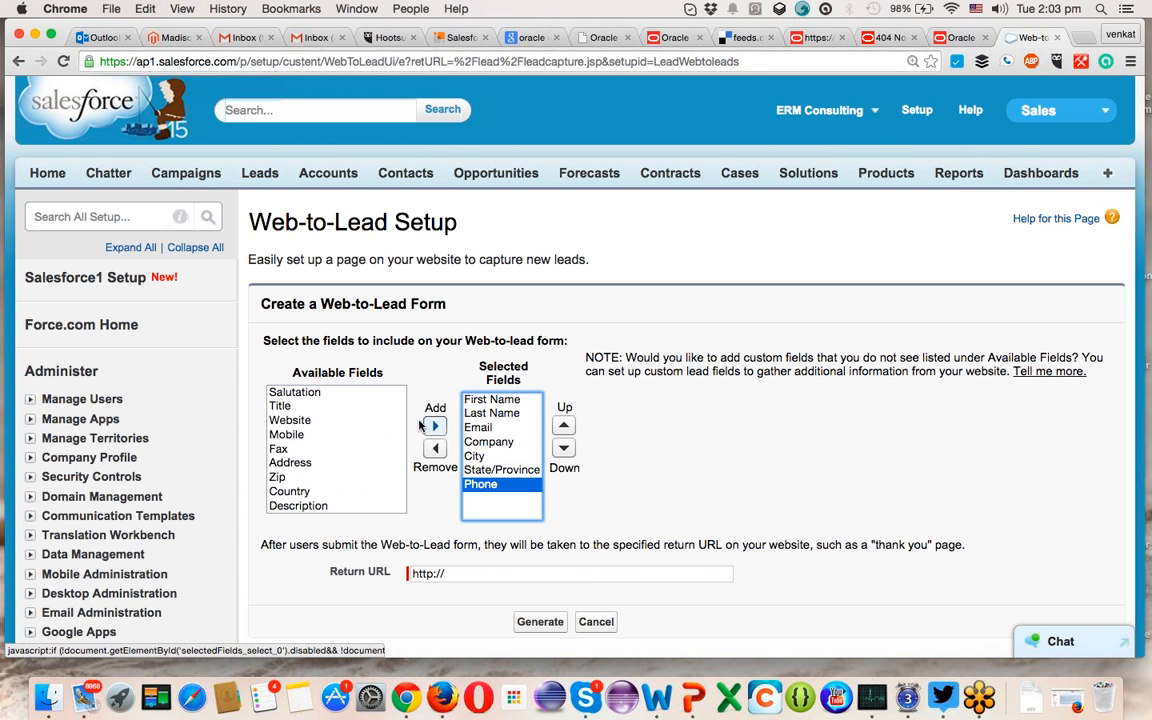
scroll(295, 478, "down", 1)
scroll(295, 480, "down", 2)
left_click(296, 474)
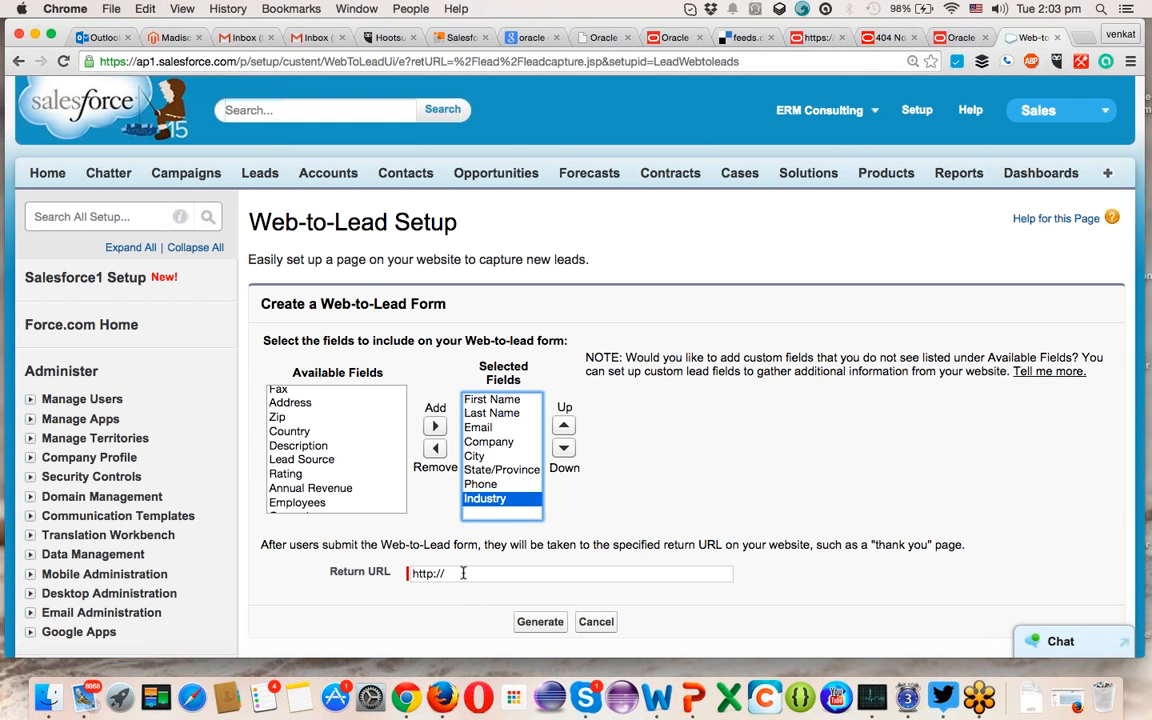
left_click(411, 575)
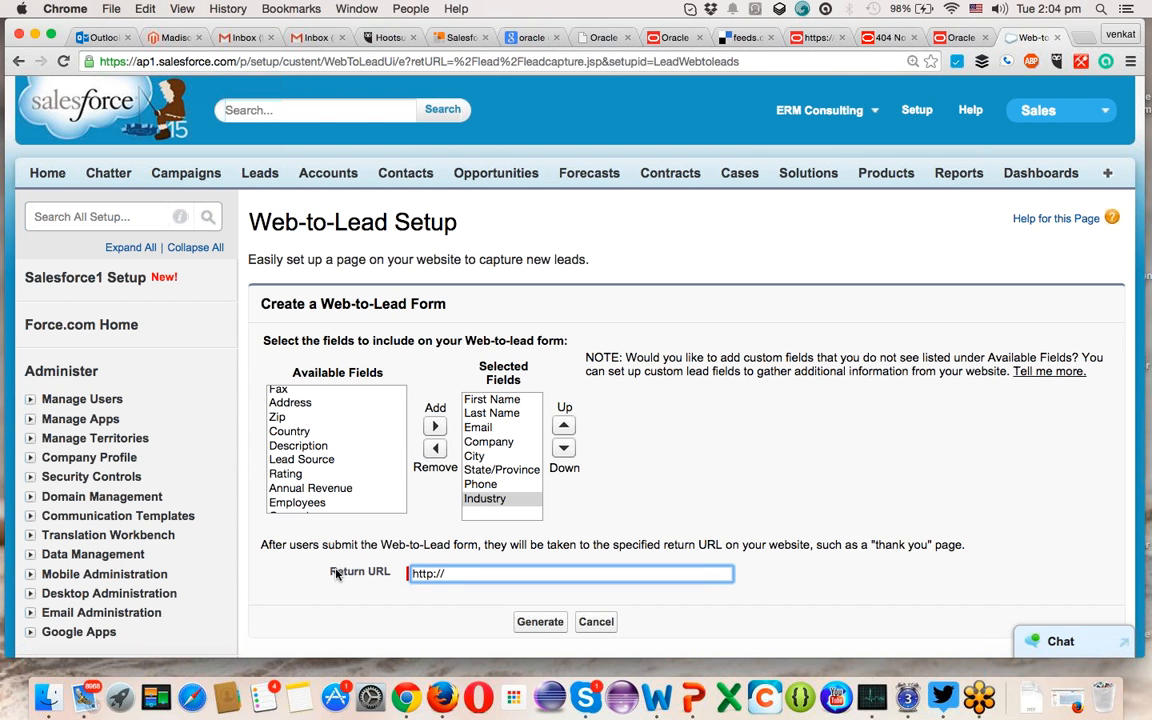
left_click(460, 572)
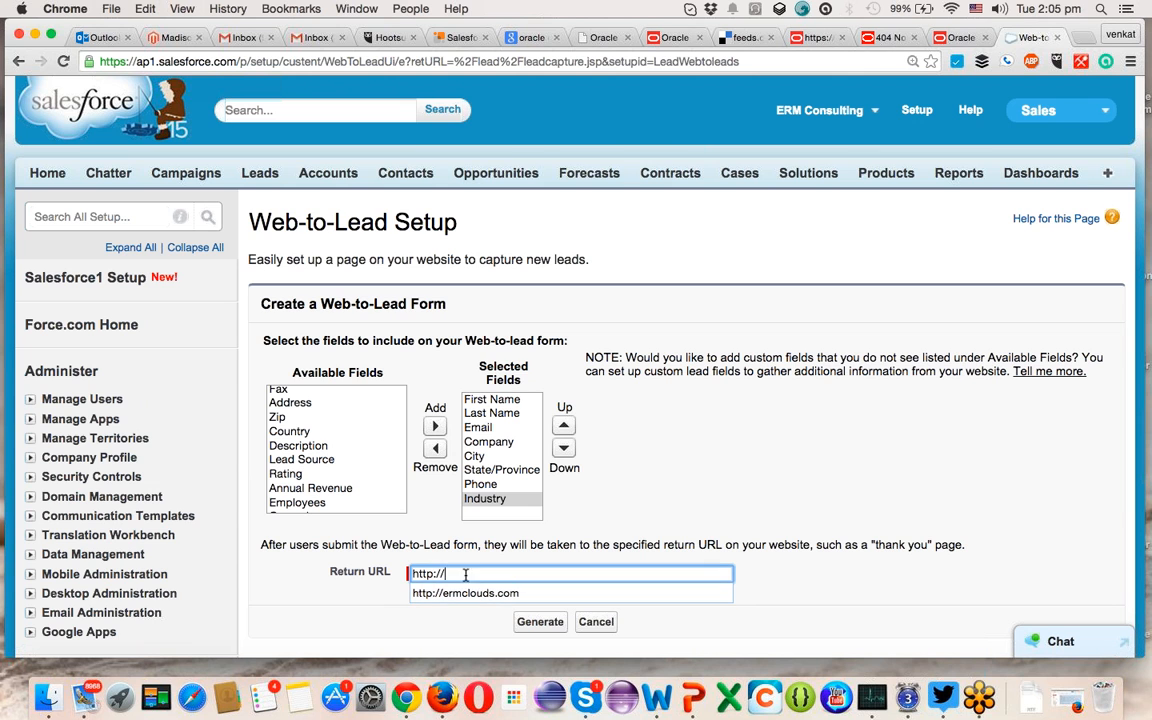
type("ermclouds.com")
left_click(533, 592)
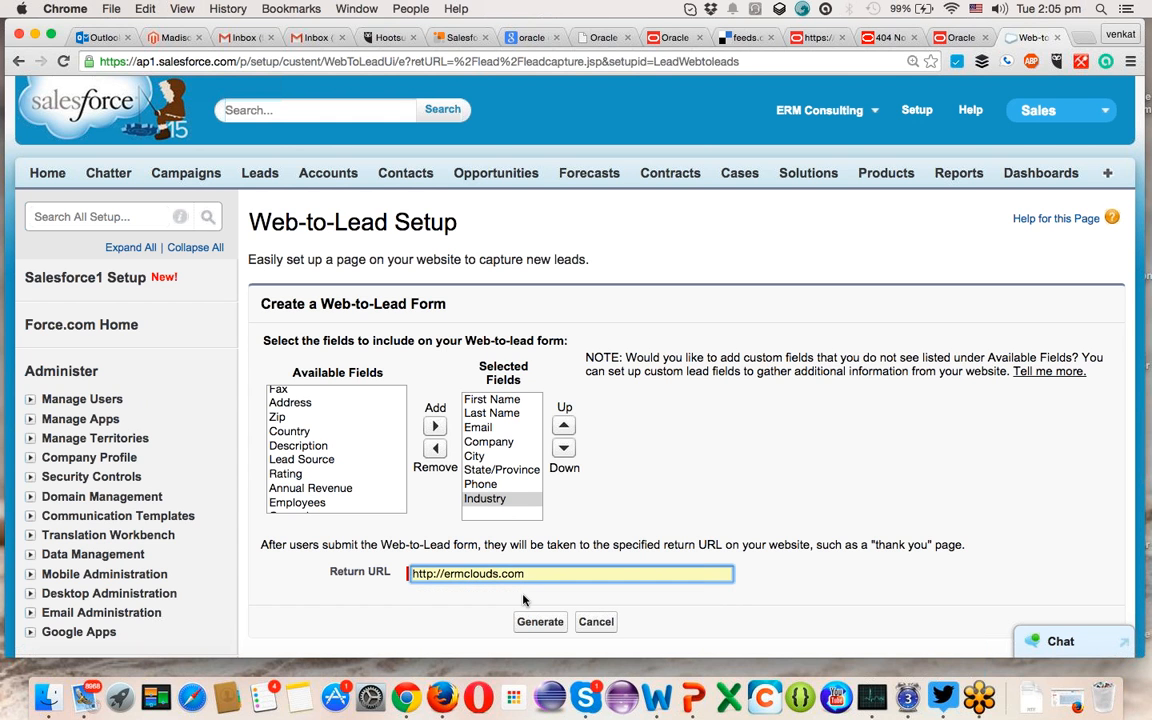
left_click(568, 575)
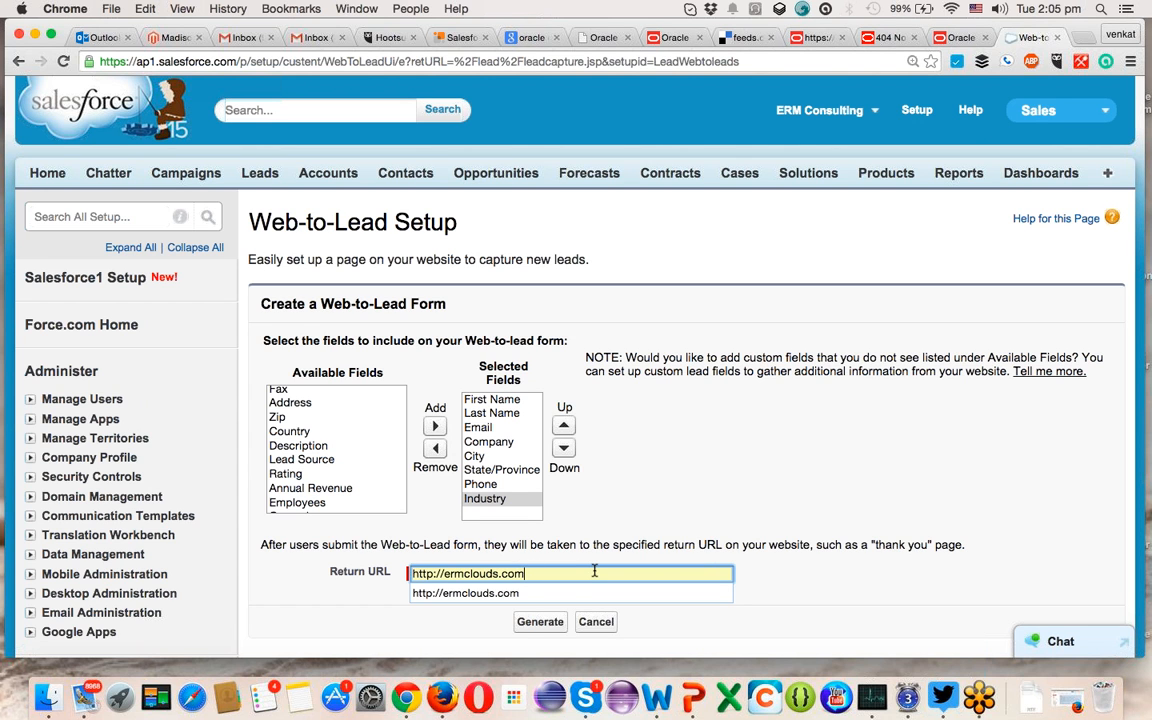
- Generate the Web-to-Lead form HTML, select all of it and copy it
left_click(539, 622)
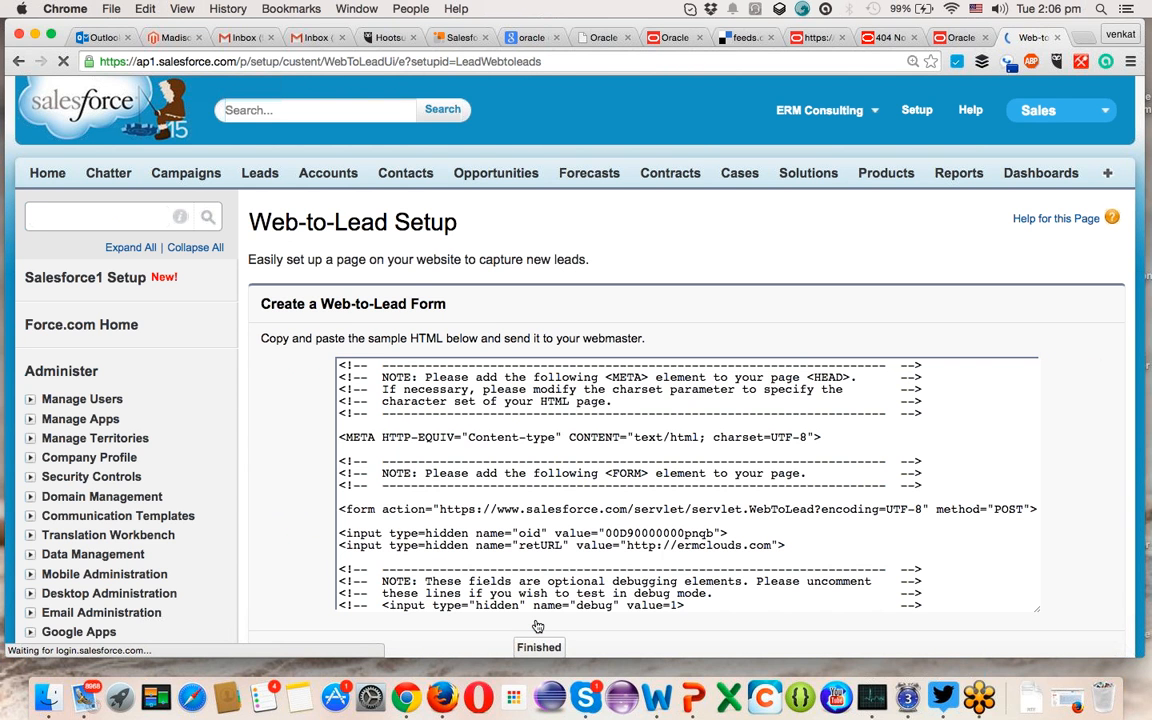
left_click(485, 529)
key("super+a")
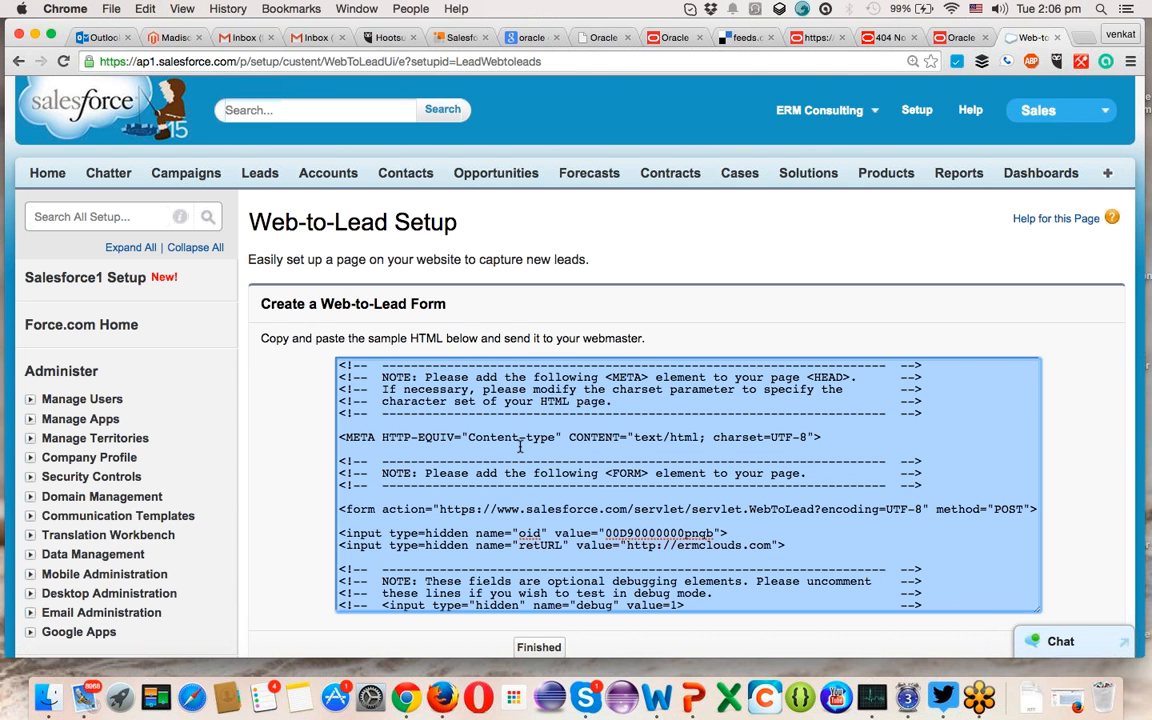
scroll(519, 447, "down", 20)
scroll(519, 451, "down", 3)
scroll(519, 451, "up", 20)
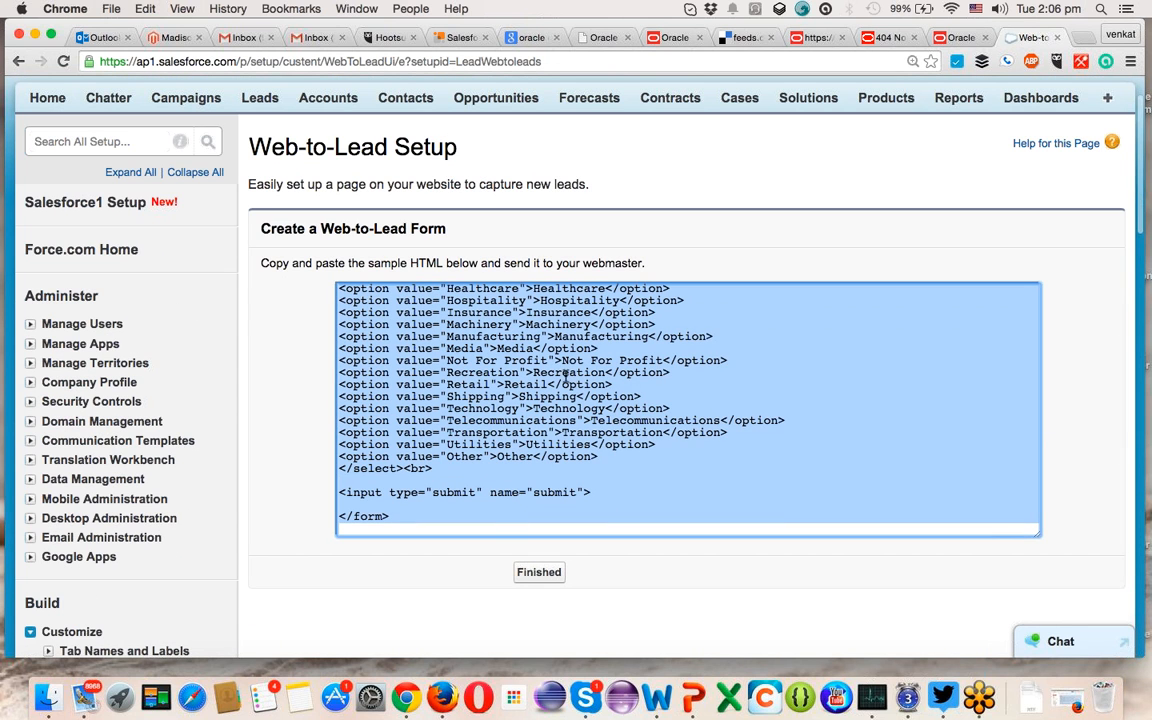
key("super+c")
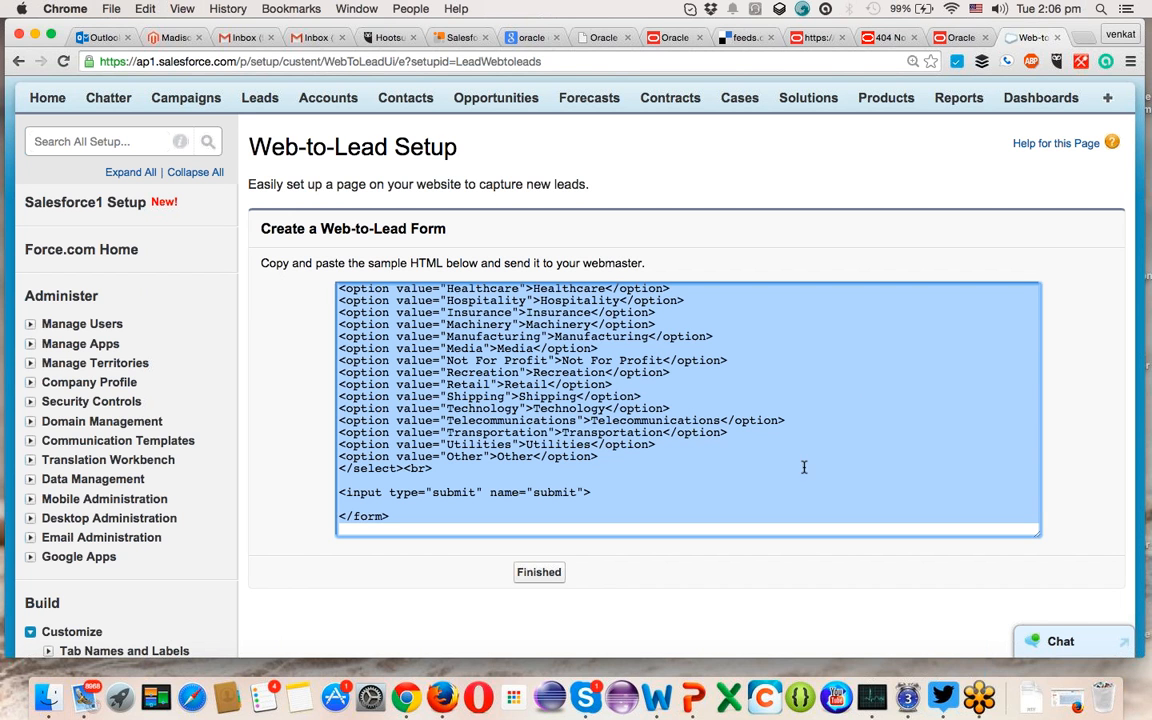
- Launch Sublime Text through a Spotlight search
left_click(1101, 9)
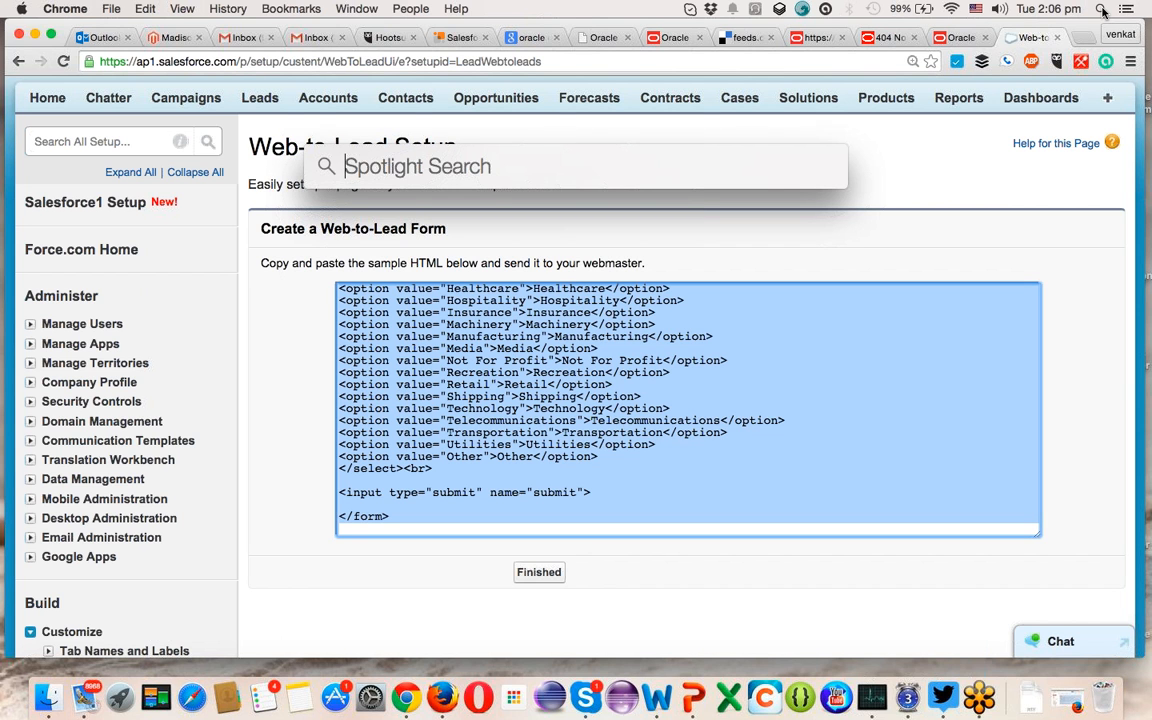
type("Sublime Text")
key("Return")
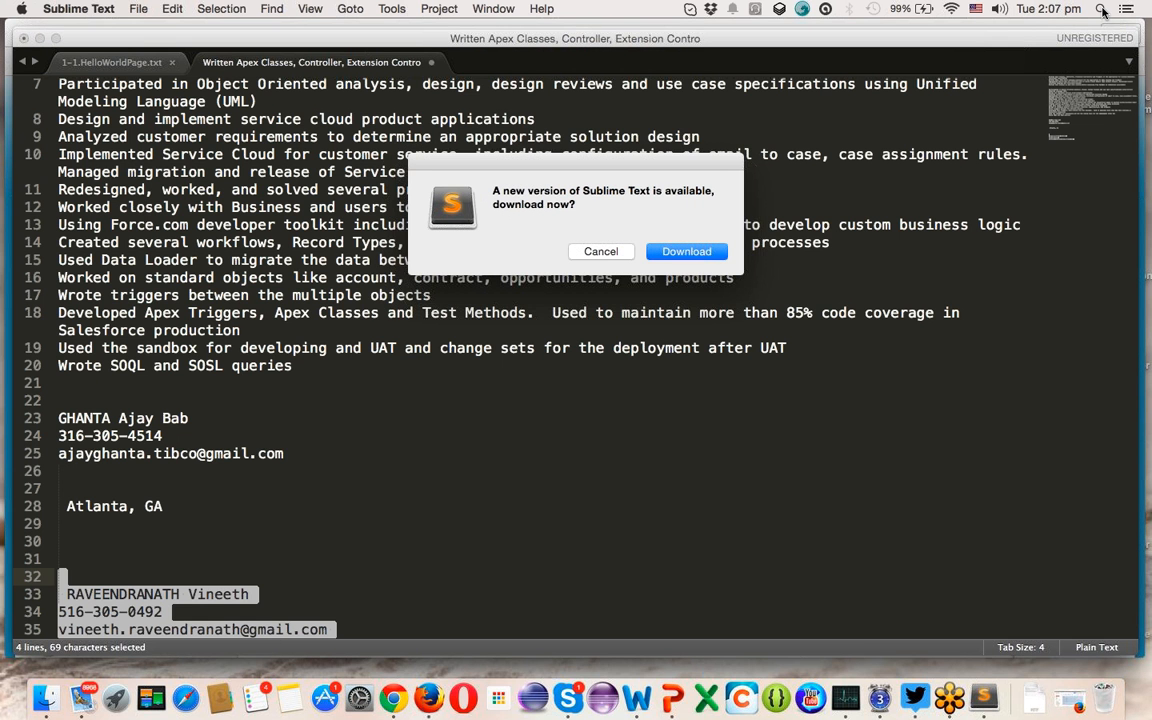
- Dismiss the update prompt and start a new blank file
key("Escape")
key("cmd+n")
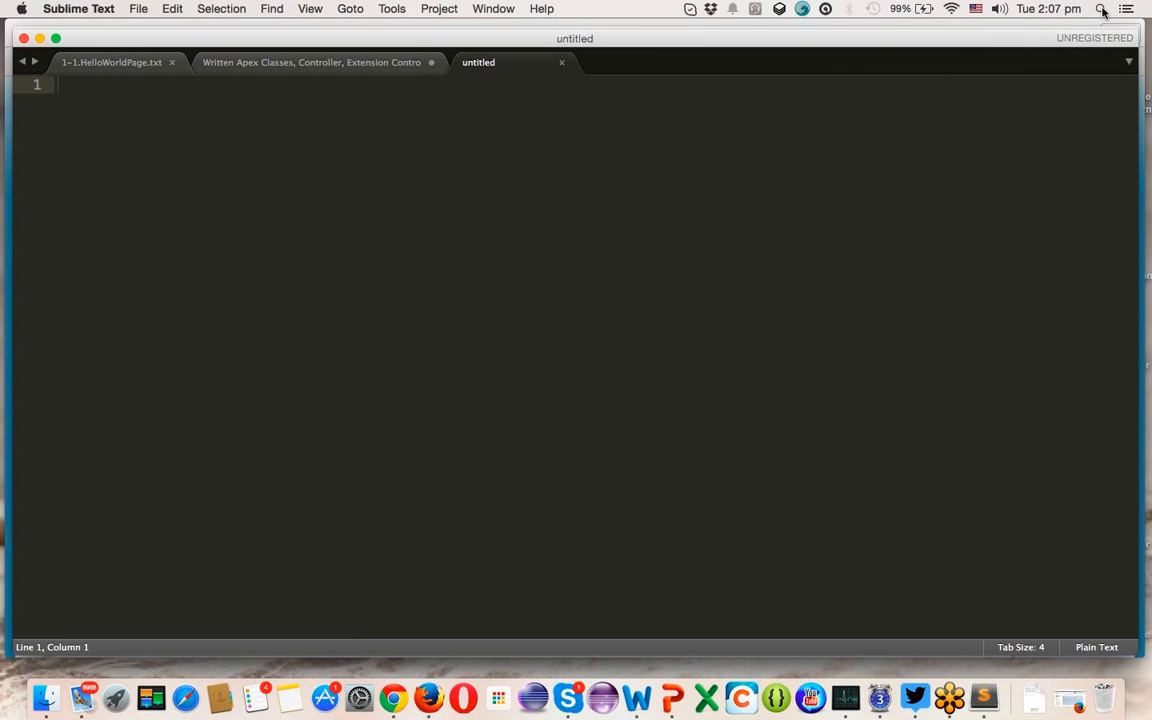
key("super+v")
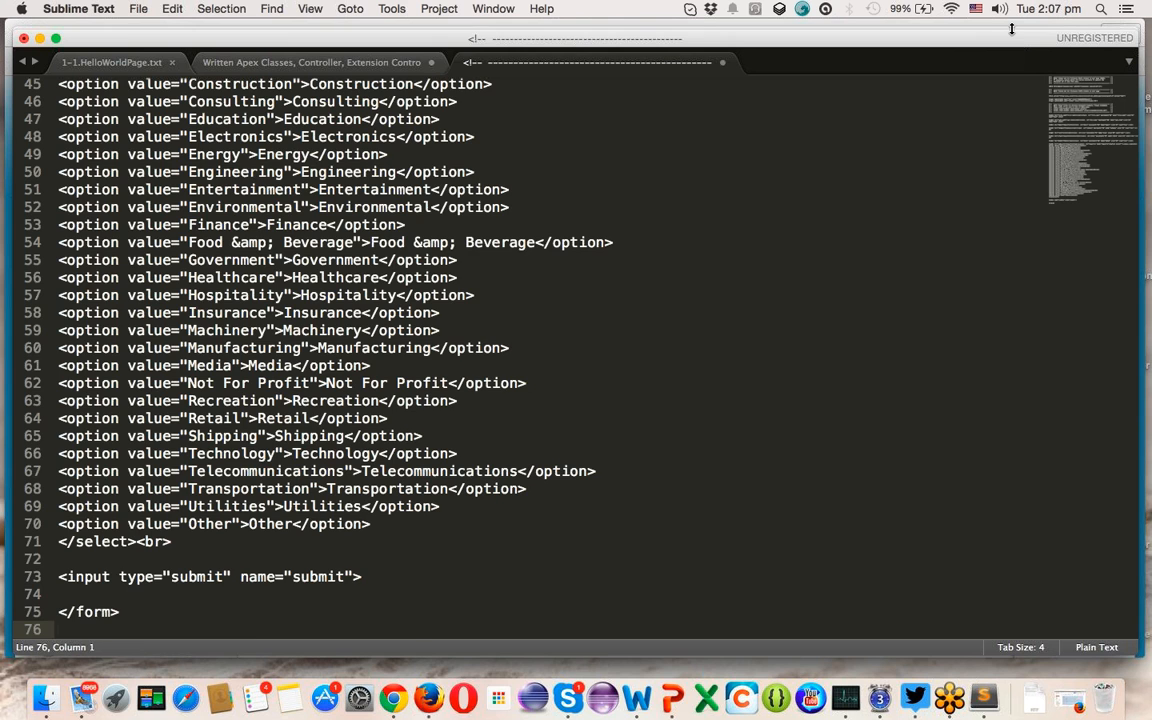
key("super+z")
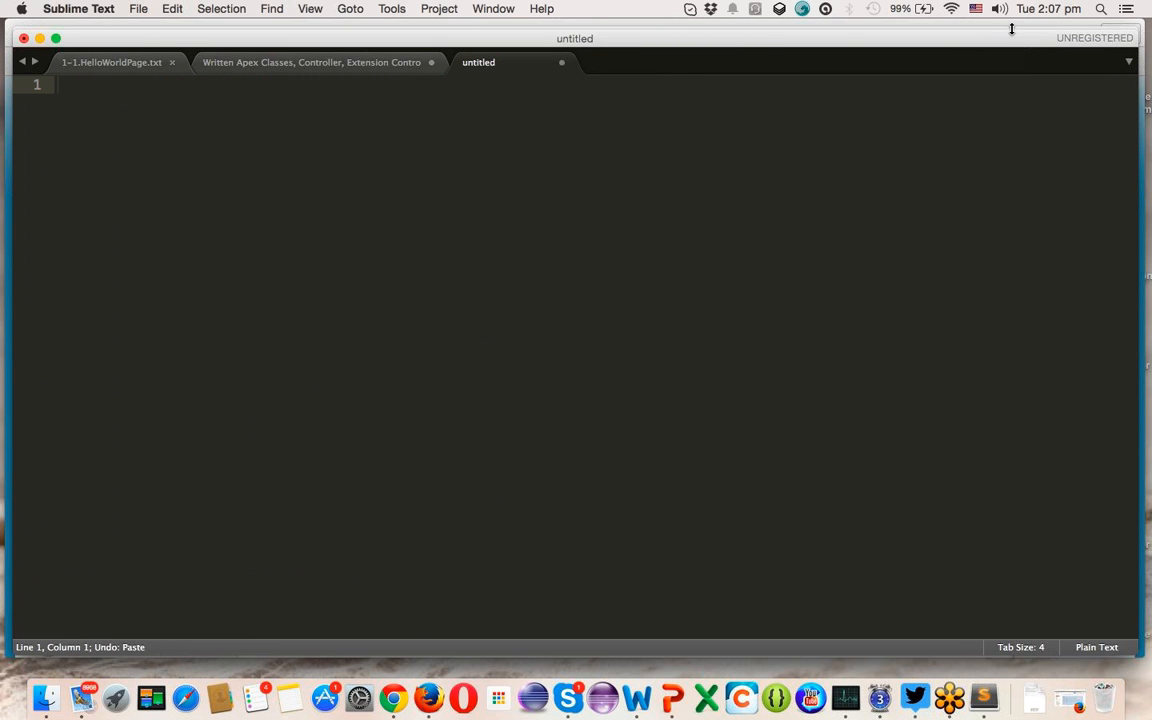
type("<>")
type("html")
- Type opening and closing <html> tags with blank lines between them
key("Right")
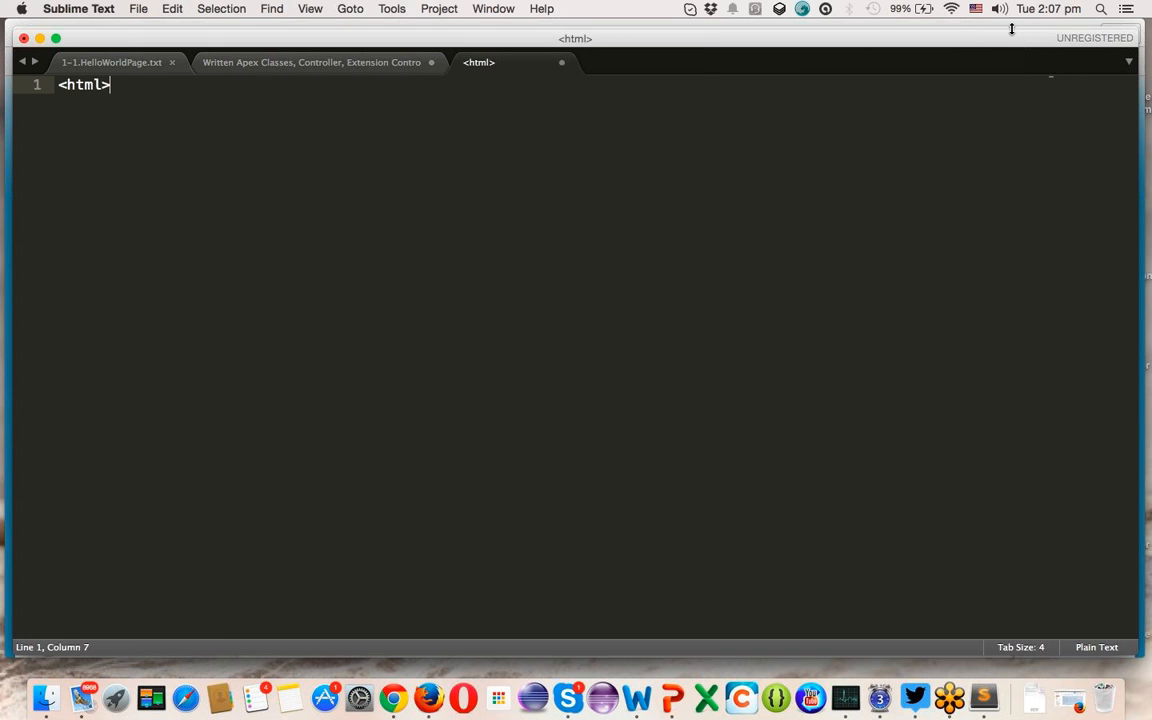
key("Return")
key("Return")
type("<>")
key("Left")
type("/html")
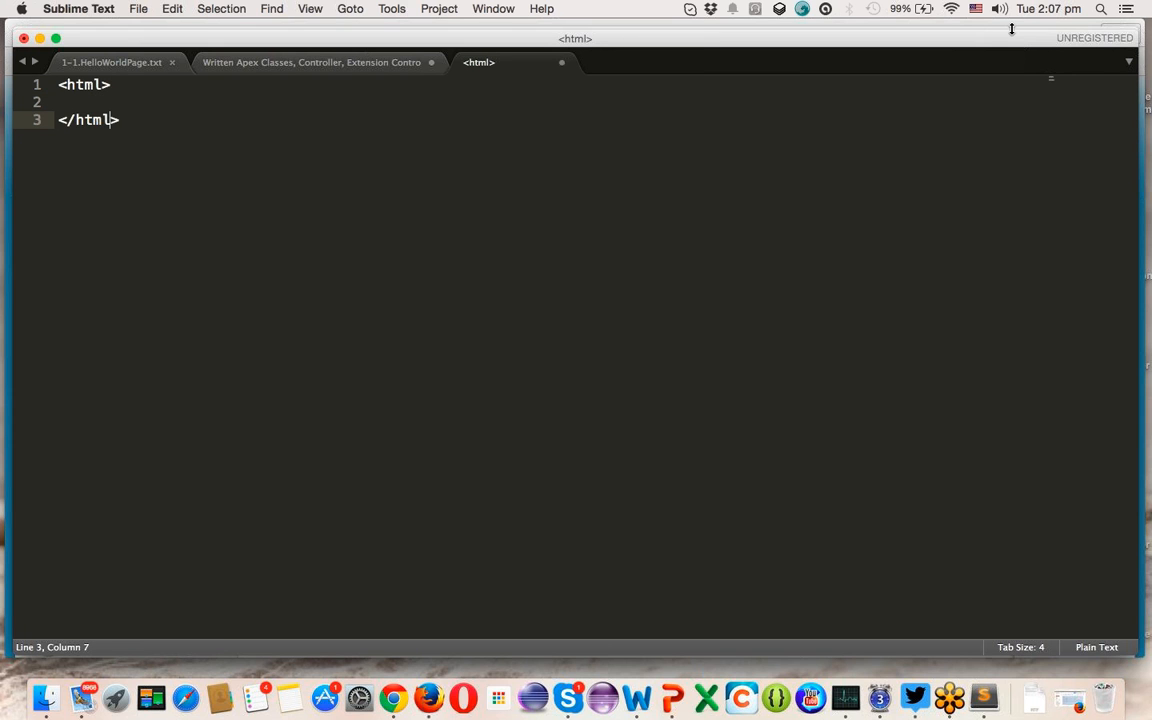
key("Up")
key("Return")
key("Return")
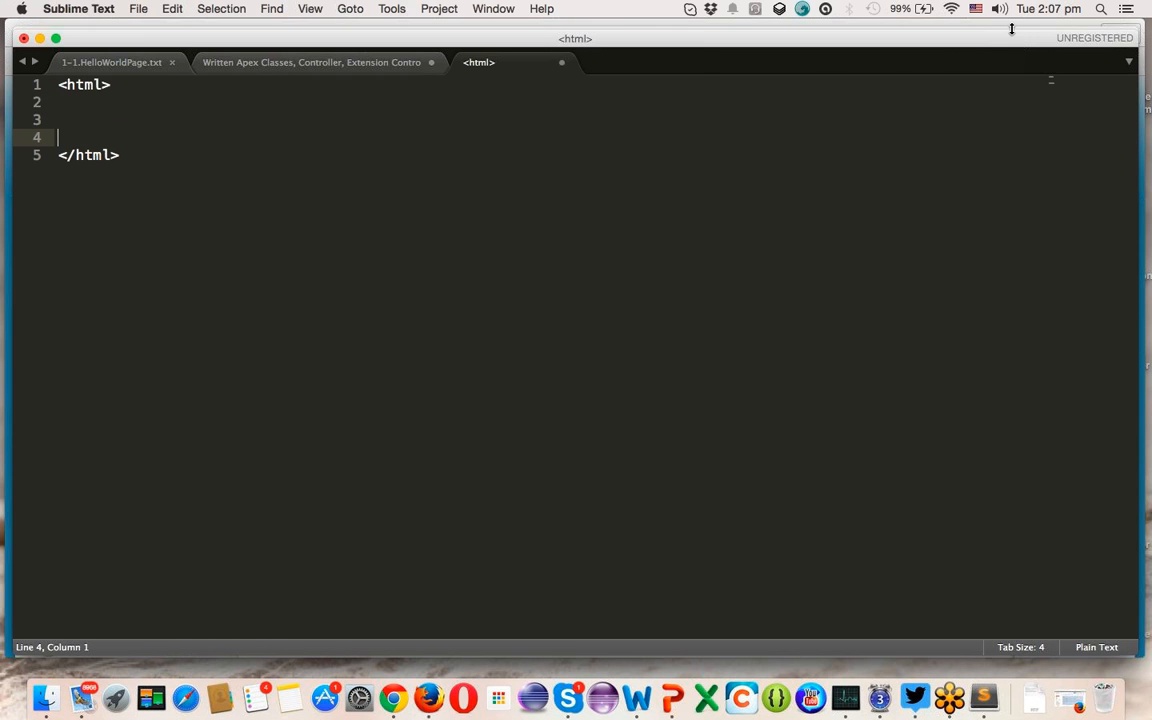
key("Up")
key("Up")
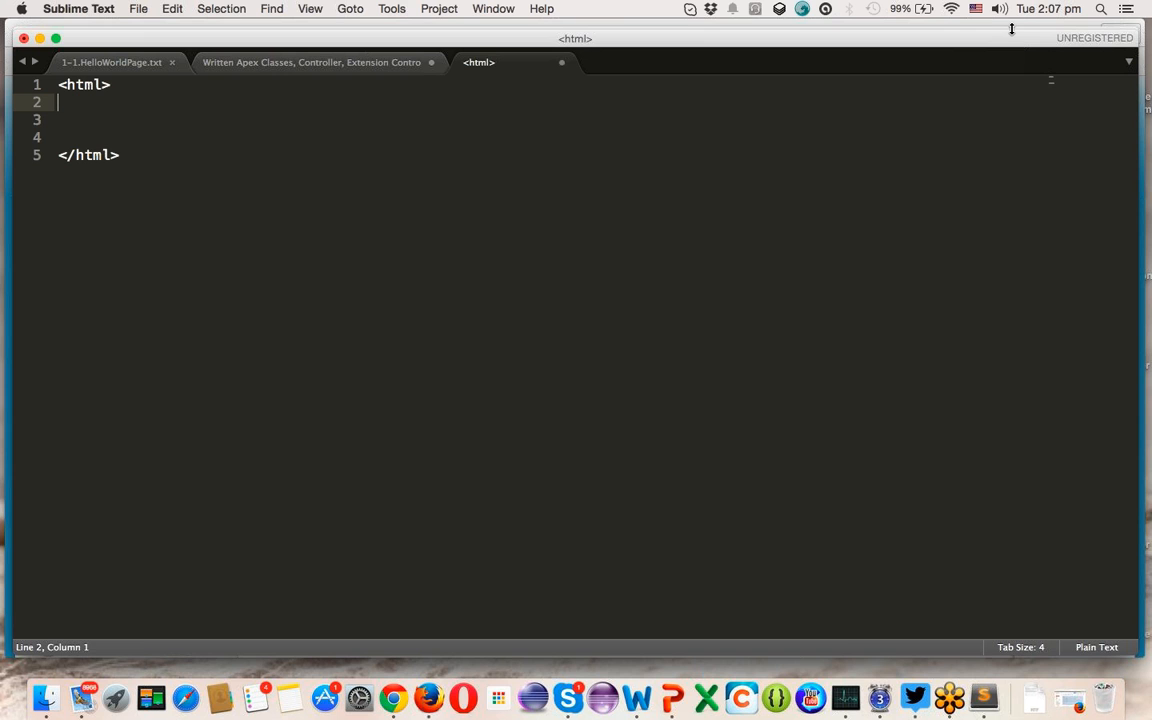
- Add a <title> element reading 'web to lead demo' inside the html element
type("<>")
key("Left")
type("title")
key("Right")
type("<>")
key("Left")
type("/title")
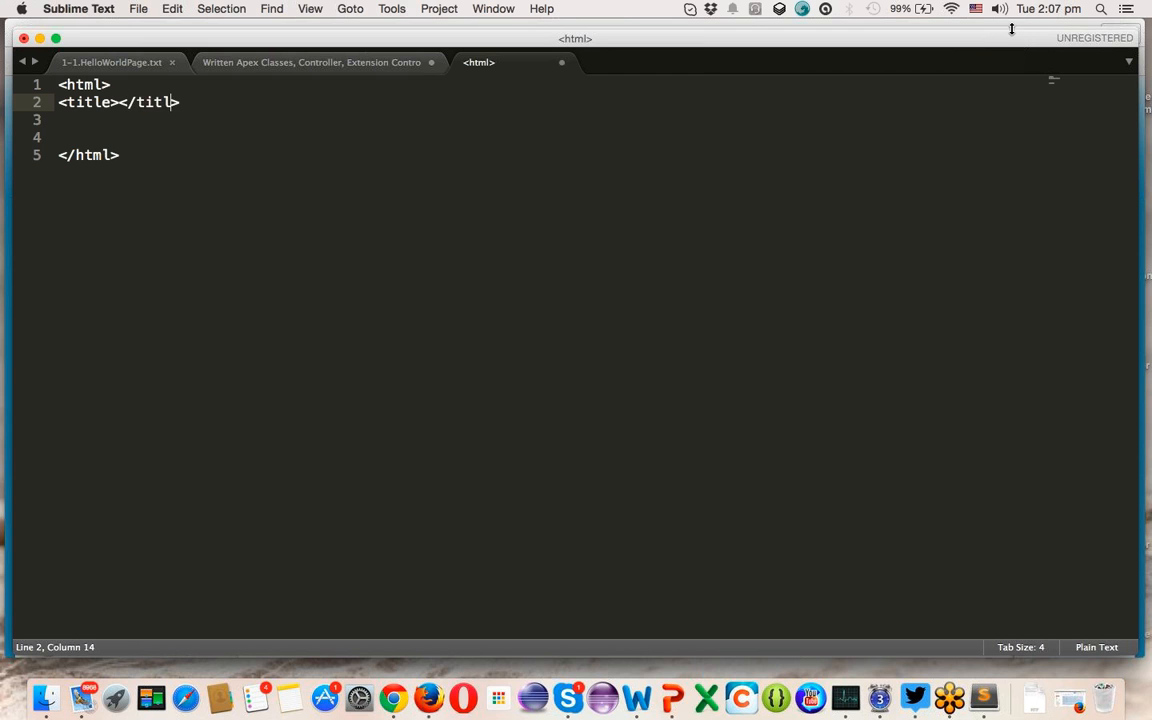
key("Left")
key("Left")
key("Left")
key("Left")
key("Left")
key("Left")
key("Left")
type("we to lead")
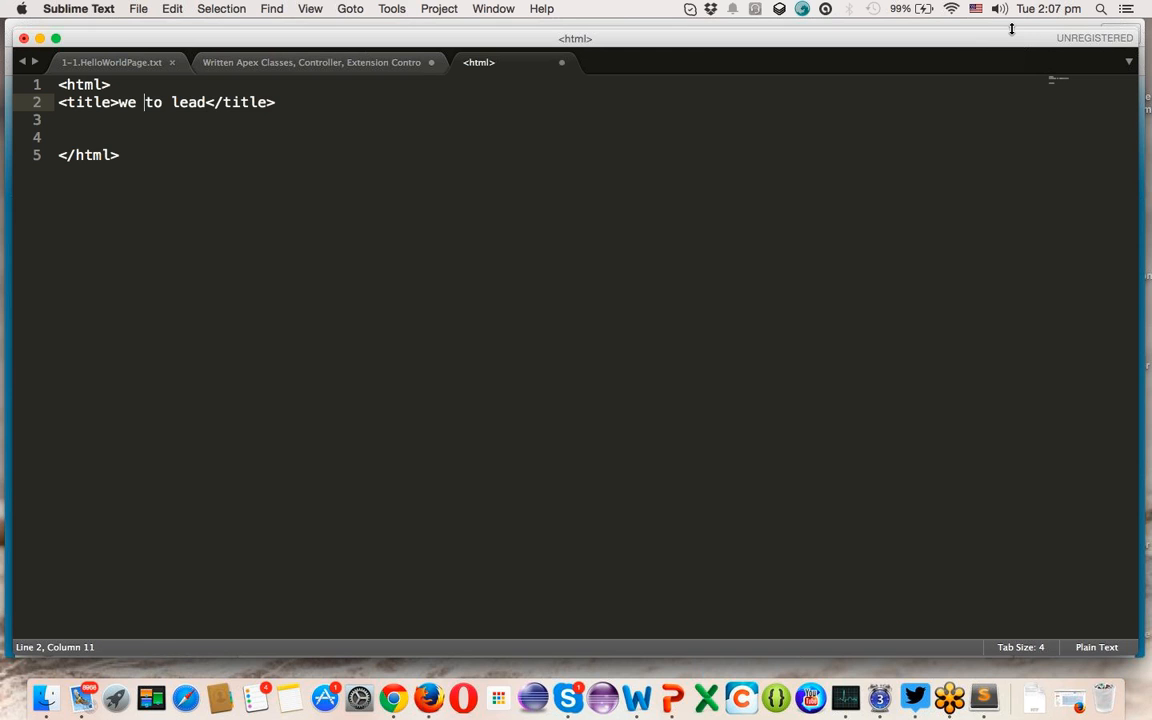
type("b")
key("Right")
key("Right")
key("Right")
key("Right")
key("Right")
key("Right")
key("Right")
key("Right")
type("demo")
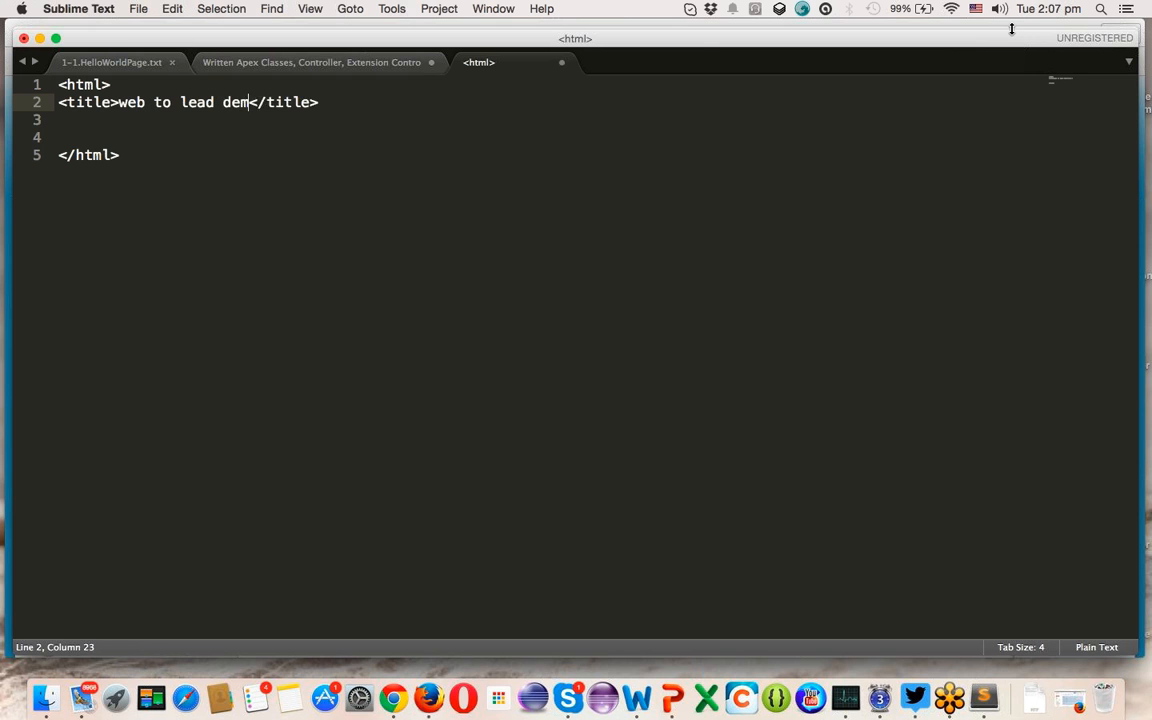
- Add opening and closing <body> tags below the title
key("Return")
key("Return")
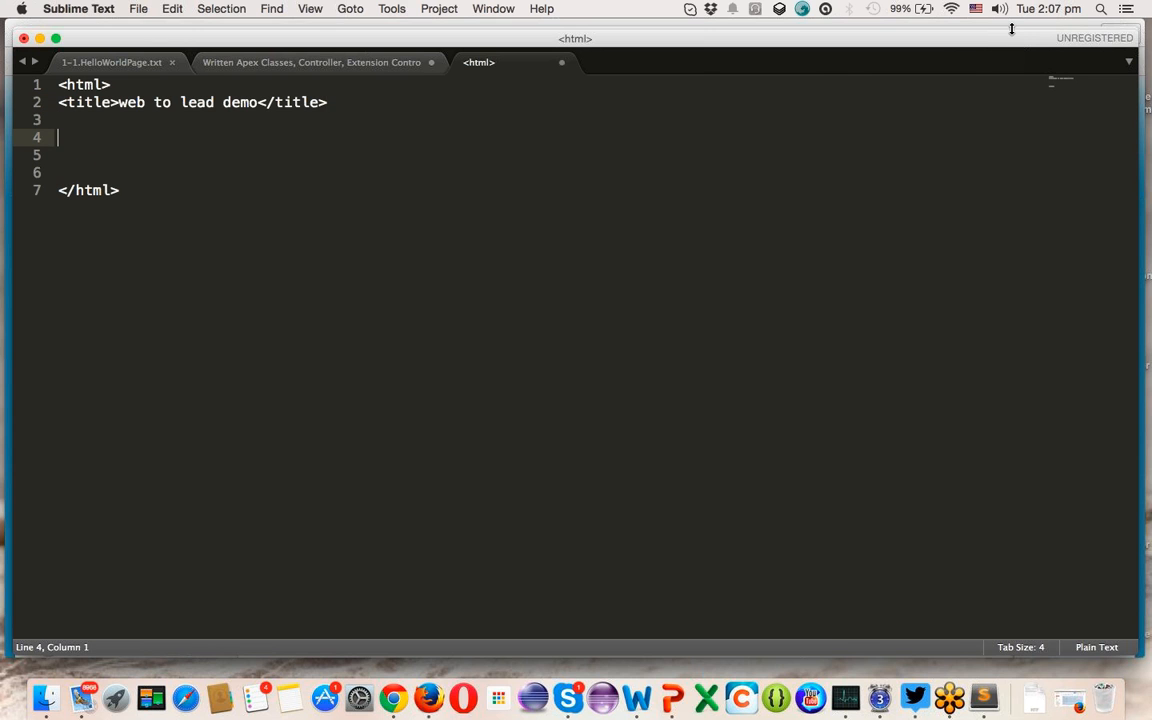
type("<>")
key("Left")
type("body")
key("Right")
key("Return")
type("<>")
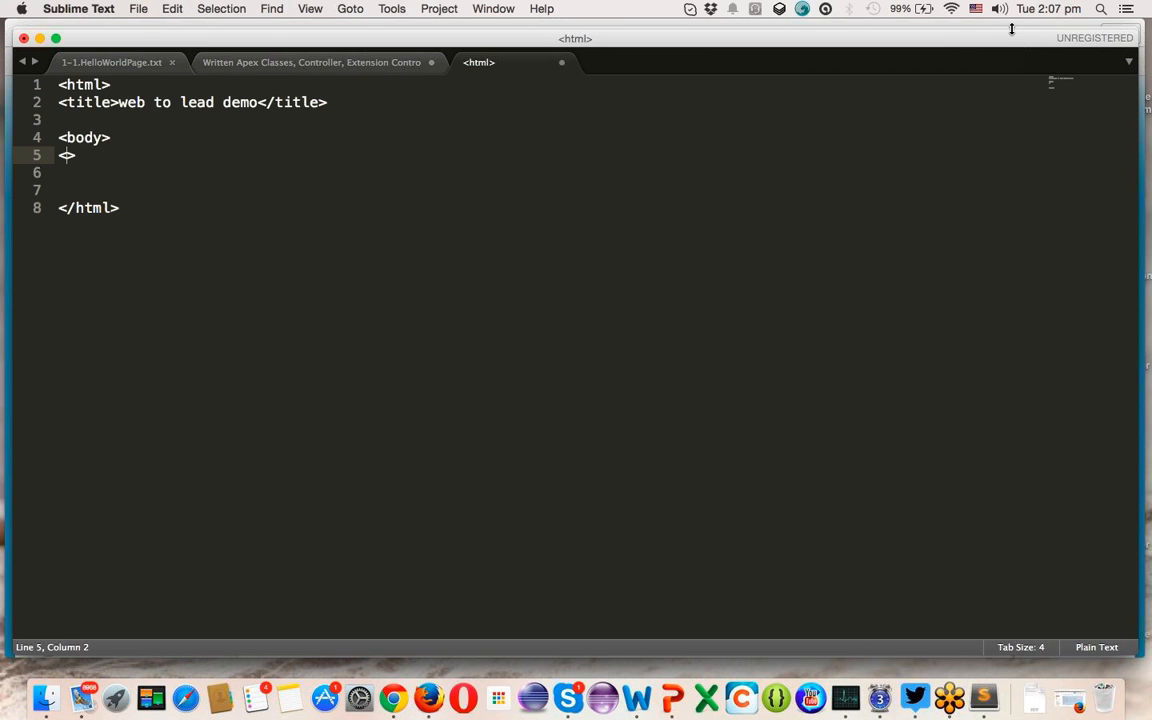
type("/b")
key("BackSpace")
type("body")
- Paste the Web-to-Lead form markup on a blank line inside the body
key("Up")
key("Return")
key("Return")
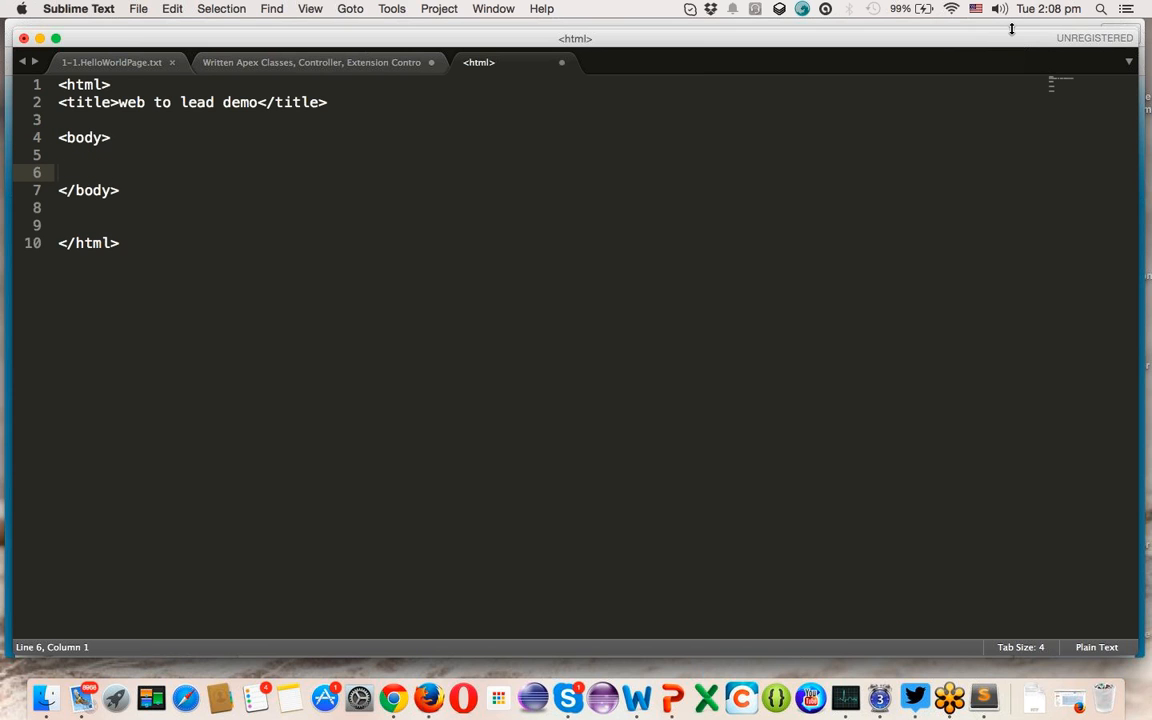
key("Return")
key("Return")
key("Up")
key("Up")
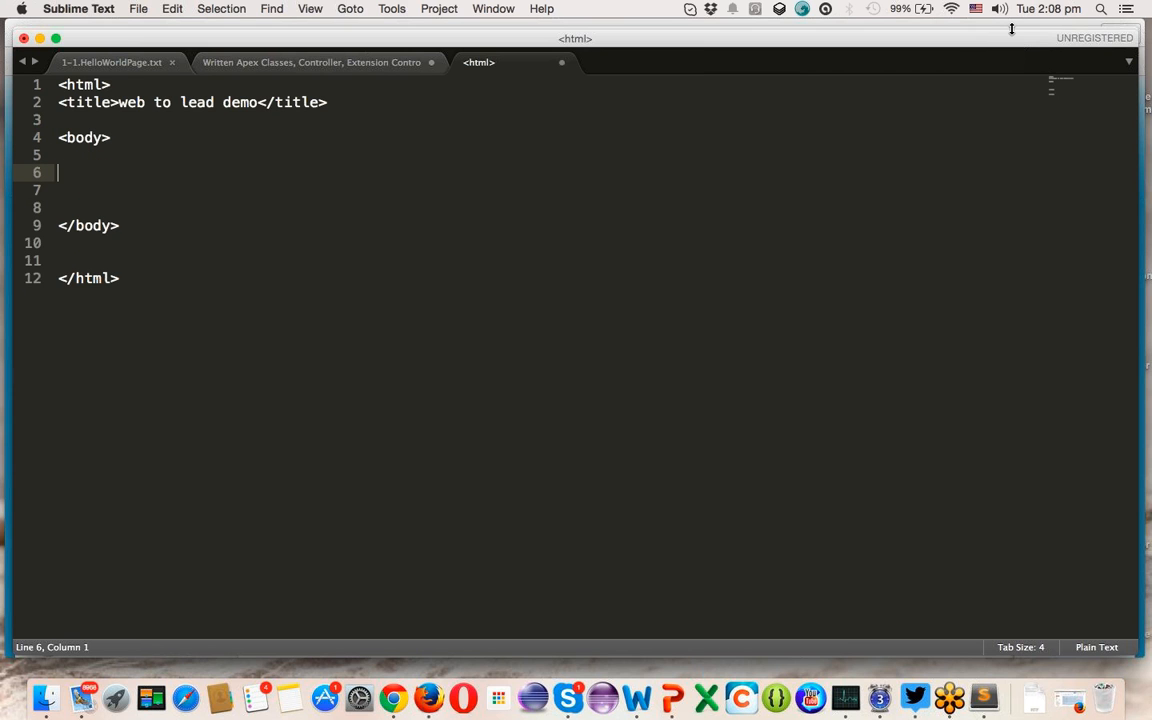
key("super+v")
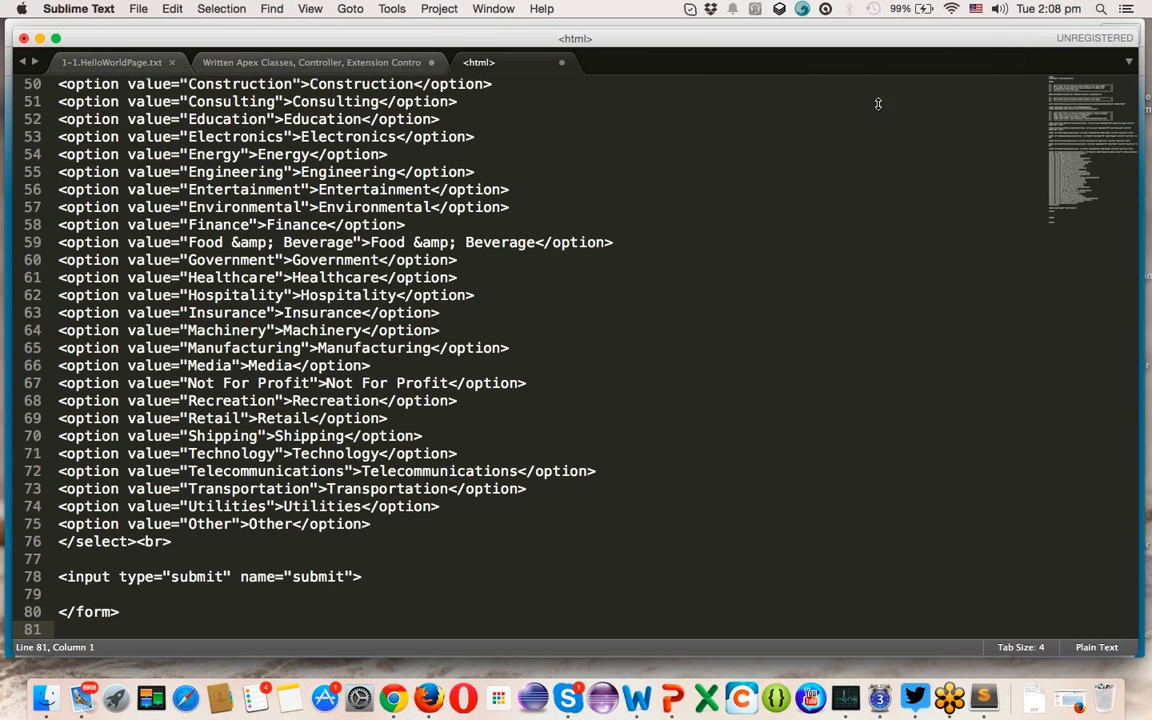
- Attempt saving under the default name, dismissing the permission-denied alerts
key("super+s")
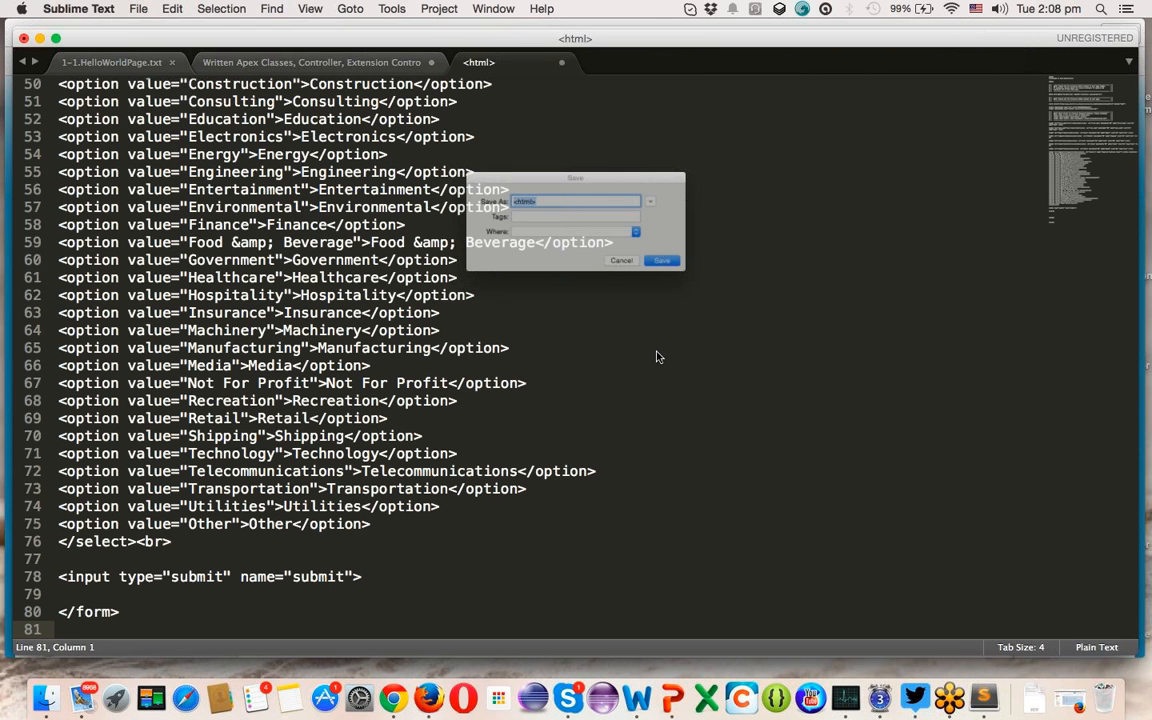
left_click(660, 260)
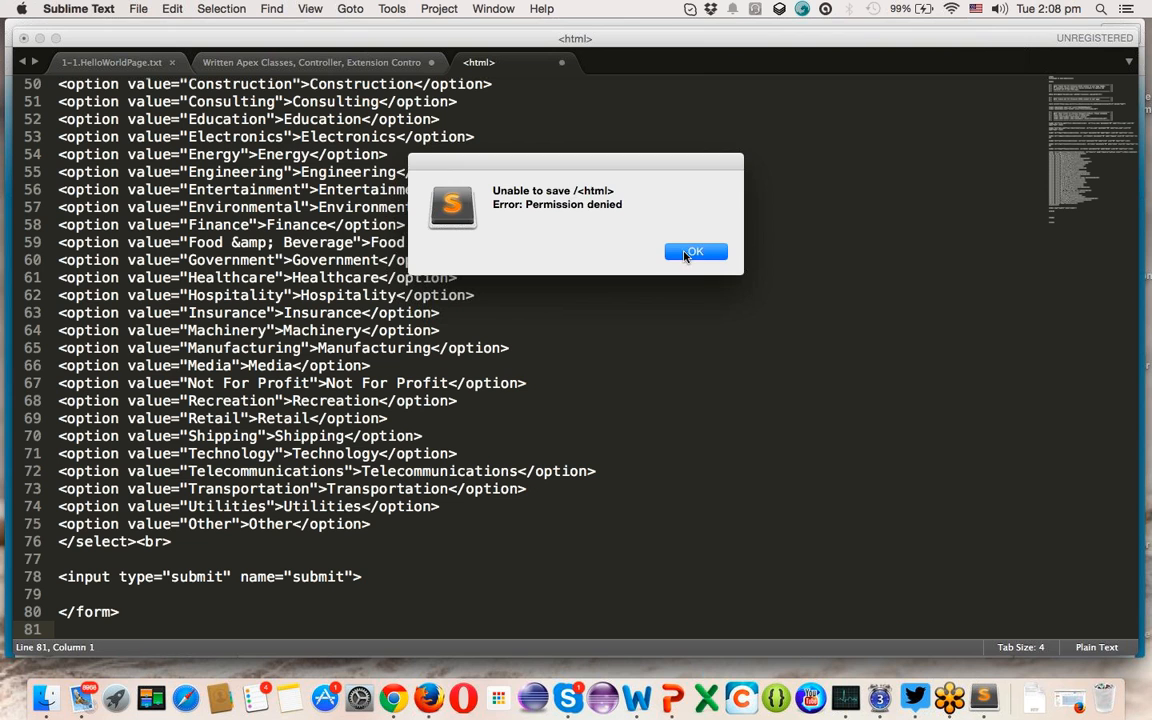
left_click(695, 252)
key("super+s")
key("Return")
- Save the file as webtolead_demo8 in the Downloads folder
left_click(138, 8)
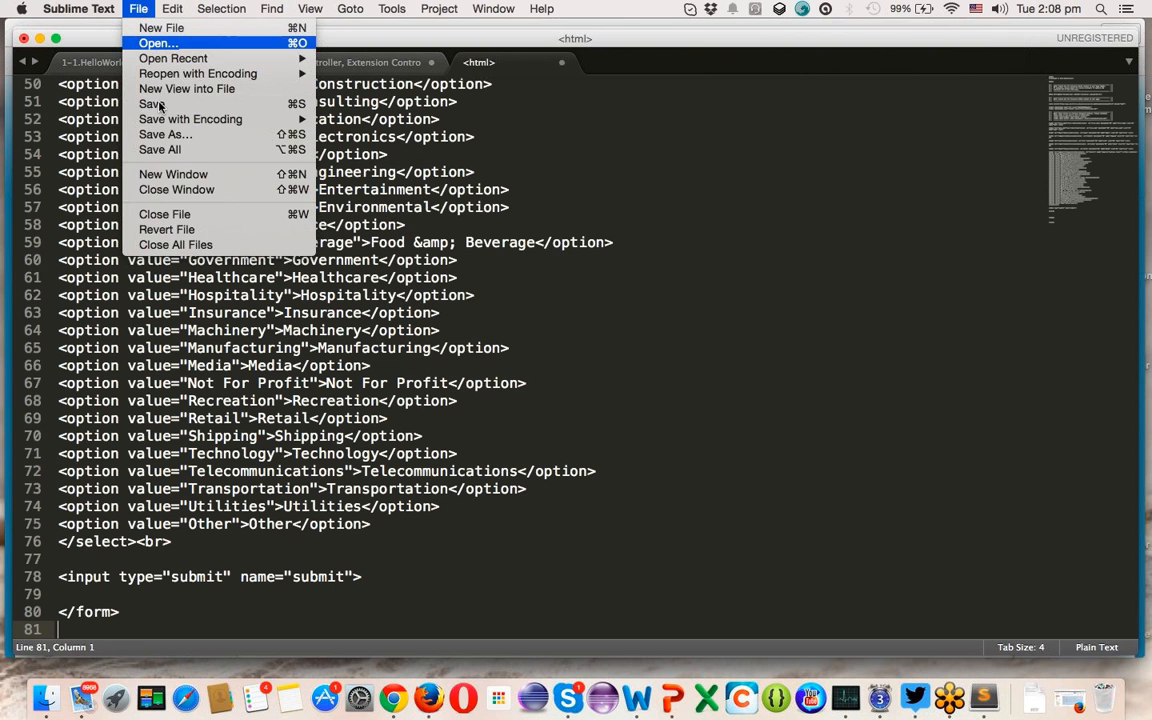
left_click(166, 134)
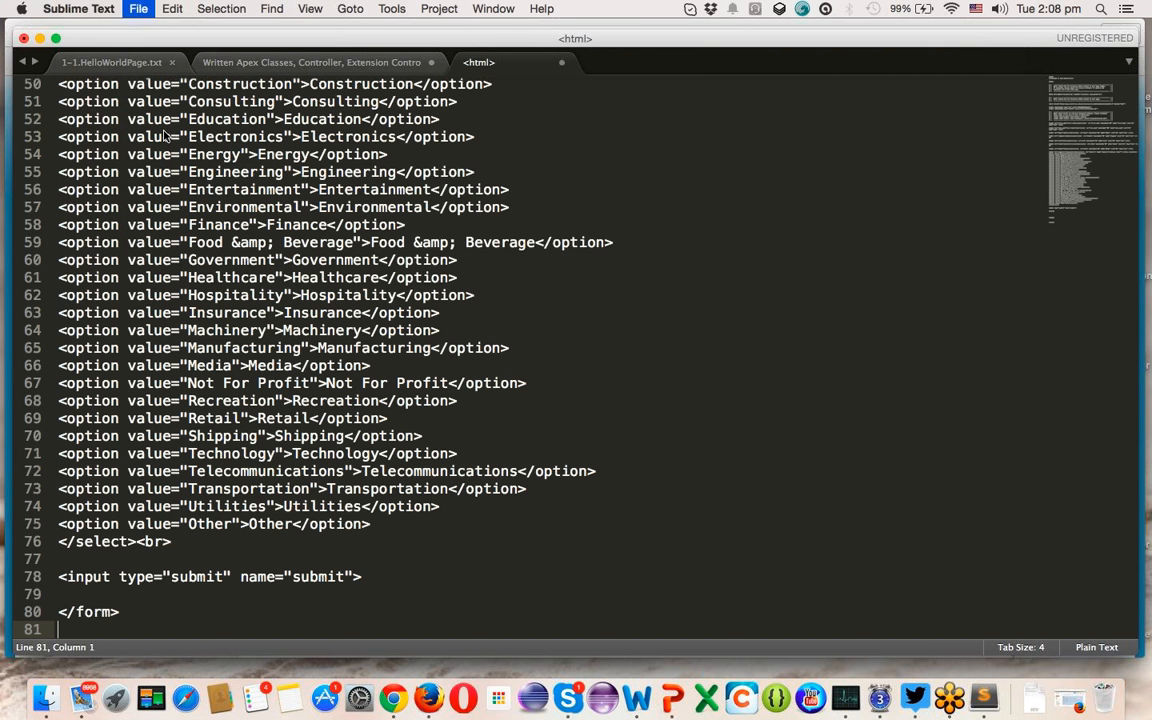
left_click(519, 190)
key("super+a")
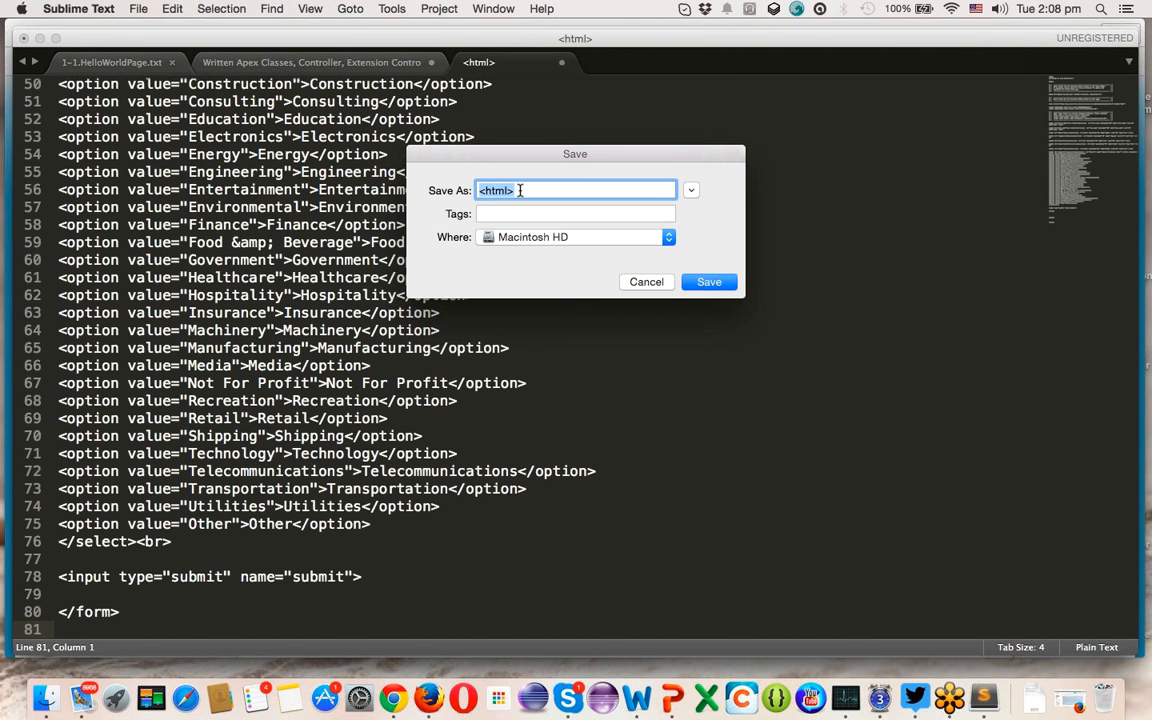
type("webtoleadDemo")
key("BackSpace")
key("BackSpace")
key("BackSpace")
key("BackSpace")
type("_demo8")
left_click(571, 238)
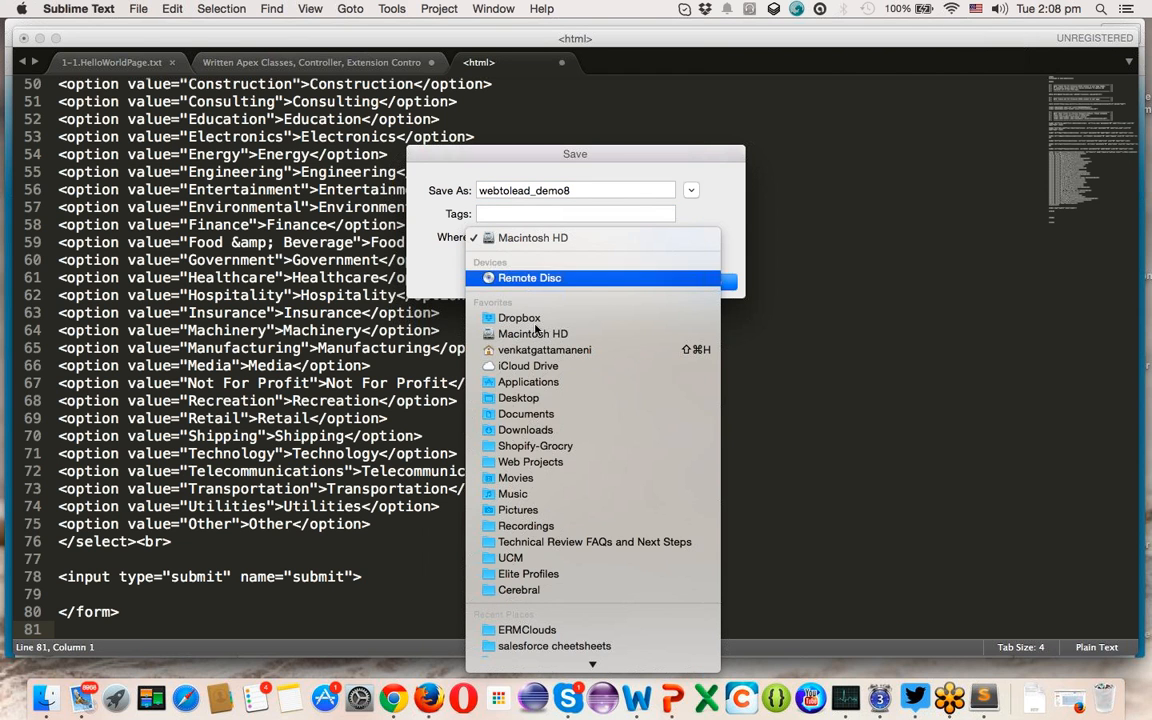
left_click(525, 429)
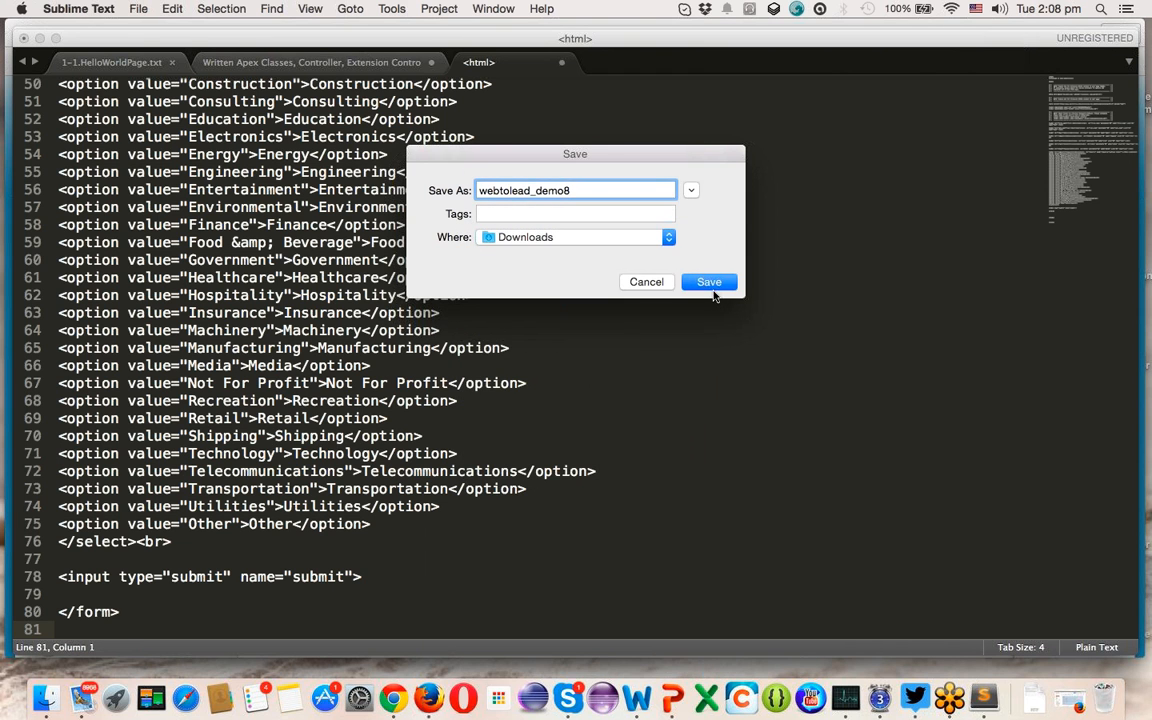
left_click(709, 282)
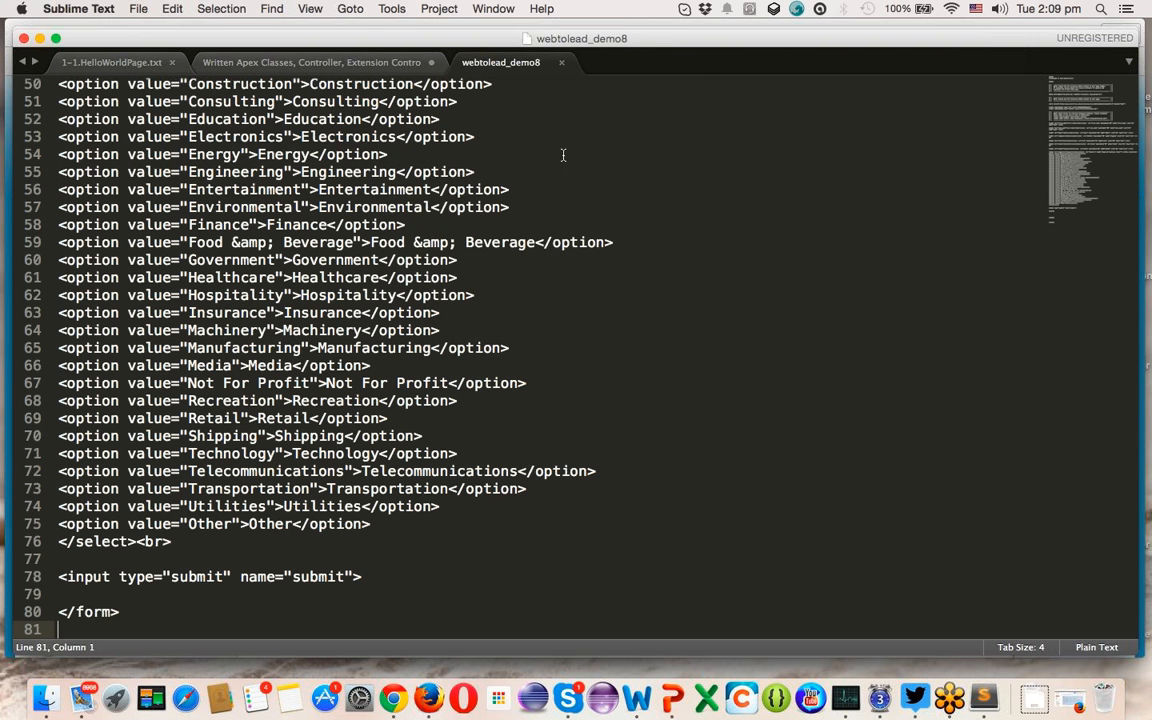
- Save the file again as WebtoLead_demo9.html in Downloads
left_click(138, 10)
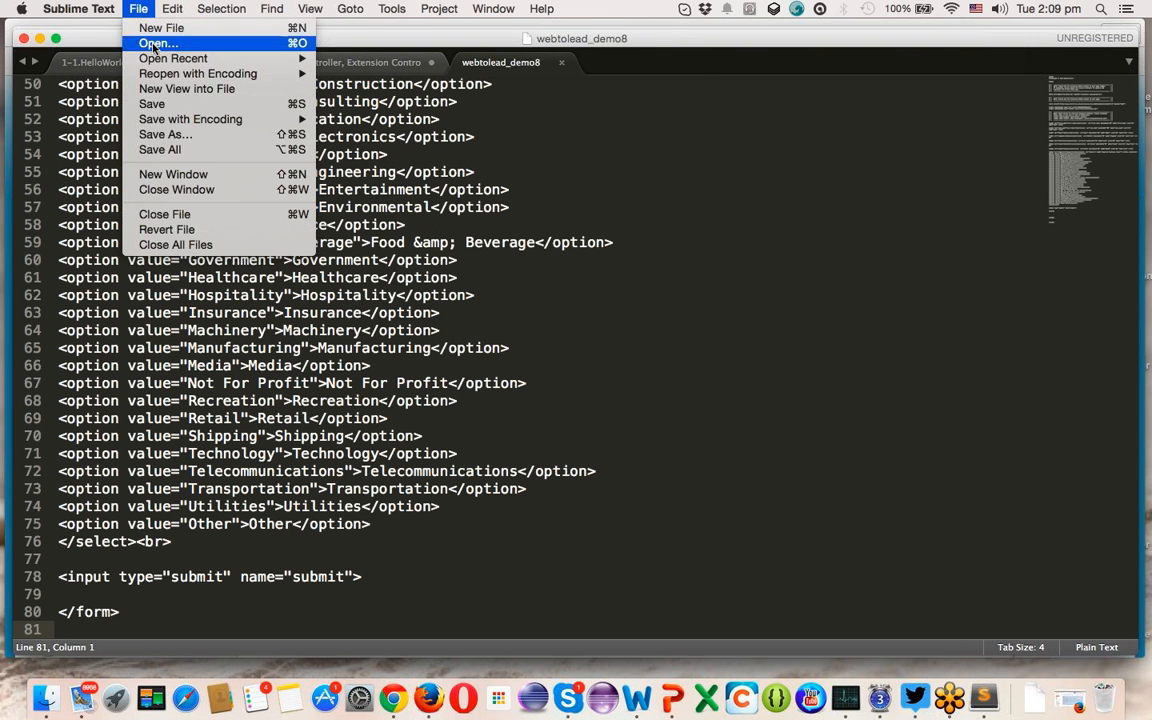
left_click(165, 134)
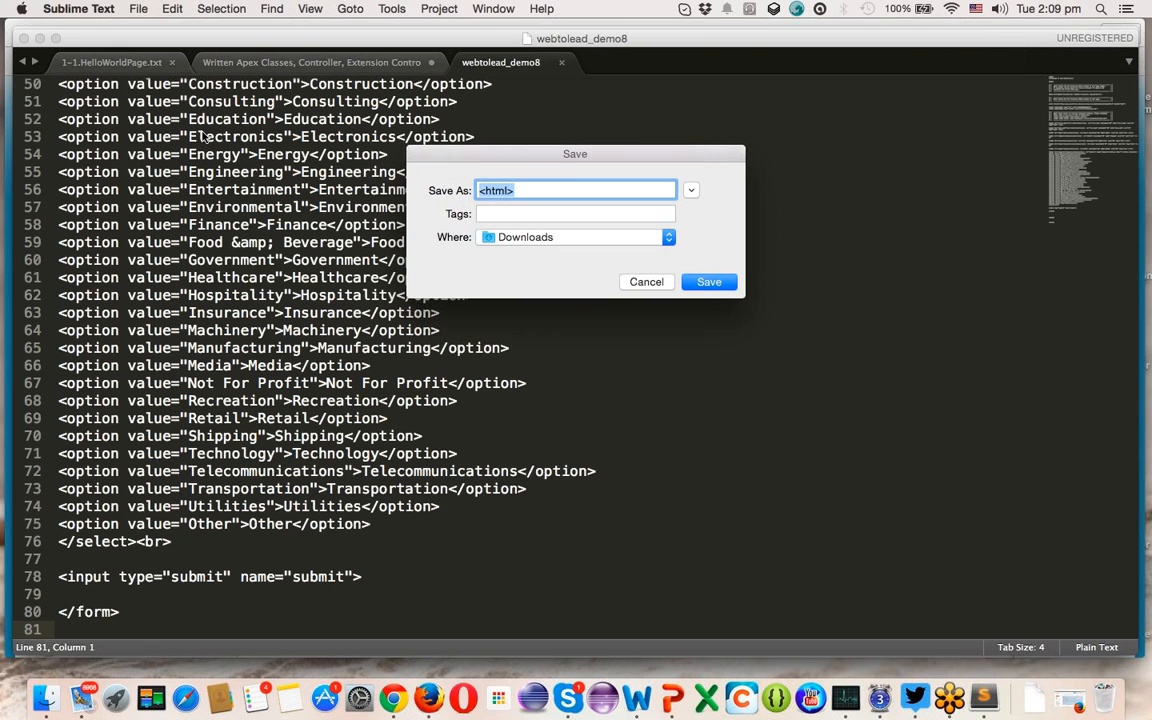
type("web")
key("BackSpace")
key("BackSpace")
key("BackSpace")
type("WebtoLead")
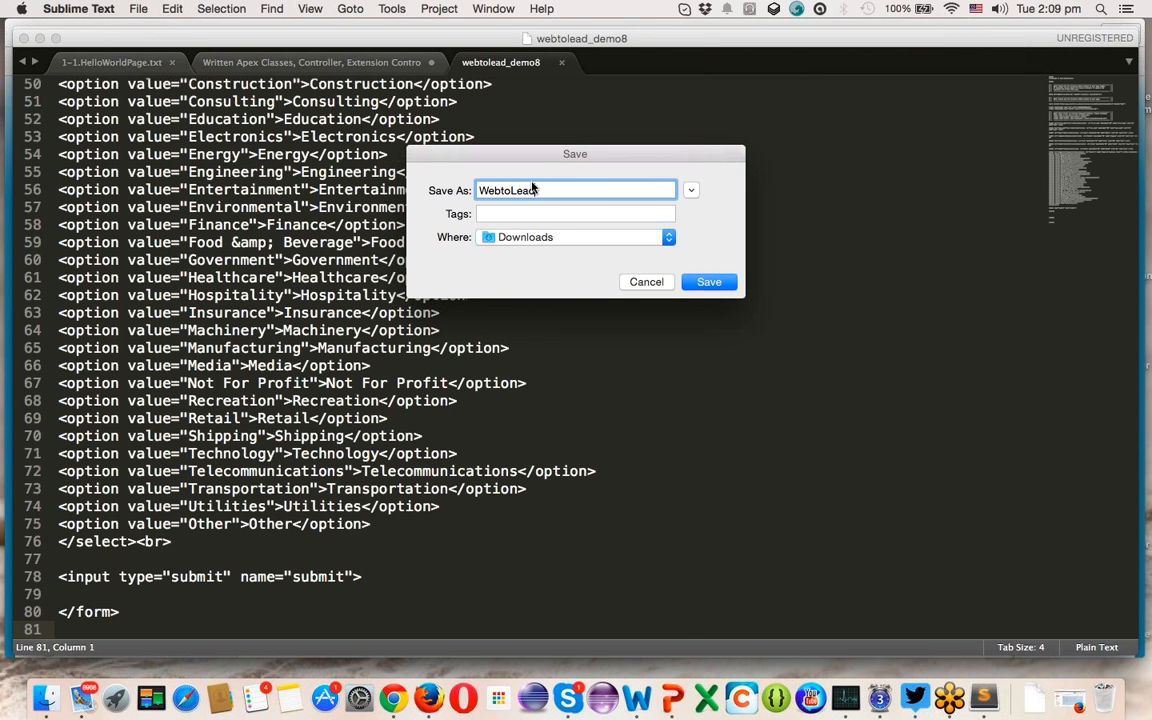
type("_demo9.html")
left_click(707, 281)
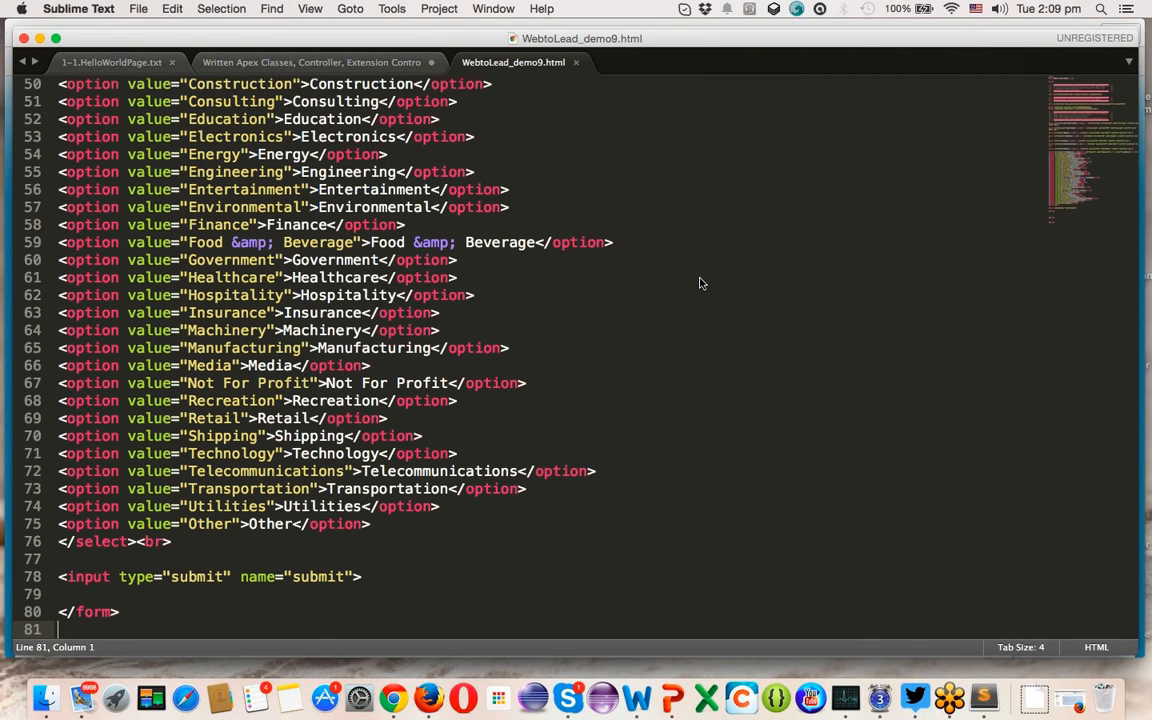
- Look through the form markup and copy the hidden oid organisation ID value
scroll(291, 227, "up", 15)
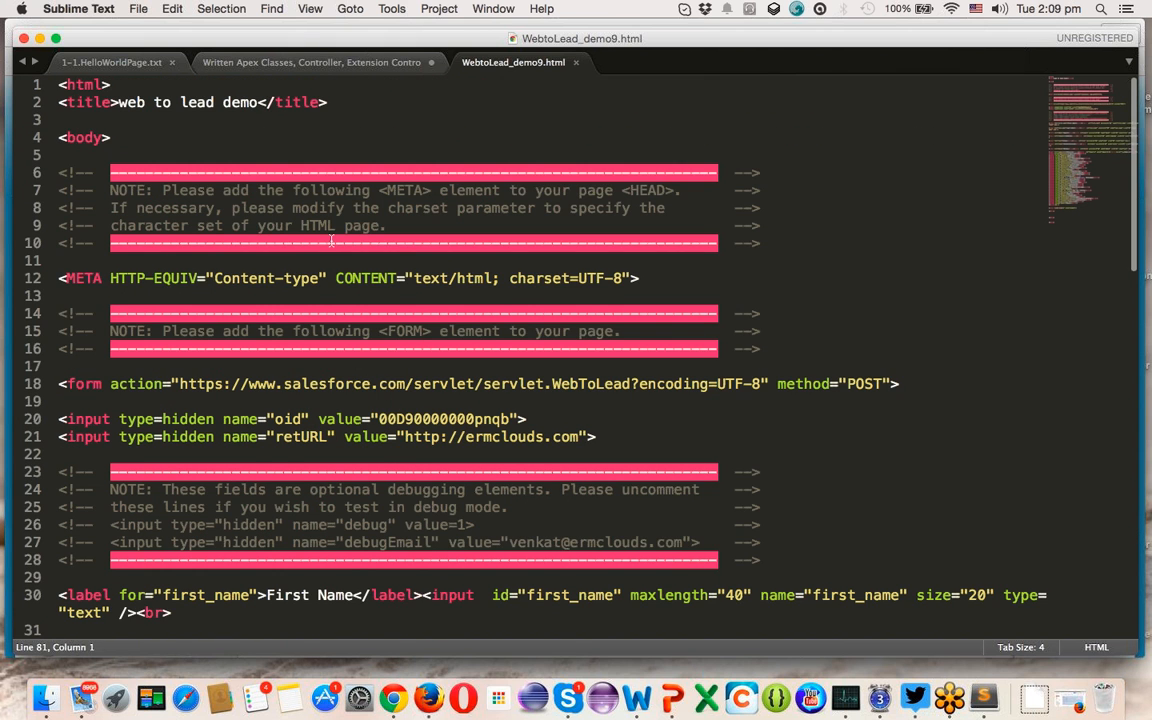
scroll(291, 227, "down", 1)
left_click(64, 162)
left_click_drag(59, 145, 765, 233)
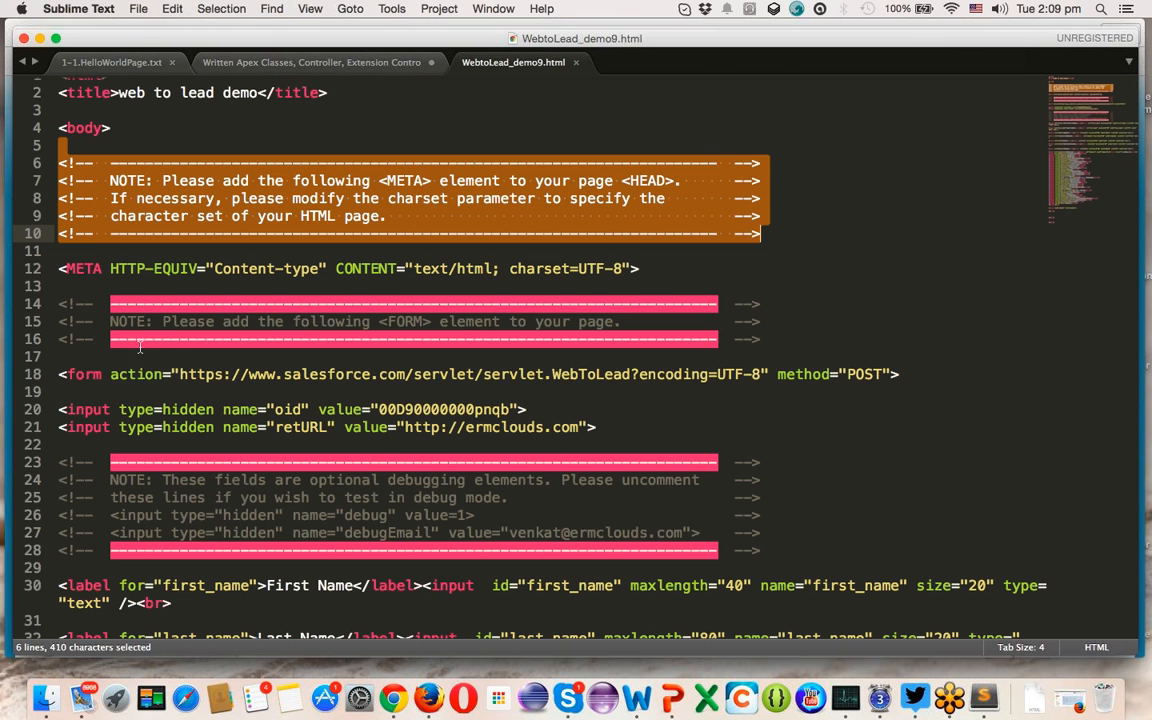
double_click(85, 375)
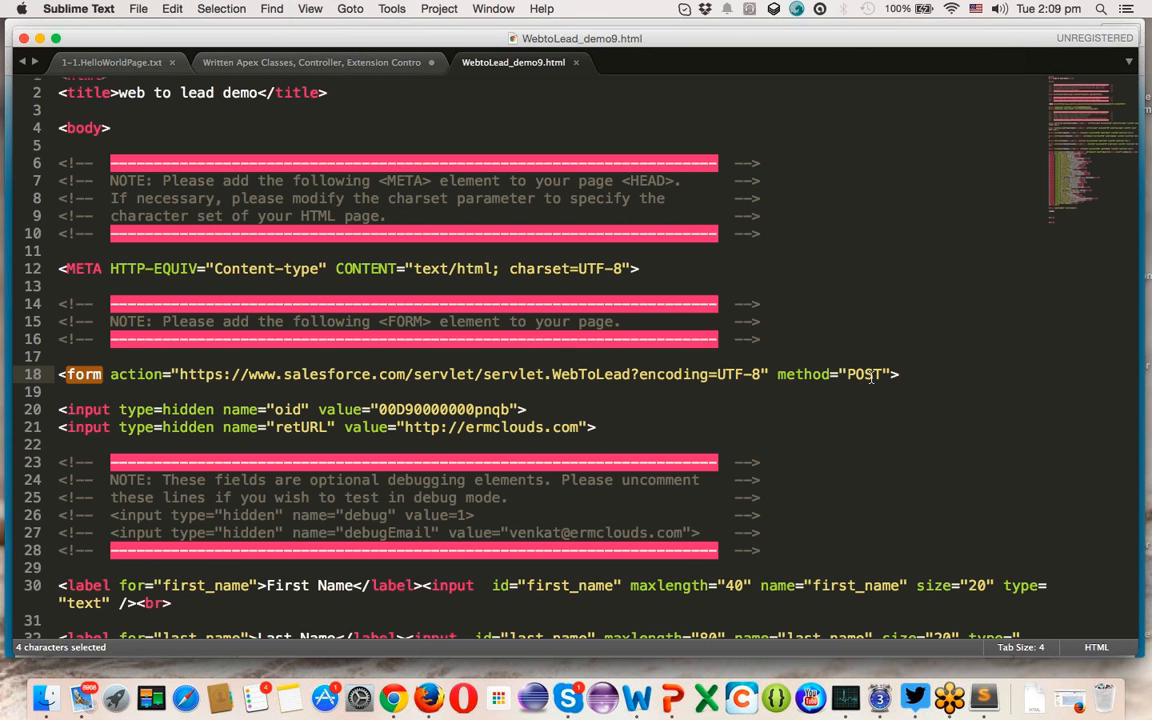
scroll(871, 374, "down", 3)
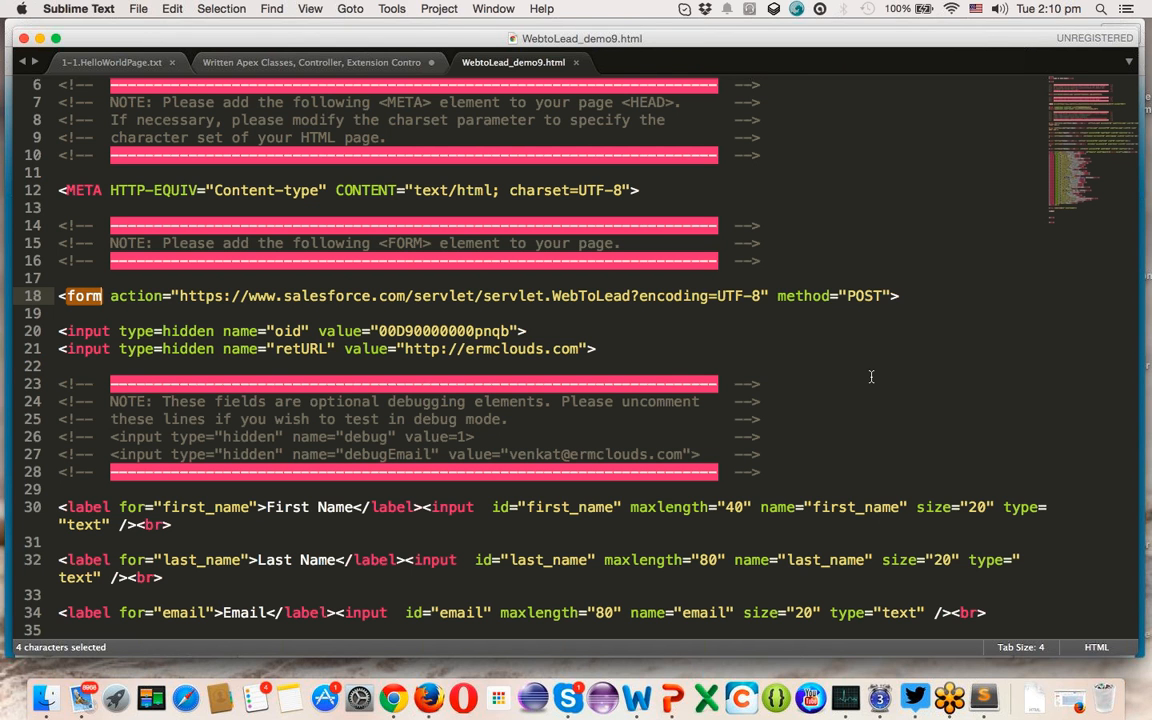
double_click(464, 330)
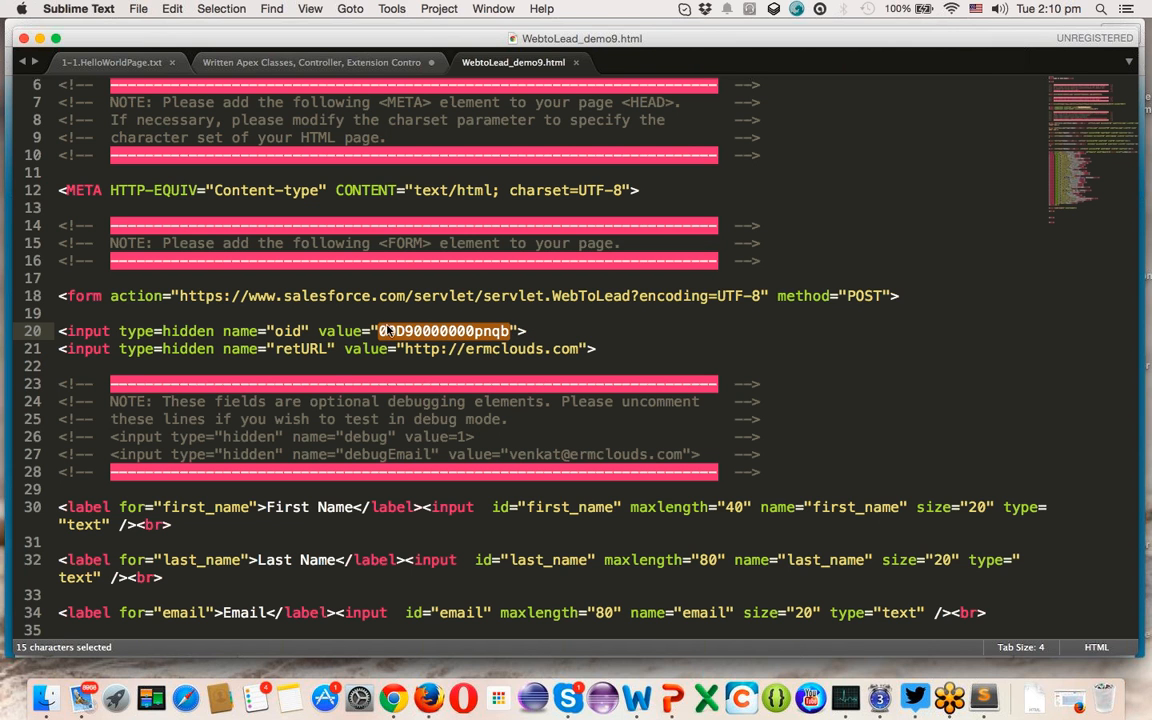
double_click(440, 331)
key("super+c")
- Back on Chrome's Web-to-Lead setup page, expand Company Profile in the sidebar
key("super+Tab")
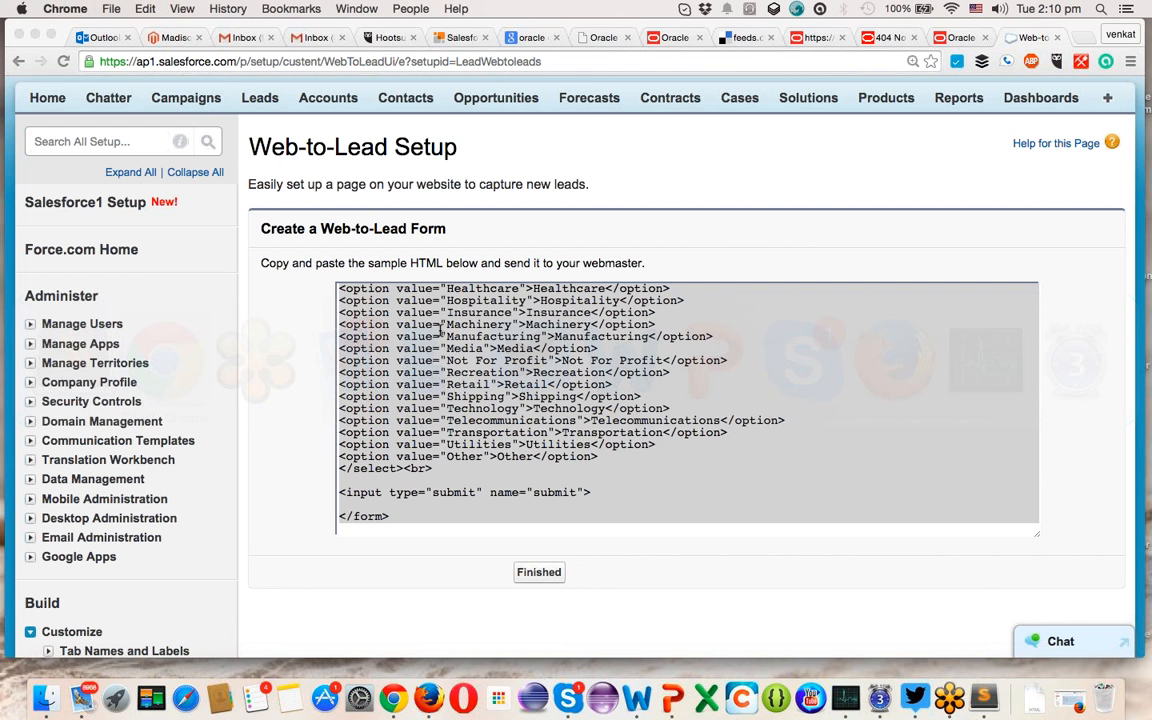
left_click(396, 297)
scroll(55, 373, "down", 1)
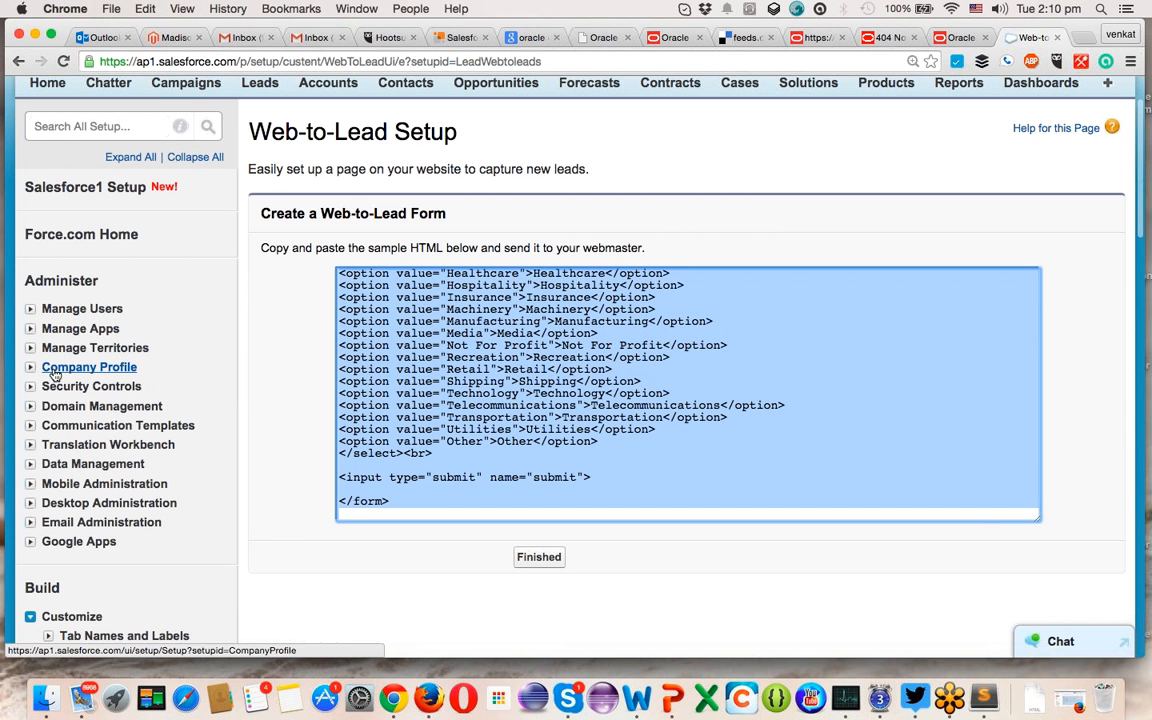
left_click(30, 367)
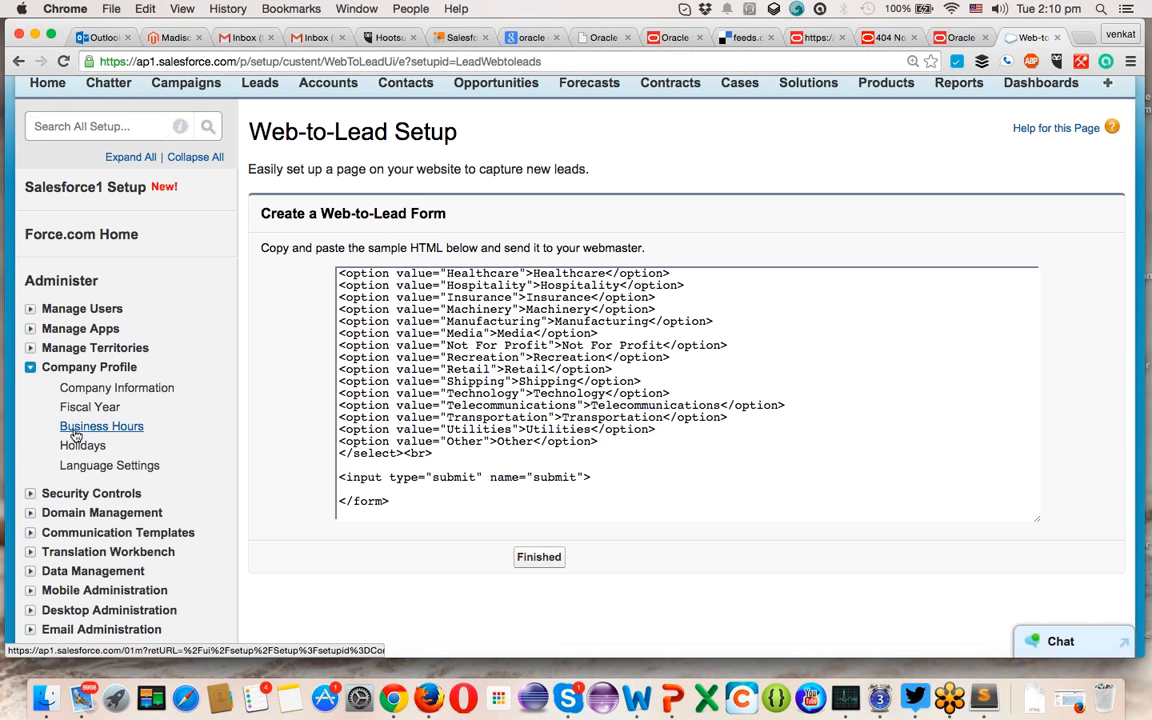
- Confirm the form's copied oid matches the Organization ID on Company Information, then return to Sublime Text
left_click(110, 388, "super")
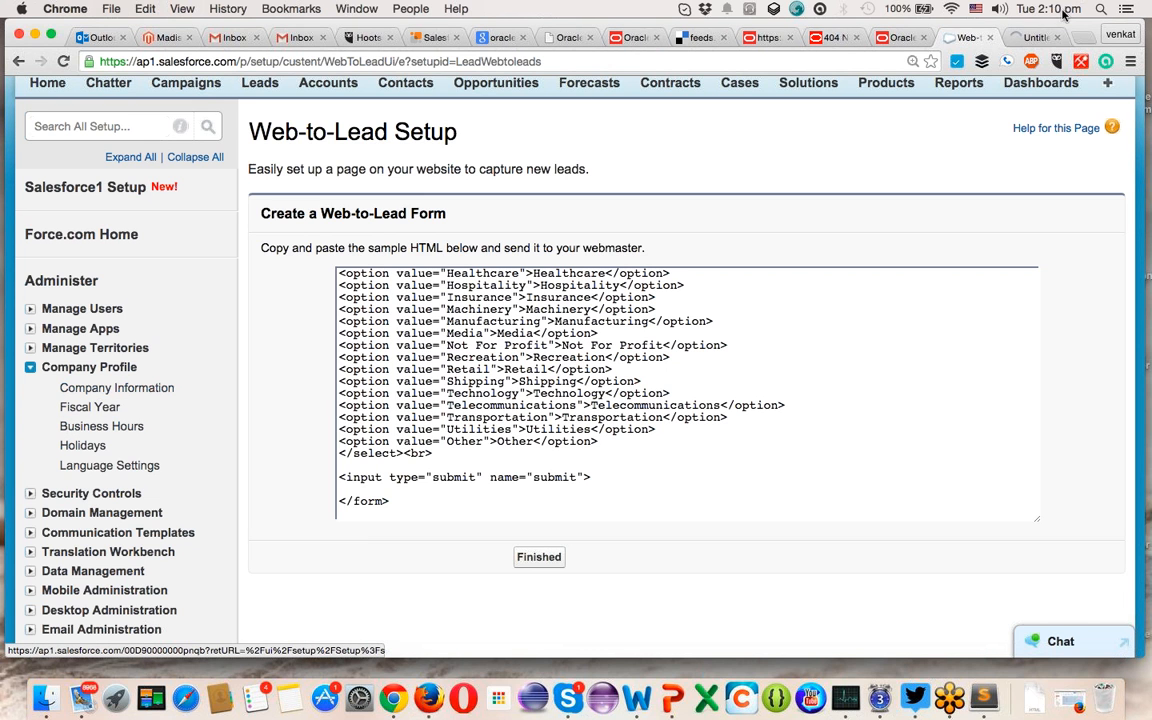
left_click(1033, 39)
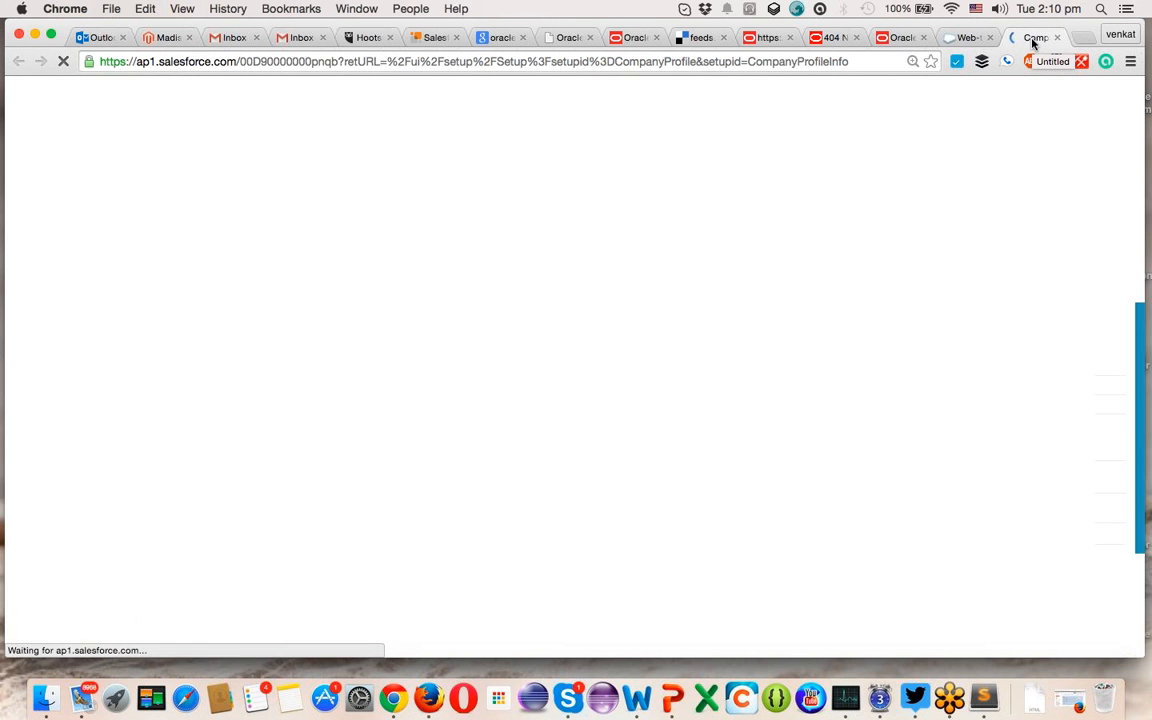
key("super+f")
key("super+v")
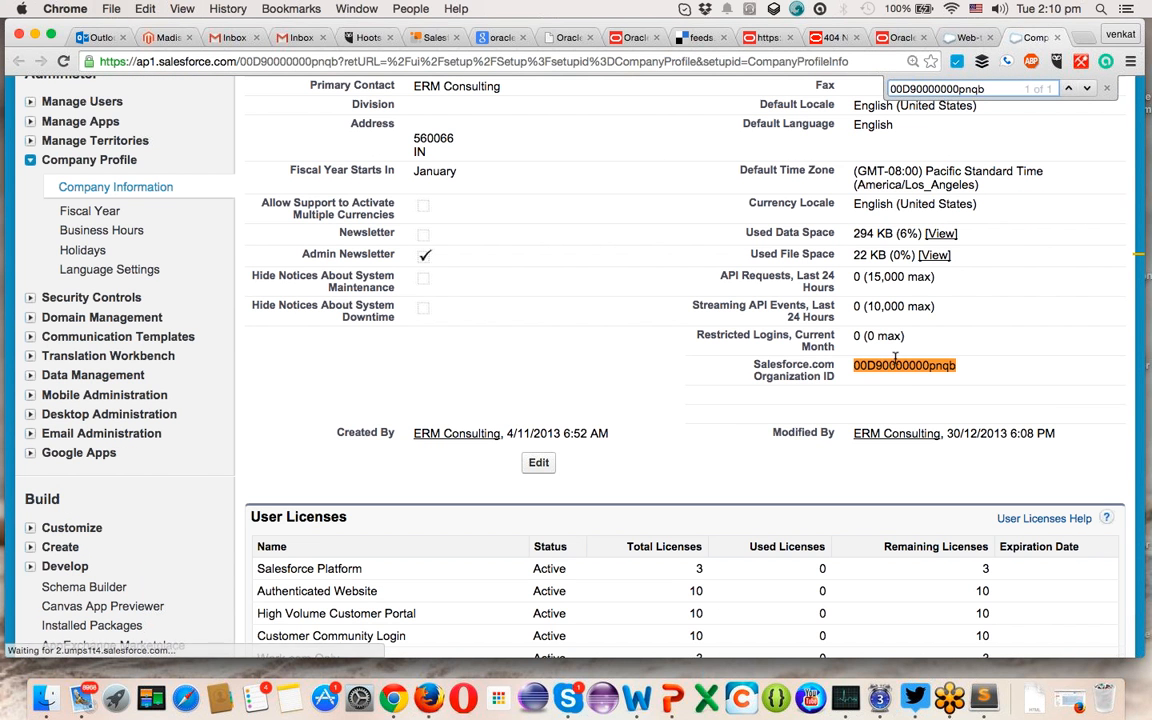
key("super+Tab")
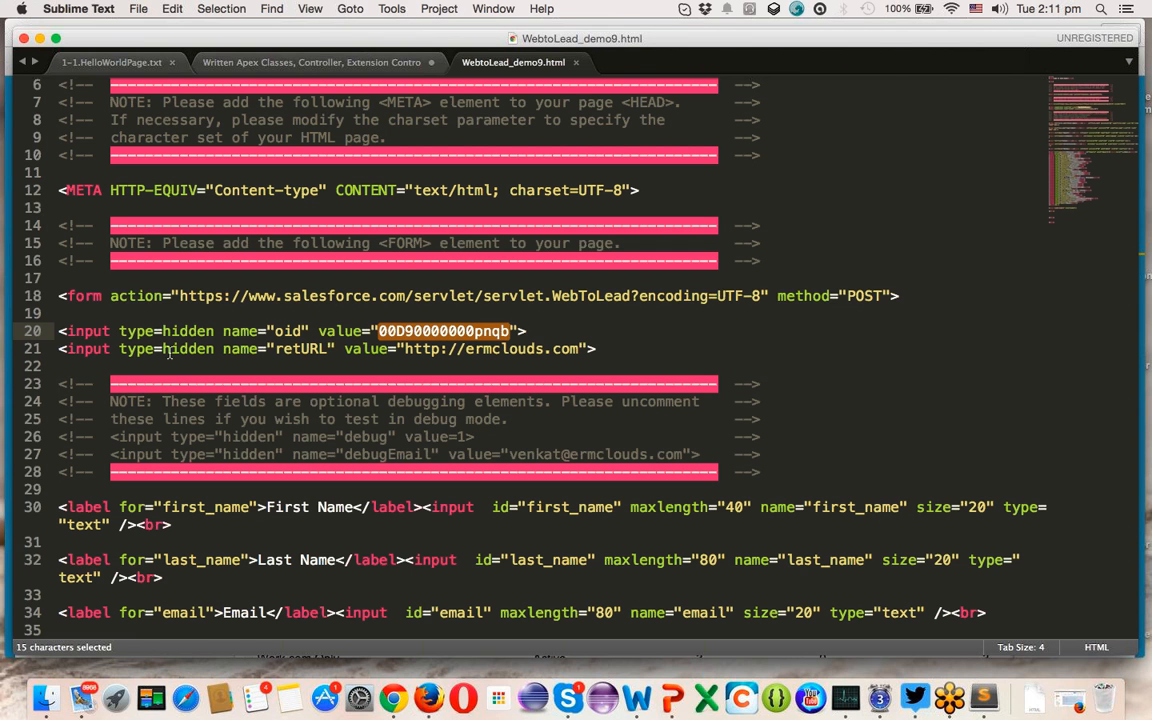
- Append /training to the retURL value on line 21 and save WebtoLead_demo9.html
left_click(580, 349)
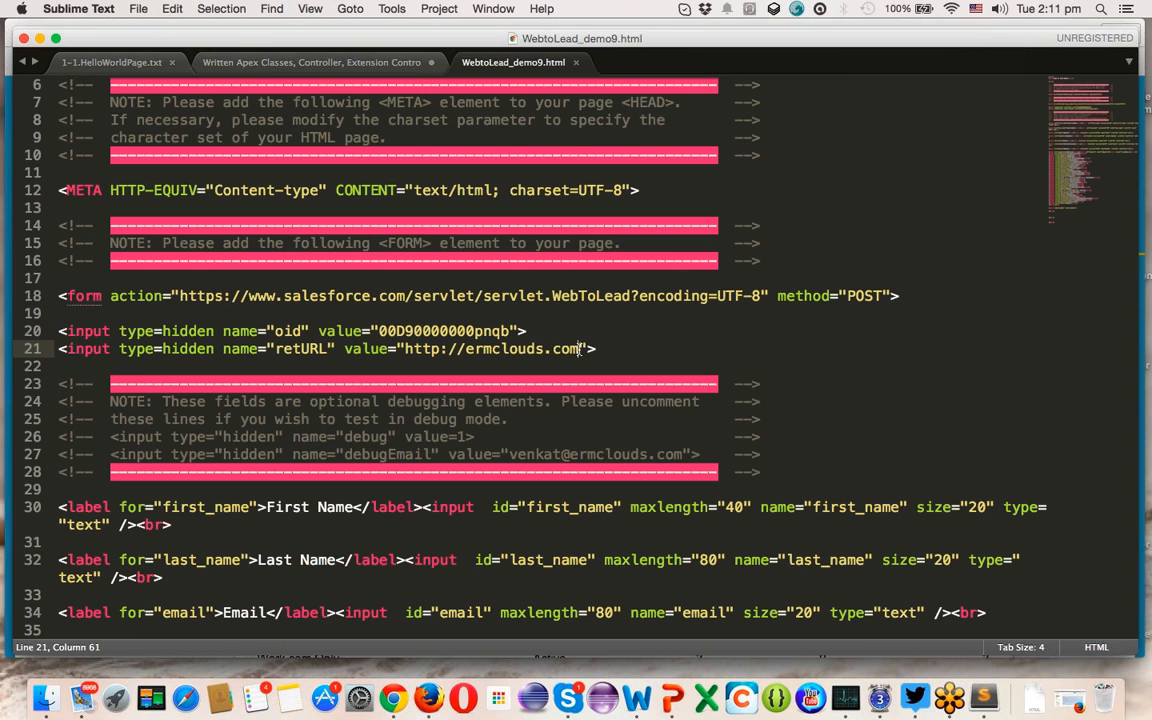
type("/training")
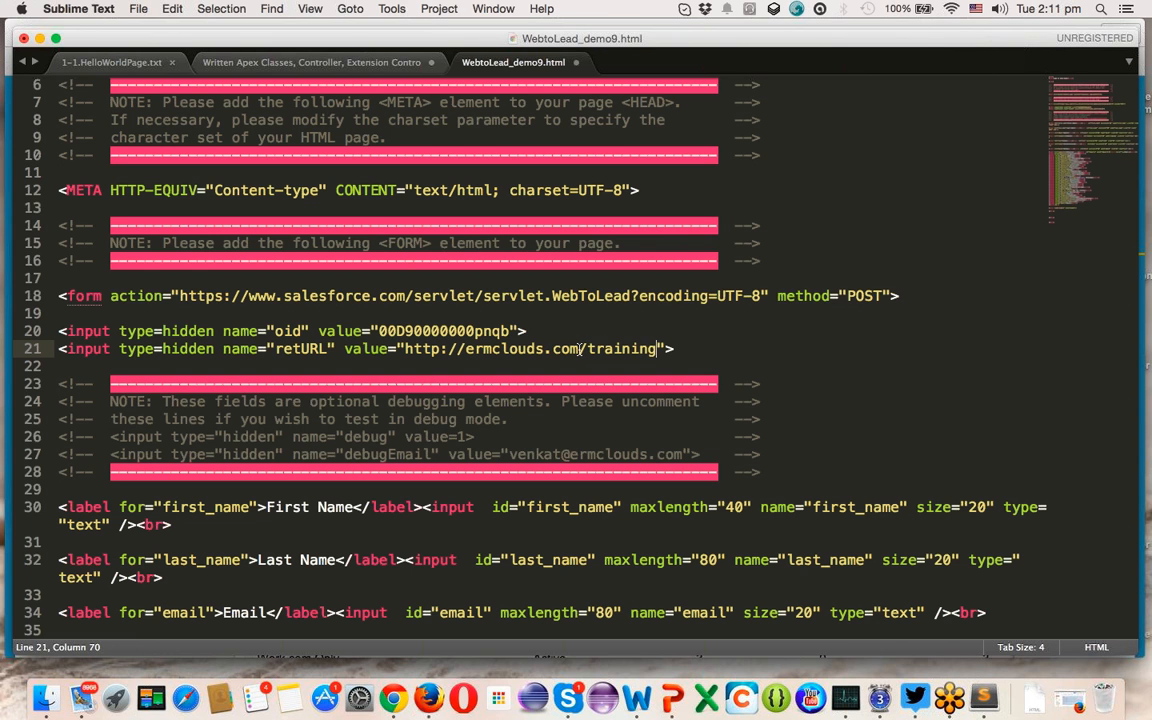
type("s")
key("BackSpace")
key("super+s")
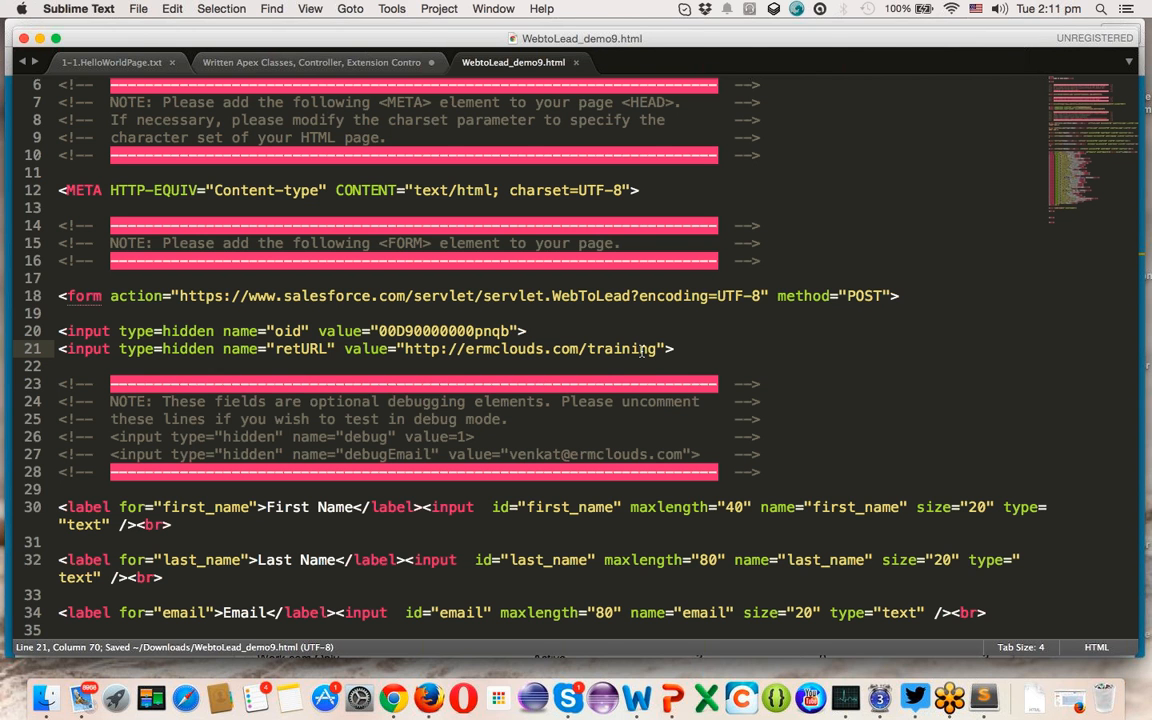
key("super+Tab")
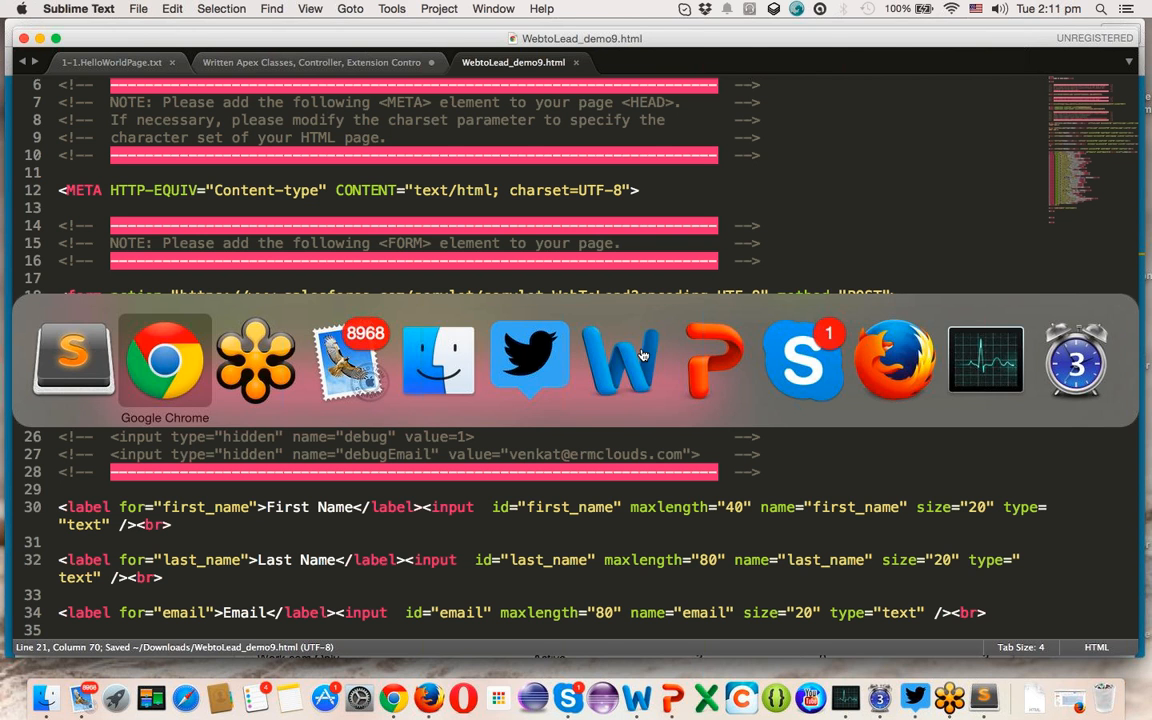
- Open WebtoLead_demo9.html from Finder's Downloads folder so it renders in Chrome
left_click(425, 365)
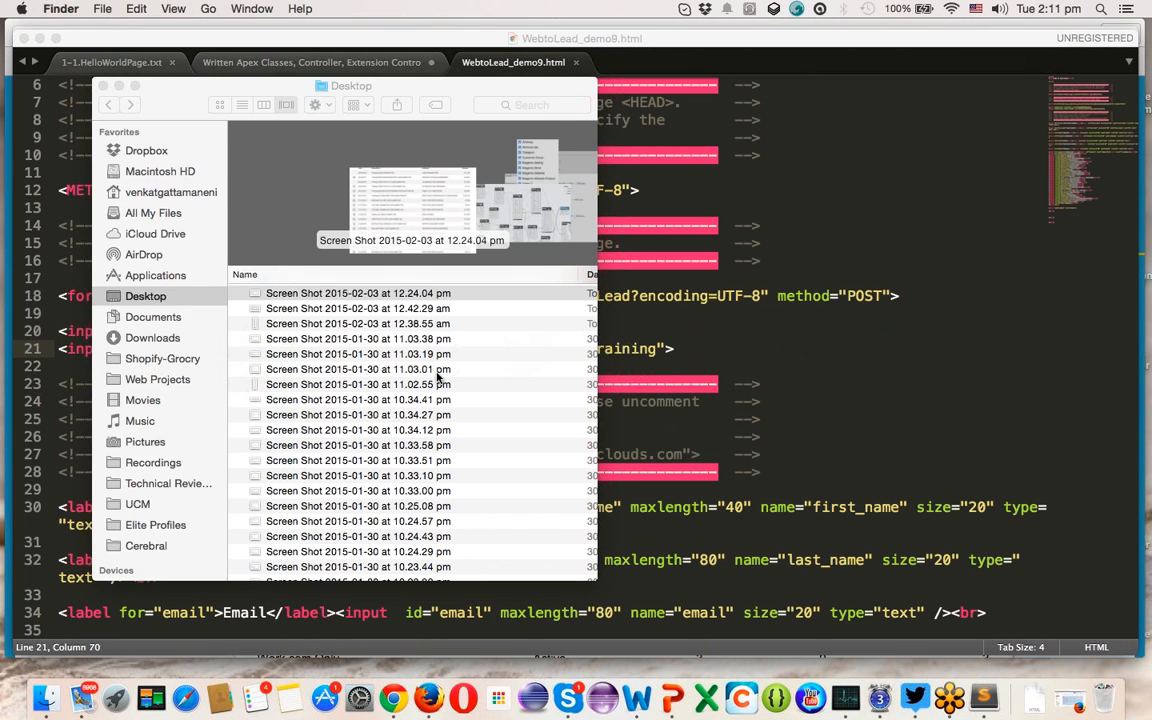
left_click(165, 338)
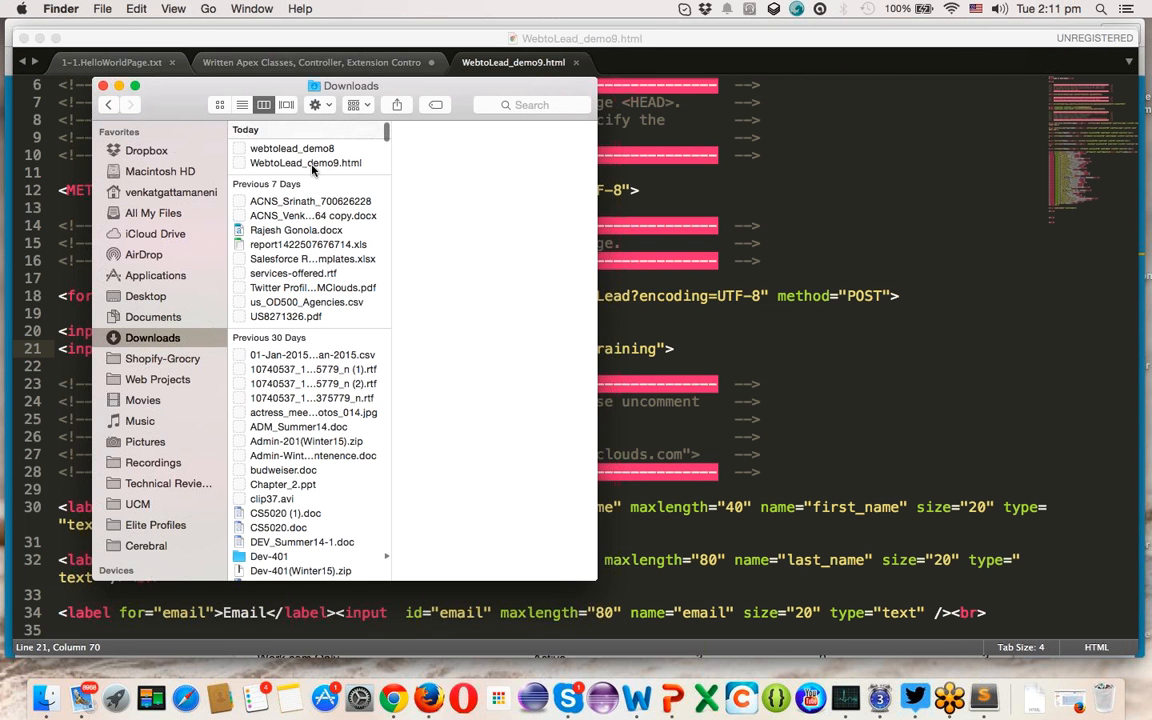
left_click(312, 166)
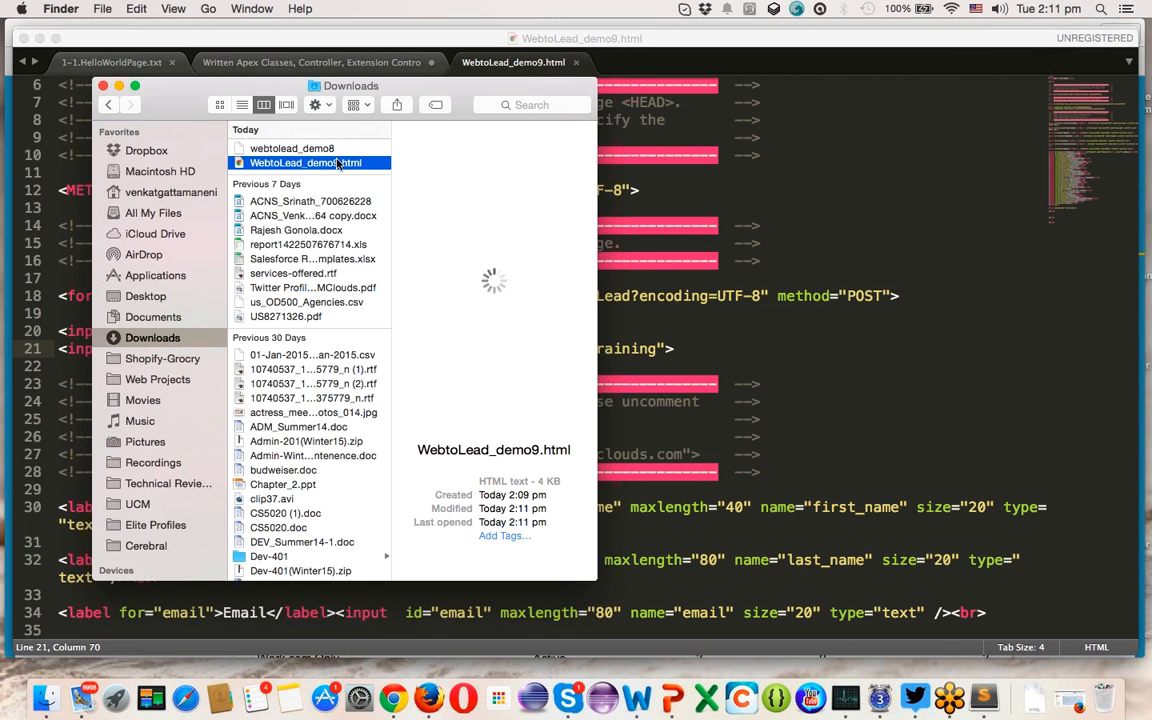
double_click(340, 165)
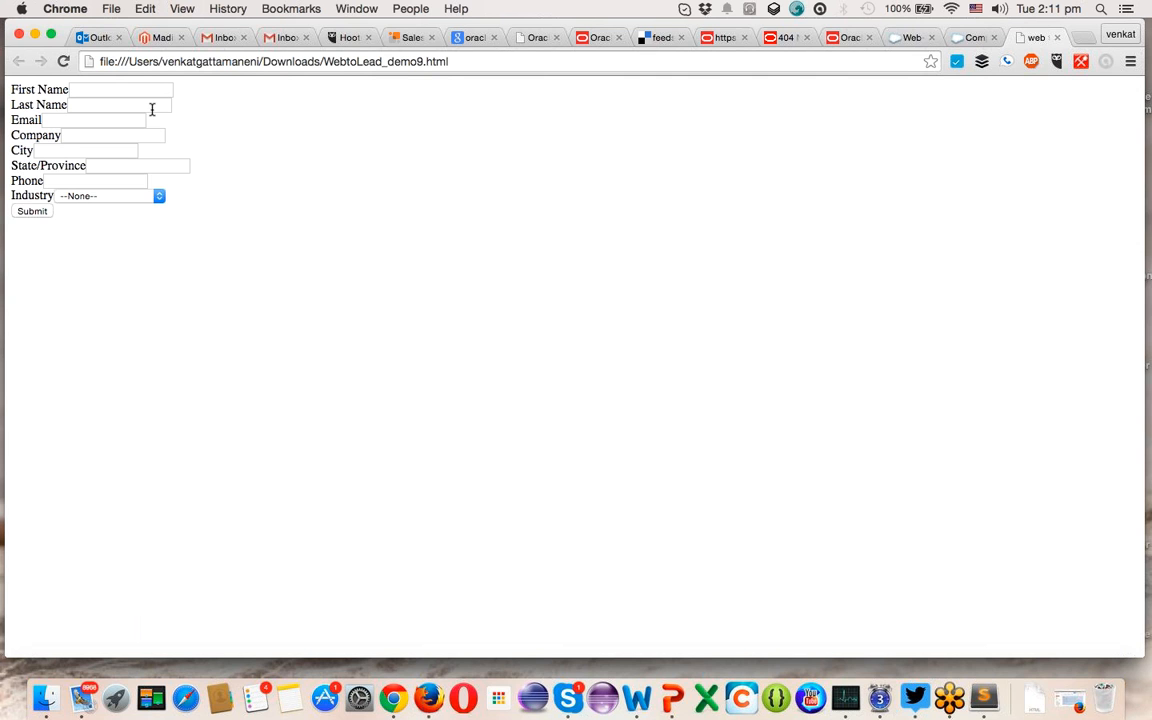
- Dismiss the autofill suggestions and enter the test lead's first name in First Name
left_click(114, 88)
left_click(114, 88)
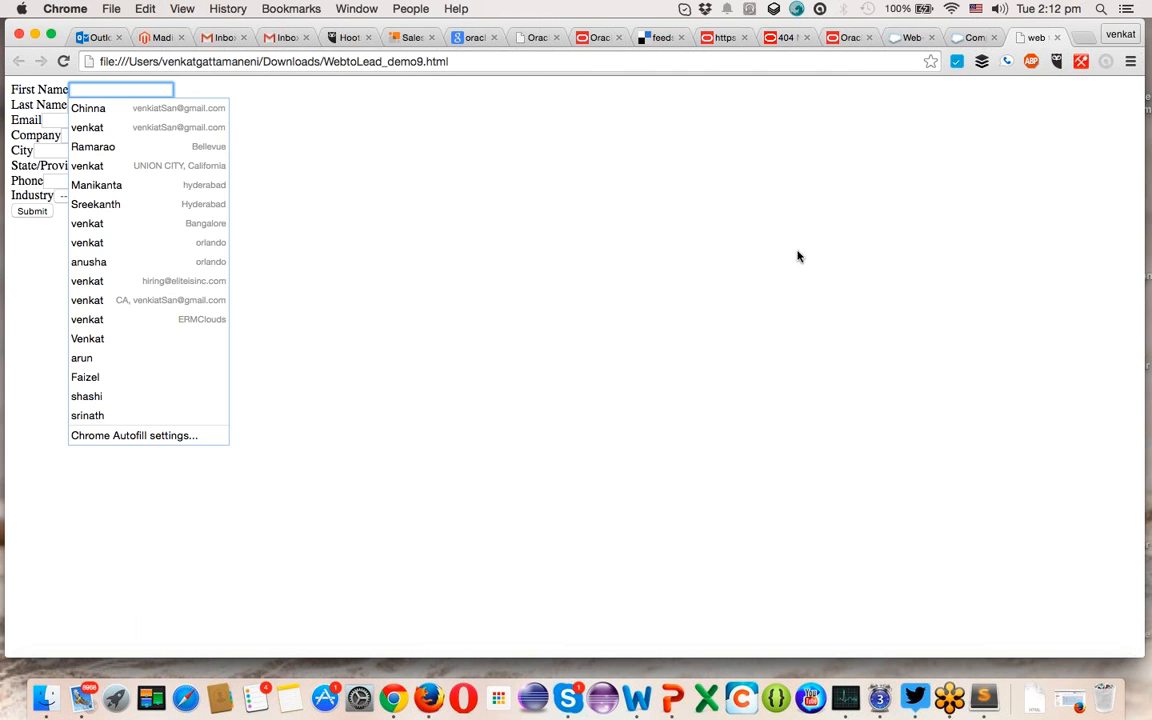
left_click(393, 147)
left_click(103, 92)
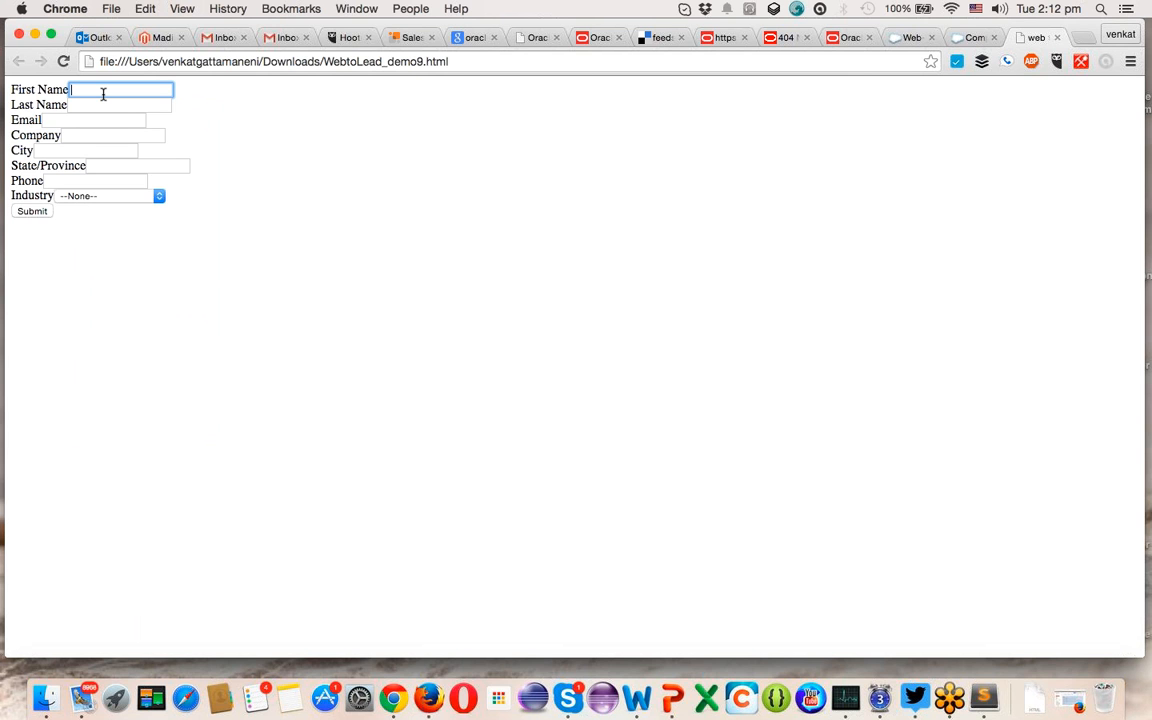
type("Harshar")
key("BackSpace")
type("212")
- Enter the test lead's last name in Last Name, then switch toward Firefox
left_click(112, 105)
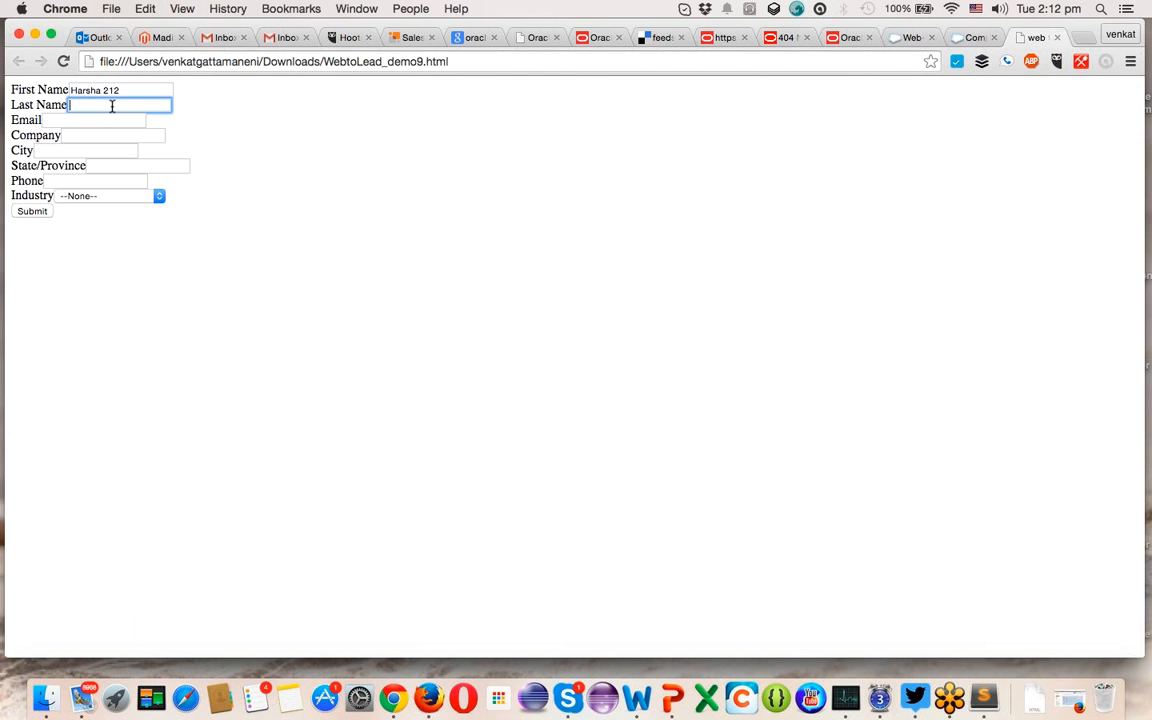
type("Feb3")
key("Tab")
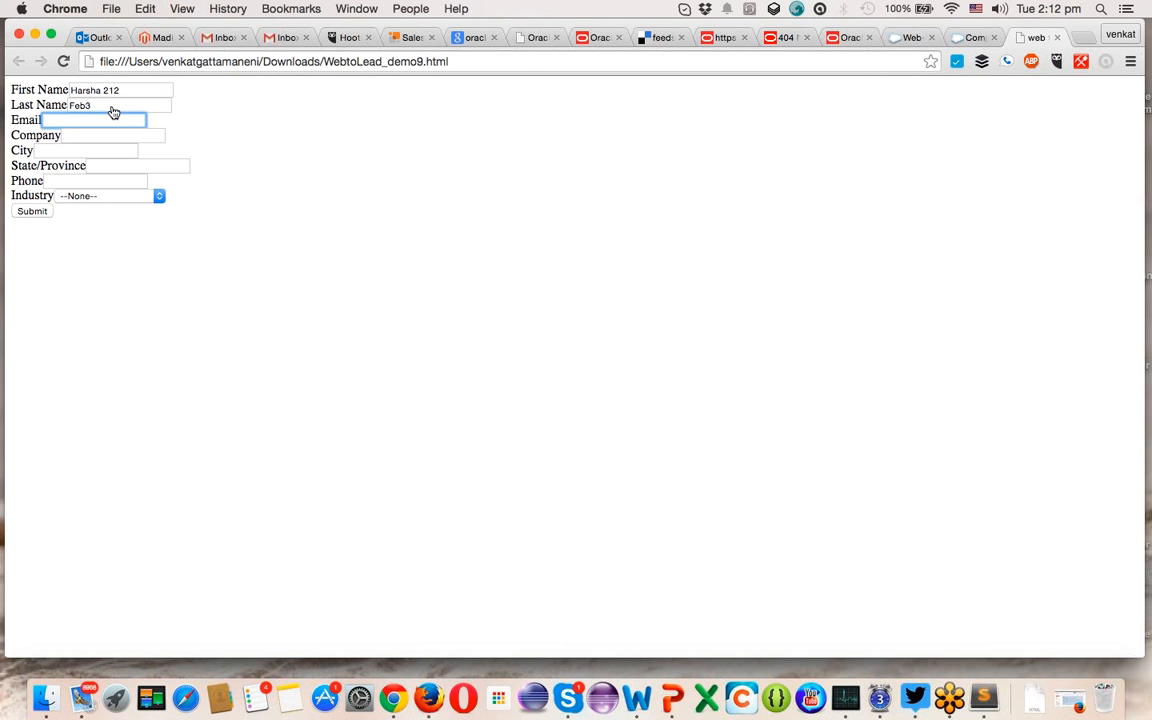
key("super+Tab")
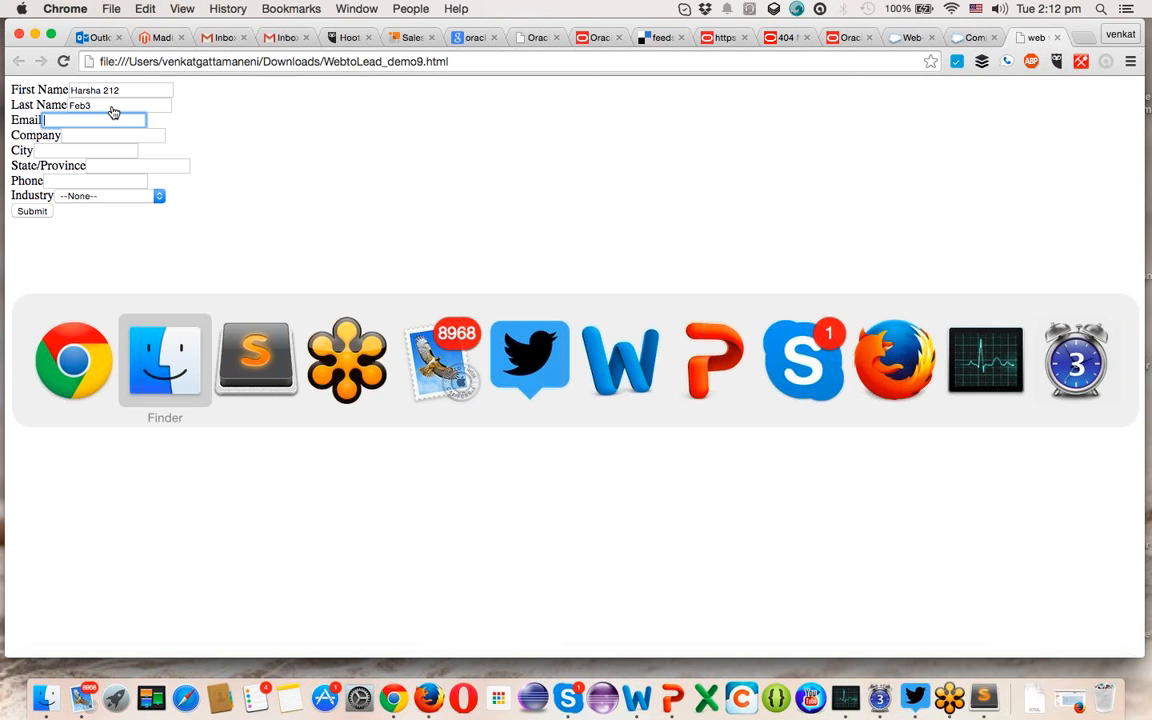
key("super+Tab")
key("super+Tab")
key("super+Tab")
key("super+Tab")
key("super+Tab")
key("super+Tab")
key("super+Tab")
key("super+Tab")
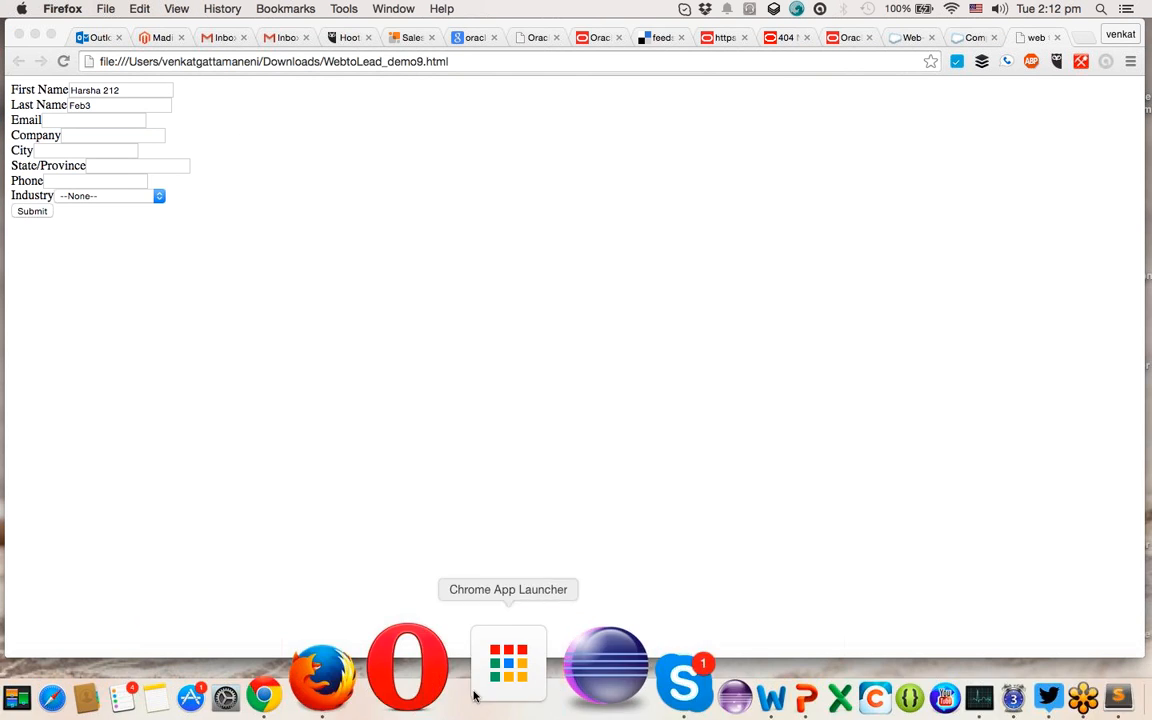
- Compose a new Gmail message with the lead contact as recipient, then return to Chrome
left_click(435, 678)
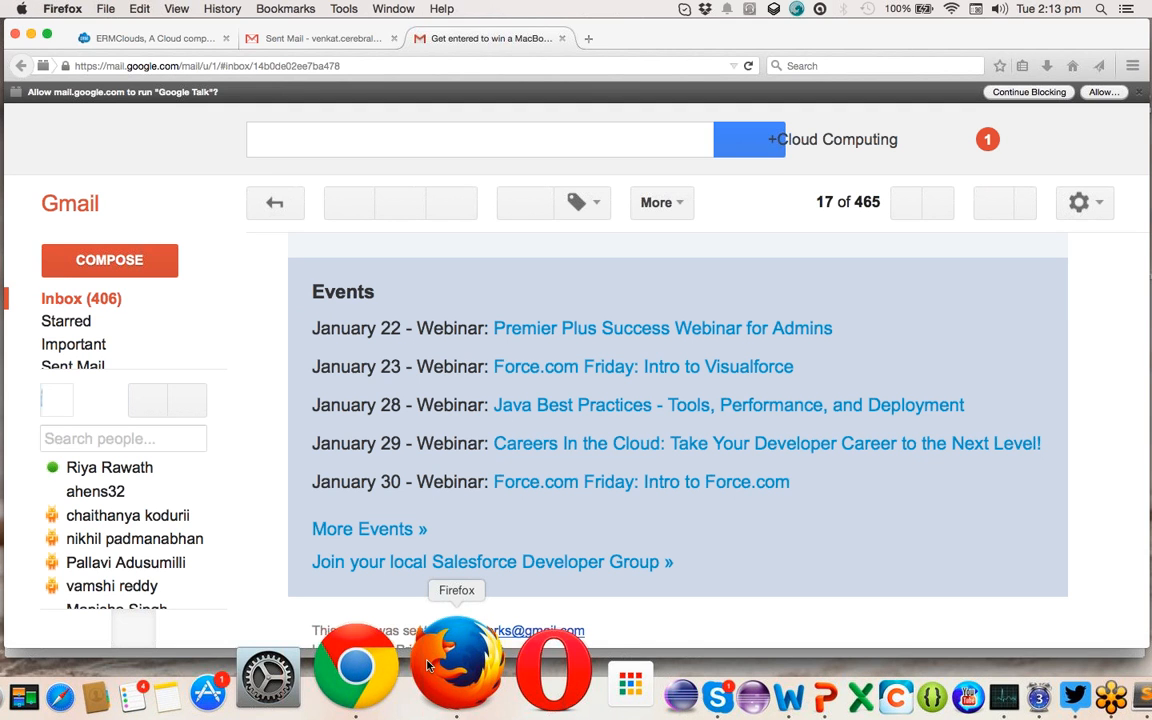
left_click(105, 262)
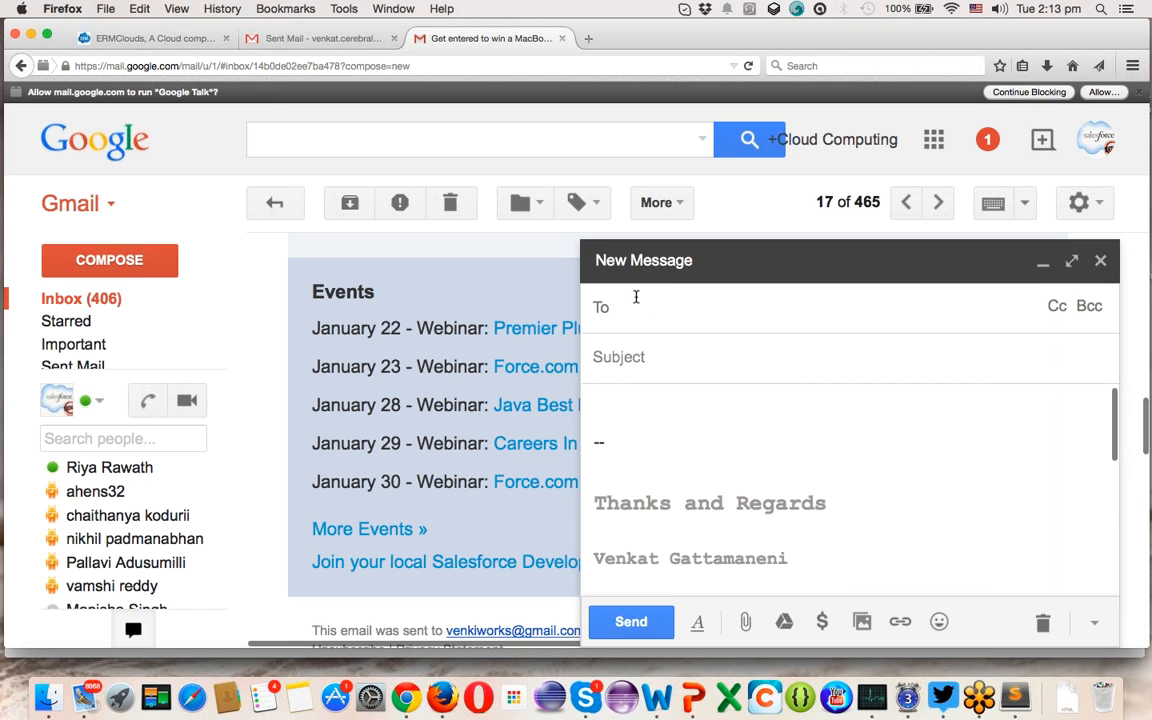
type("harsh")
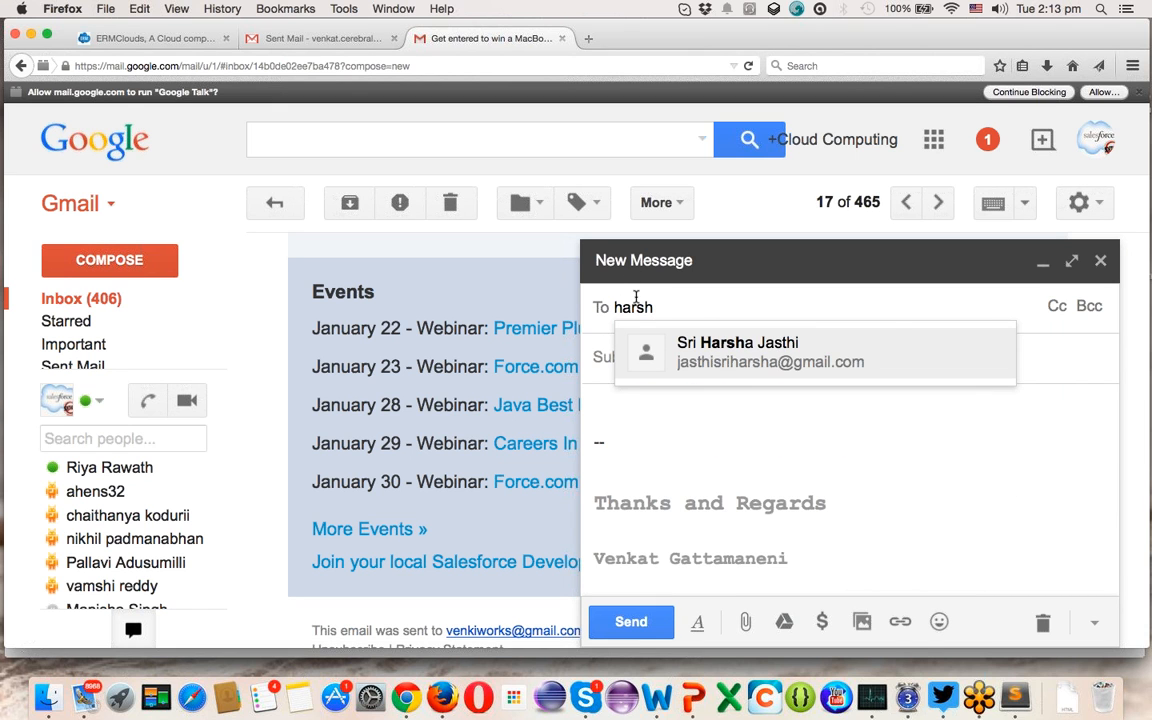
key("Return")
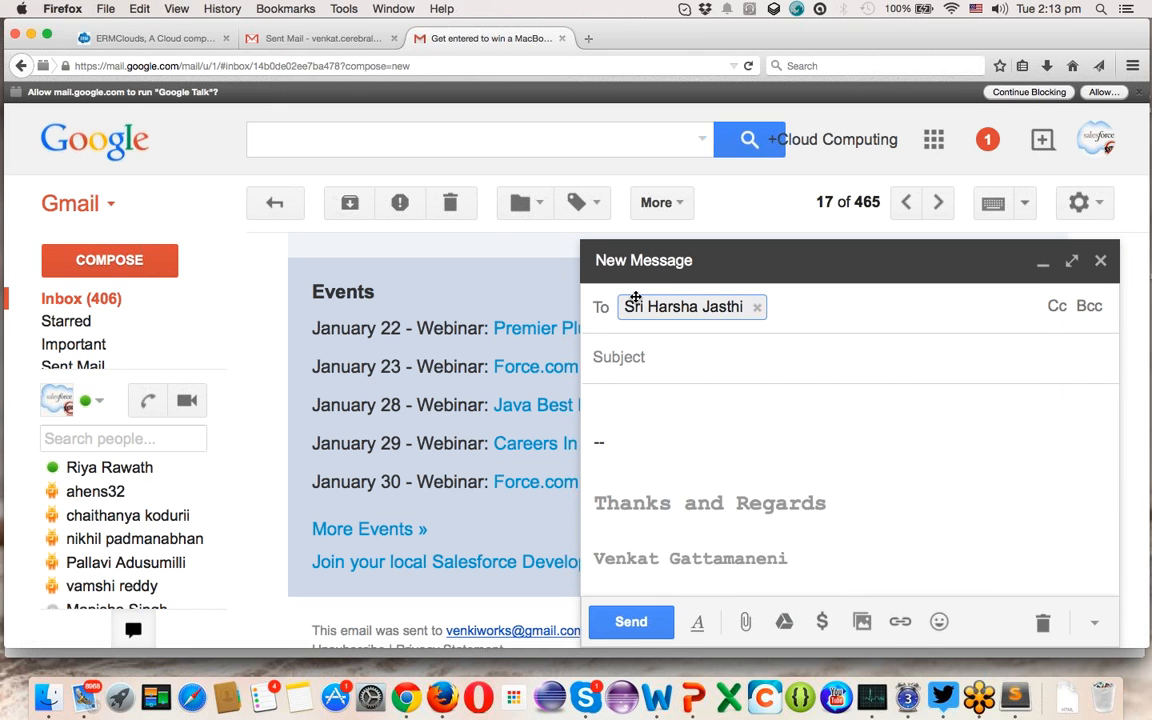
key("super+Tab")
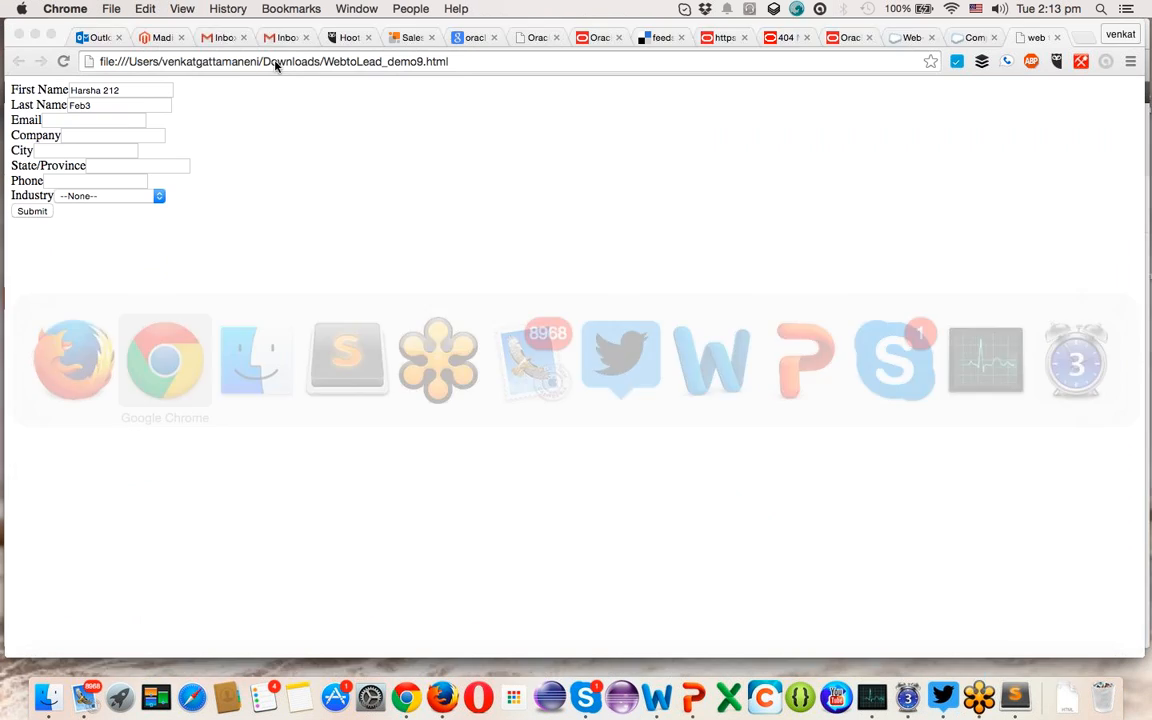
- Paste and trim the contact's e-mail, then enter company systech and city Chicago
key("super+v")
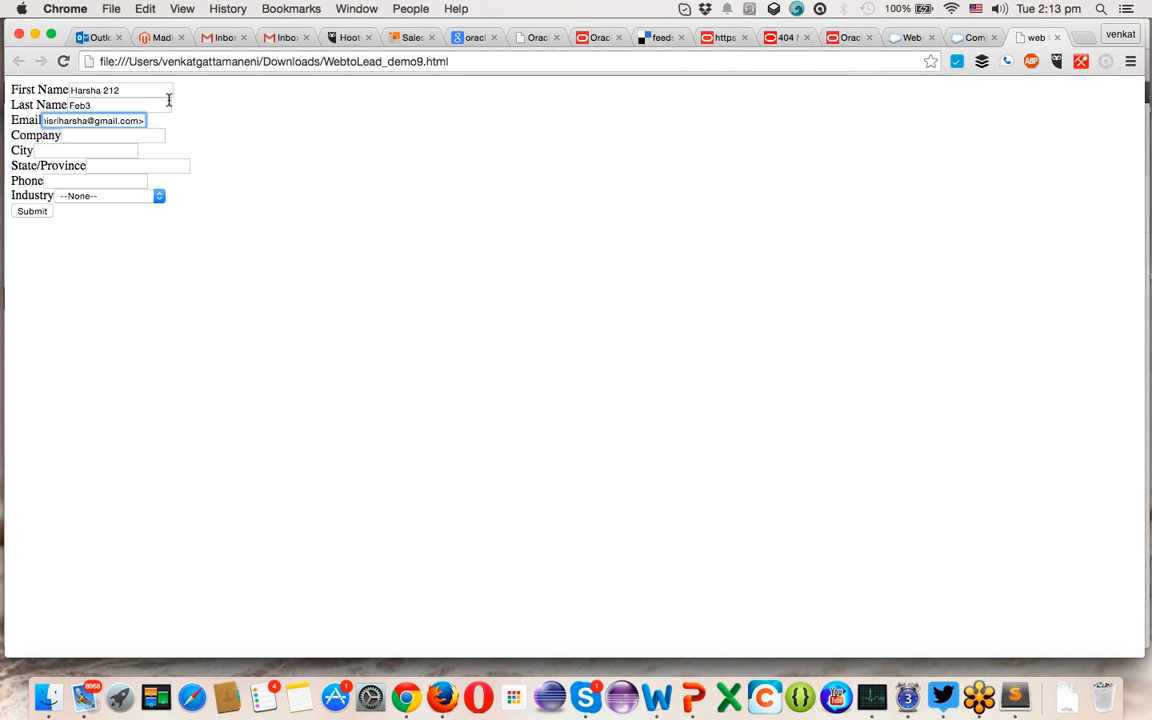
key("alt+Left")
key("alt+Left")
key("super+BackSpace")
left_click(87, 136)
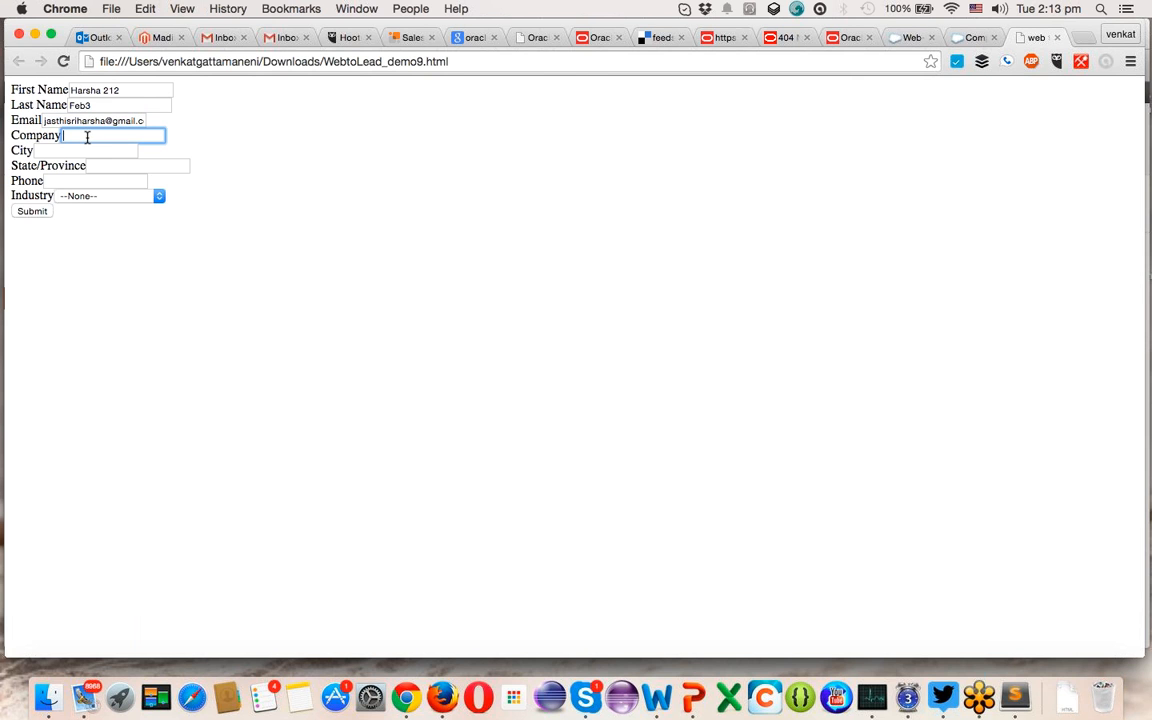
type("system")
key("Tab")
type("Ch")
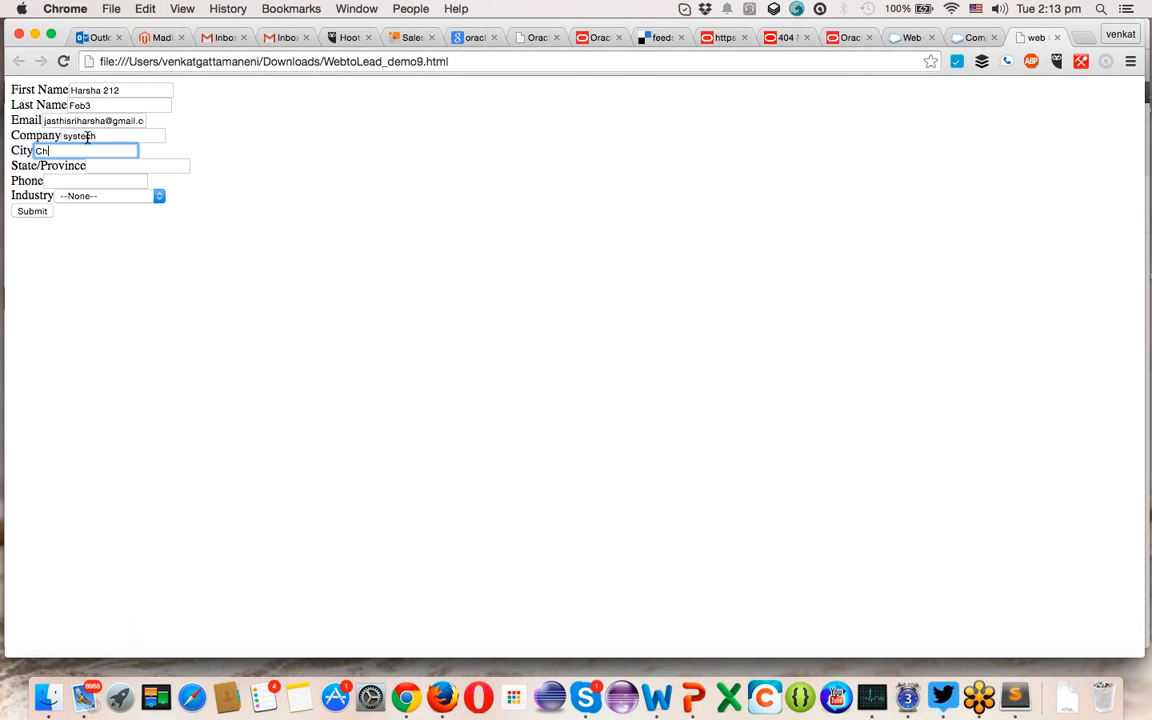
type("icago")
- Enter state IL and the lead's phone number
key("Tab")
key("Tab")
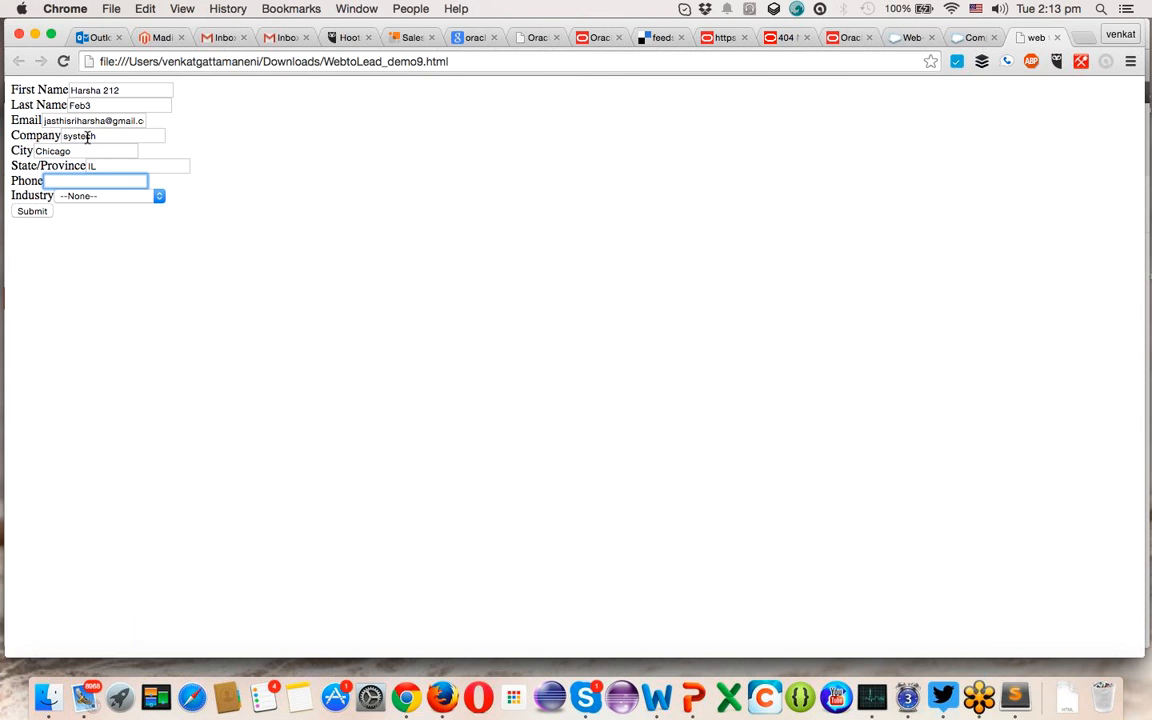
key("BackSpace")
key("BackSpace")
key("BackSpace")
key("BackSpace")
key("BackSpace")
key("BackSpace")
key("BackSpace")
key("BackSpace")
key("BackSpace")
key("BackSpace")
key("BackSpace")
left_click(39, 129)
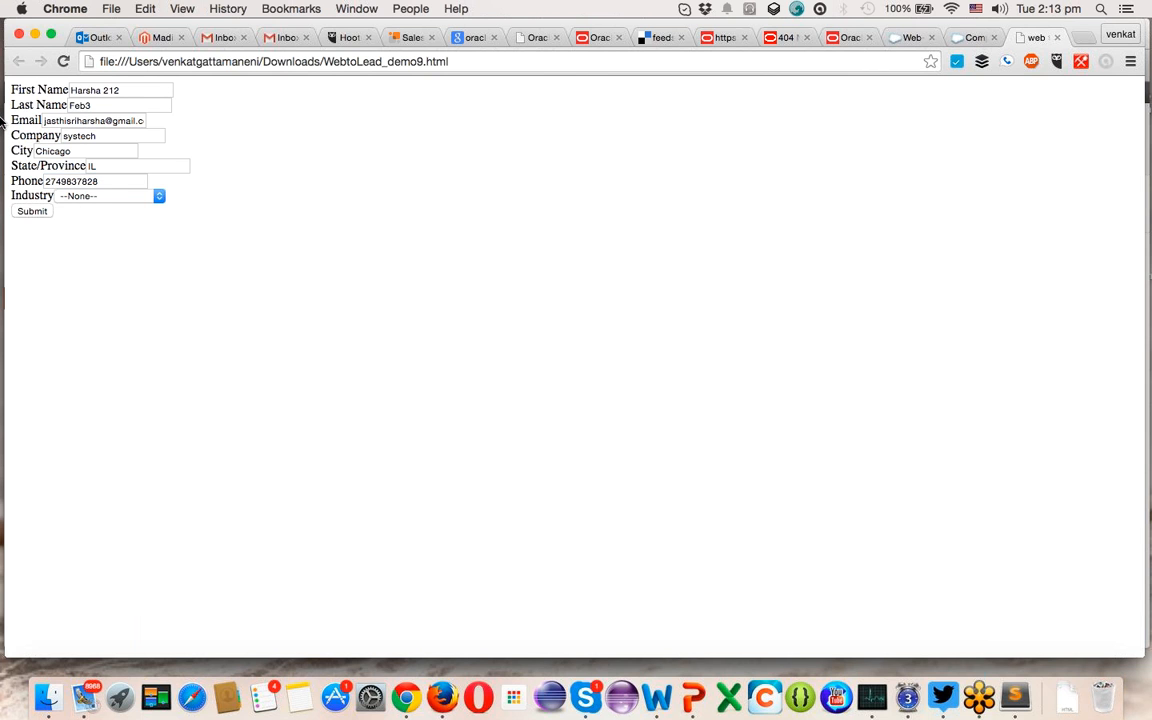
- Set Industry to Environmental and submit the form
left_click(112, 196)
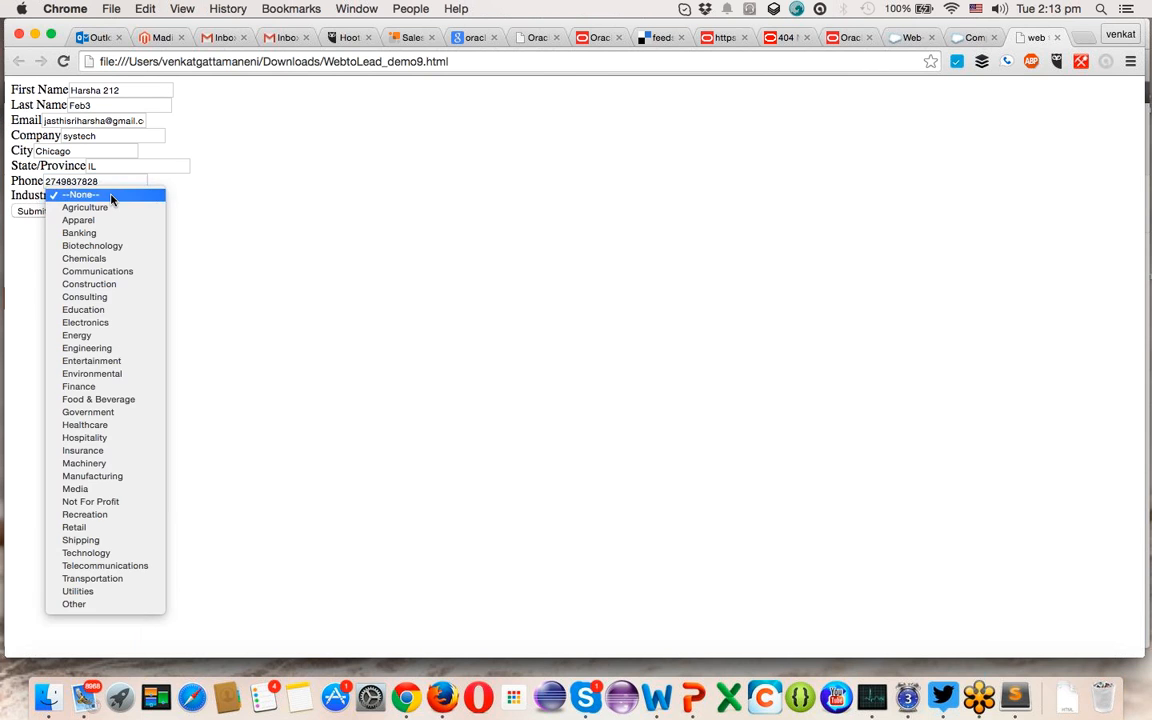
left_click(94, 376)
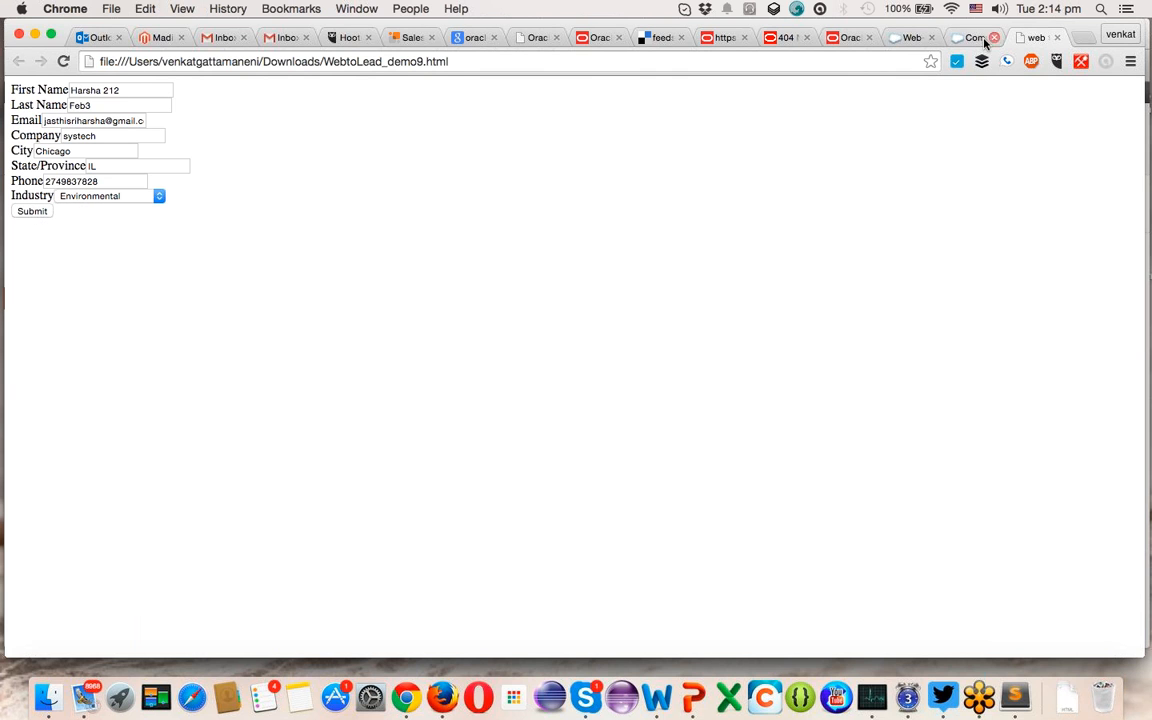
left_click(33, 211)
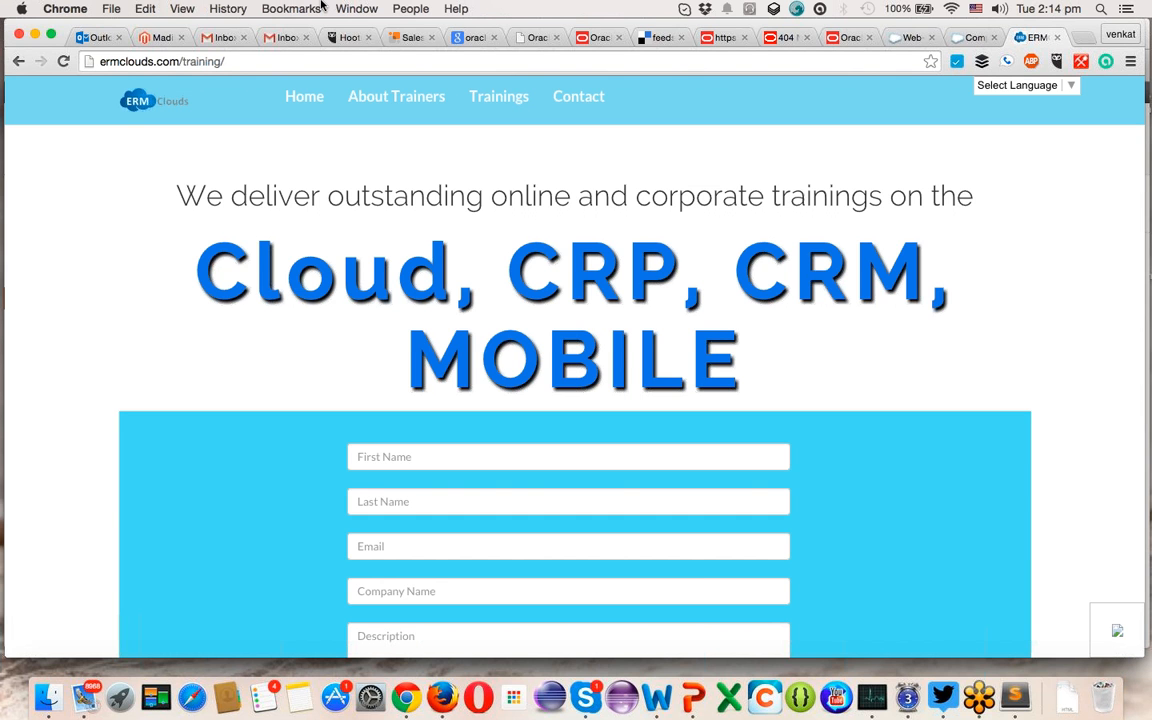
scroll(490, 347, "down", 5)
scroll(490, 347, "up", 5)
scroll(558, 487, "up", 2)
- Open Leads in a new tab, switch to the Today's Leads view, and open the systech lead
left_click(903, 38)
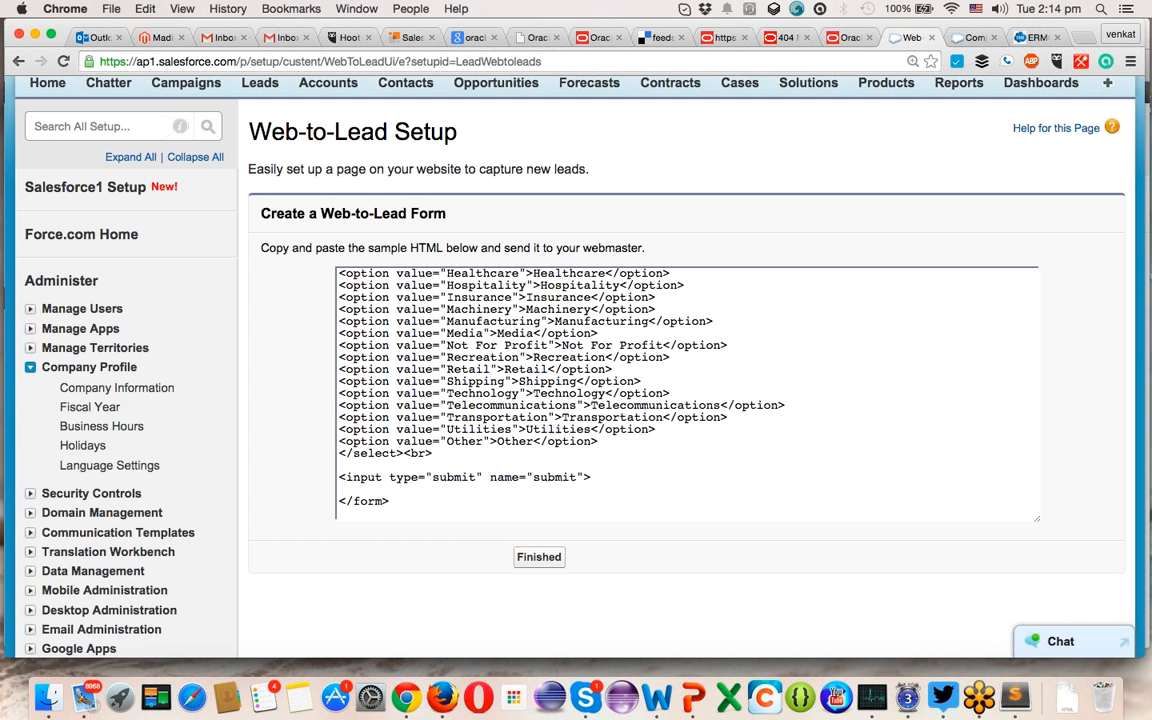
scroll(316, 391, "up", 3)
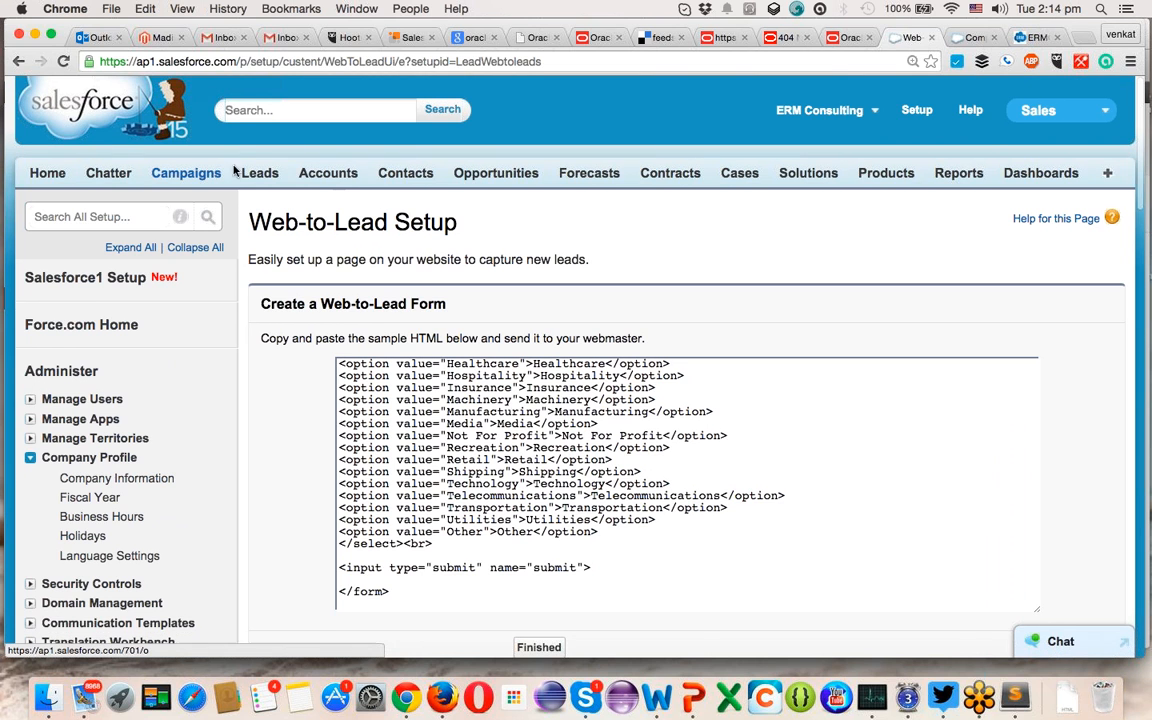
left_click(253, 176, "super")
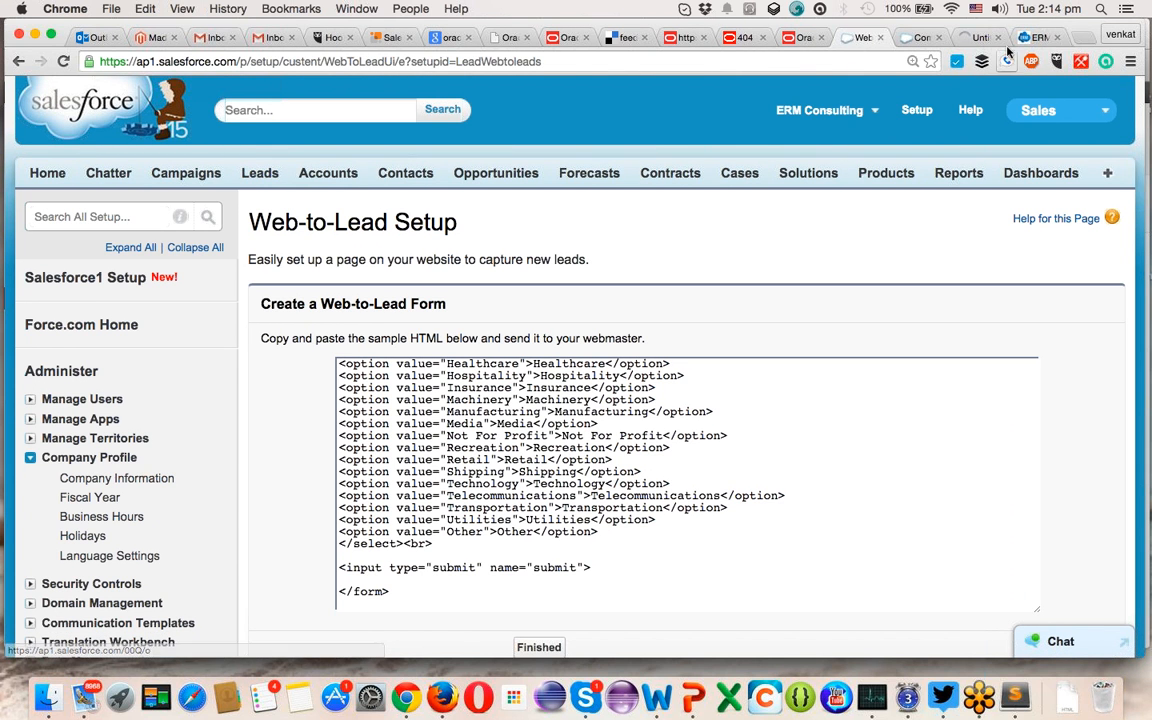
left_click(969, 37)
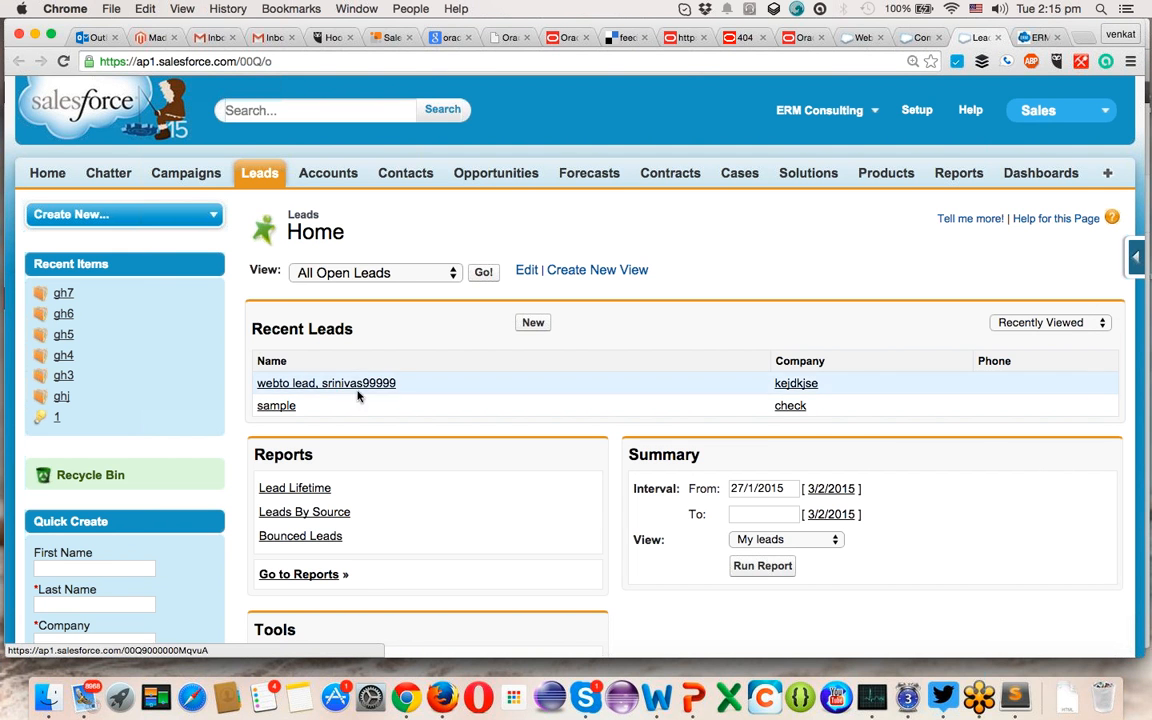
left_click(399, 280)
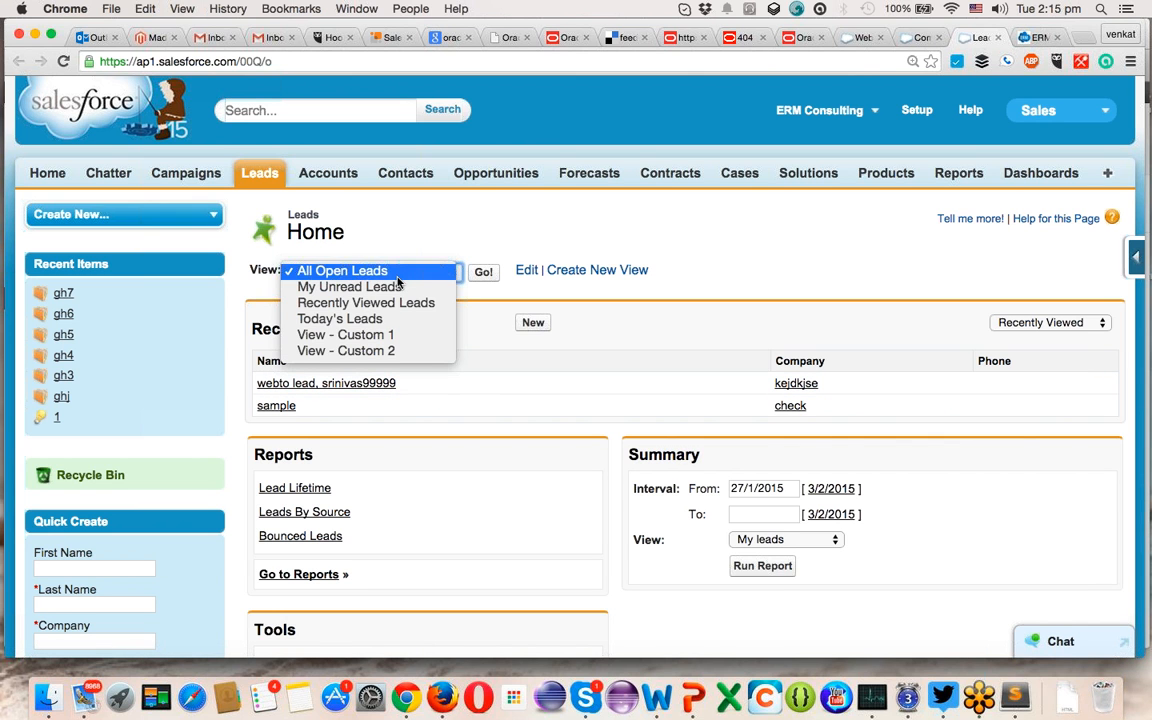
left_click(373, 318)
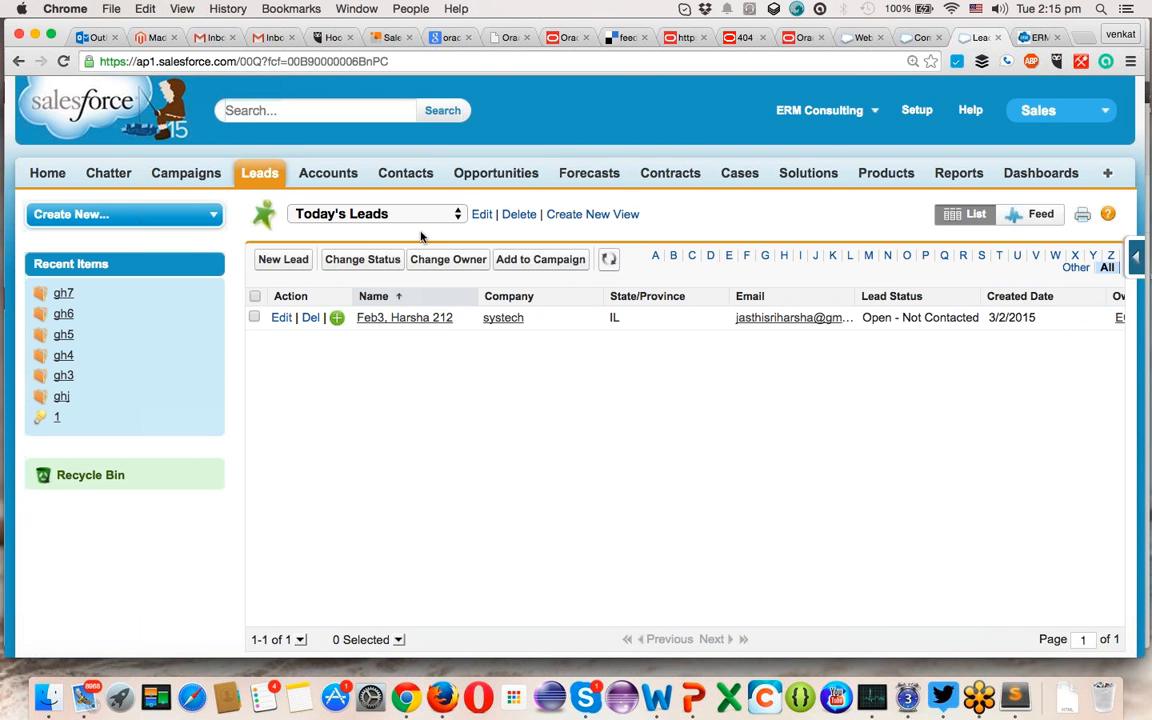
left_click(440, 322)
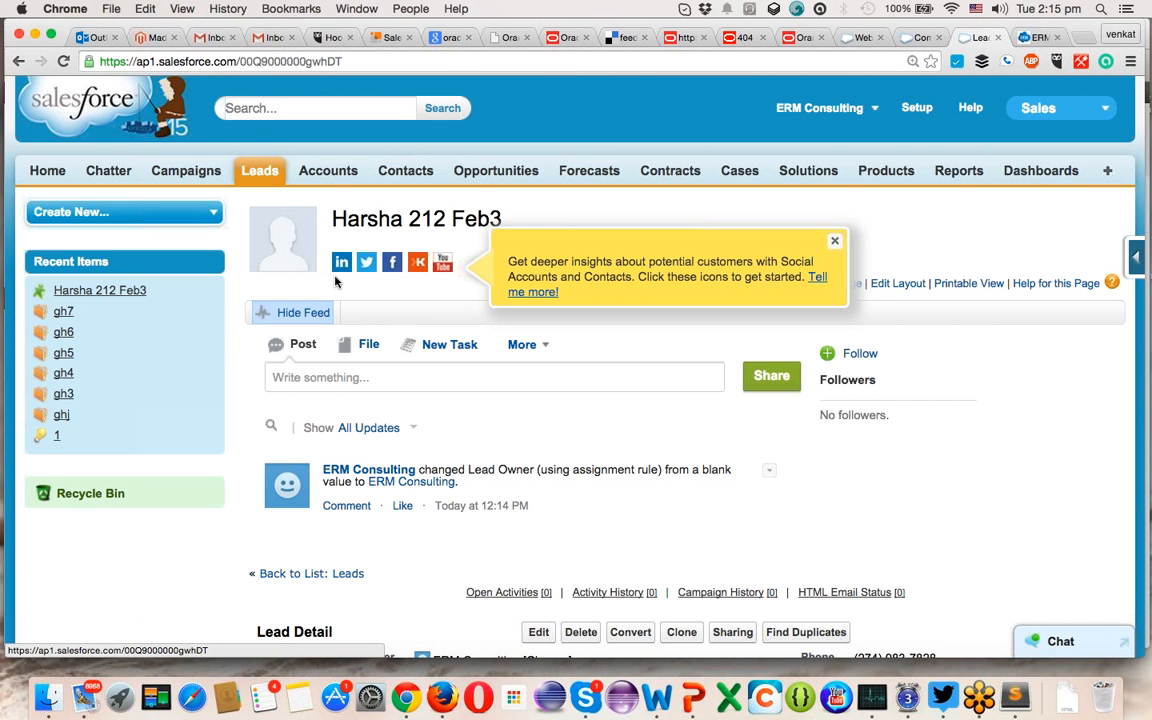
scroll(414, 411, "down", 3)
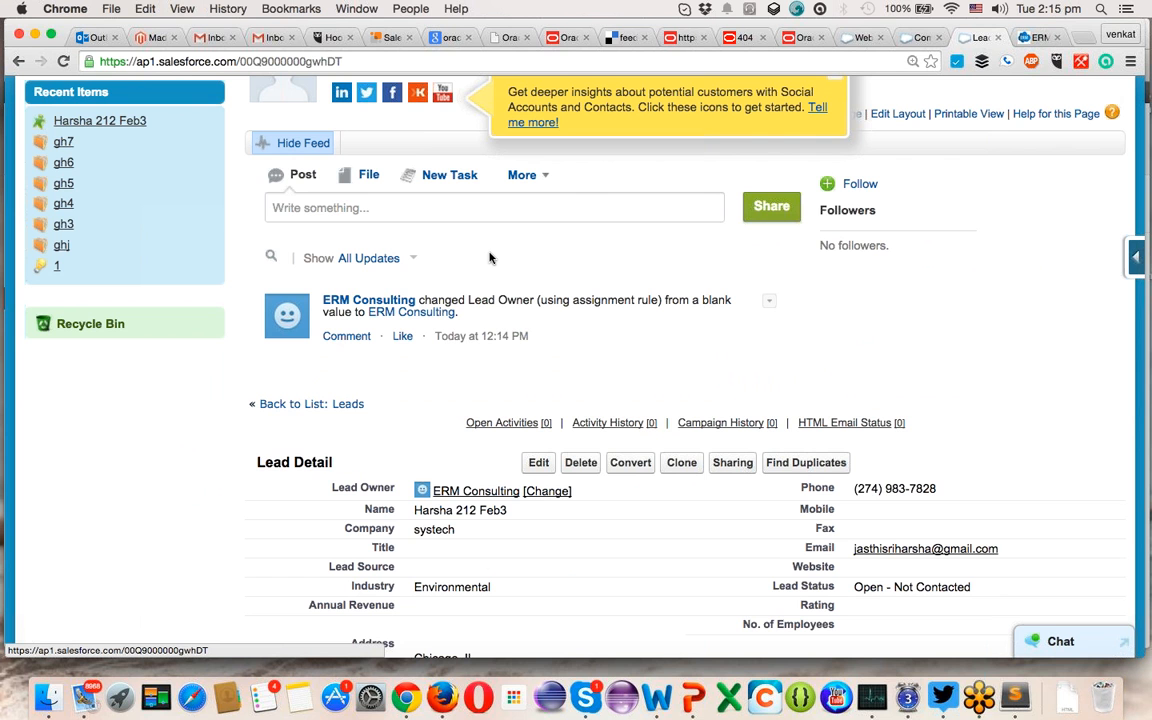
scroll(489, 258, "down", 3)
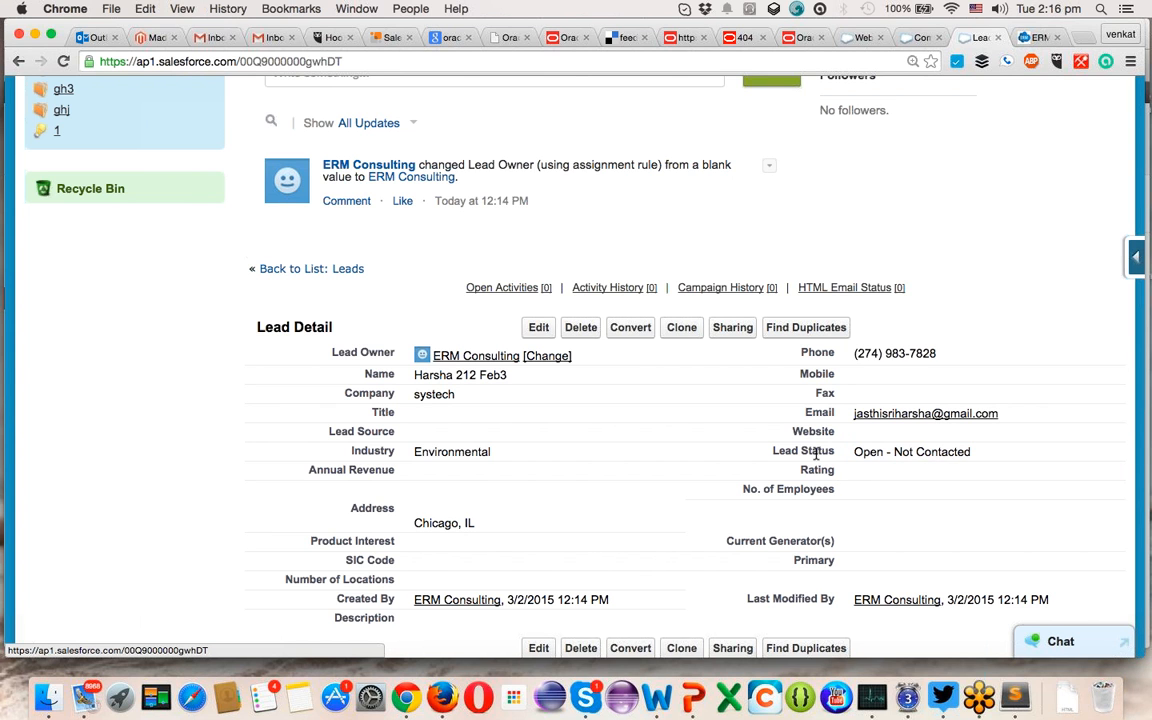
- Change the systech lead's Lead Status inline to Working - Contacted and save
double_click(955, 451)
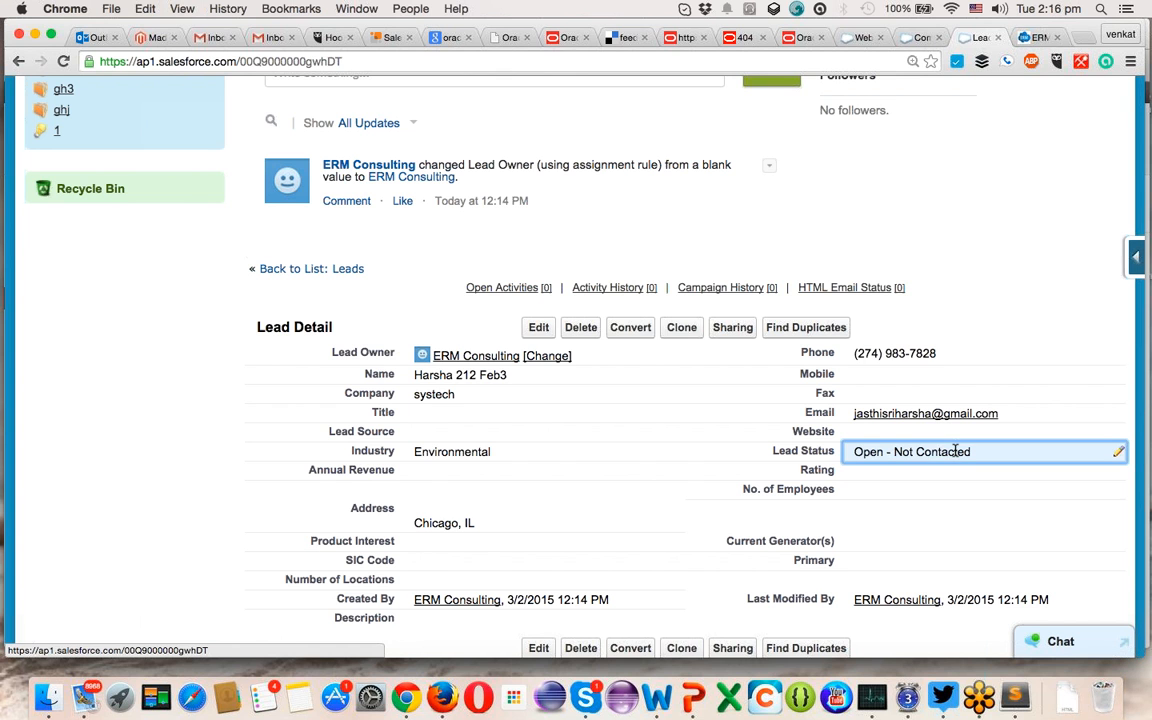
left_click(930, 453)
left_click(937, 466)
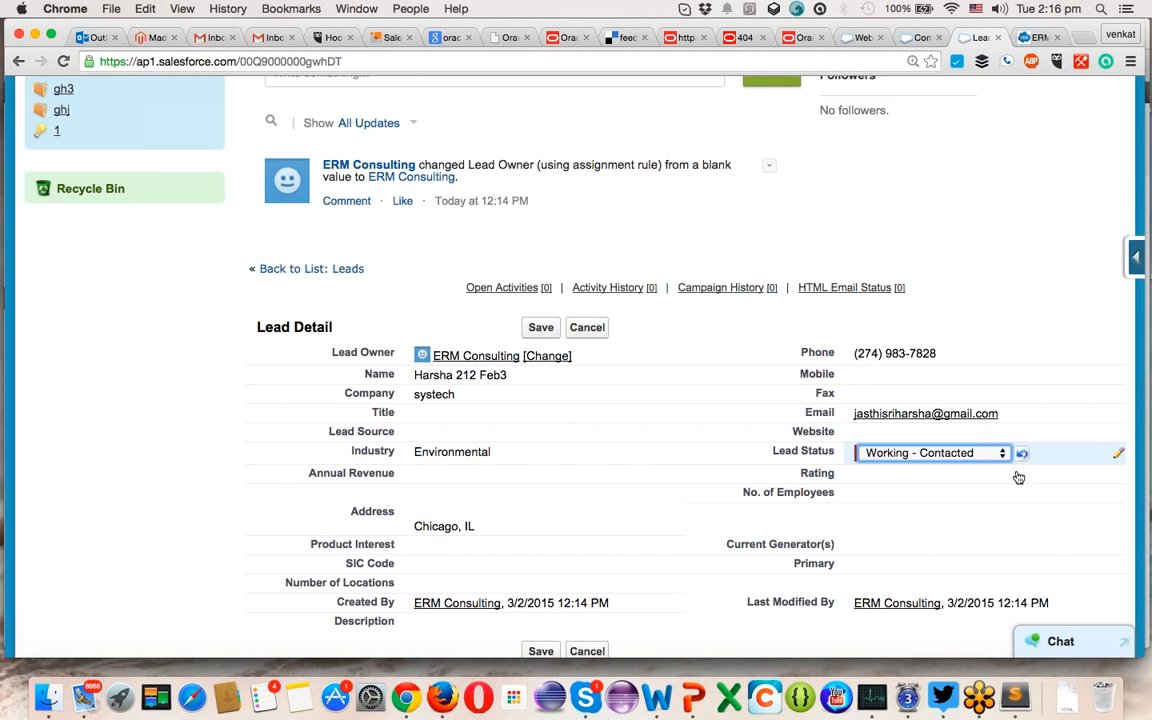
left_click(535, 329)
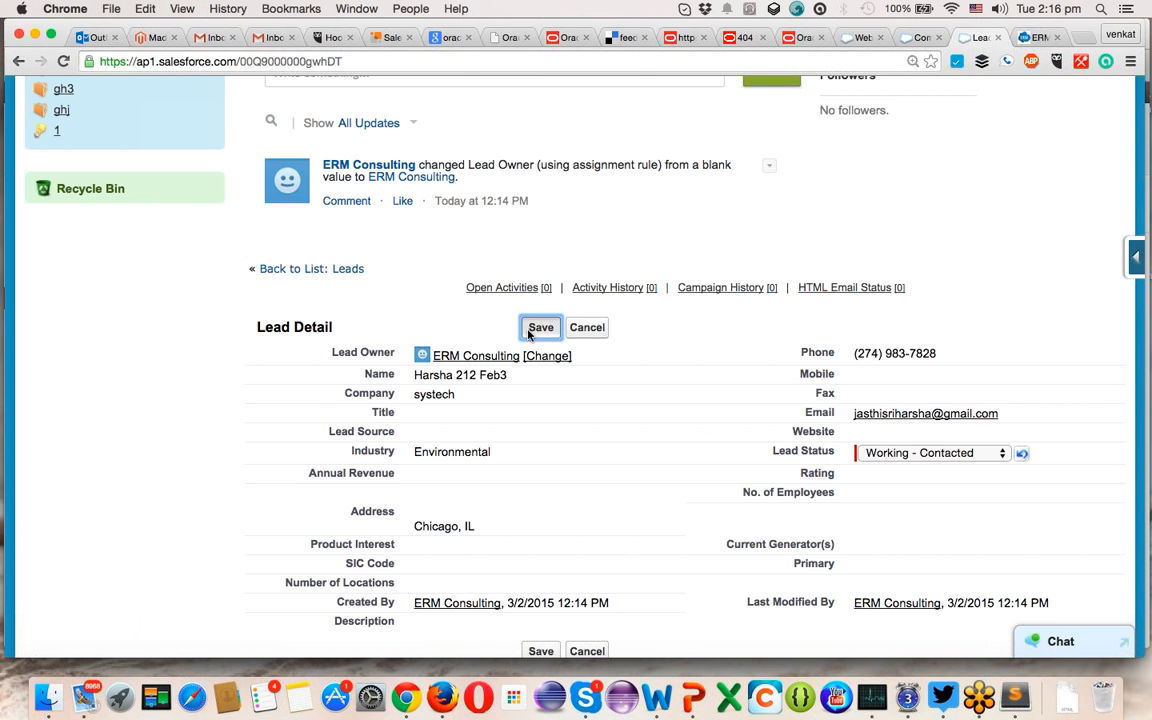
left_click(530, 330)
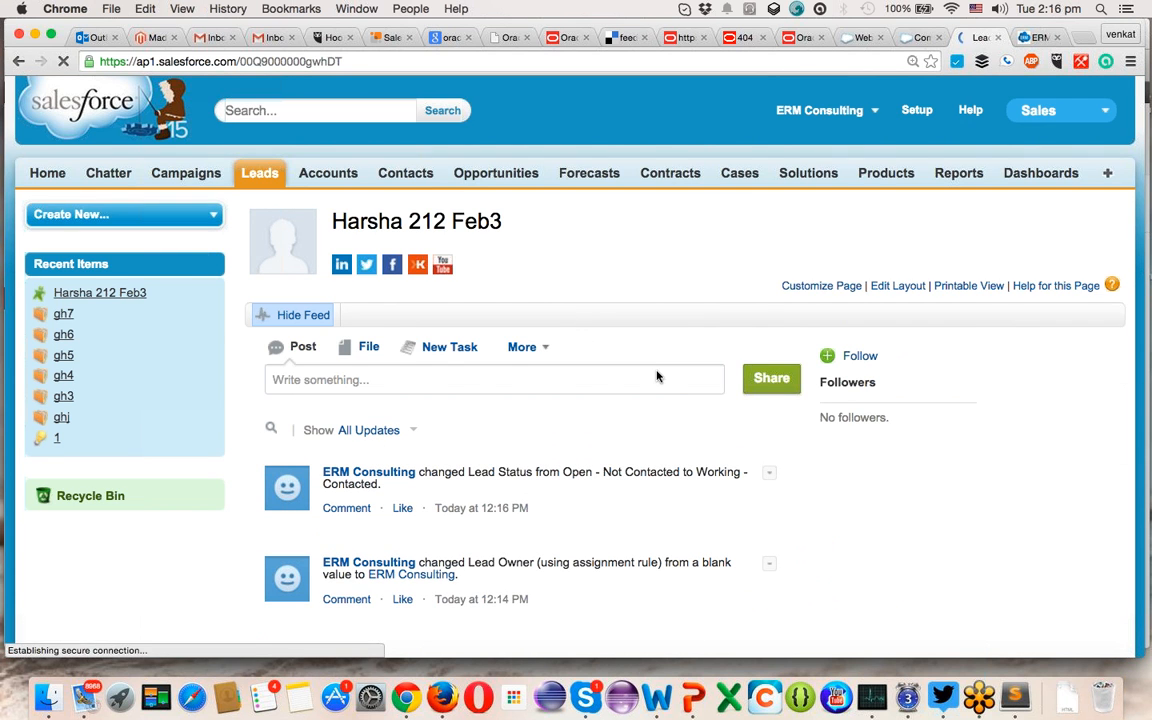
scroll(657, 375, "down", 4)
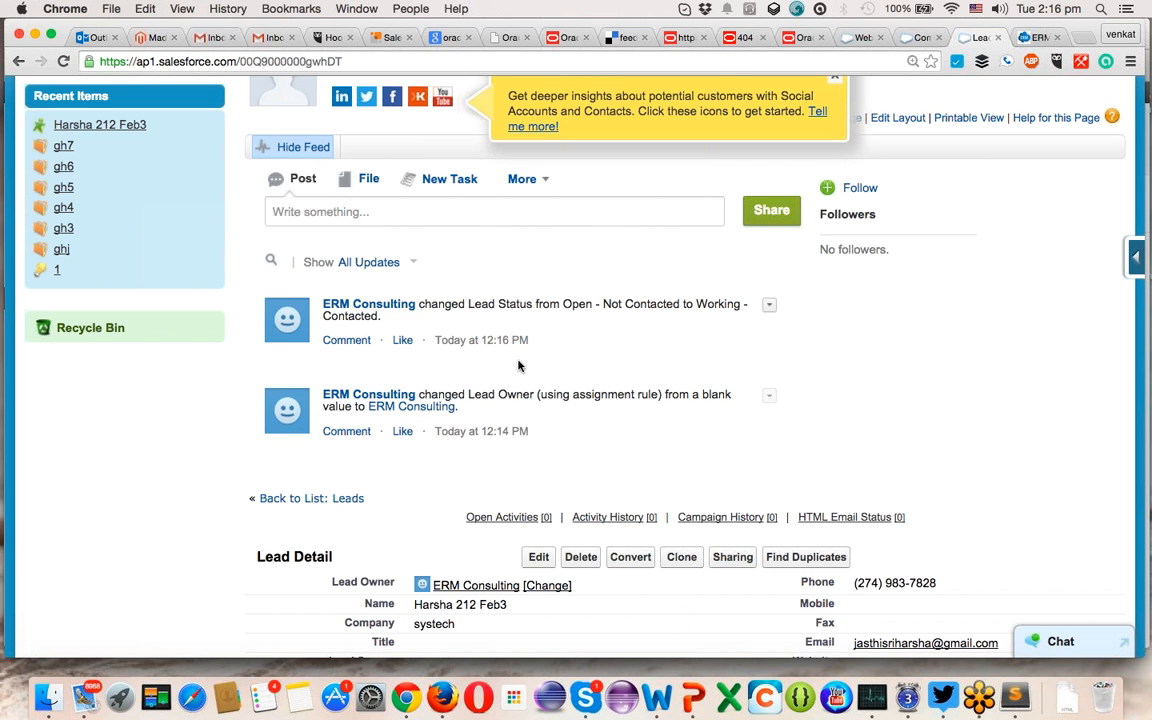
mouse_move(398, 401)
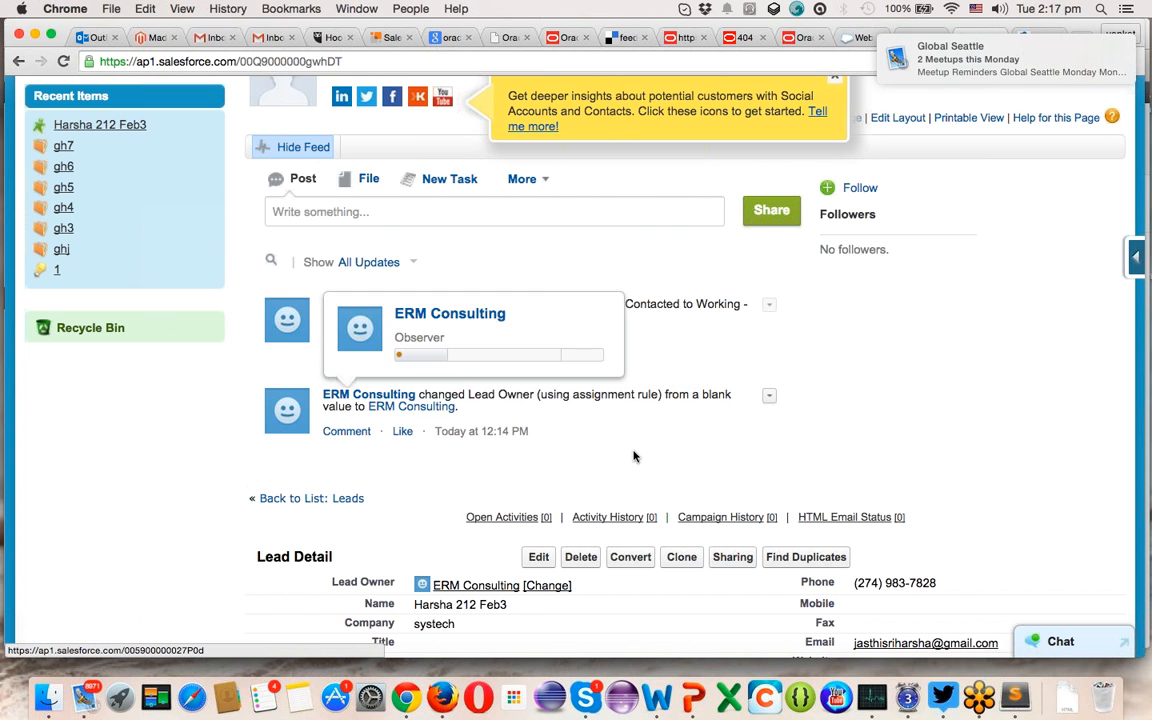
scroll(540, 436, "down", 5)
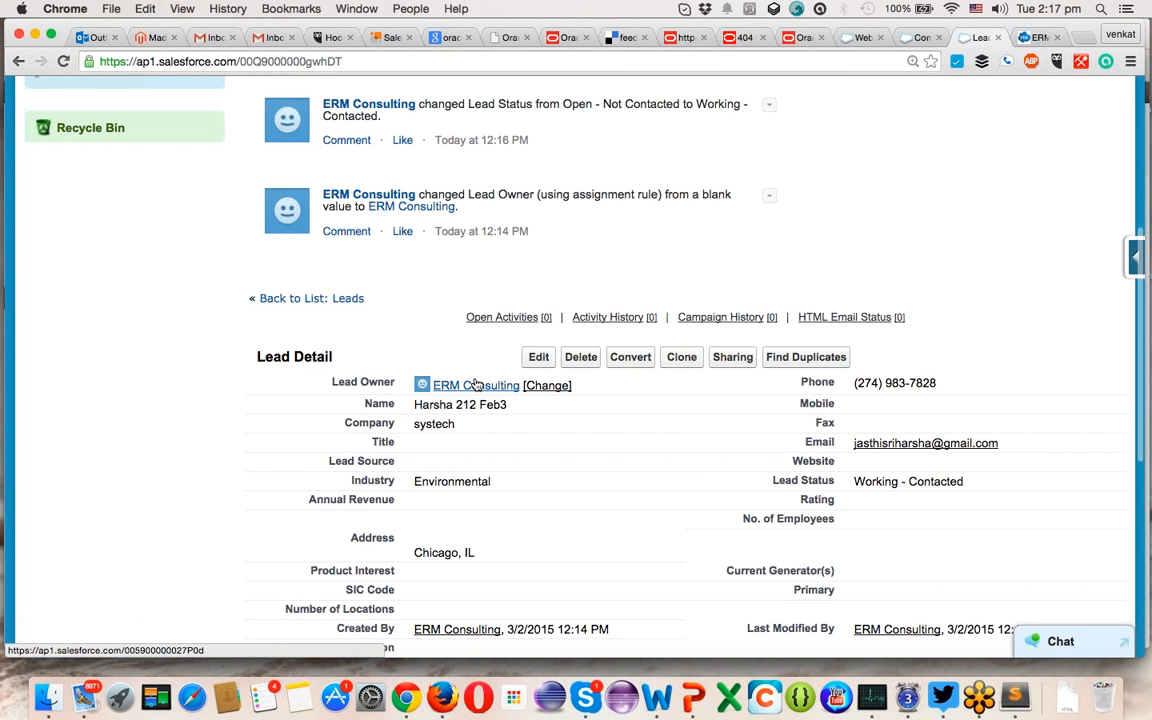
mouse_move(477, 385)
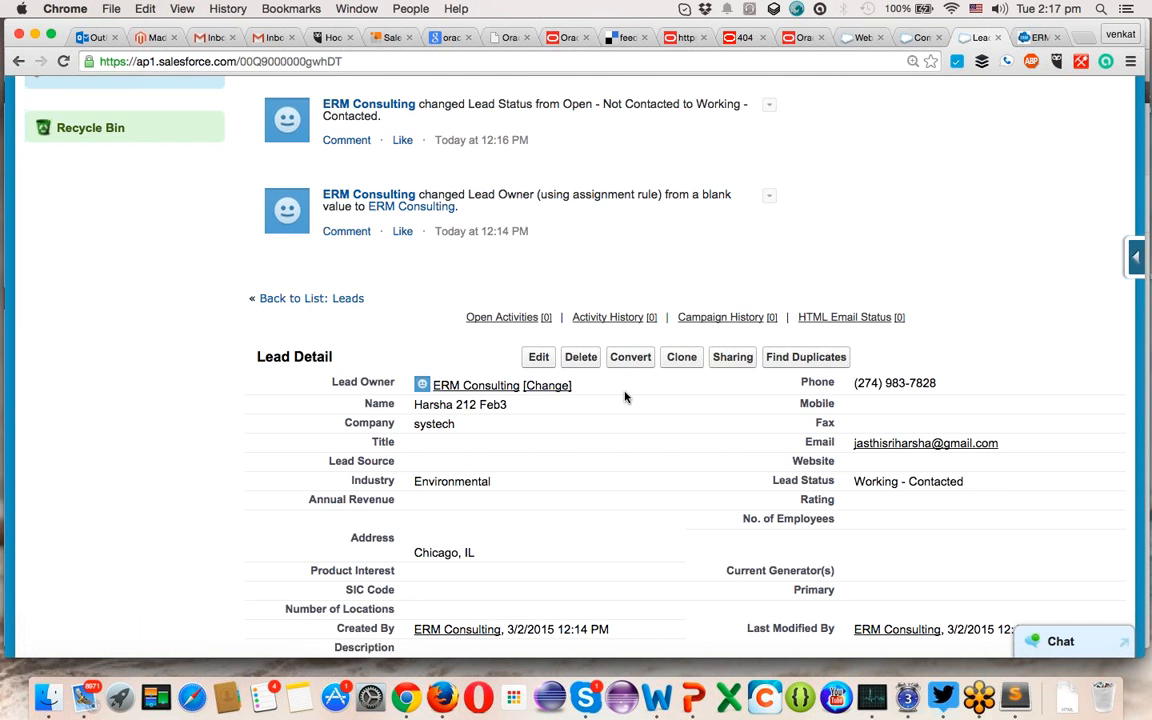
scroll(625, 396, "down", 5)
scroll(625, 397, "up", 8)
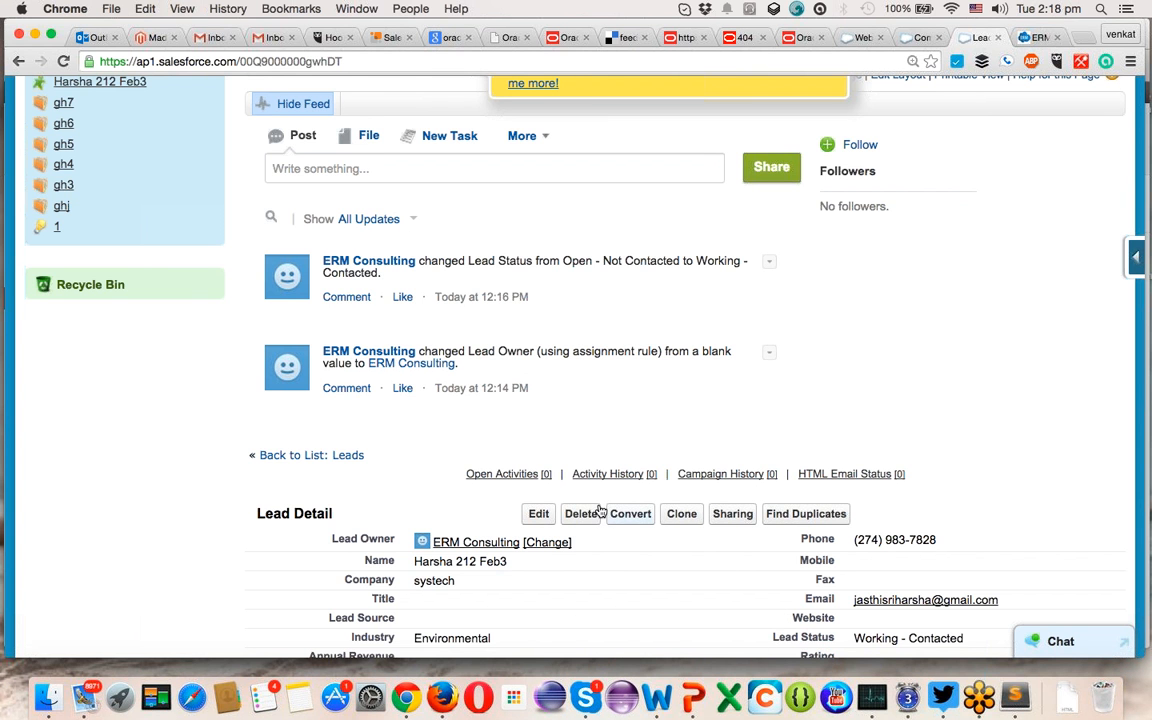
scroll(347, 436, "up", 5)
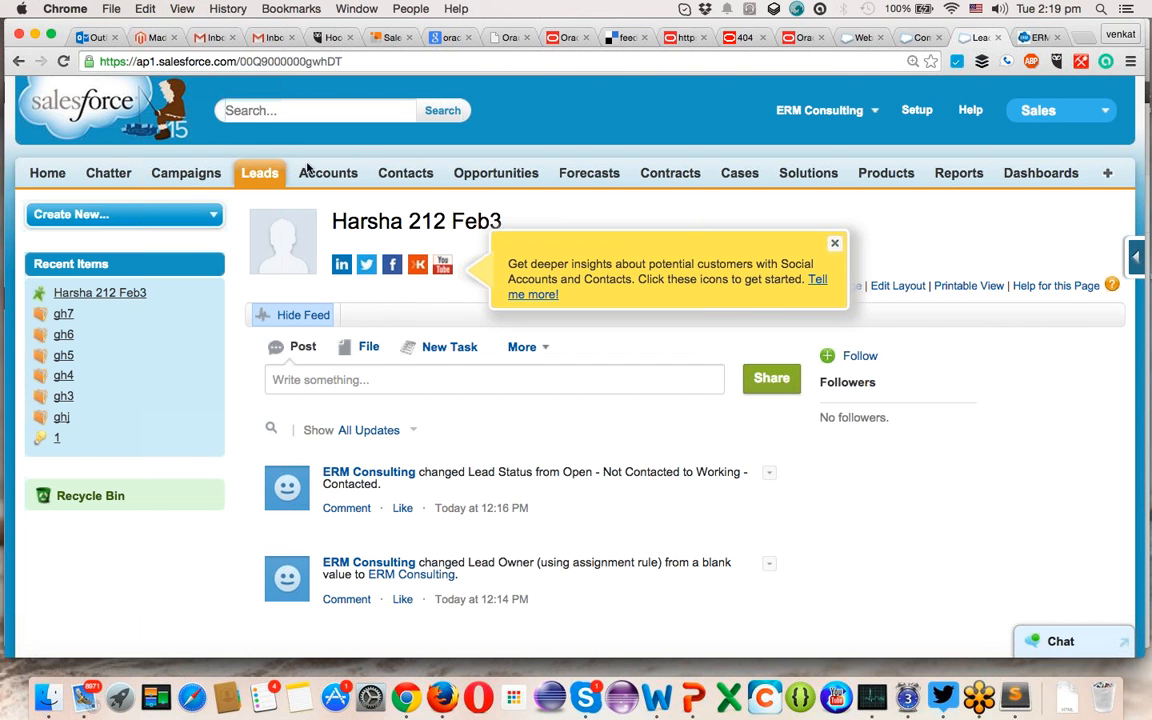
left_click(266, 178)
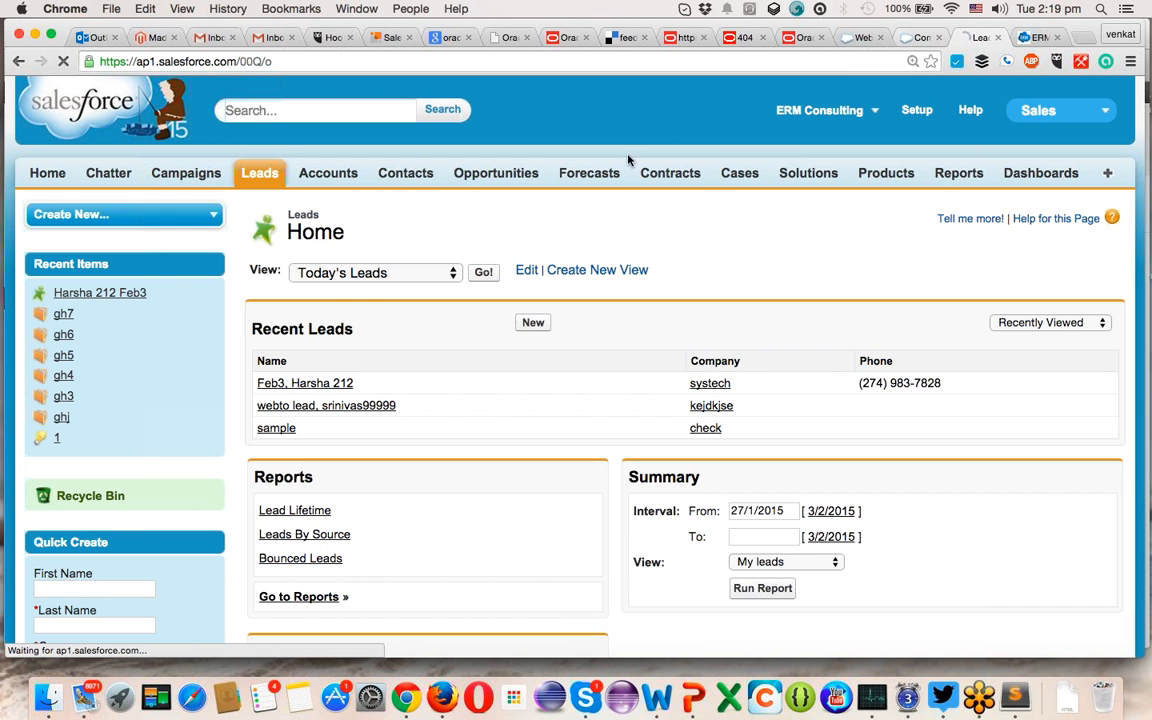
left_click(299, 384)
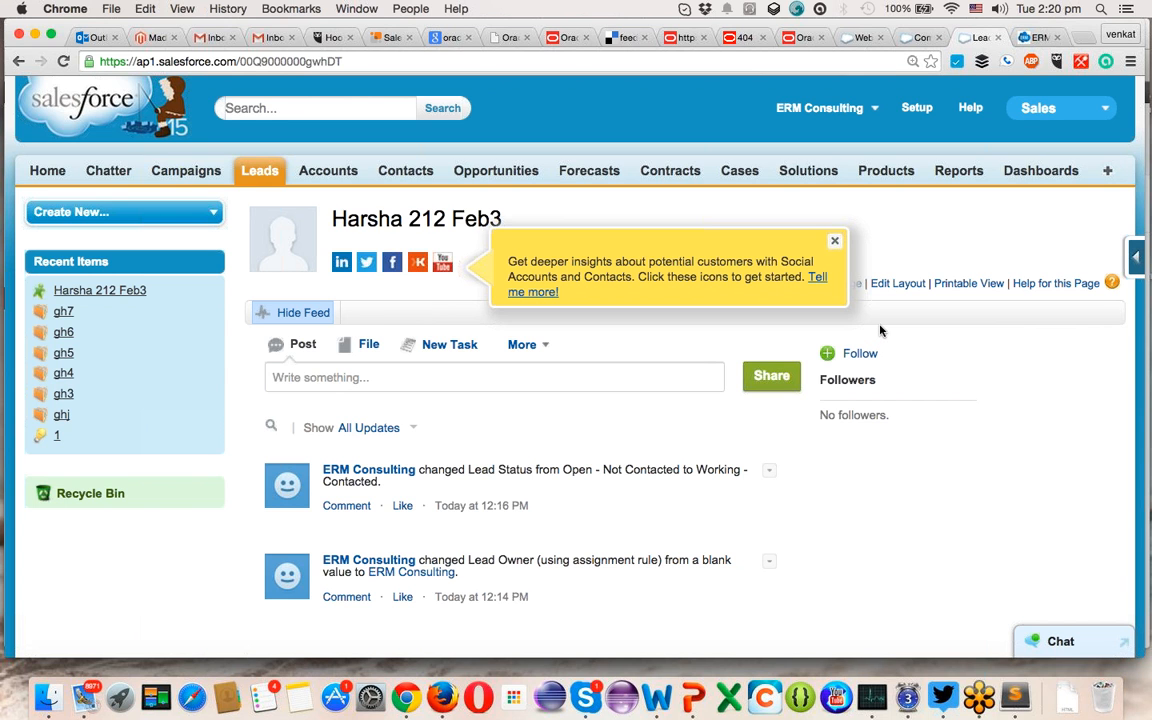
- Return to Leads Home, where the systech lead tops Recent Leads
left_click(257, 173)
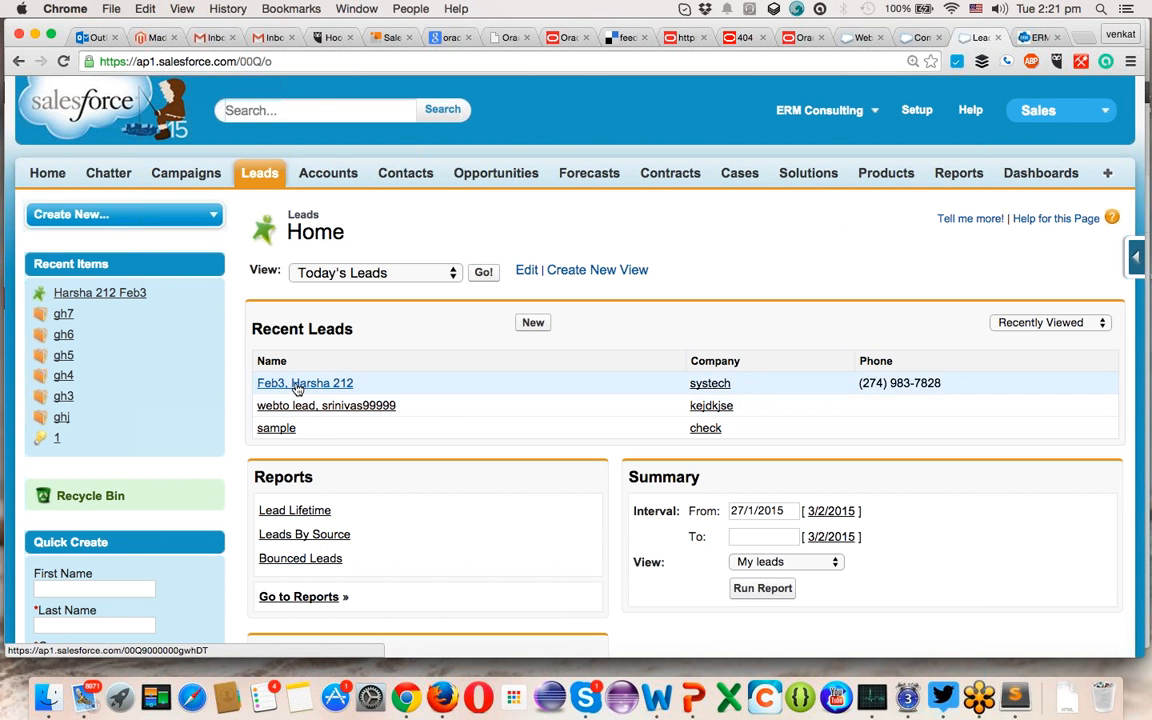
left_click(296, 388)
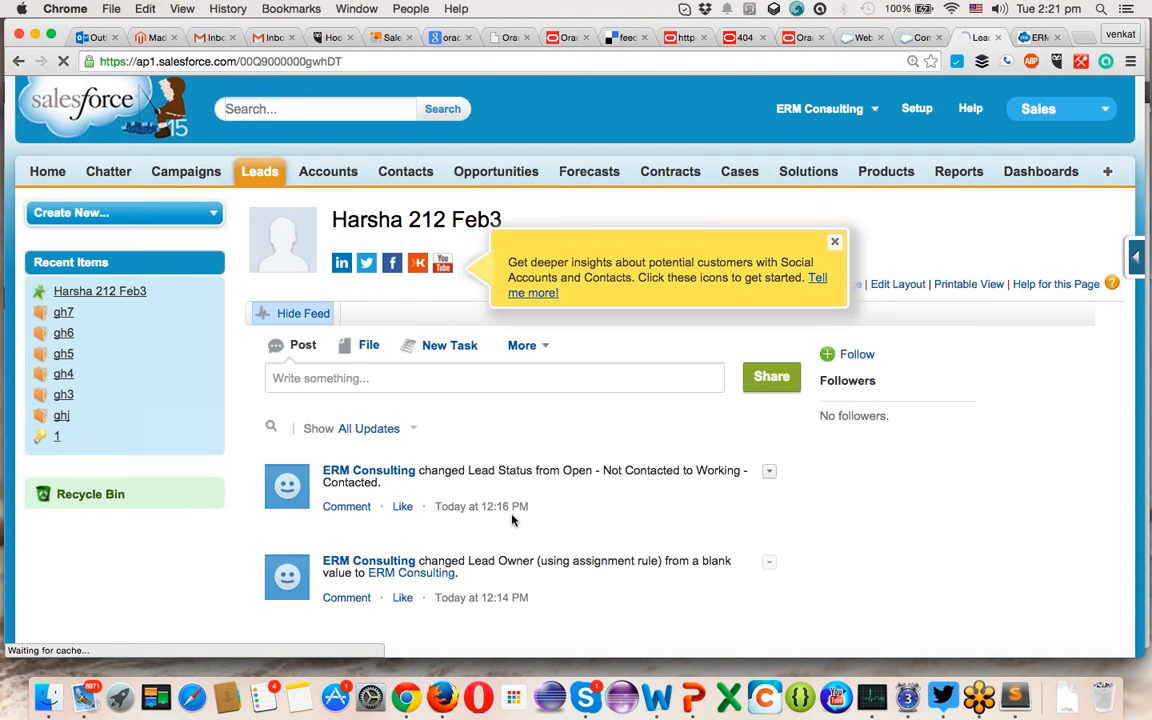
scroll(512, 518, "down", 2)
scroll(512, 520, "down", 3)
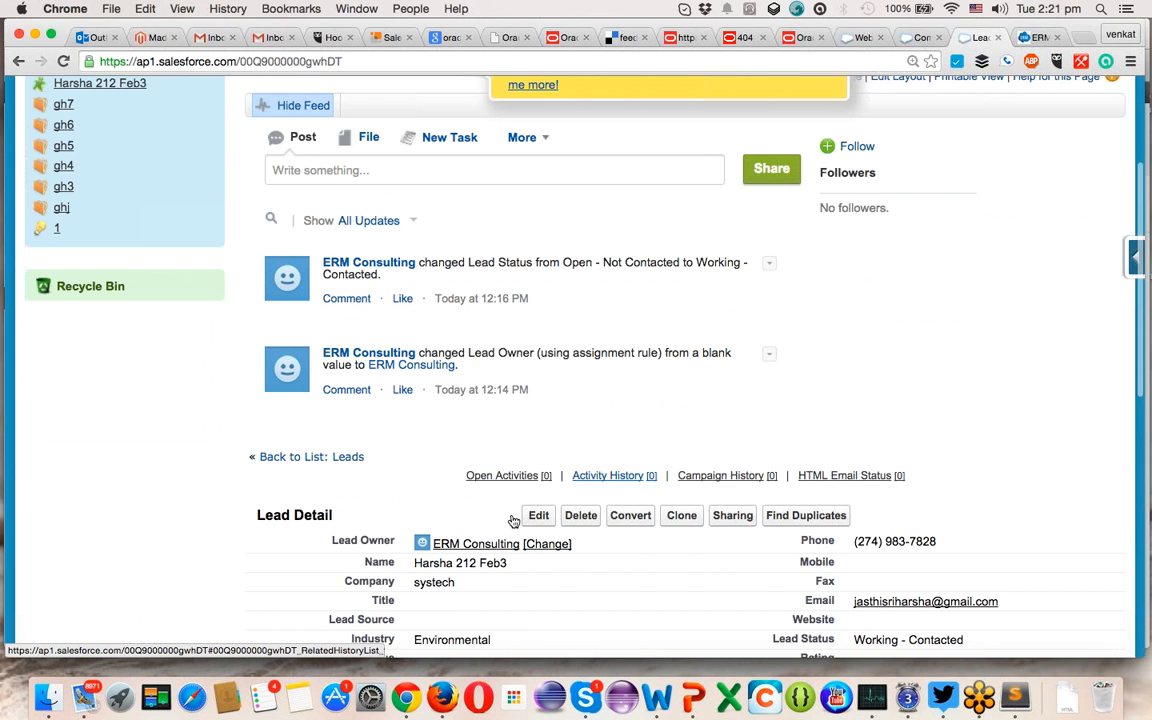
scroll(512, 520, "down", 2)
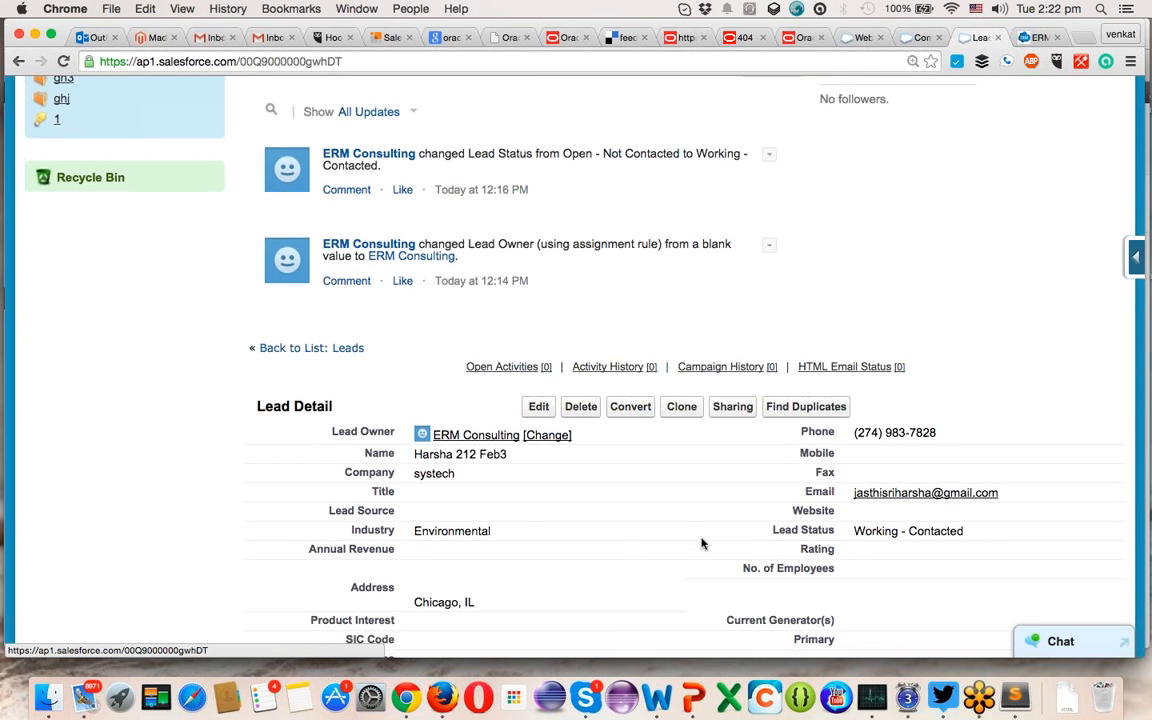
scroll(702, 543, "down", 3)
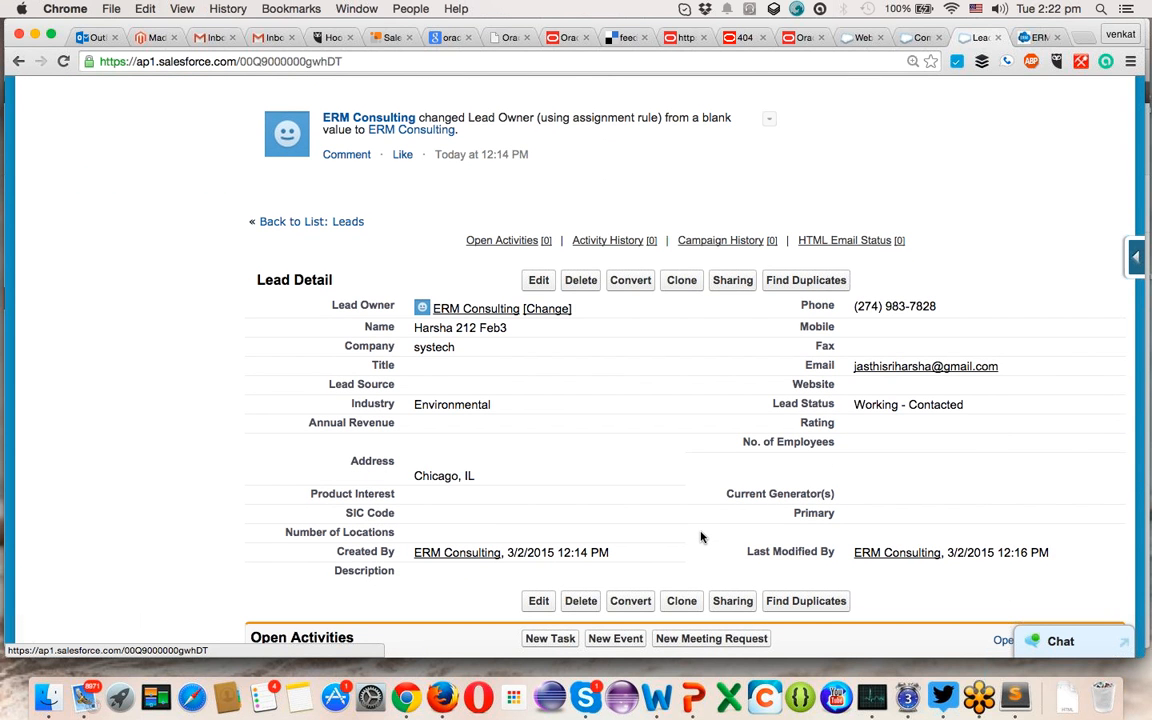
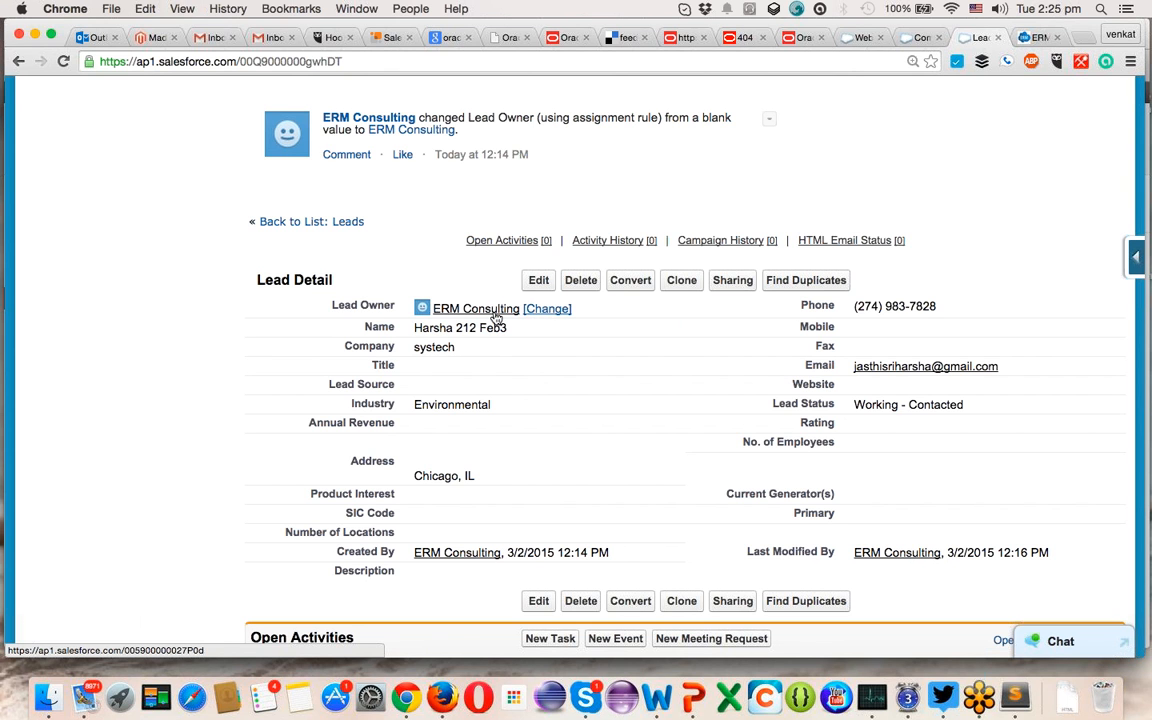
- Finish the generated Web-to-Lead form, return to Web-to-Lead Setup, and open the leads help in a new tab
scroll(635, 445, "down", 3)
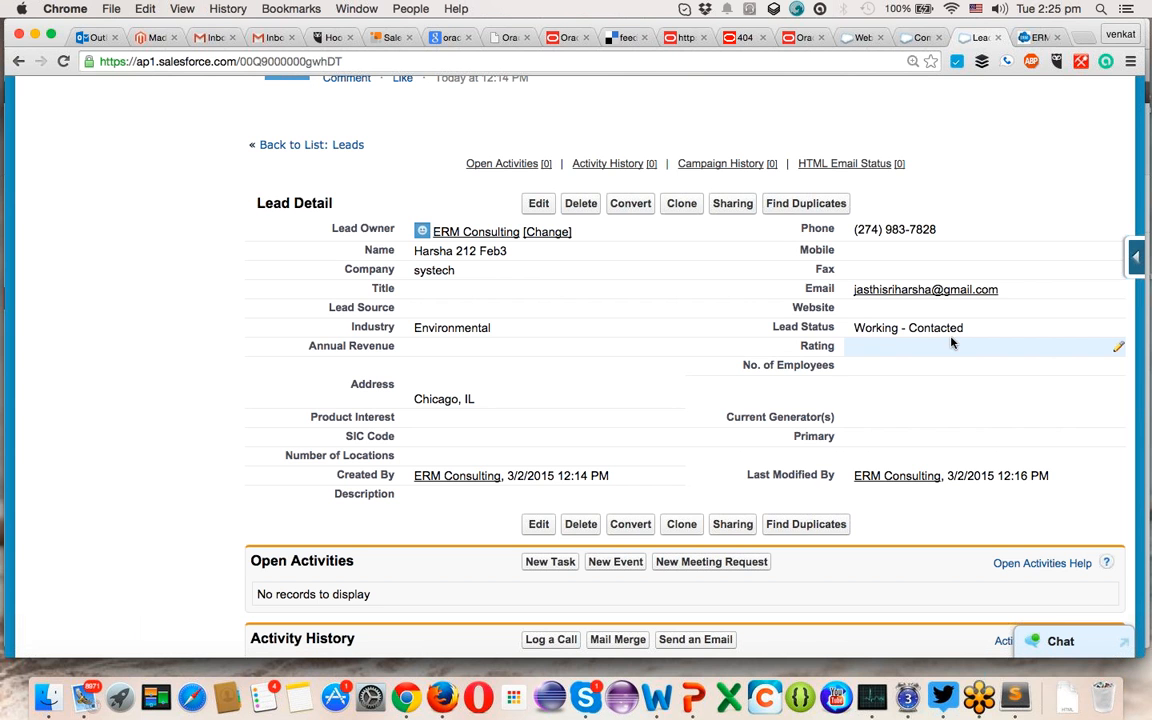
scroll(566, 358, "up", 5)
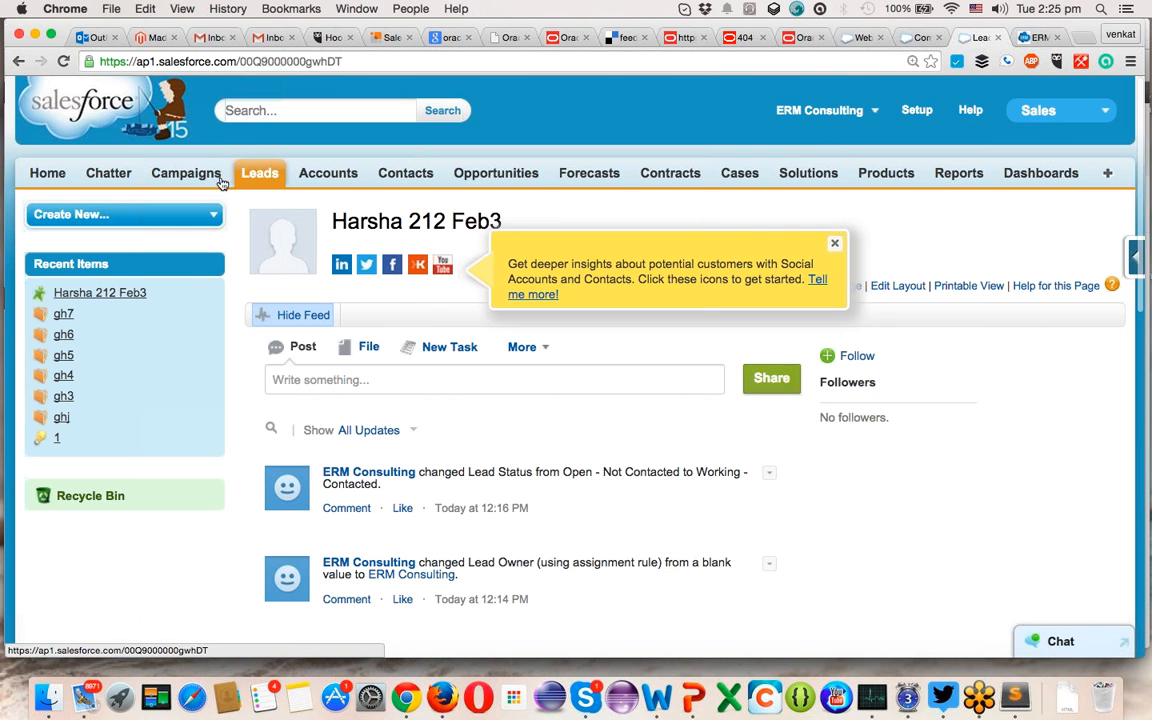
left_click(846, 38)
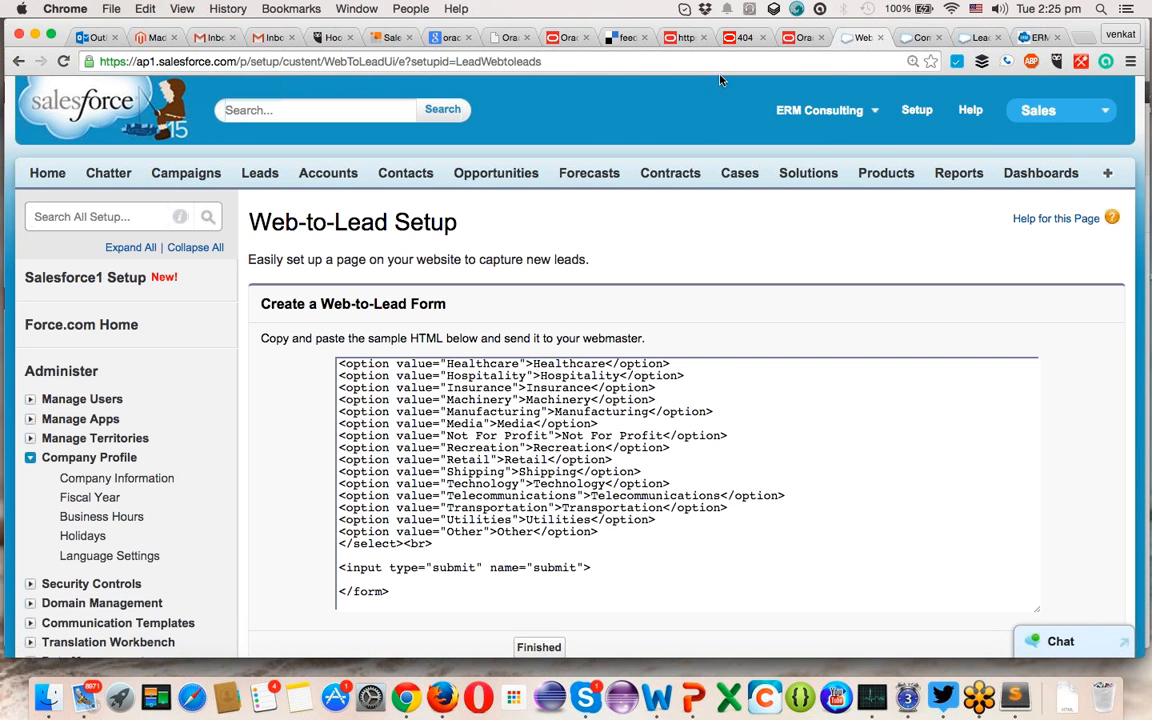
left_click(125, 217)
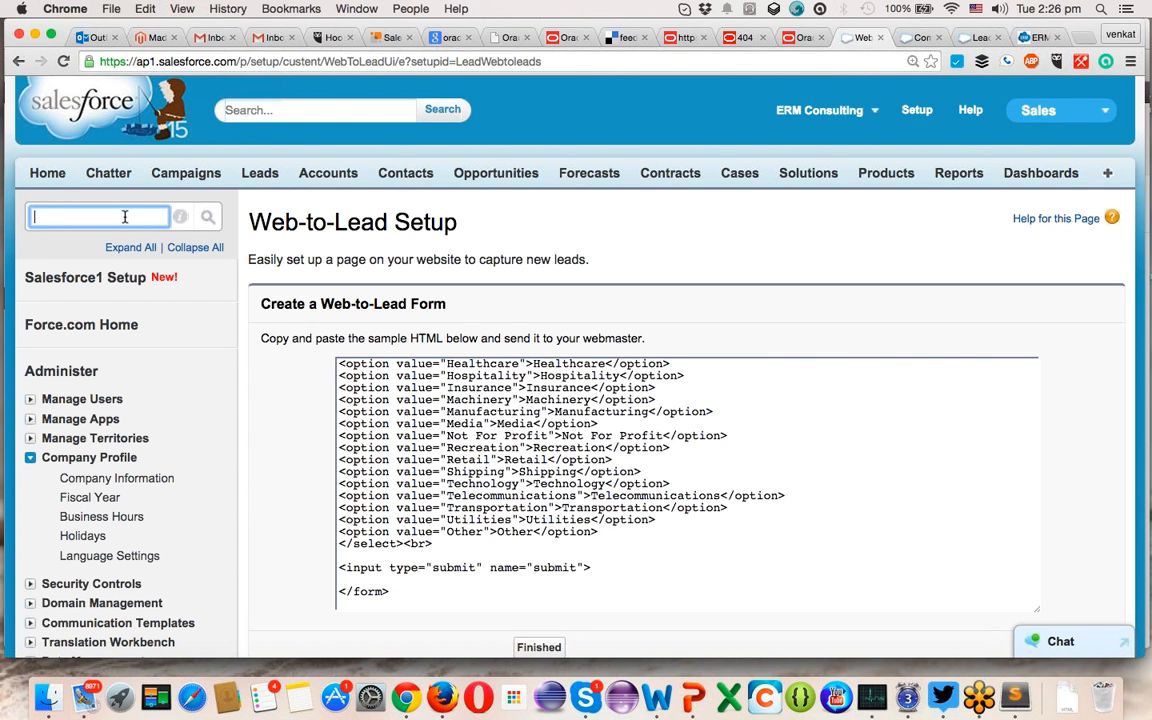
type("we")
scroll(604, 320, "down", 2)
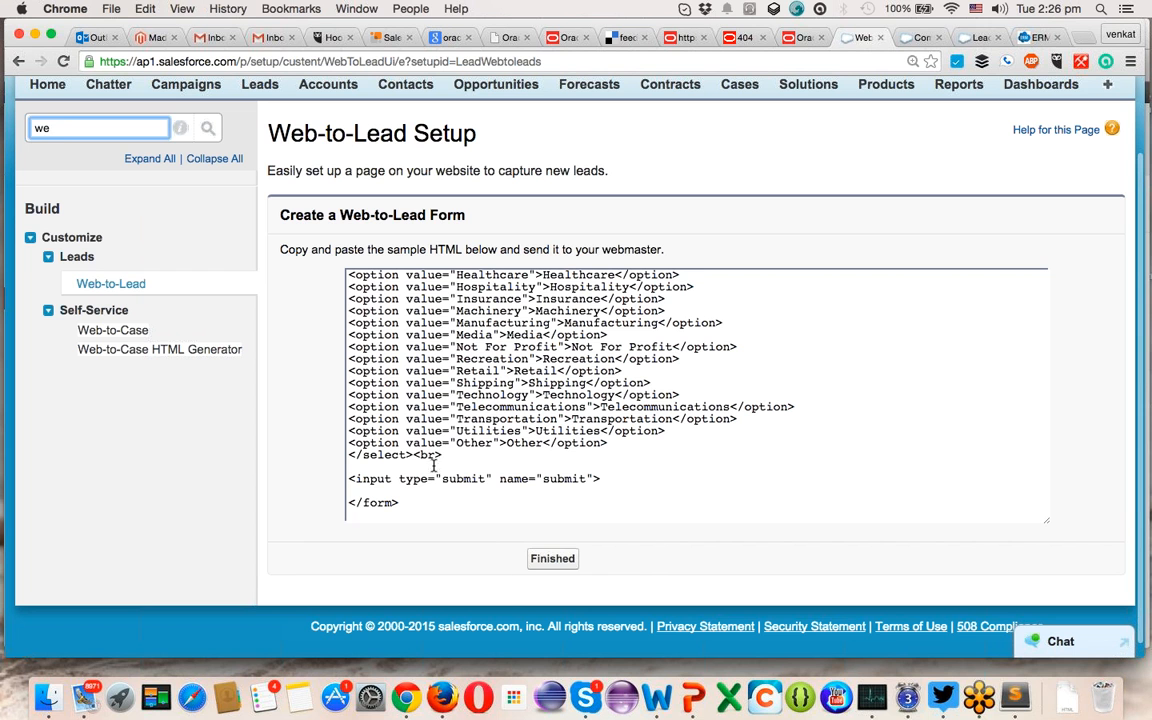
left_click(560, 565)
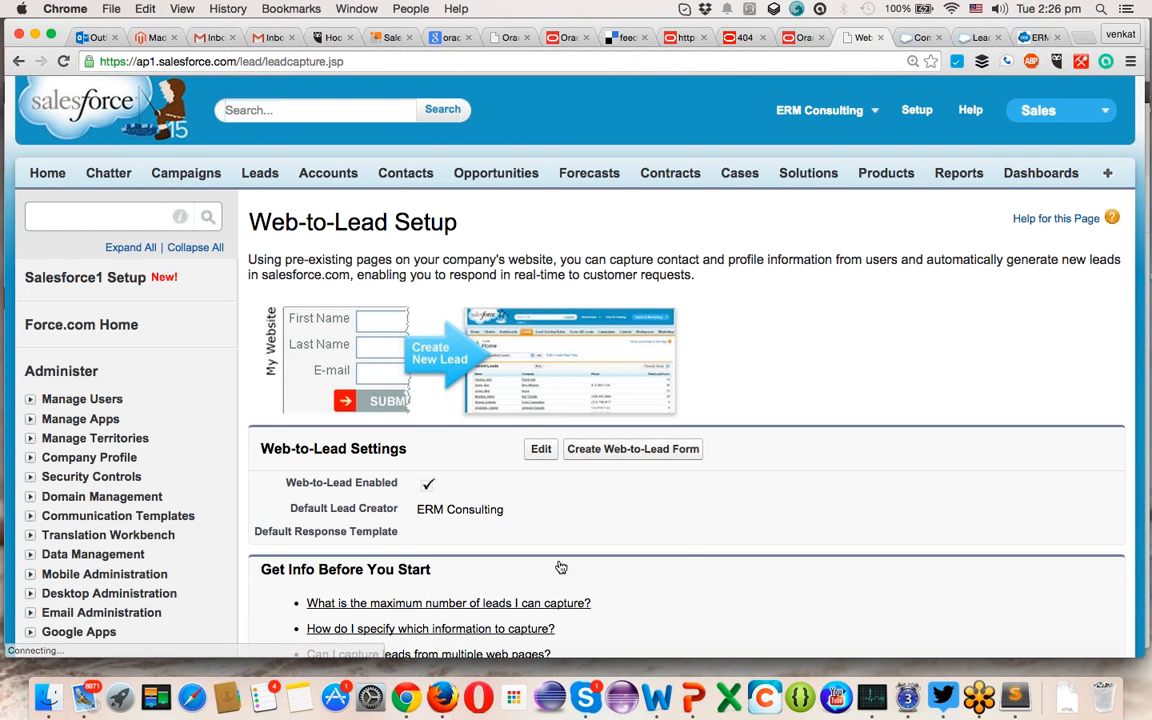
scroll(610, 545, "down", 3)
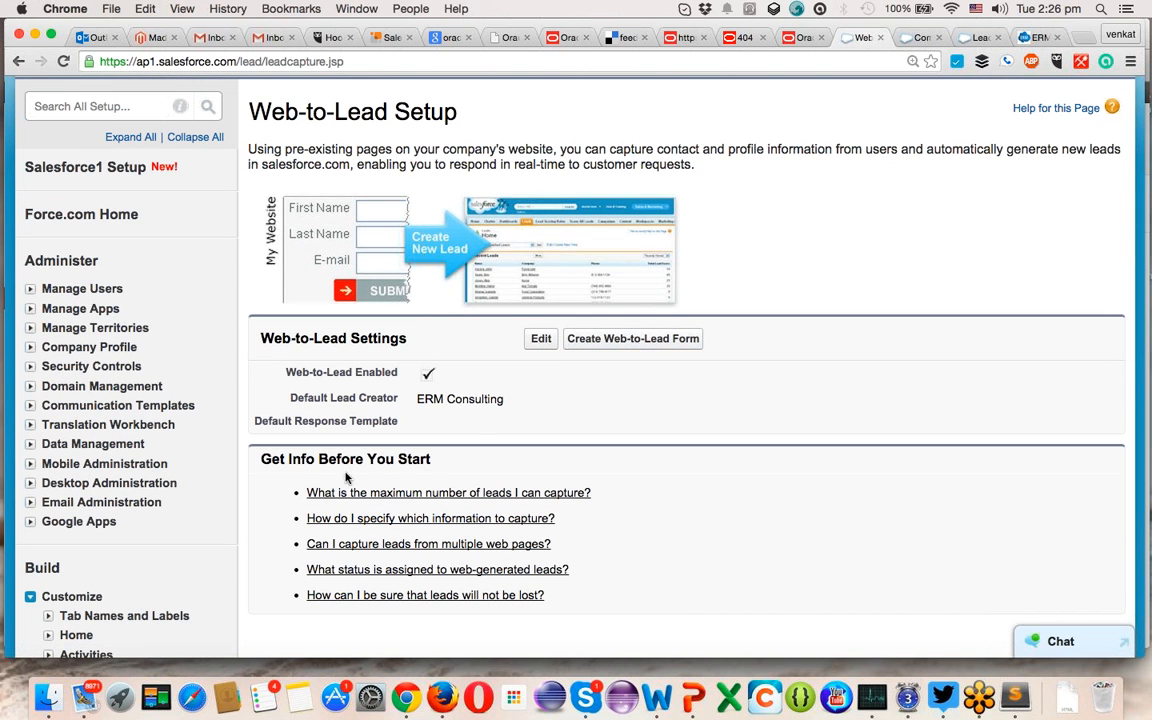
left_click(395, 493)
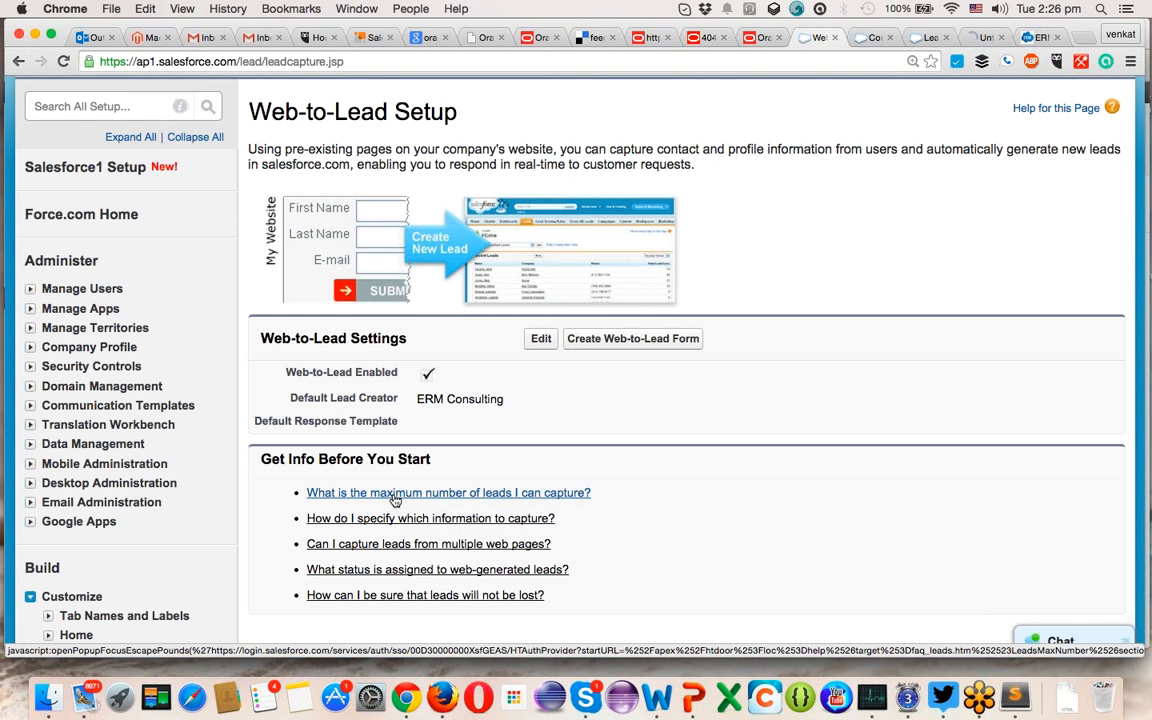
- Switch to the new help tab and scroll through the Leads FAQ questions
left_click(978, 39)
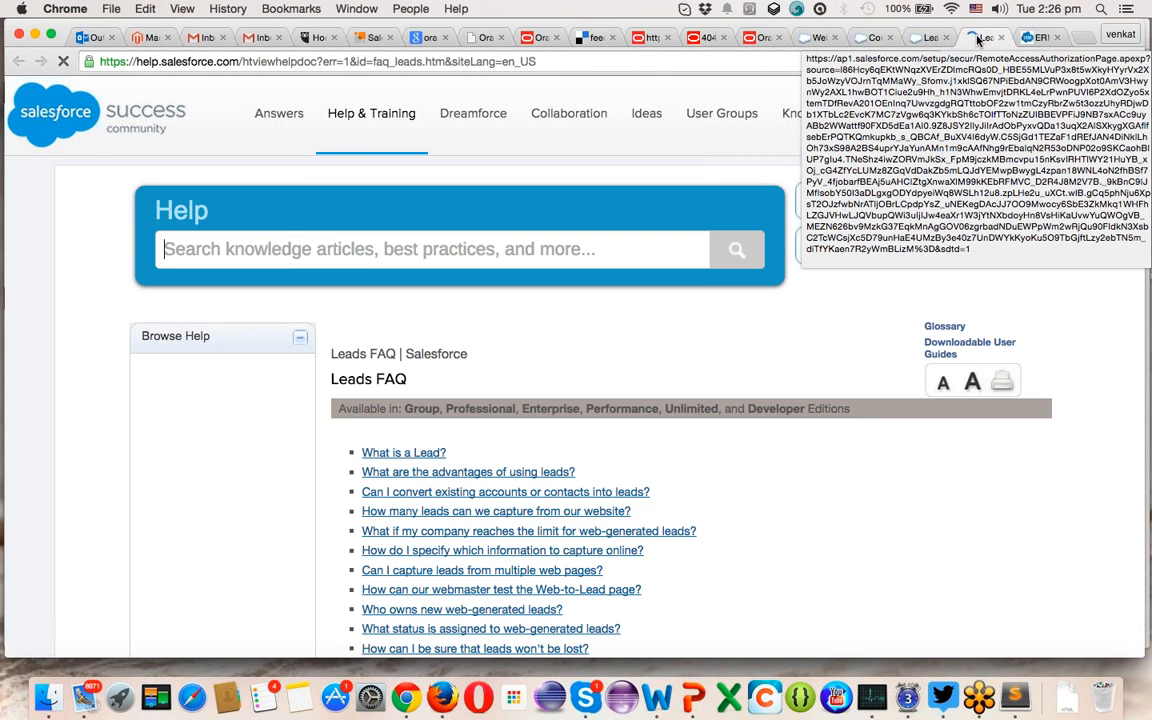
scroll(477, 343, "down", 5)
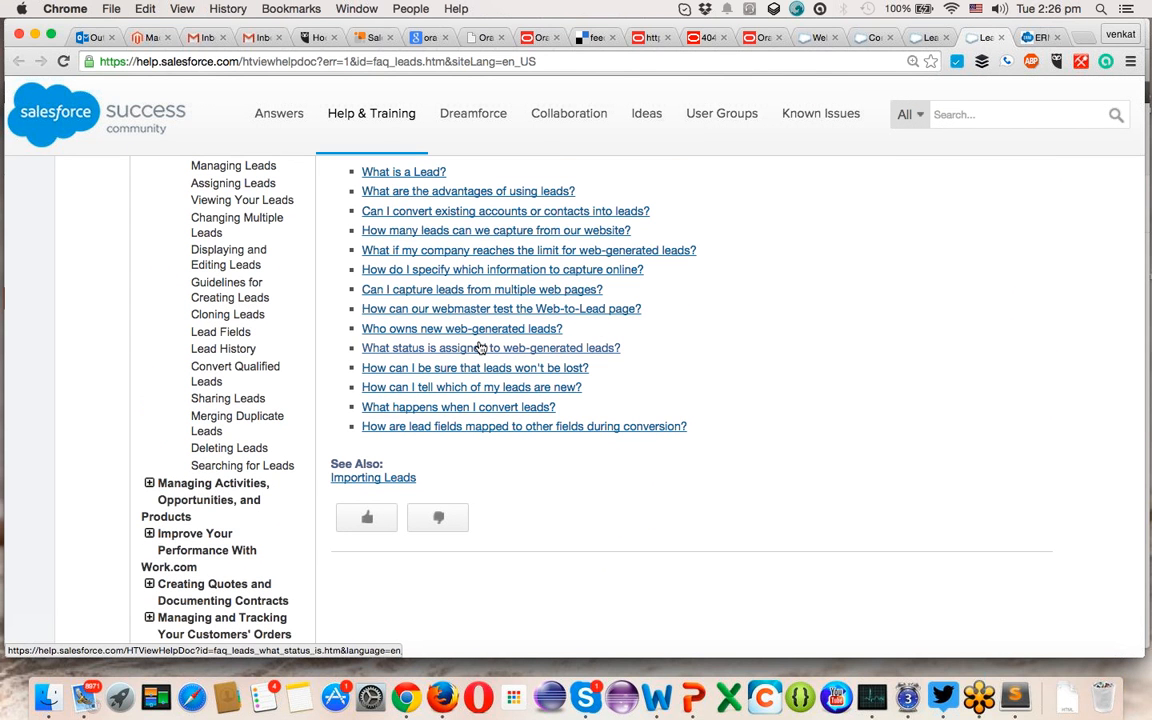
scroll(479, 347, "up", 5)
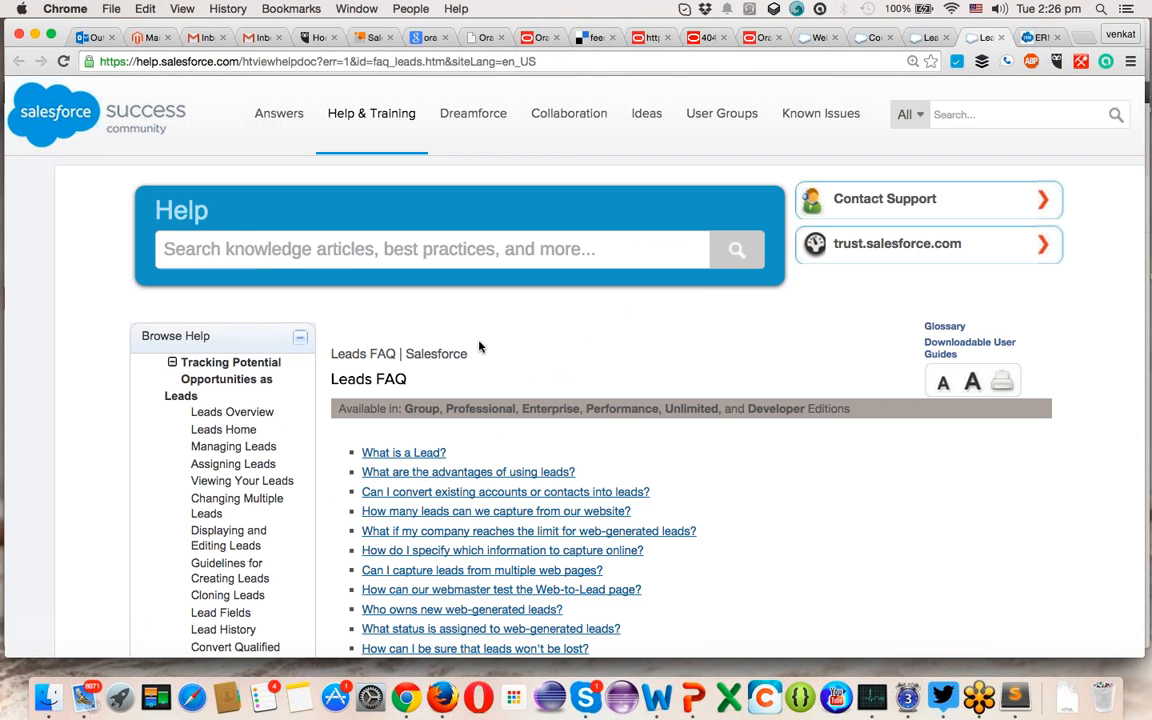
- Open the 'How many leads can we capture from our website?' answer stating the 500-per-24-hours limit
left_click(487, 513)
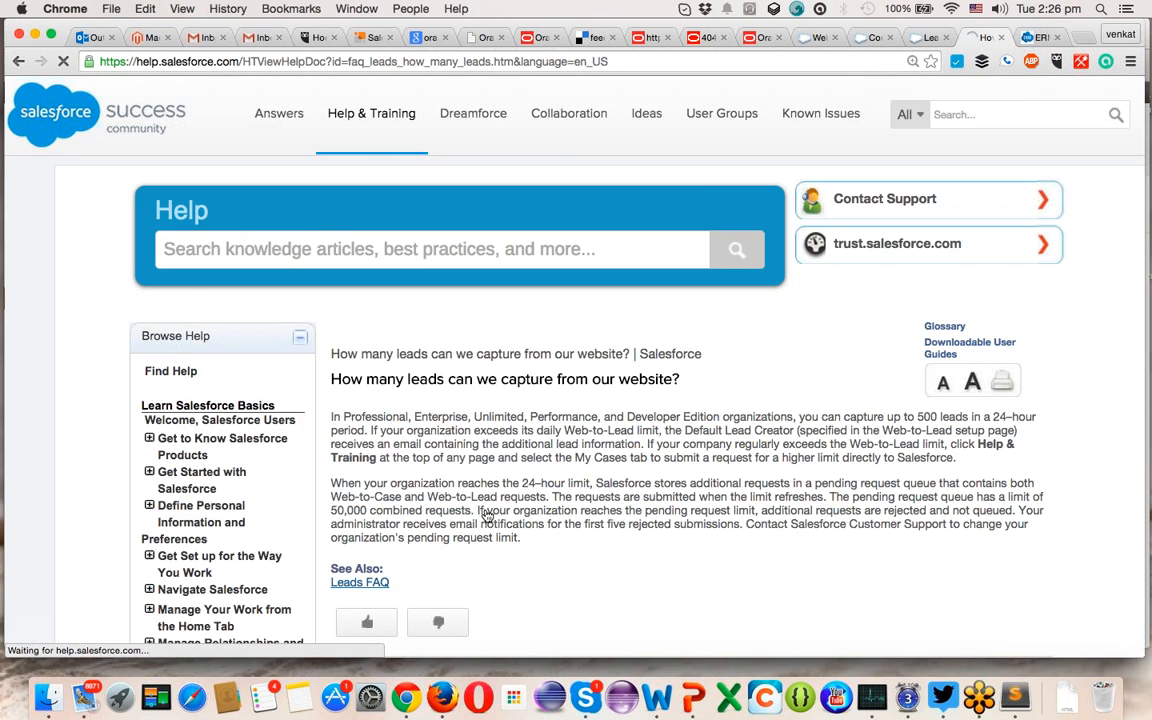
scroll(710, 410, "down", 1)
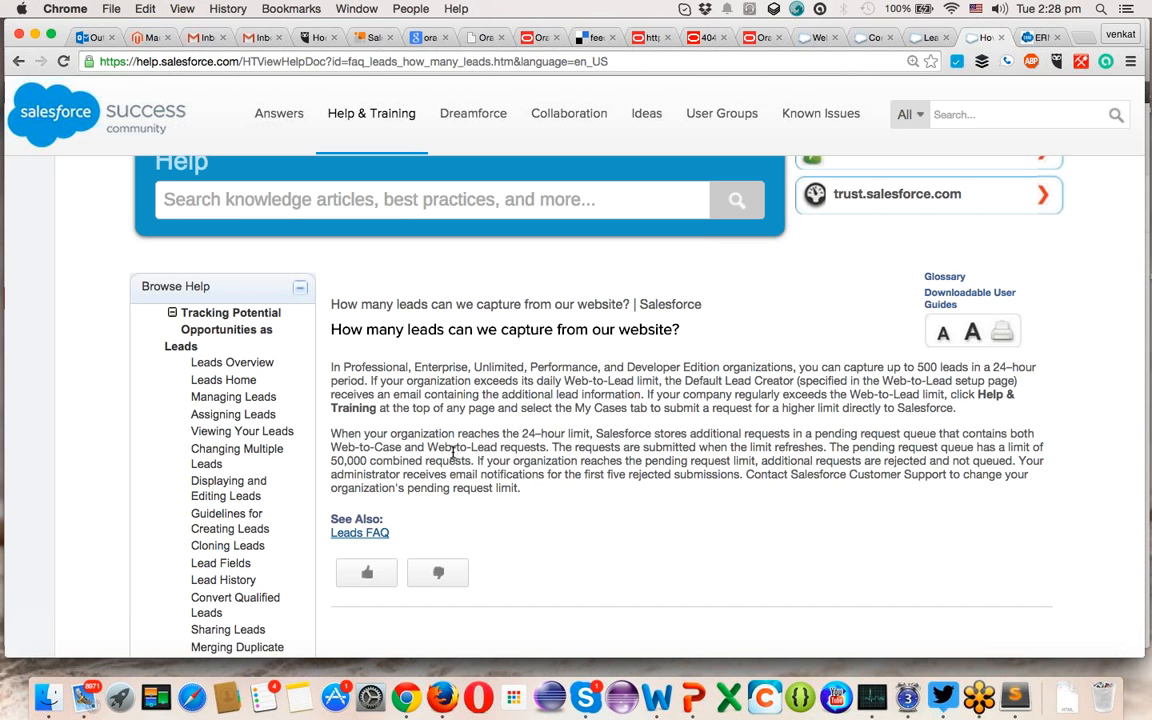
- Search Setup for 'web' and open the Web-to-Case settings
left_click(812, 40)
scroll(160, 395, "down", 3)
scroll(160, 395, "up", 5)
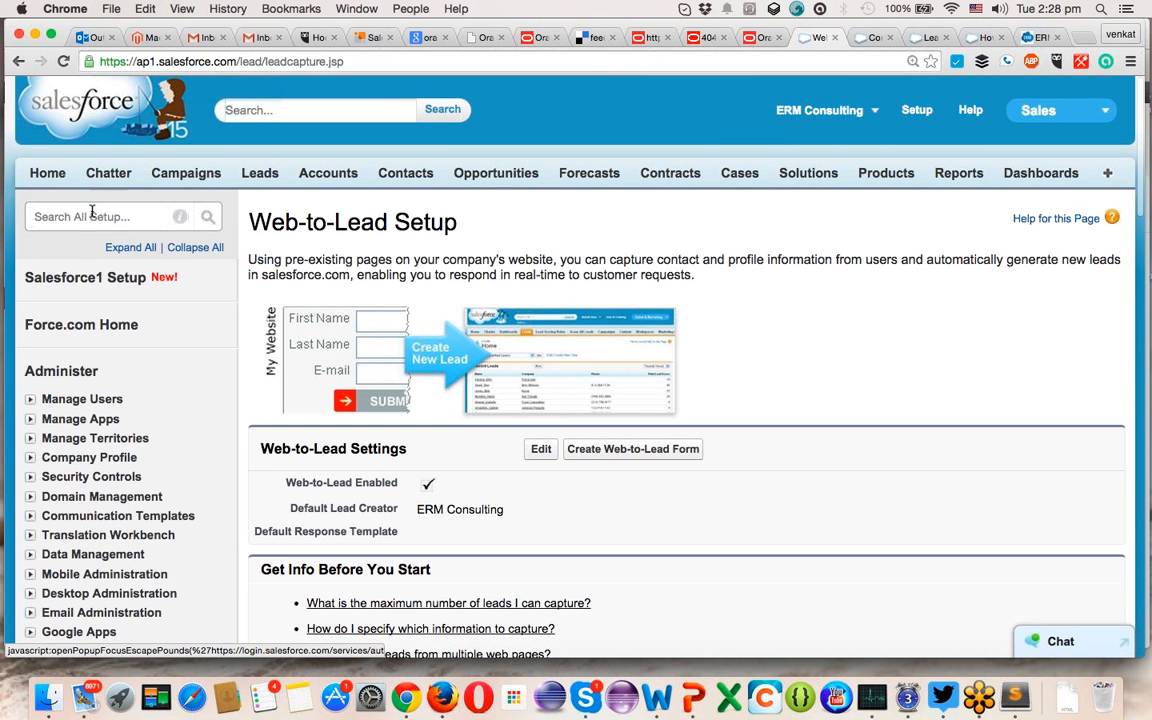
left_click(92, 214)
type("web")
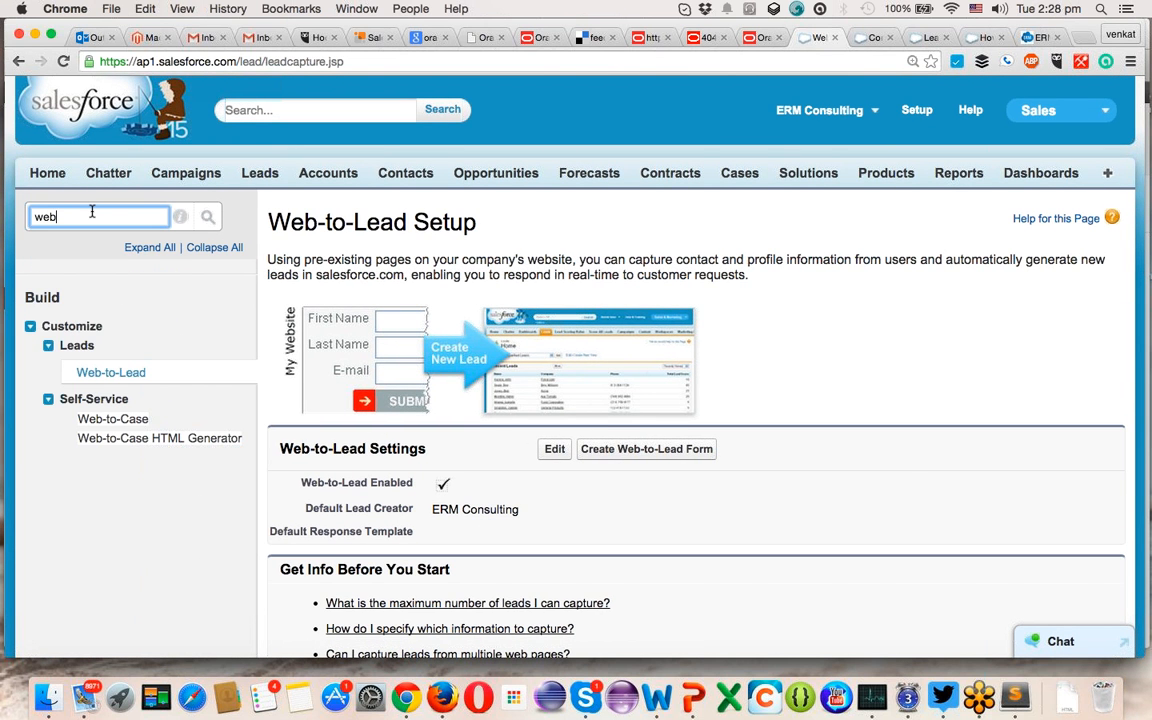
left_click(127, 422)
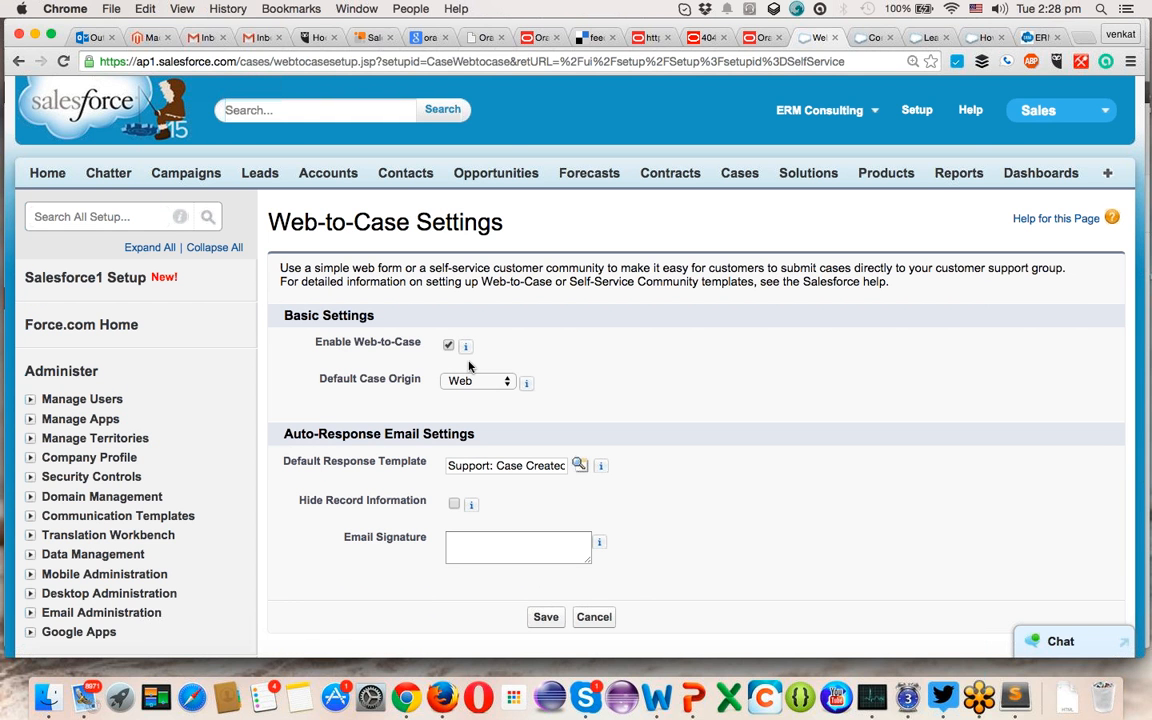
- Keep Web as the default case origin in the Web-to-Case settings
mouse_move(464, 352)
left_click(466, 384)
left_click(466, 383)
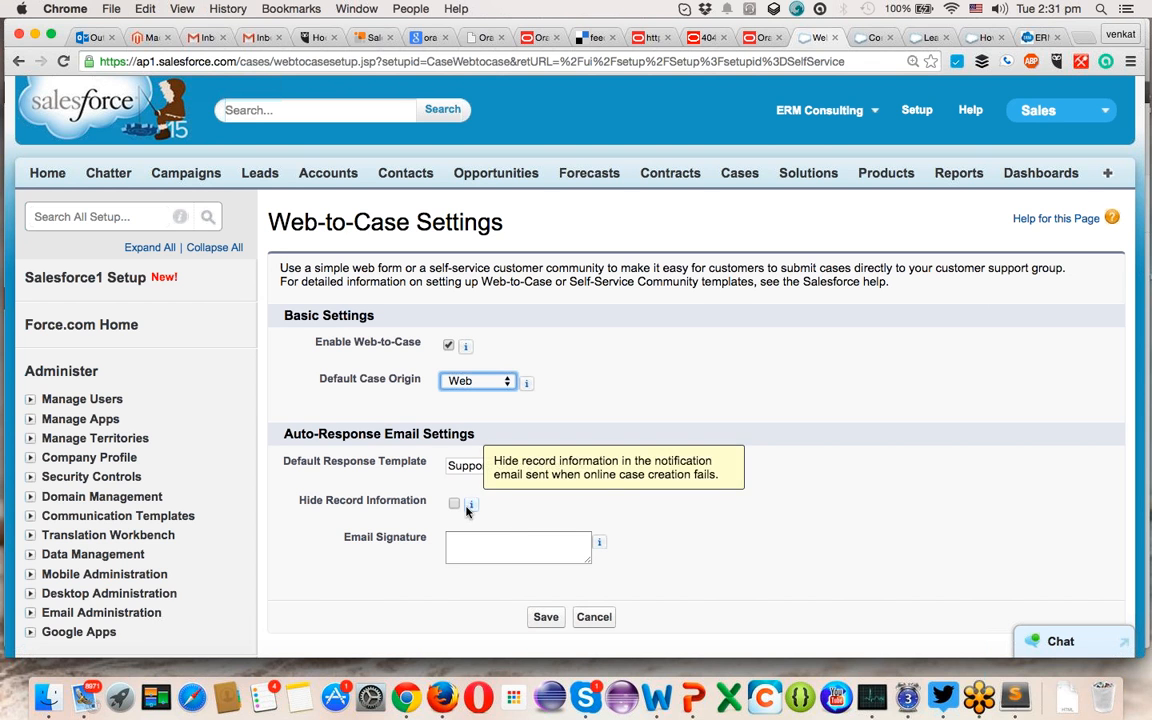
mouse_move(469, 505)
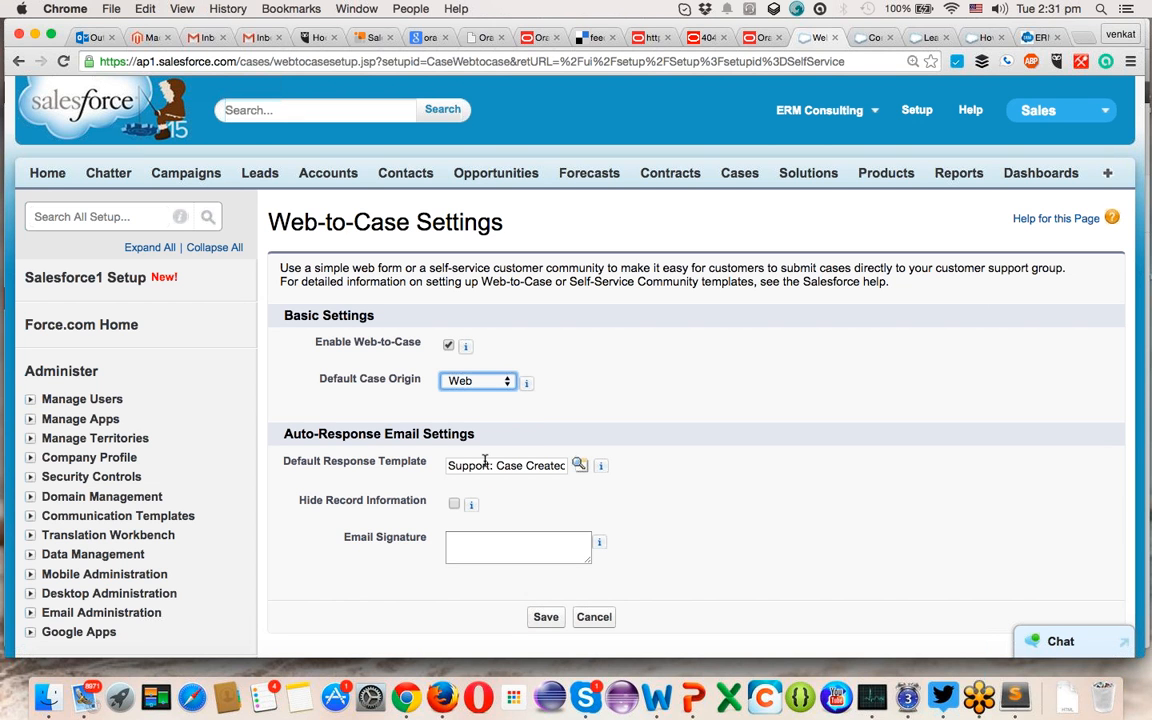
left_click(493, 543)
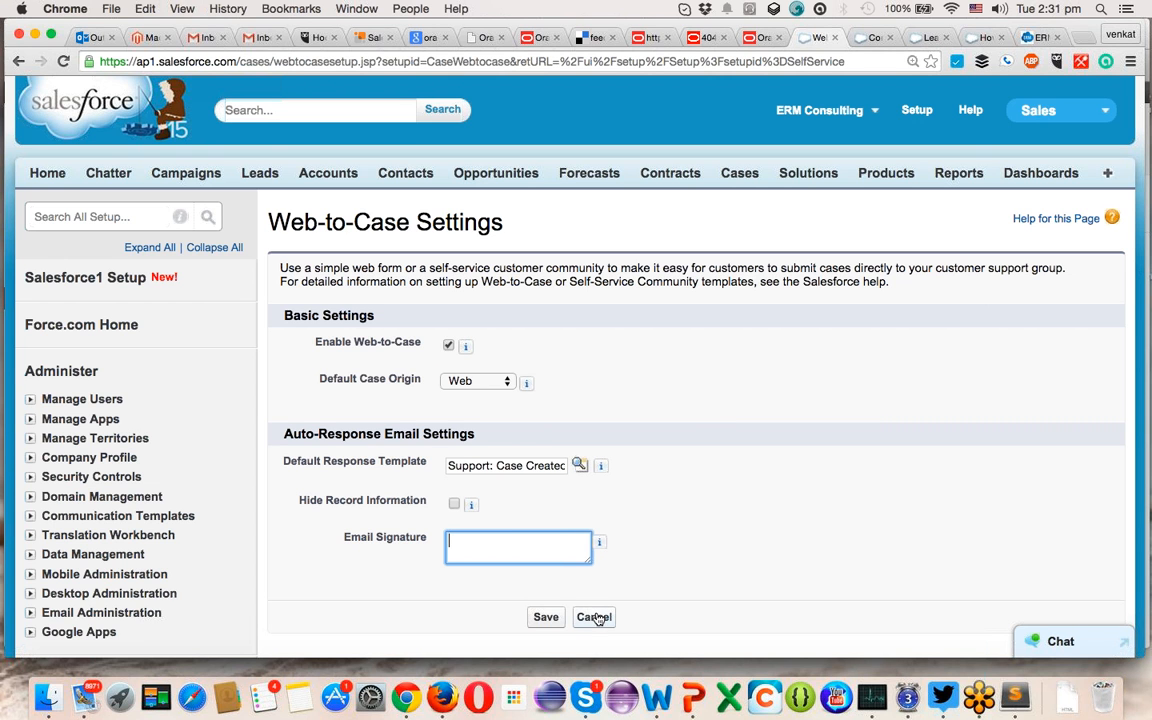
- Leave Web-to-Case settings, acknowledge the Critical Updates notice, and reopen Web-to-Case in its own tab
left_click(543, 618)
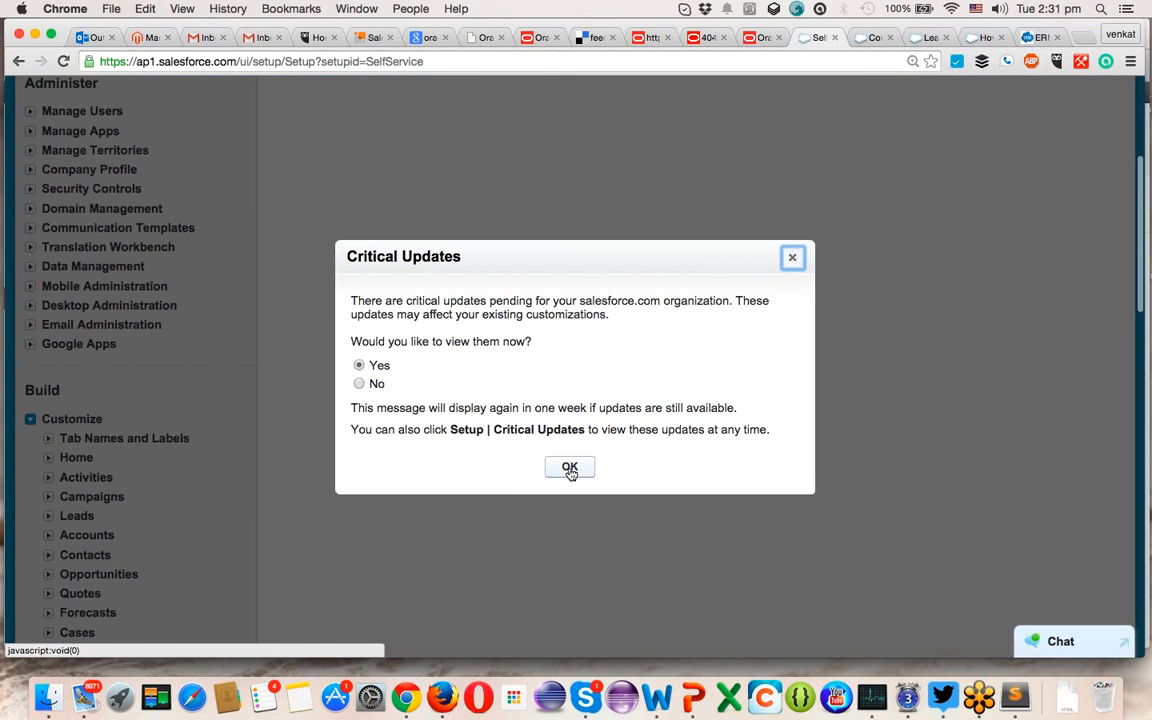
left_click(569, 467)
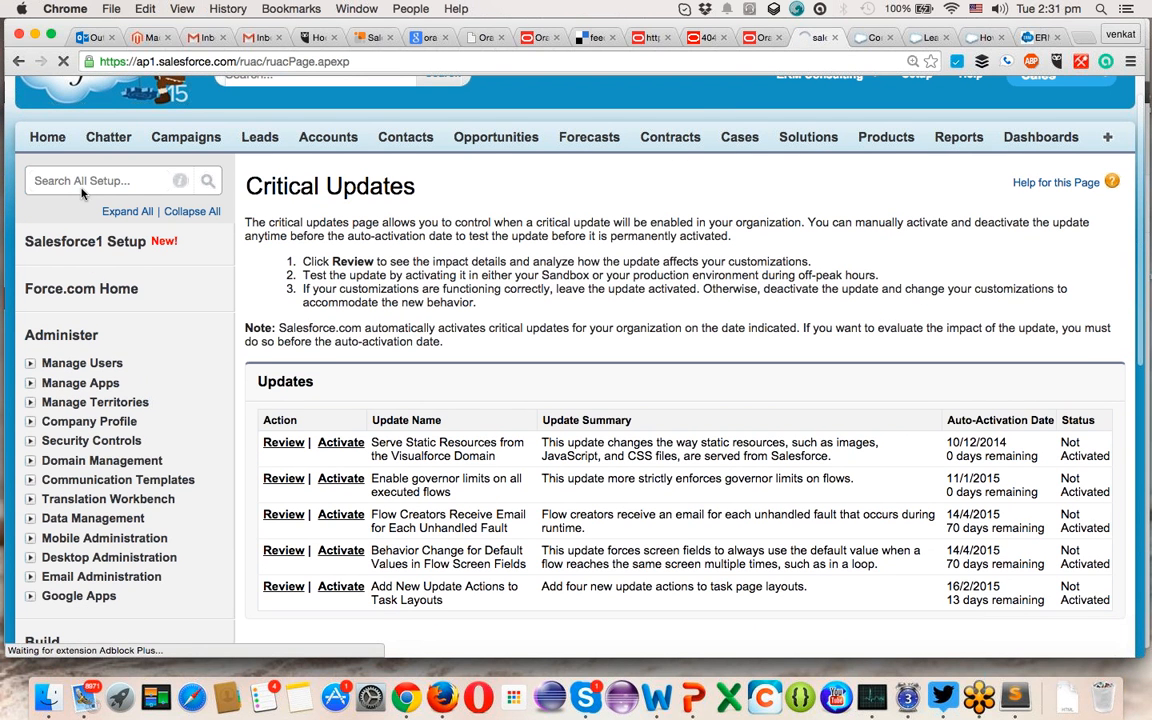
left_click(82, 189)
type("web")
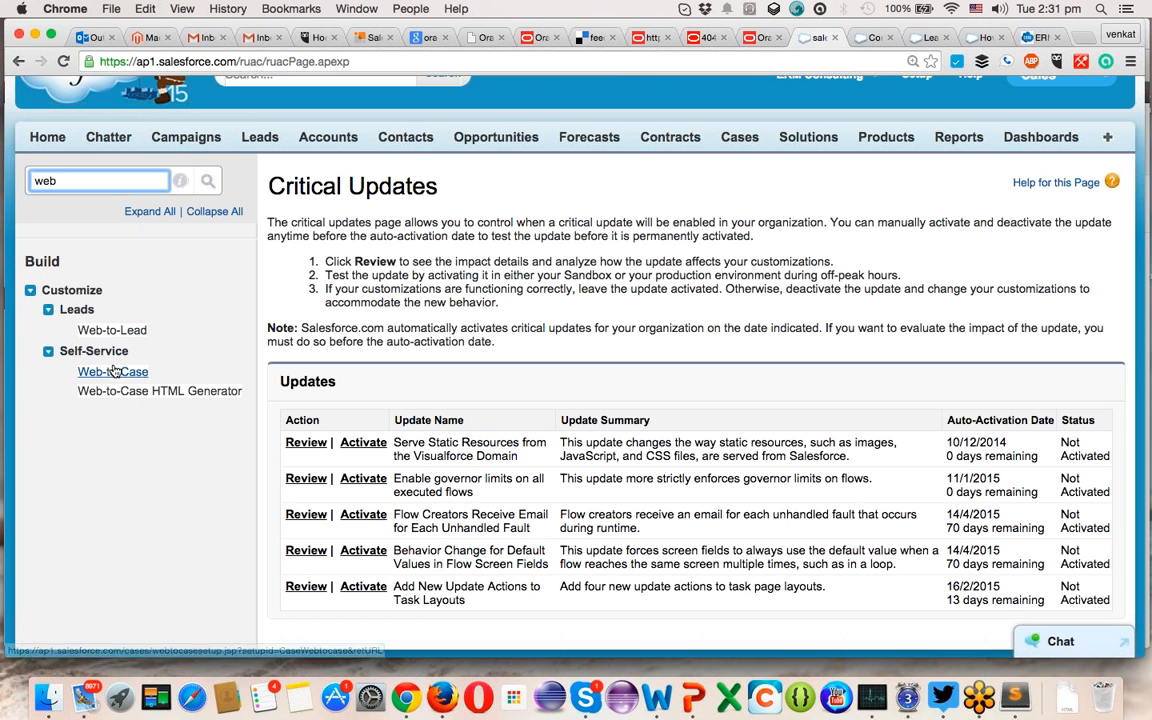
left_click(110, 373, "super")
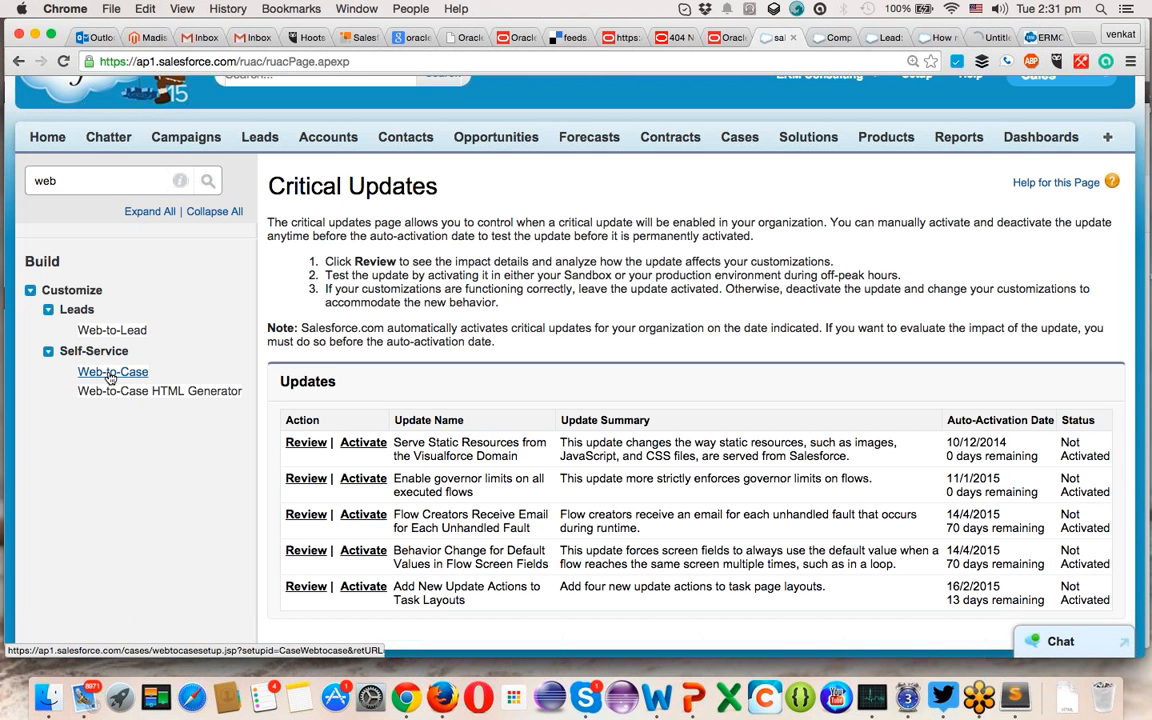
left_click(123, 397, "super")
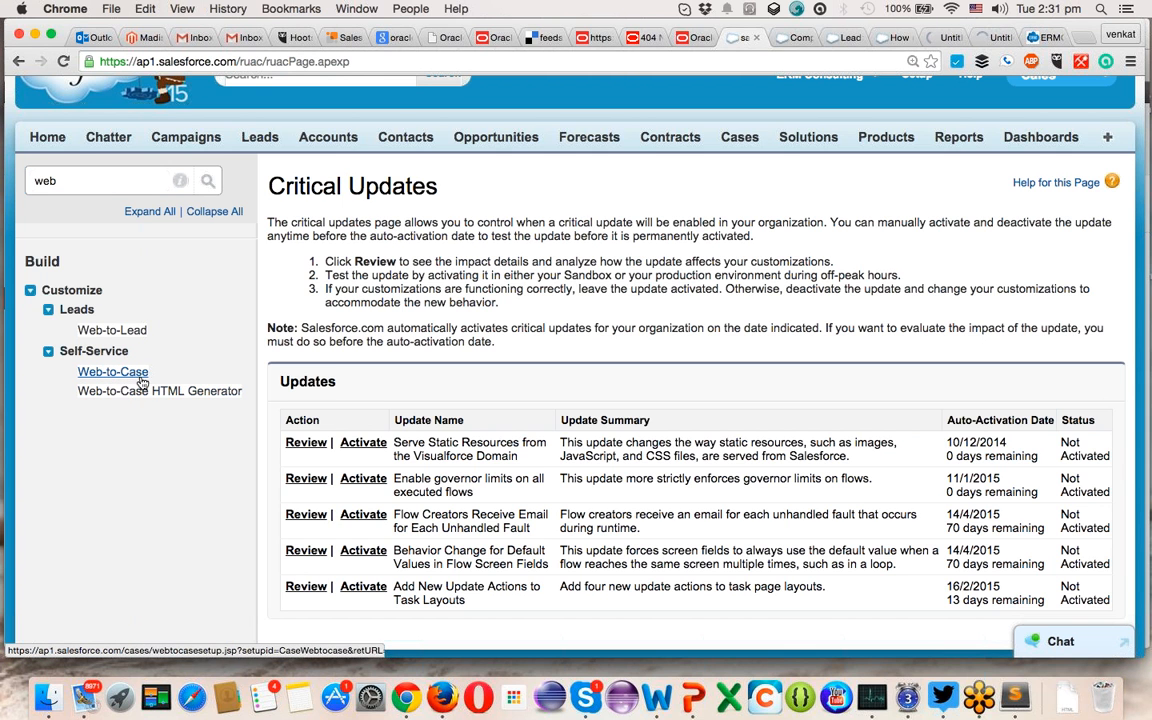
key("ctrl+Tab")
key("ctrl+Tab")
key("ctrl+Tab")
key("ctrl+Tab")
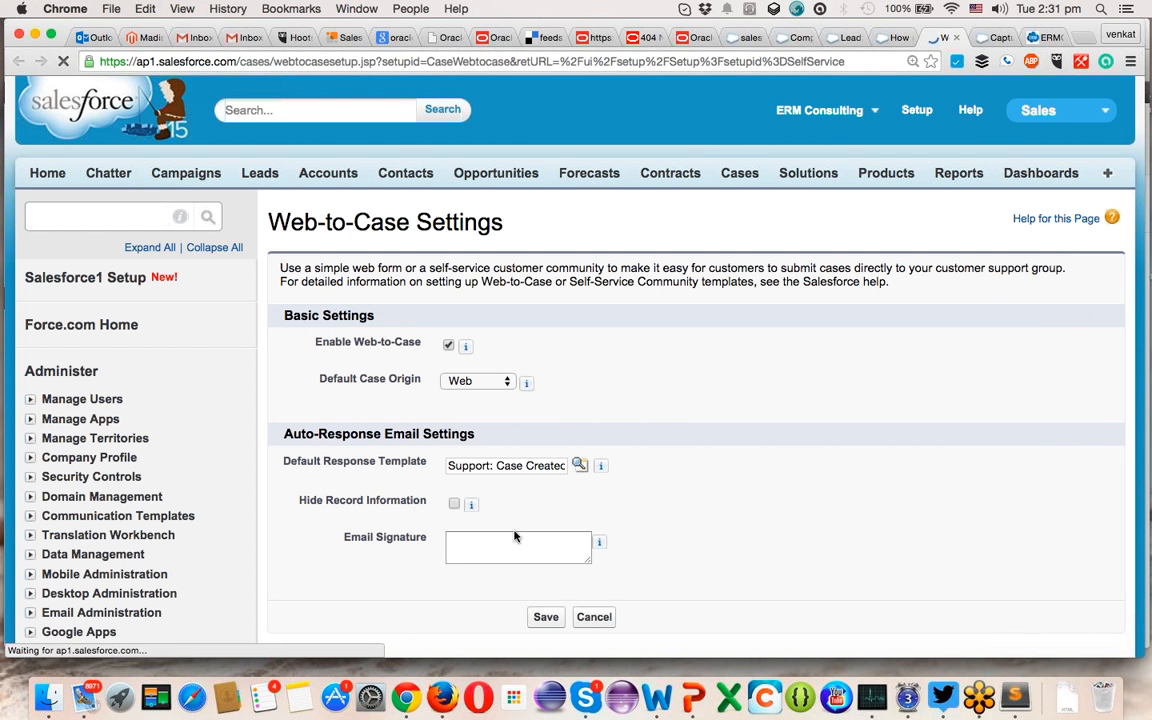
- Add the email signature 'Support ERMClouds' and save the Web-to-Case settings
left_click(517, 541)
type("S")
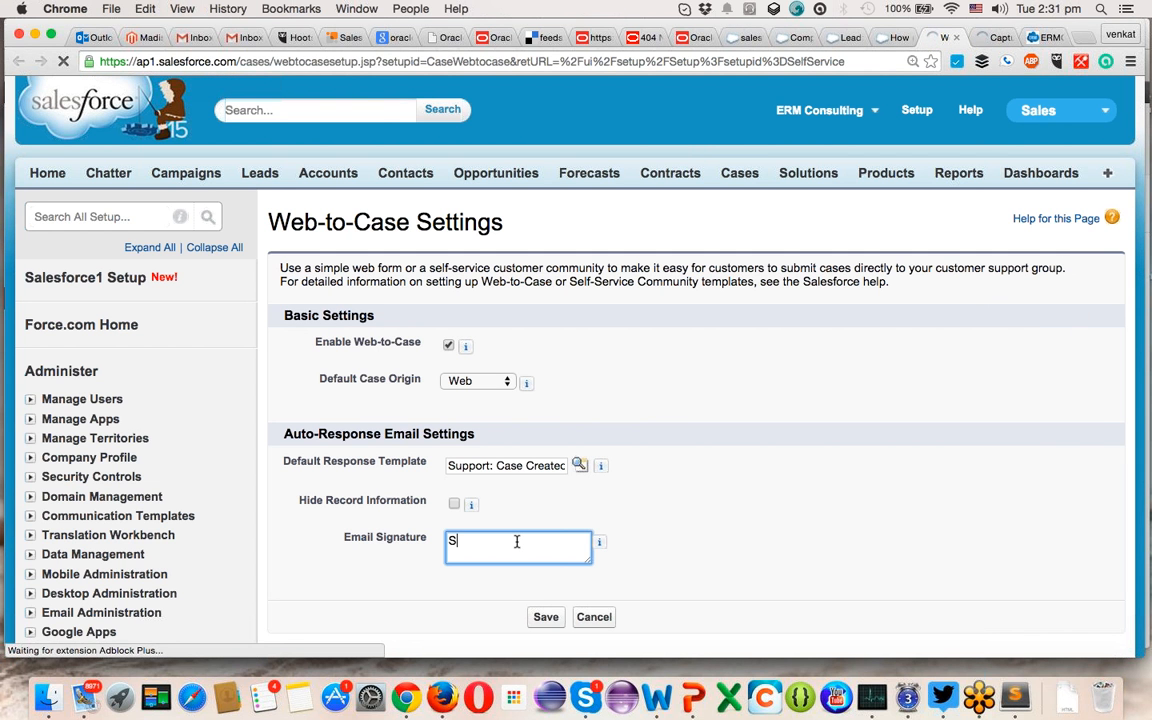
type("uport")
key("BackSpace")
key("BackSpace")
key("BackSpace")
type("port")
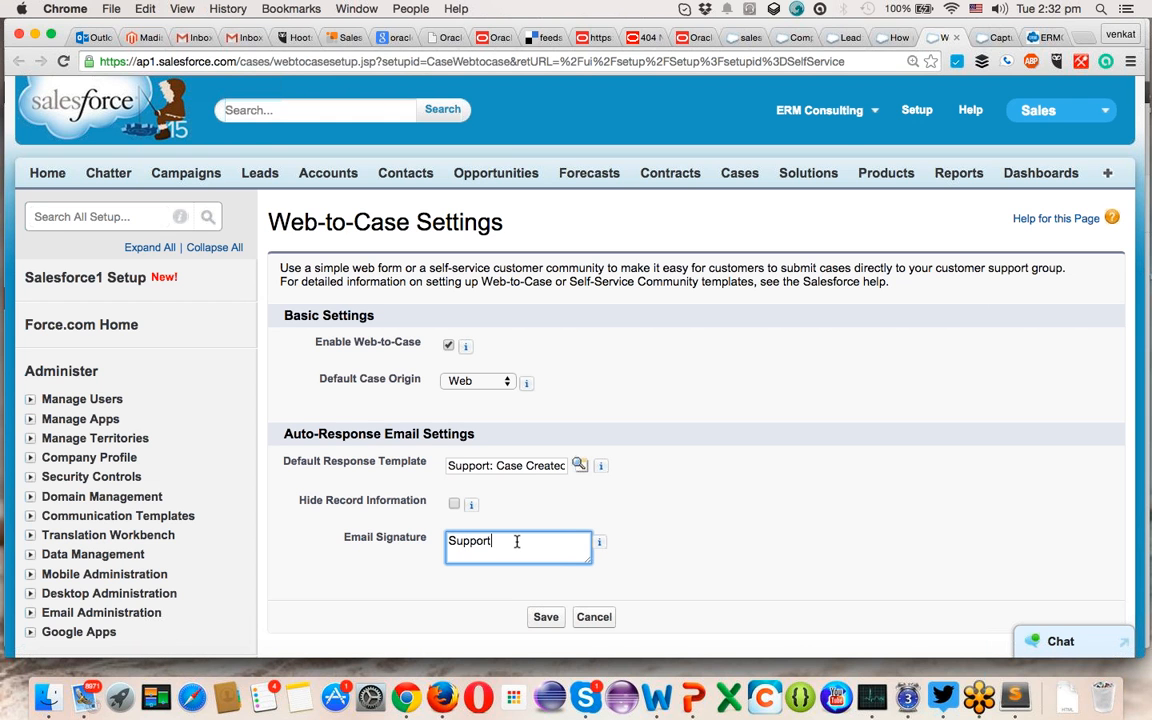
type(" ERMClouds")
left_click(547, 618)
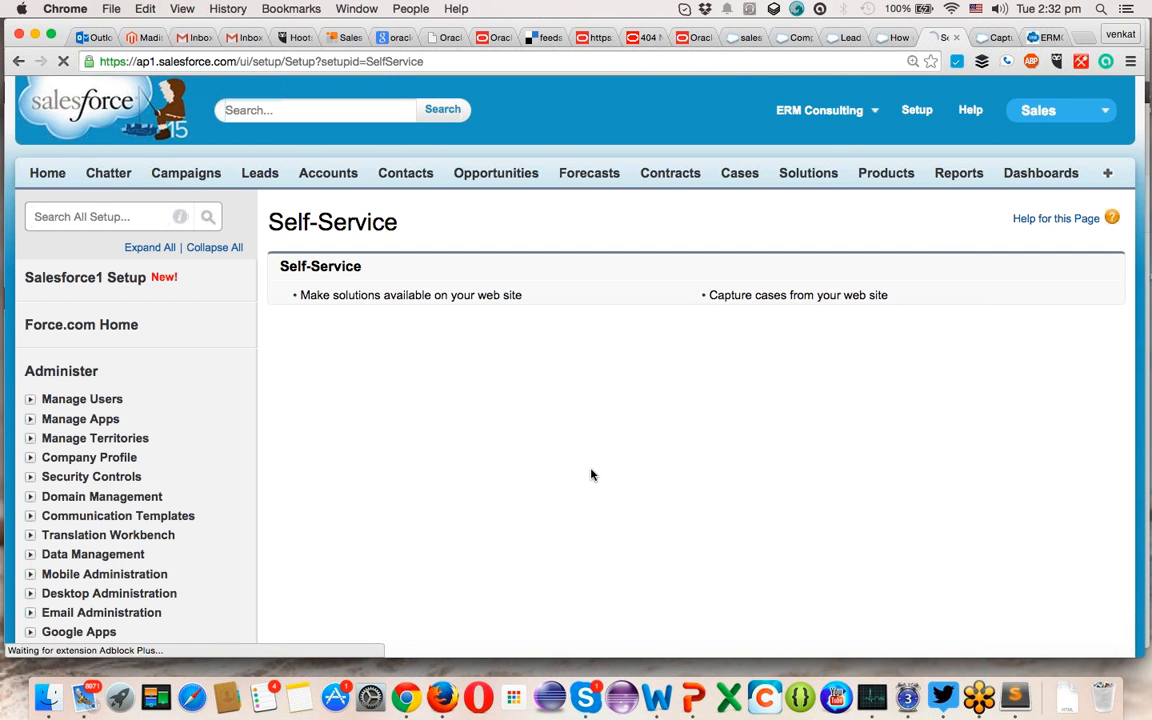
- On the Capturing Case Information page, add Case Reason and Priority to the selected fields
scroll(591, 474, "down", 1)
scroll(591, 474, "down", 1)
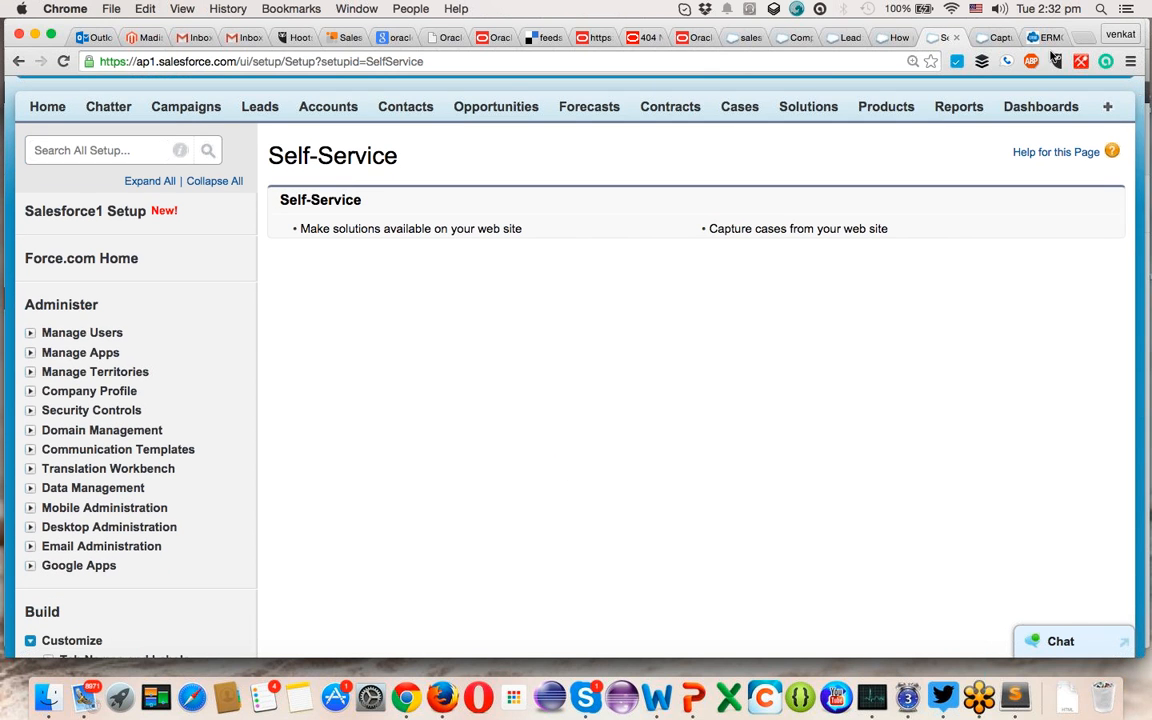
left_click(997, 37)
scroll(296, 346, "down", 5)
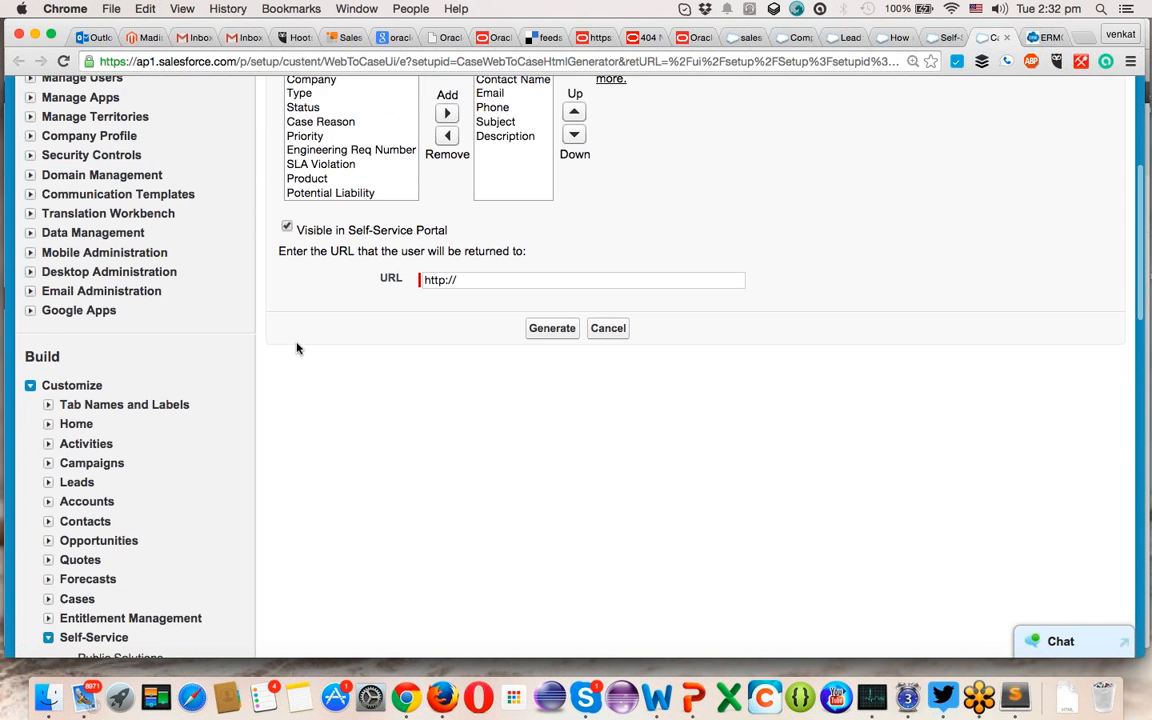
scroll(296, 346, "up", 2)
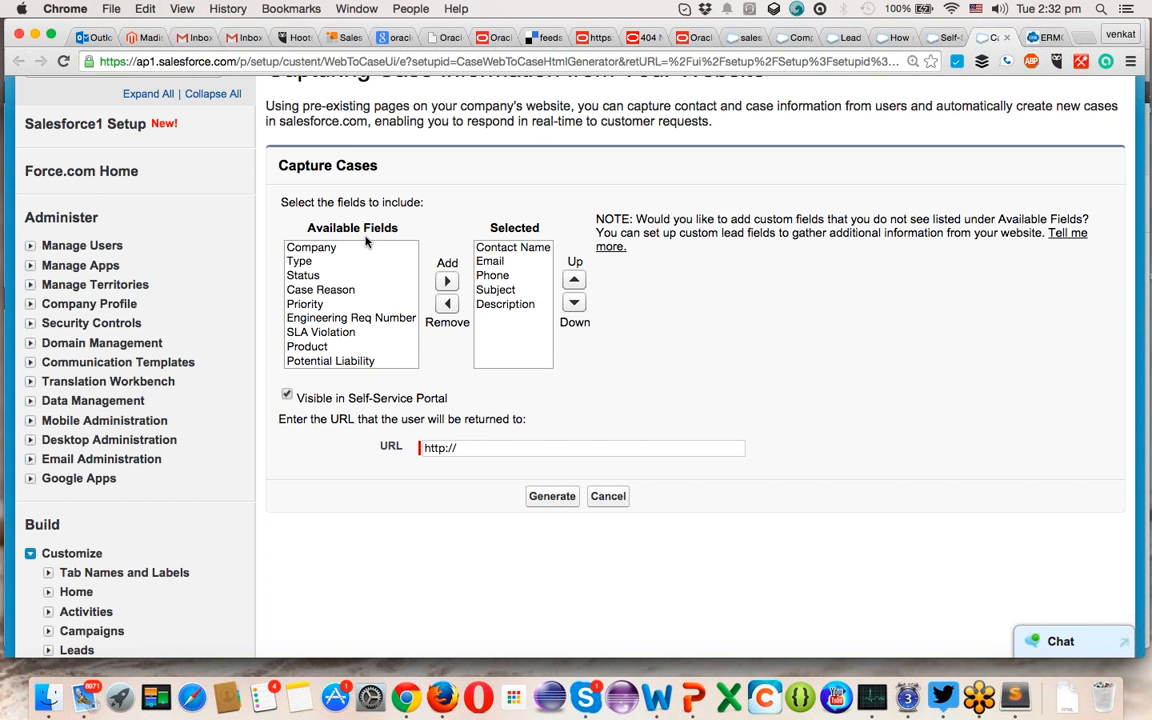
left_click(350, 290)
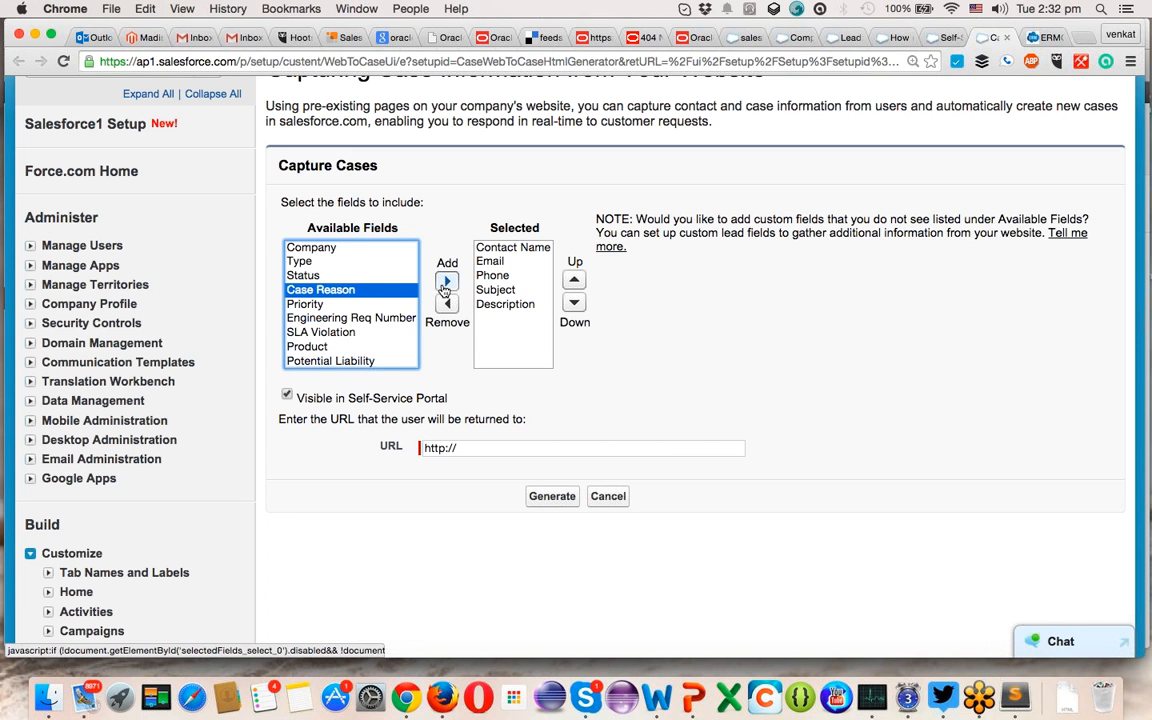
left_click(446, 283)
left_click(321, 276)
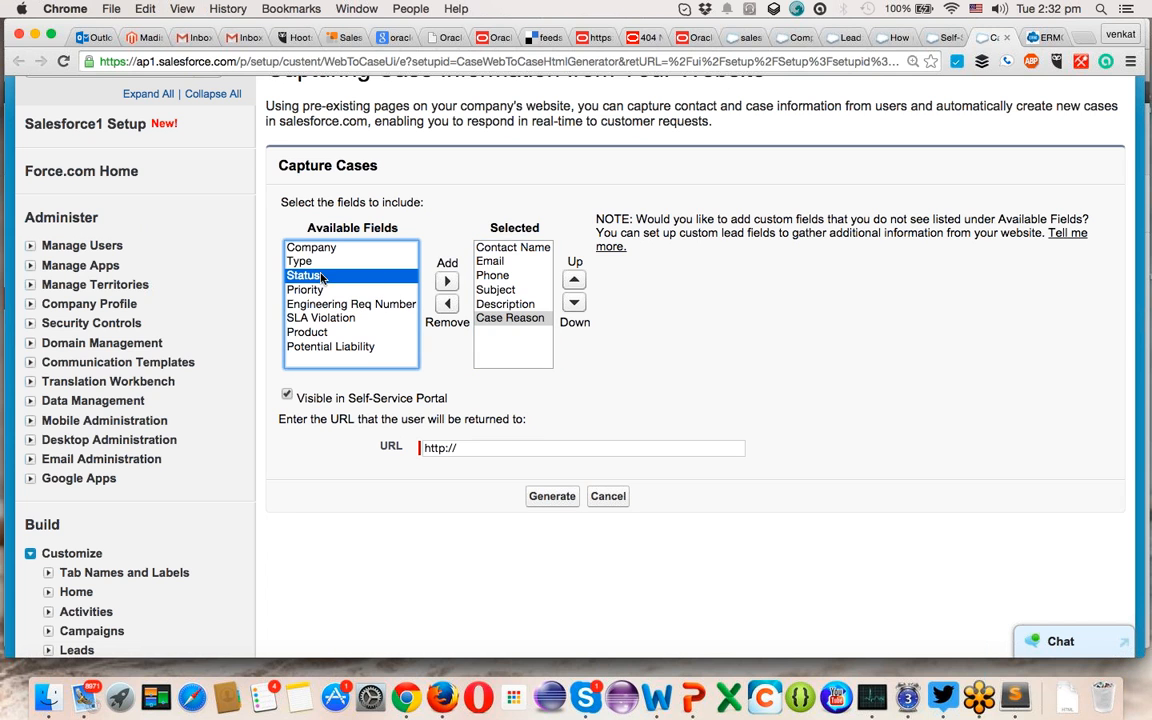
left_click(392, 290)
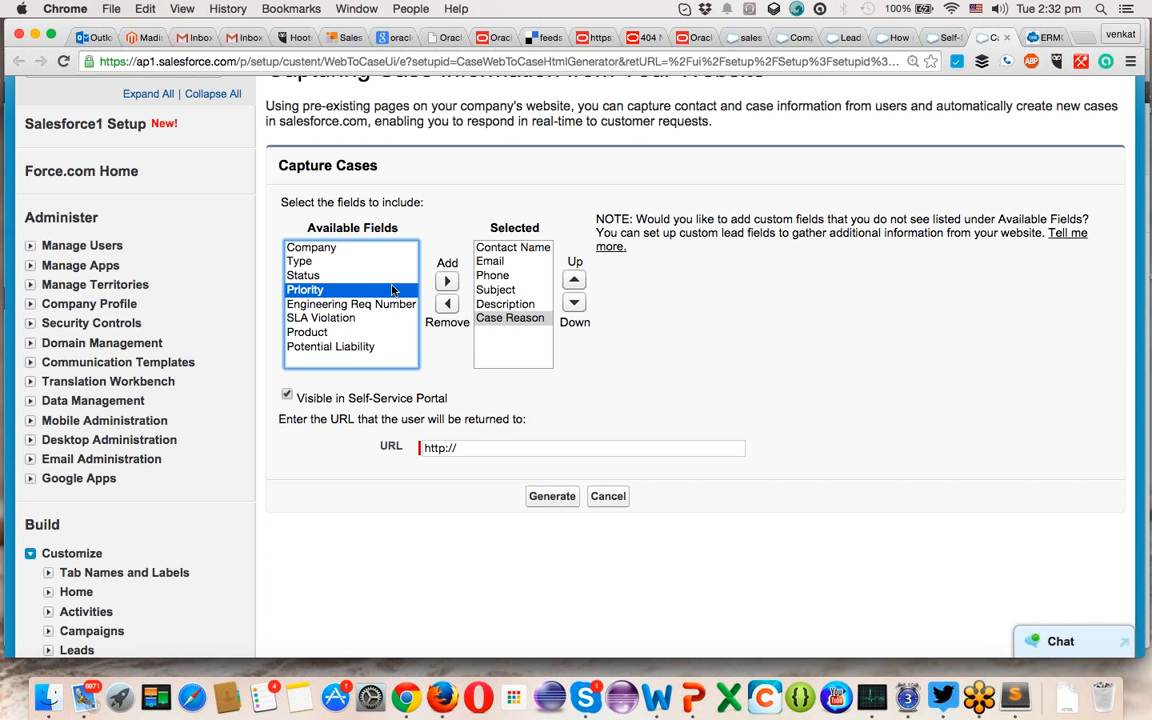
left_click(445, 283)
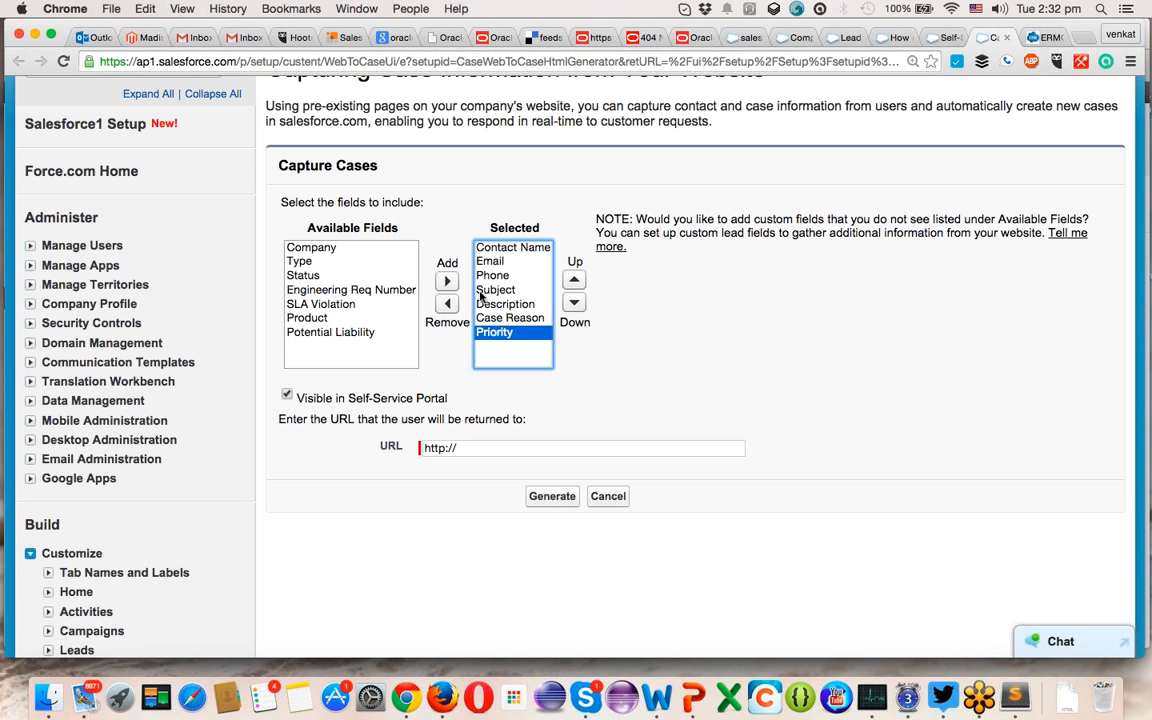
left_click(506, 447)
type("ermclouds.com")
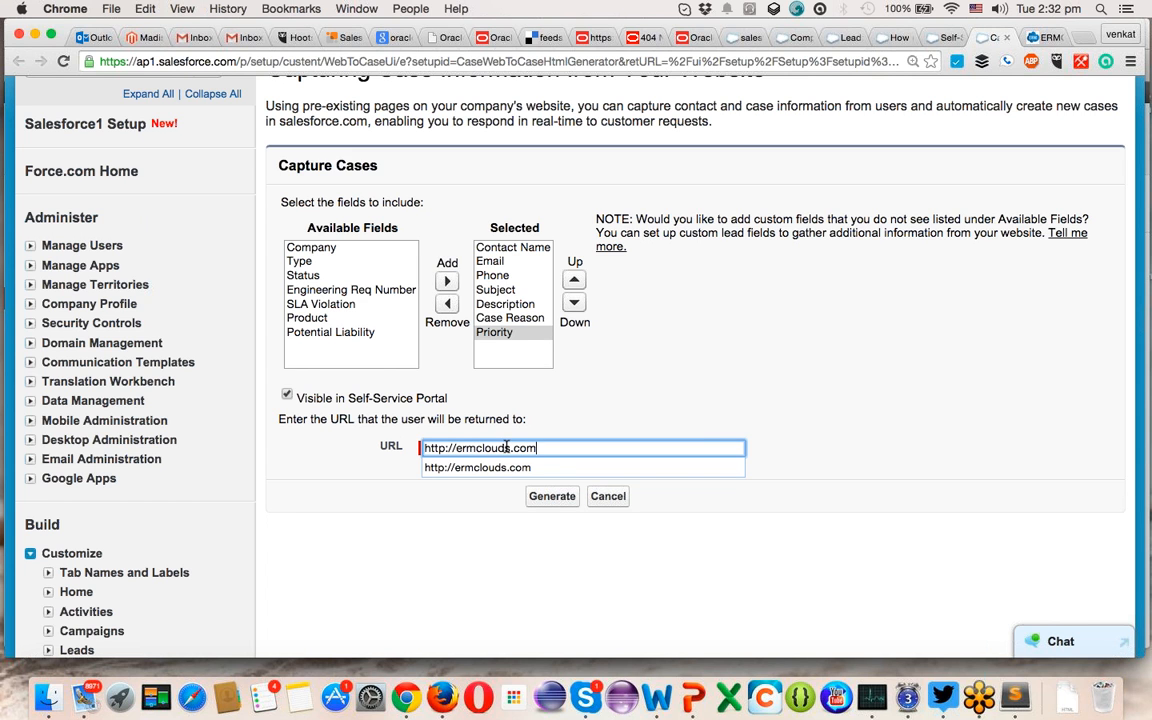
key("super+a")
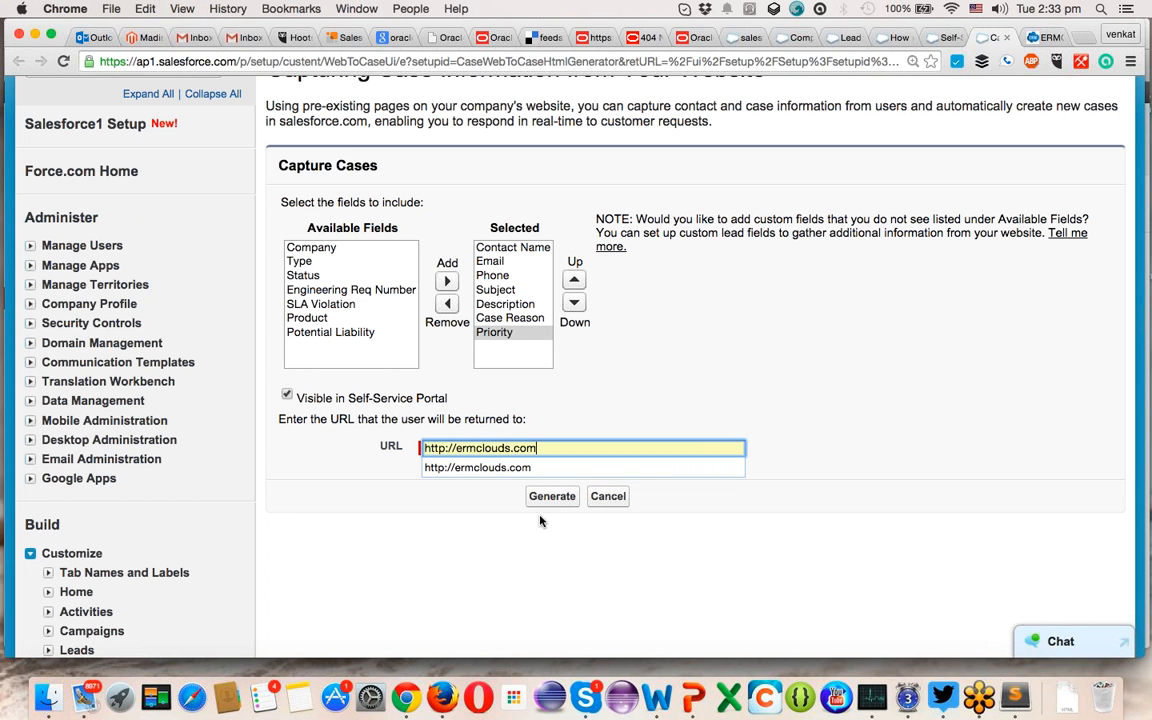
left_click(552, 497)
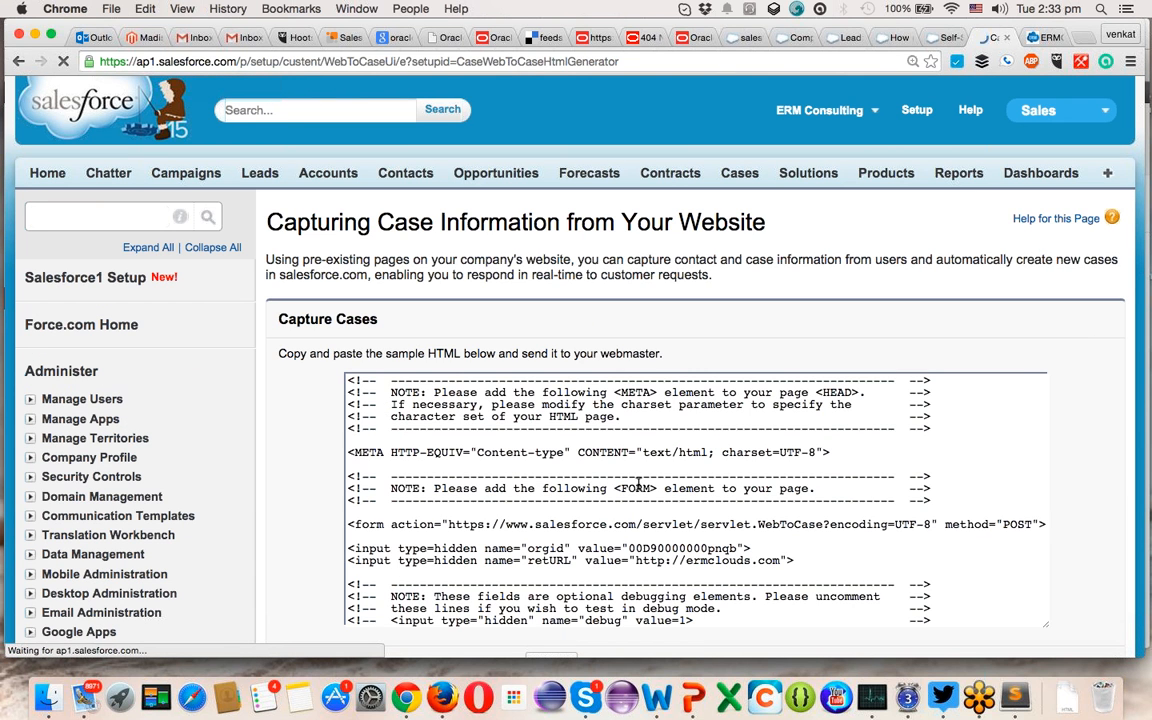
- Select and copy the generated HTML, then start a new file in Sublime Text
left_click(630, 487)
key("super+a")
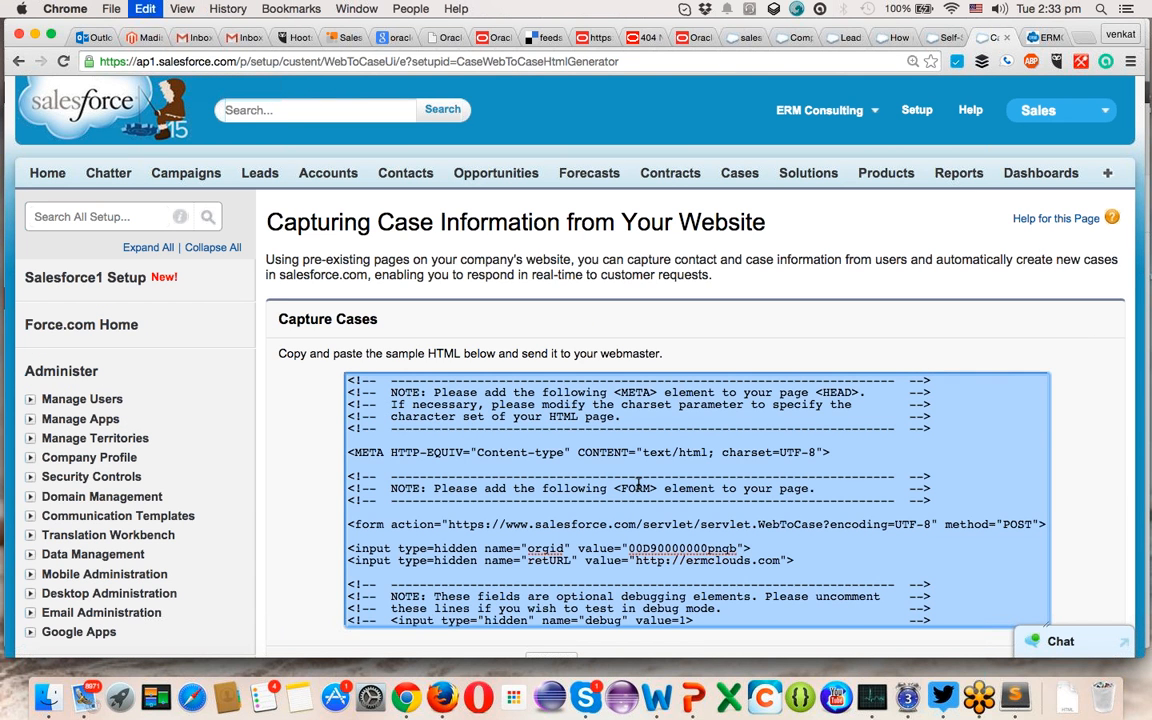
key("super+Tab")
key("super+Tab")
key("super+Tab")
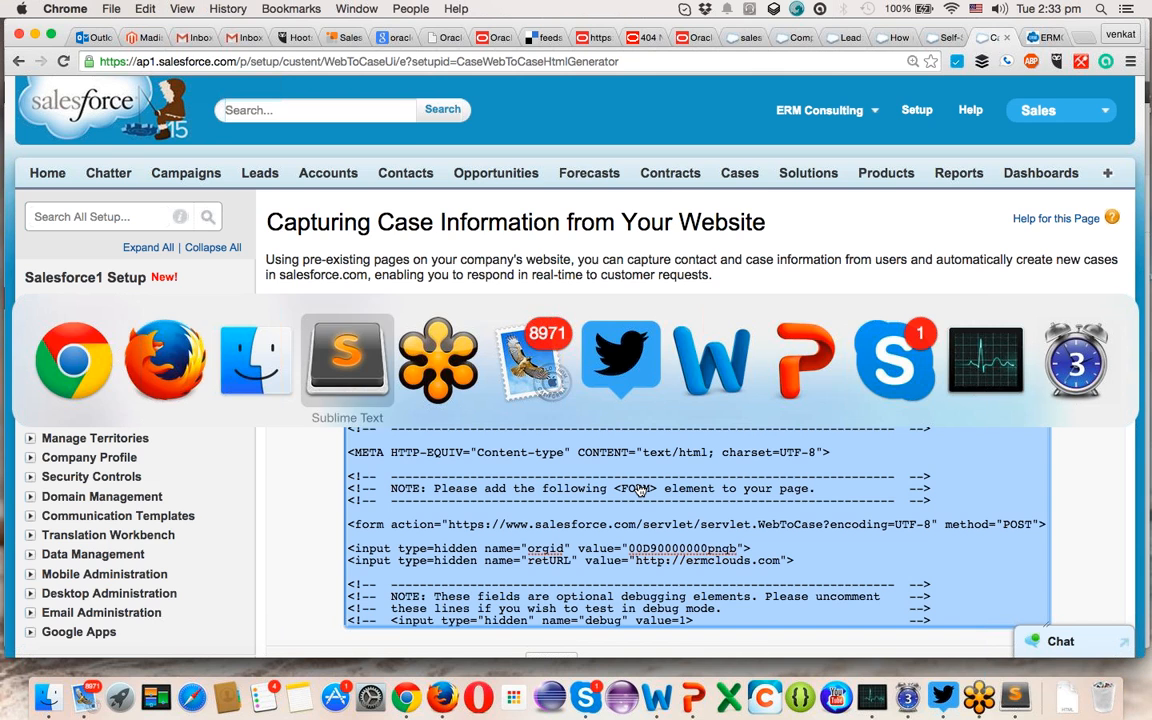
key("super+n")
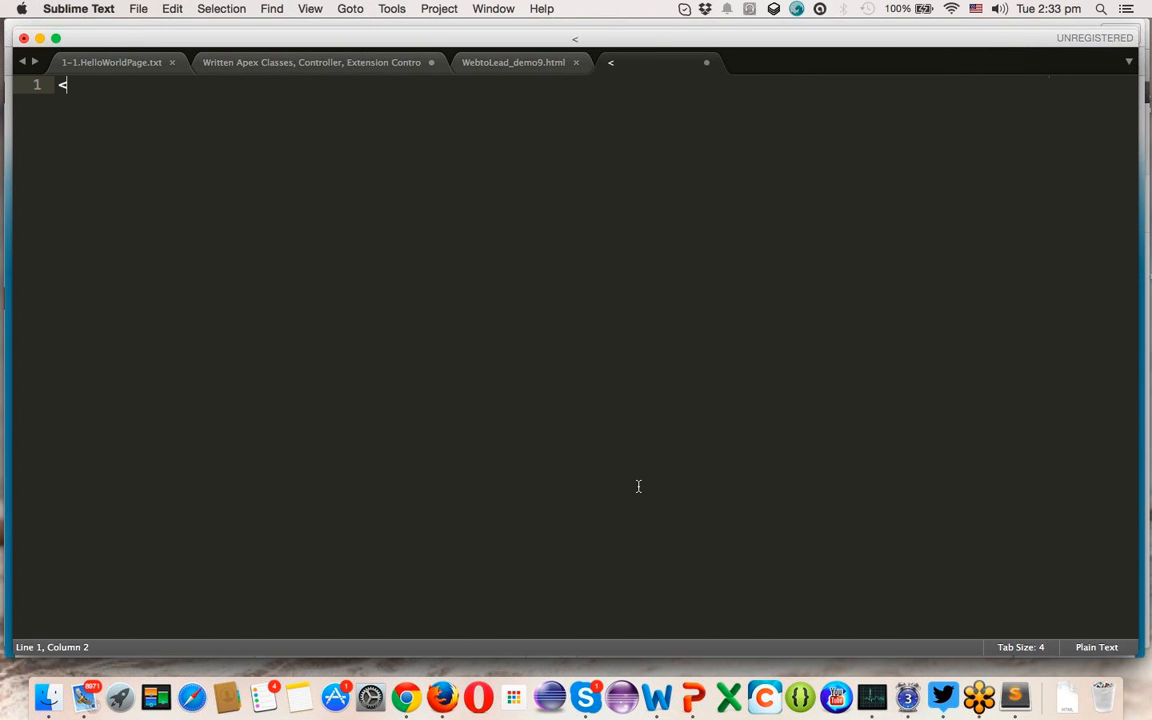
- Write the opening and closing html and body tags in the new file
type("<html>")
key("Return")
key("Return")
type("<>")
key("Left")
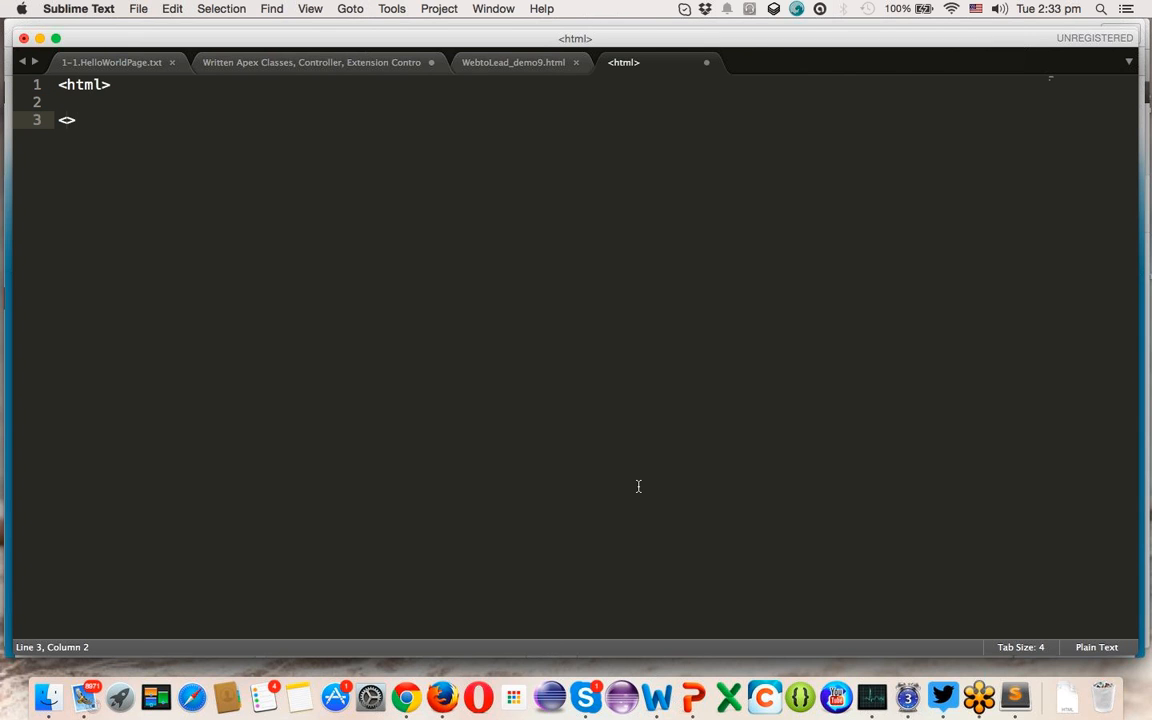
type("?htm")
type("l")
key("Left")
key("Left")
key("Left")
key("BackSpace")
type("/")
key("Up")
type("<>")
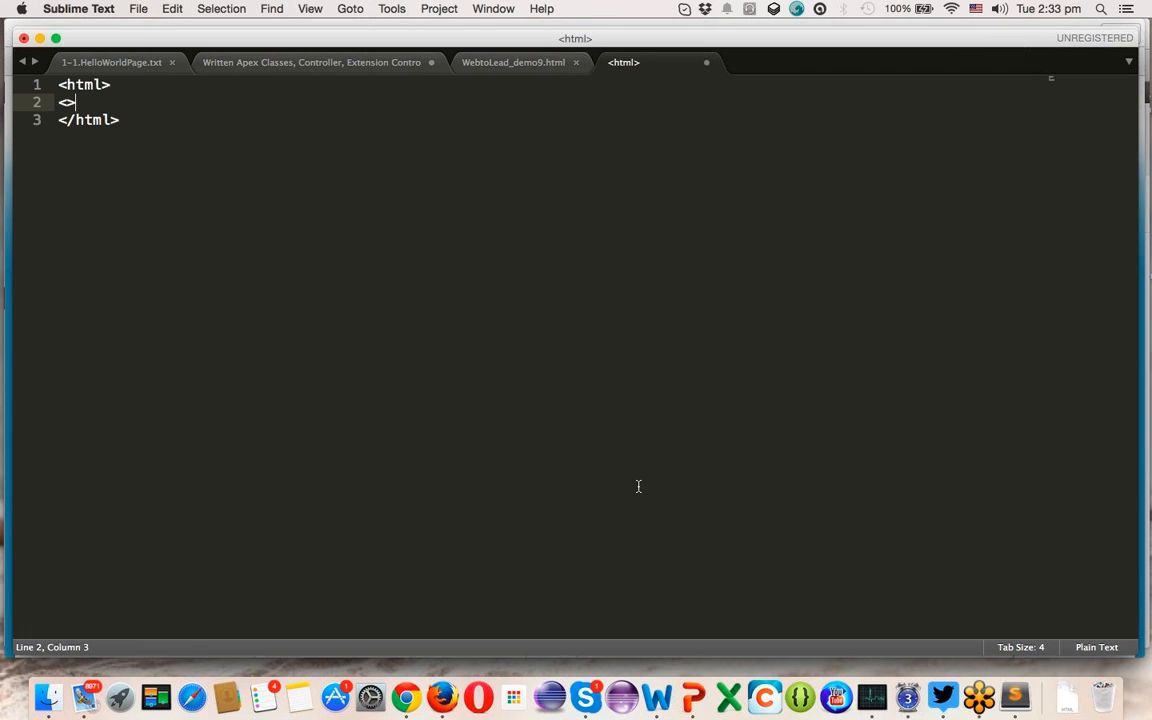
type("body")
key("Right")
key("Return")
type("<")
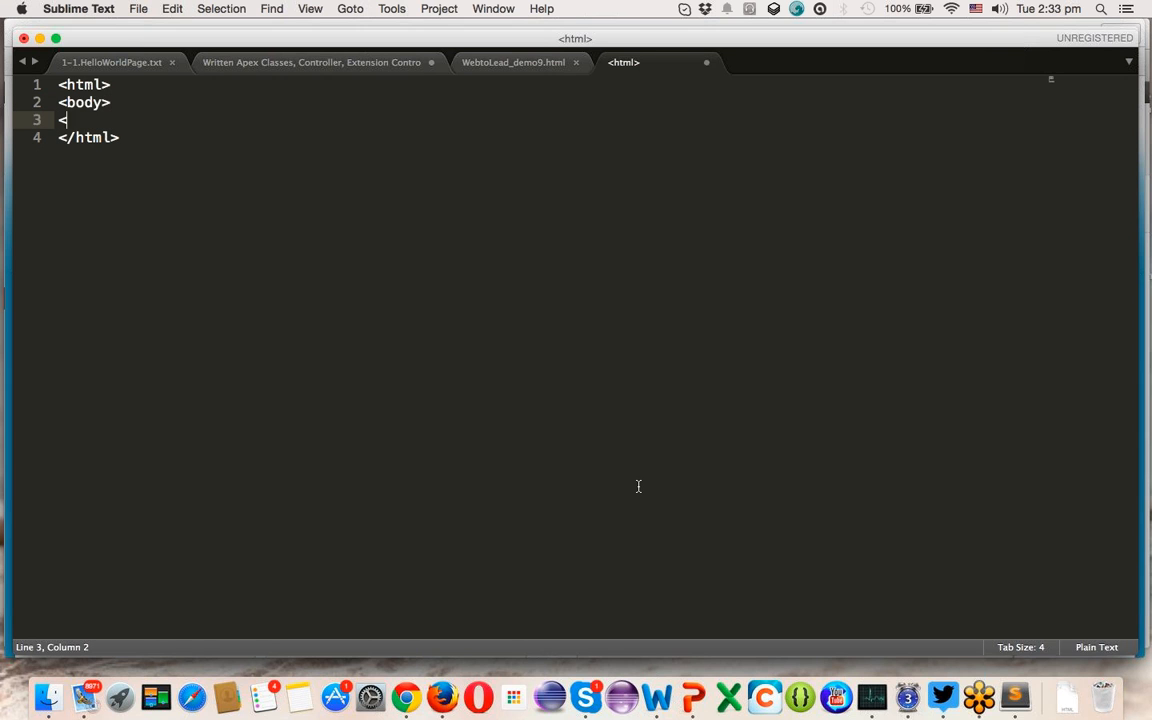
type(">/body>")
- Paste the generated case form HTML inside the body tags and start saving
key("super+shift+Return")
key("super+v")
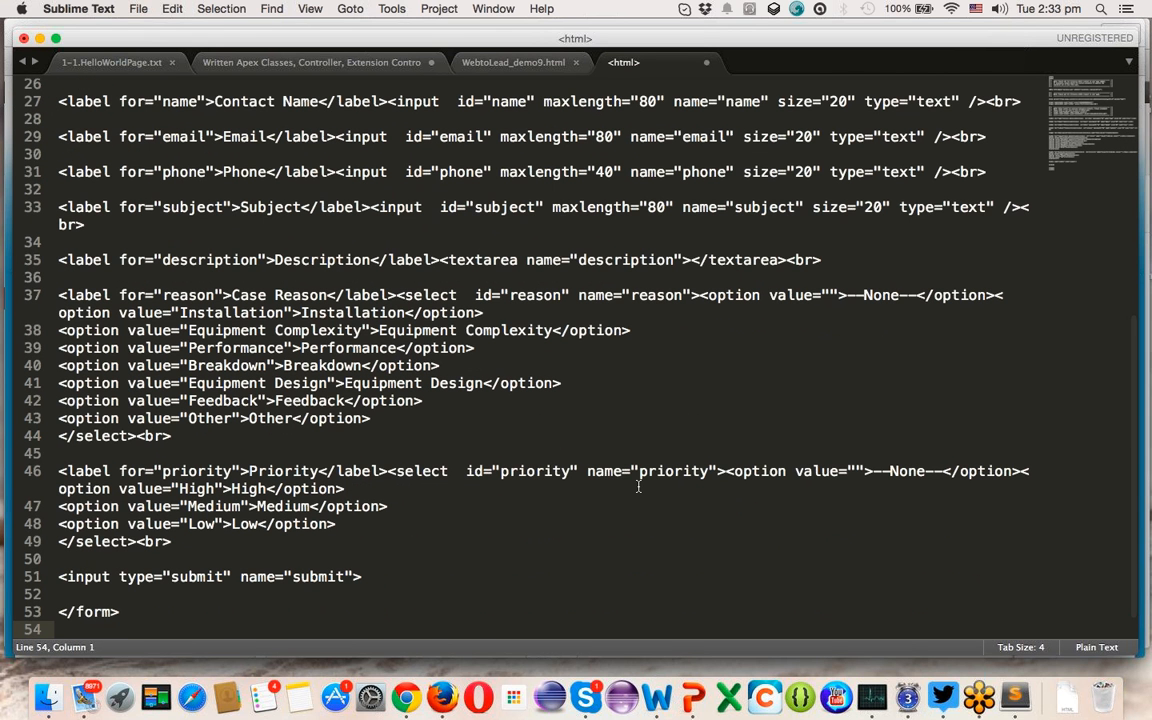
key("super+s")
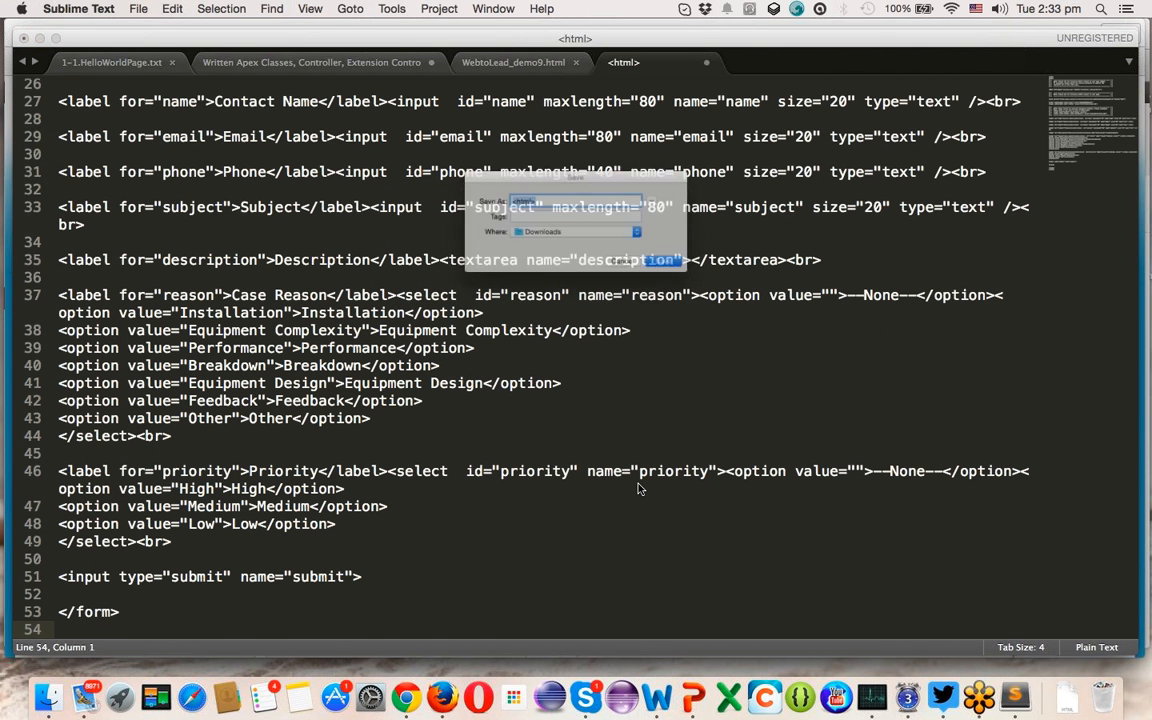
- Save the file as WebtoCase_demo9.html in Downloads
type("WebtoCase")
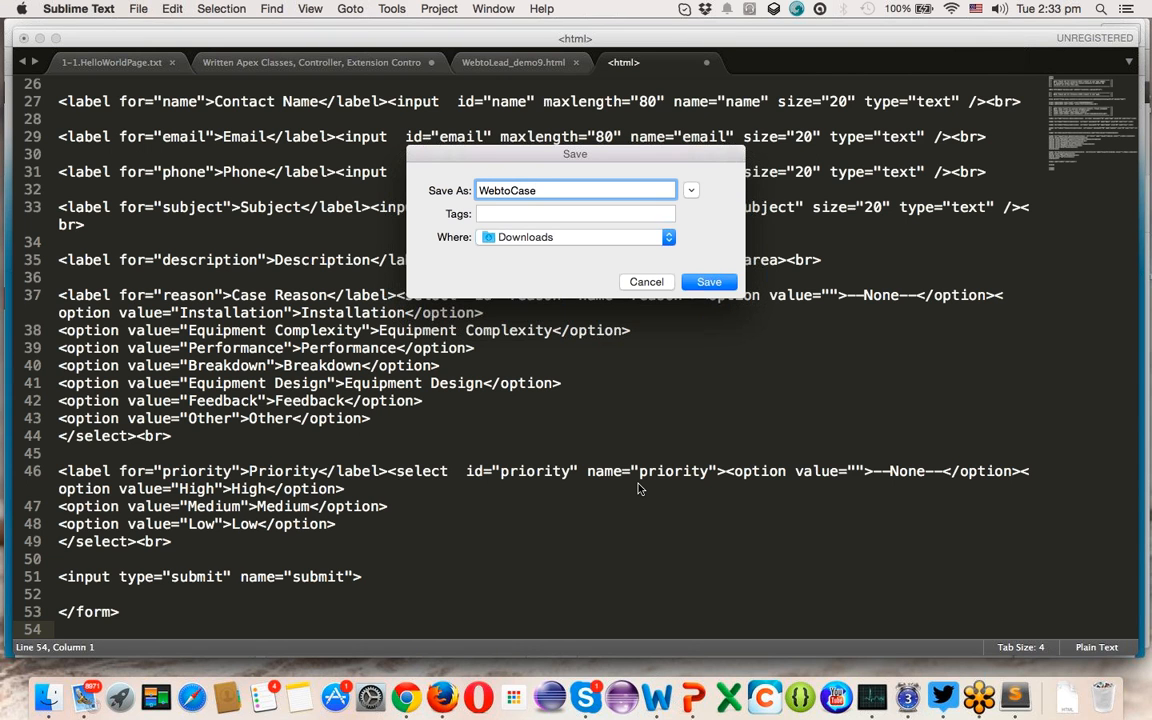
type("_demo9.html")
key("Return")
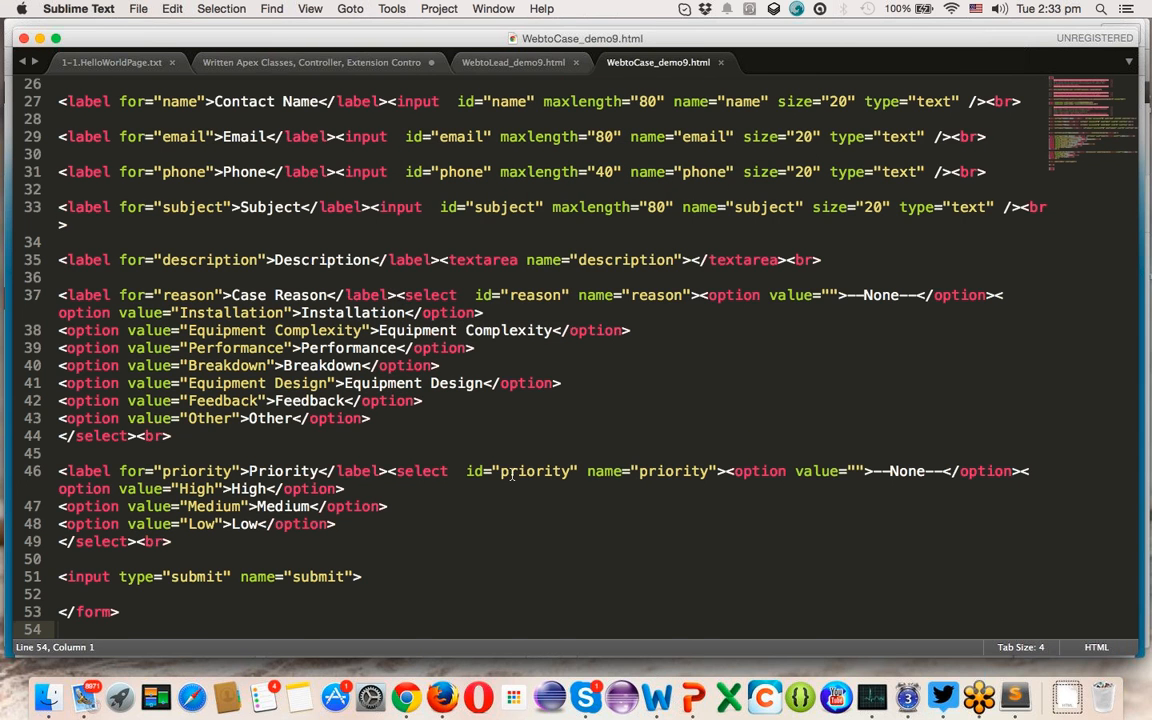
- Review the form code, highlighting the select elements, re-save the file, and return to Chrome
scroll(512, 475, "up", 8)
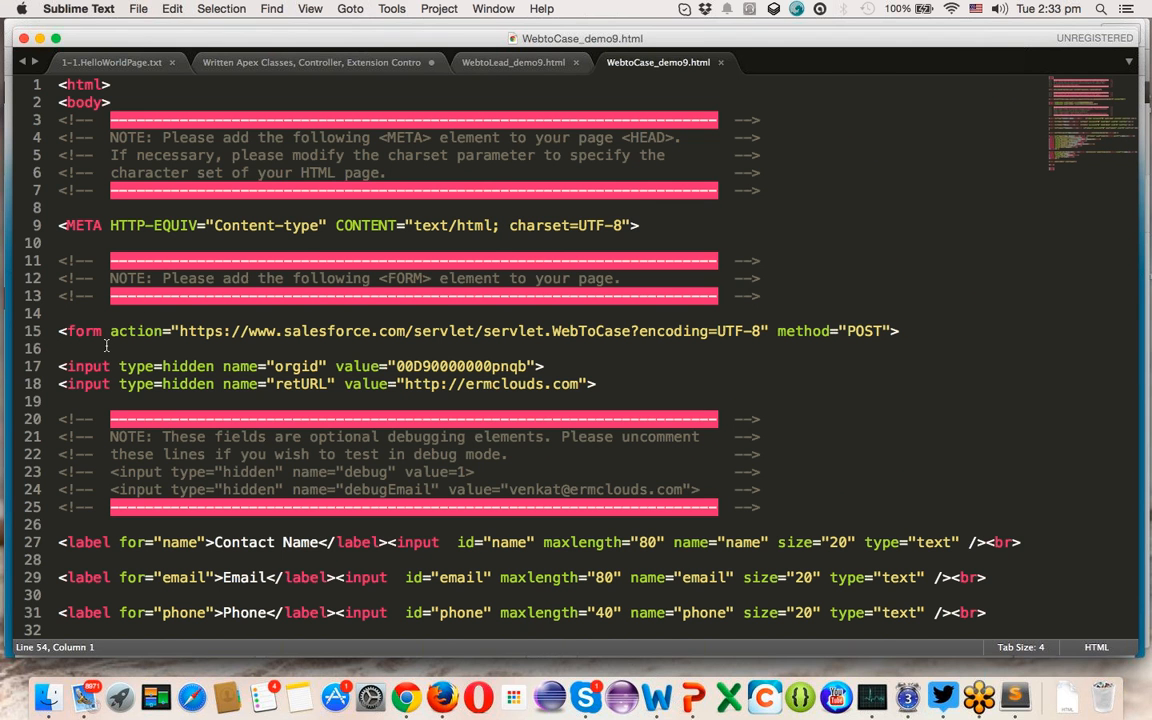
scroll(106, 345, "down", 6)
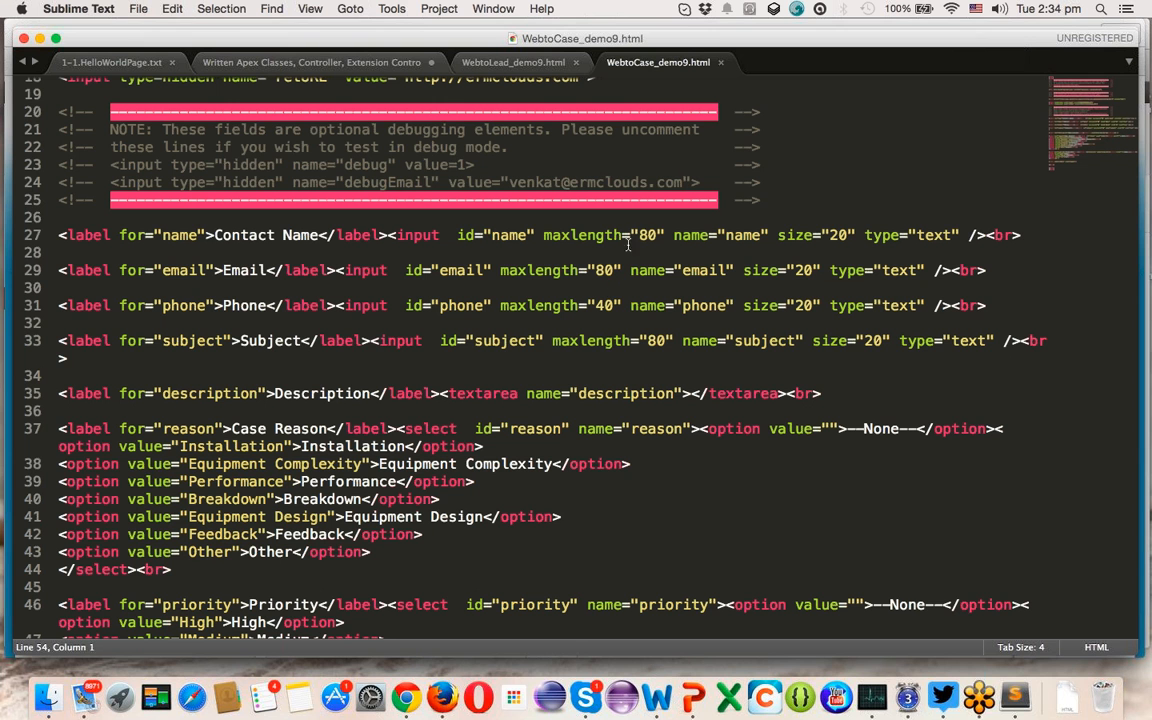
scroll(648, 335, "down", 5)
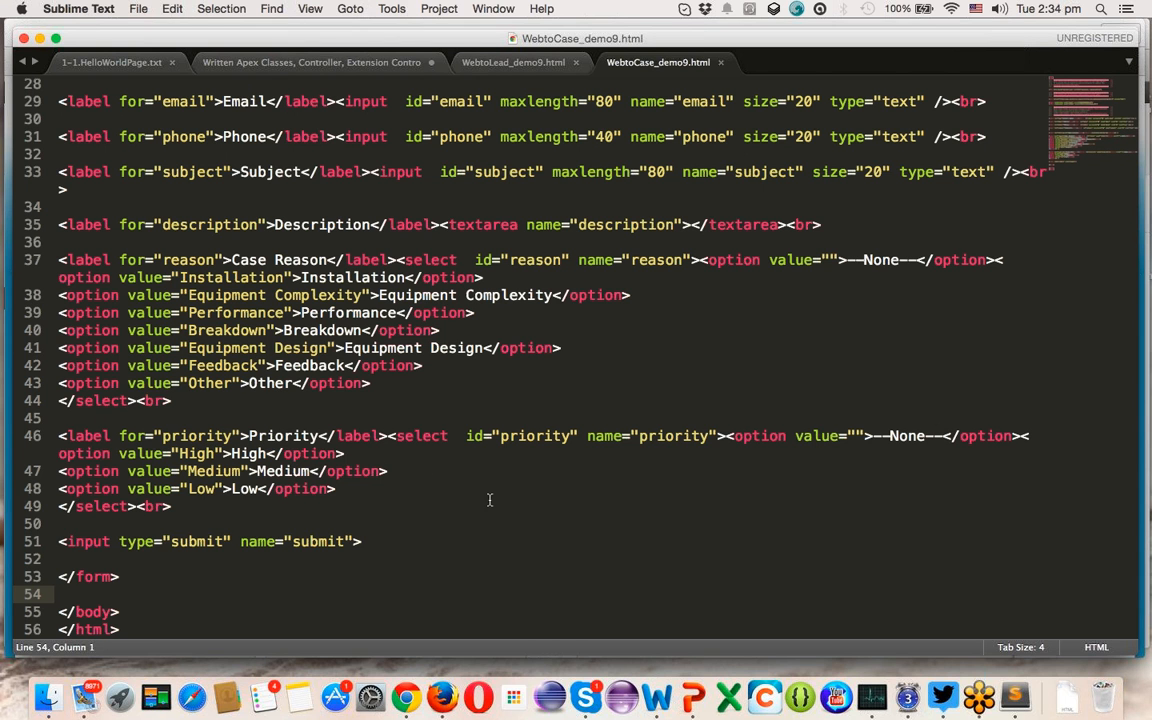
double_click(432, 436)
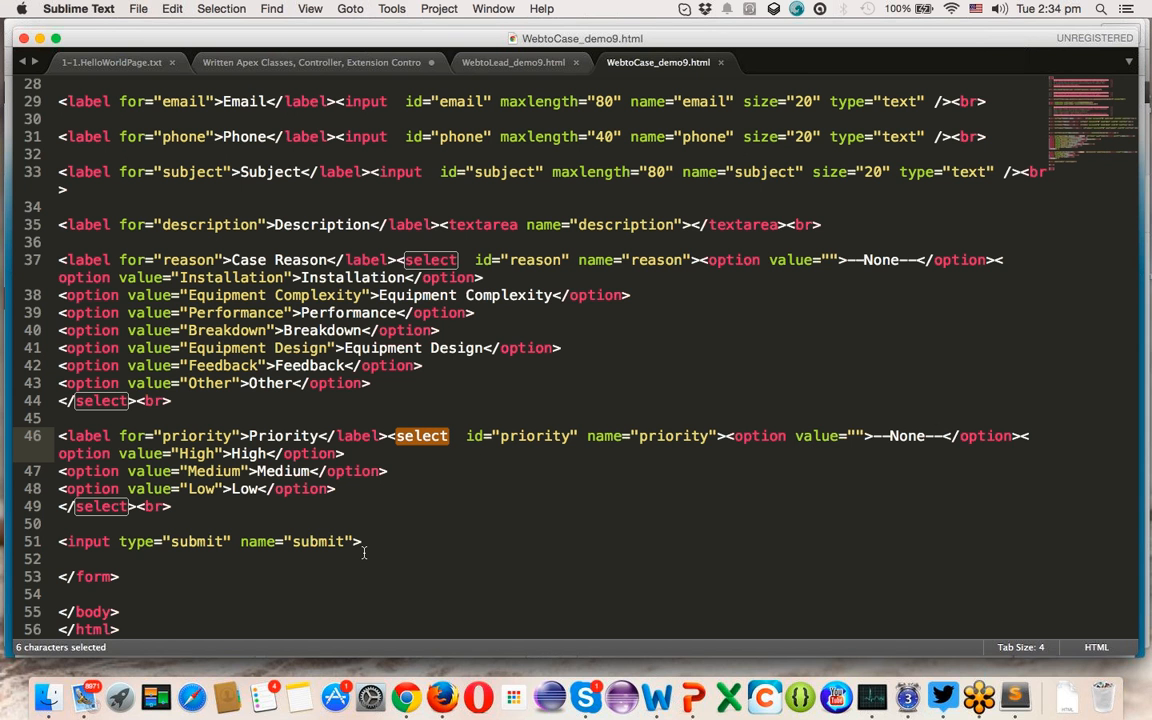
scroll(365, 553, "up", 9)
key("super+s")
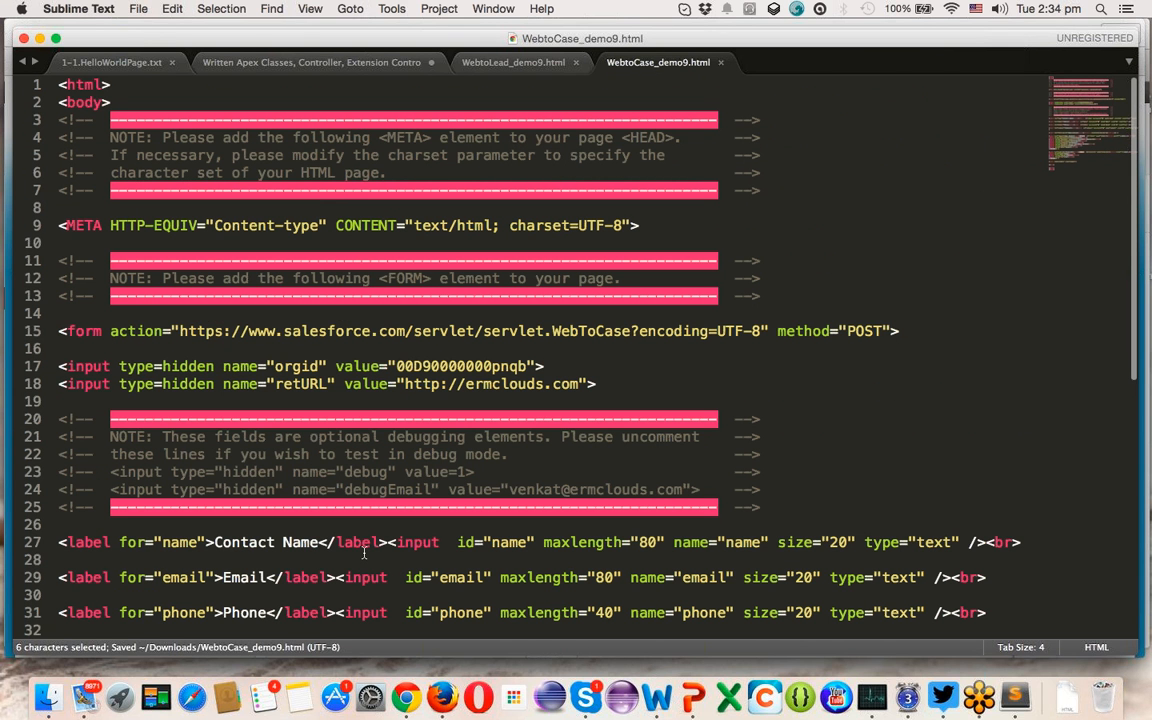
key("super+Tab")
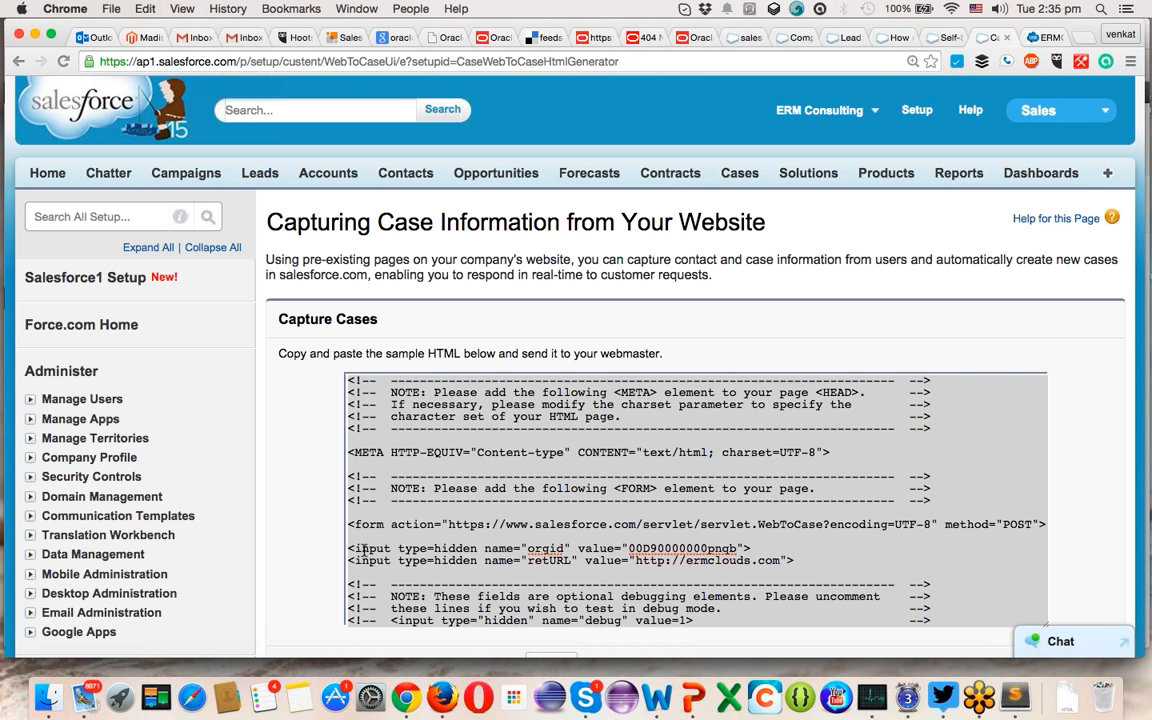
- Go to the systech lead's record, select its email and start converting the lead
left_click(363, 549)
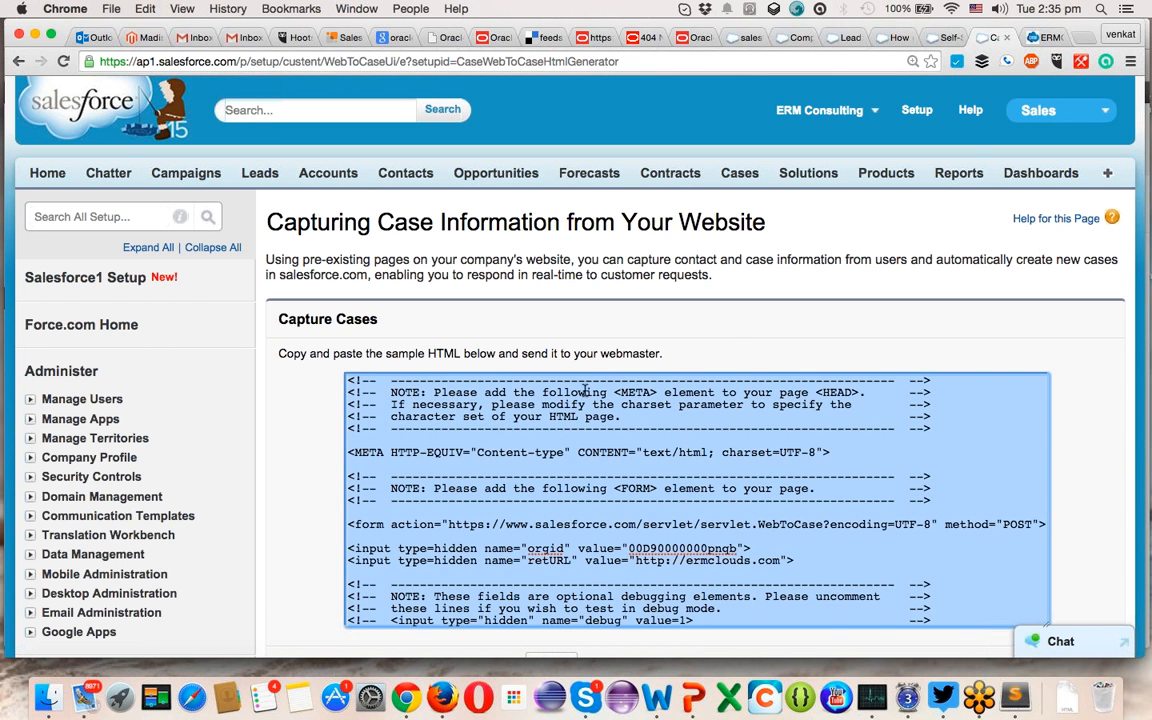
left_click(731, 40)
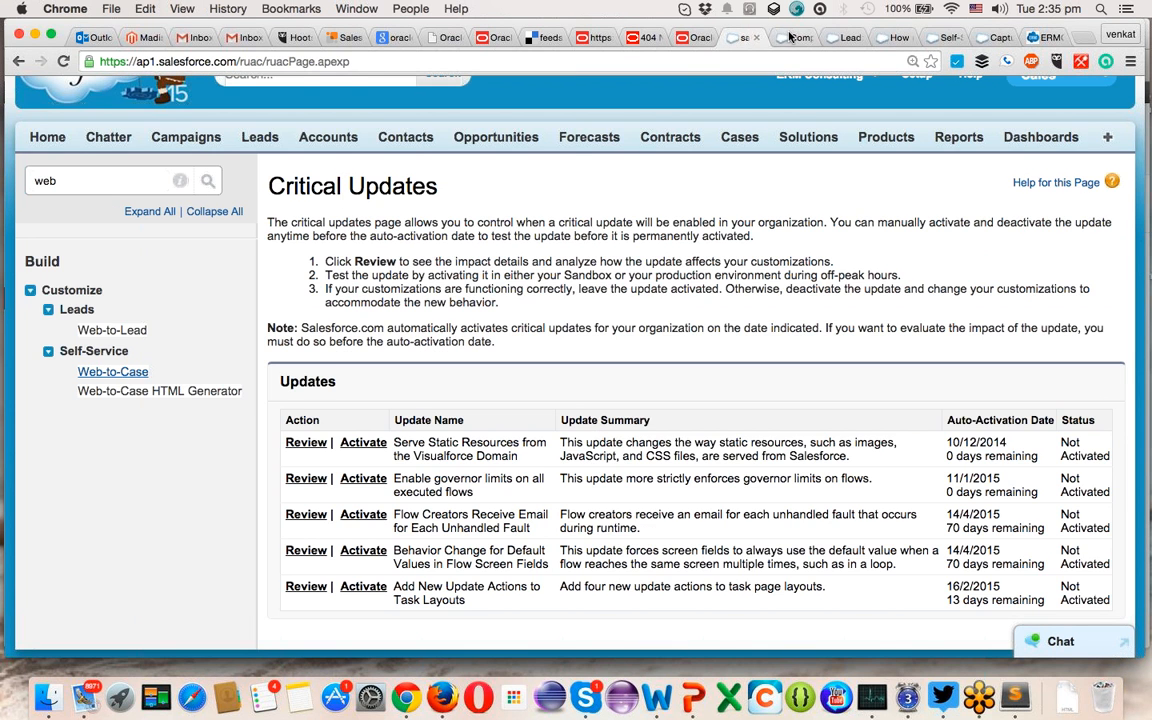
left_click(793, 37)
left_click(845, 37)
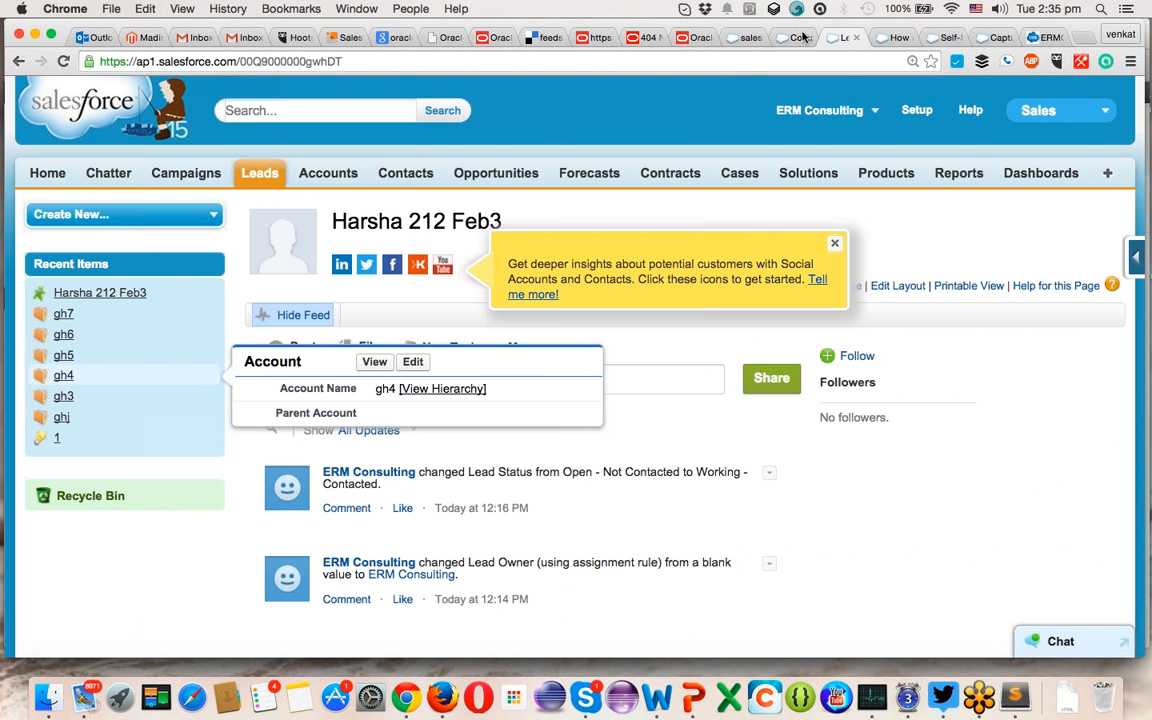
scroll(661, 520, "down", 5)
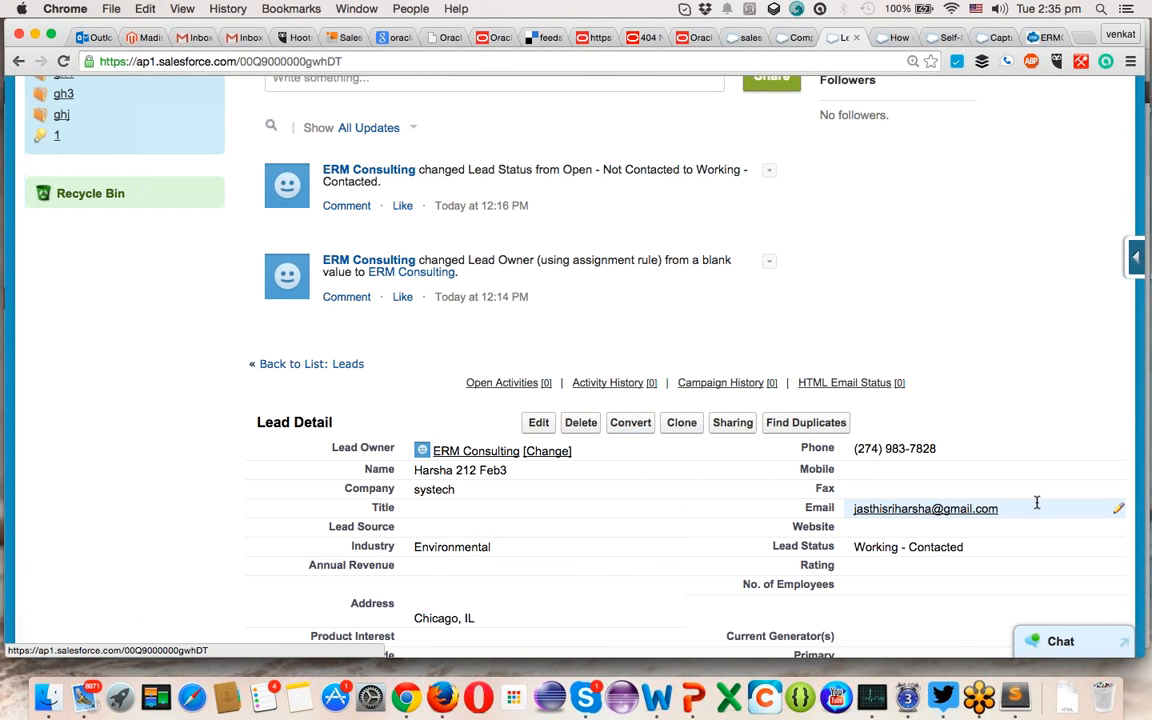
left_click_drag(1006, 509, 848, 506)
key("super+c")
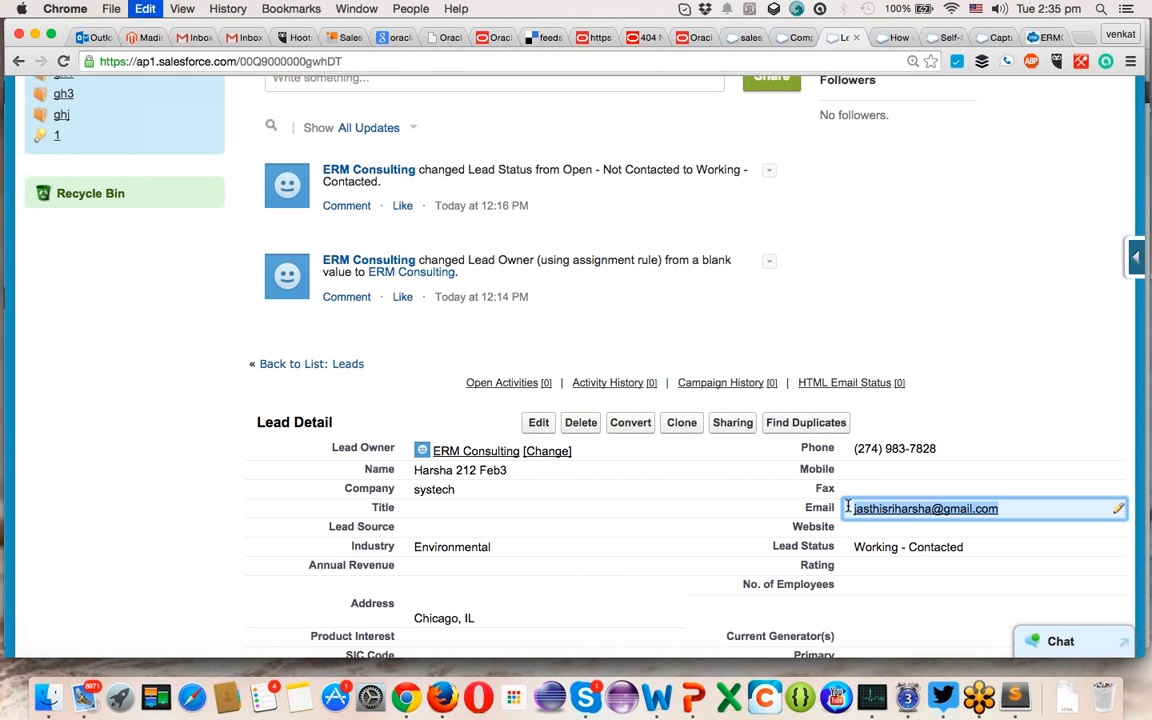
left_click(625, 424)
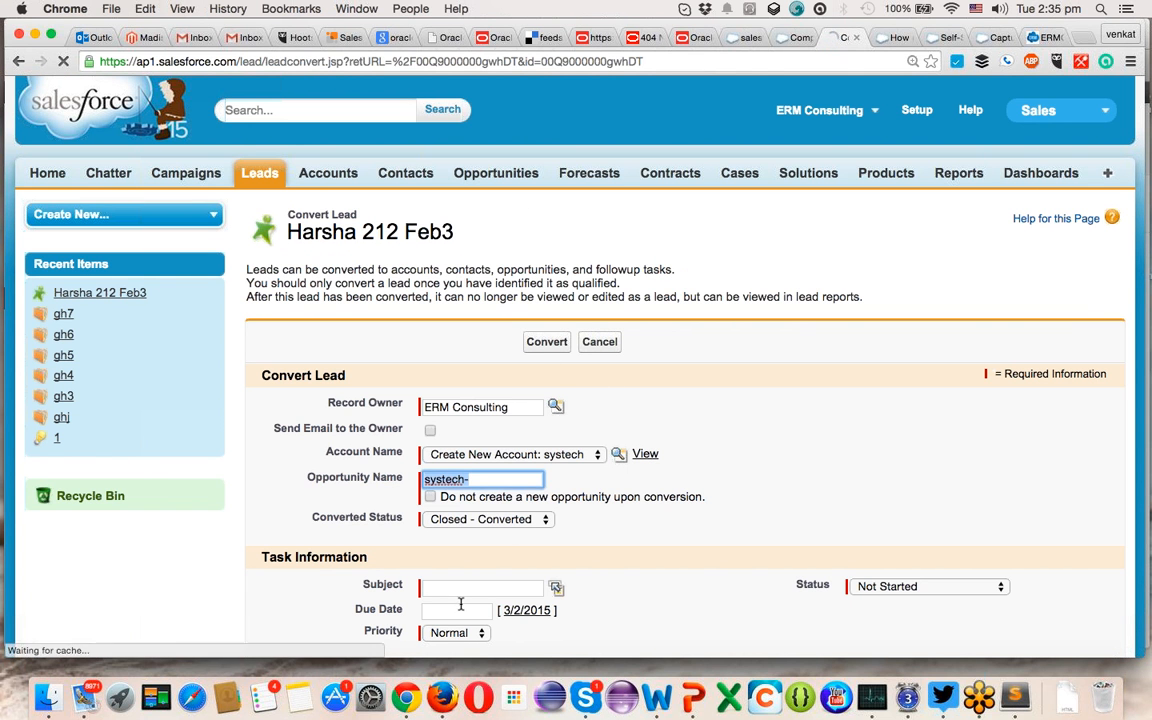
- Convert the systech lead with a follow-up task whose subject is 'wew'
left_click(458, 590)
type("wew")
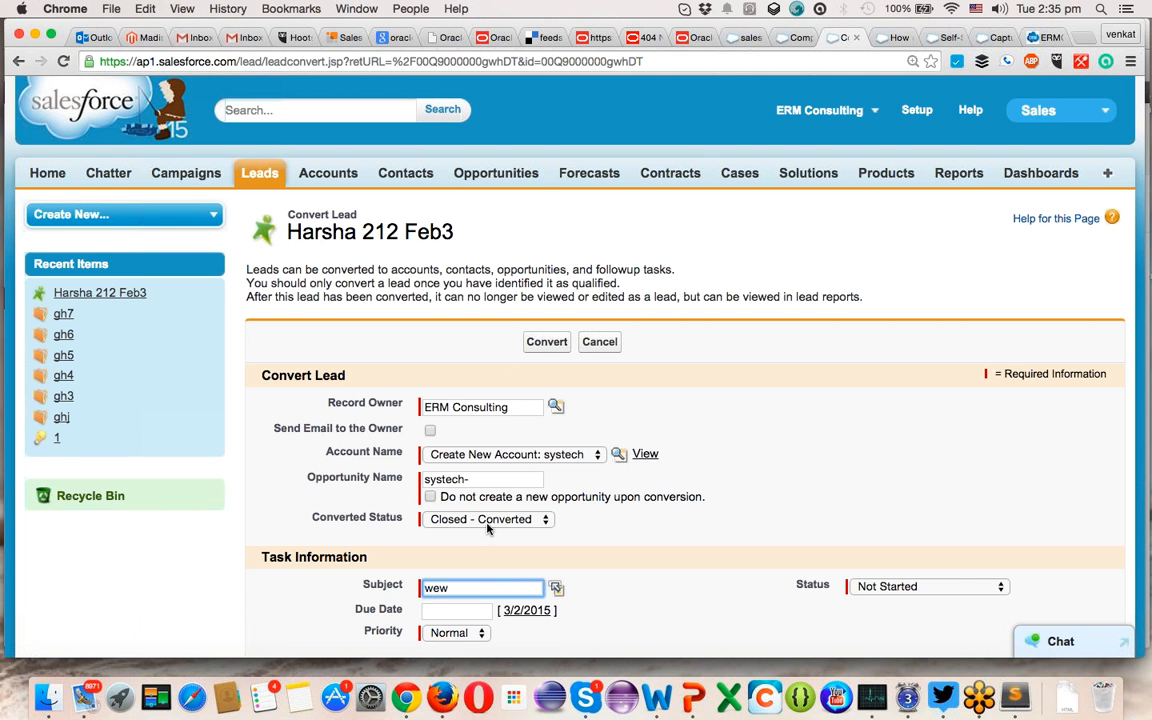
scroll(437, 413, "down", 2)
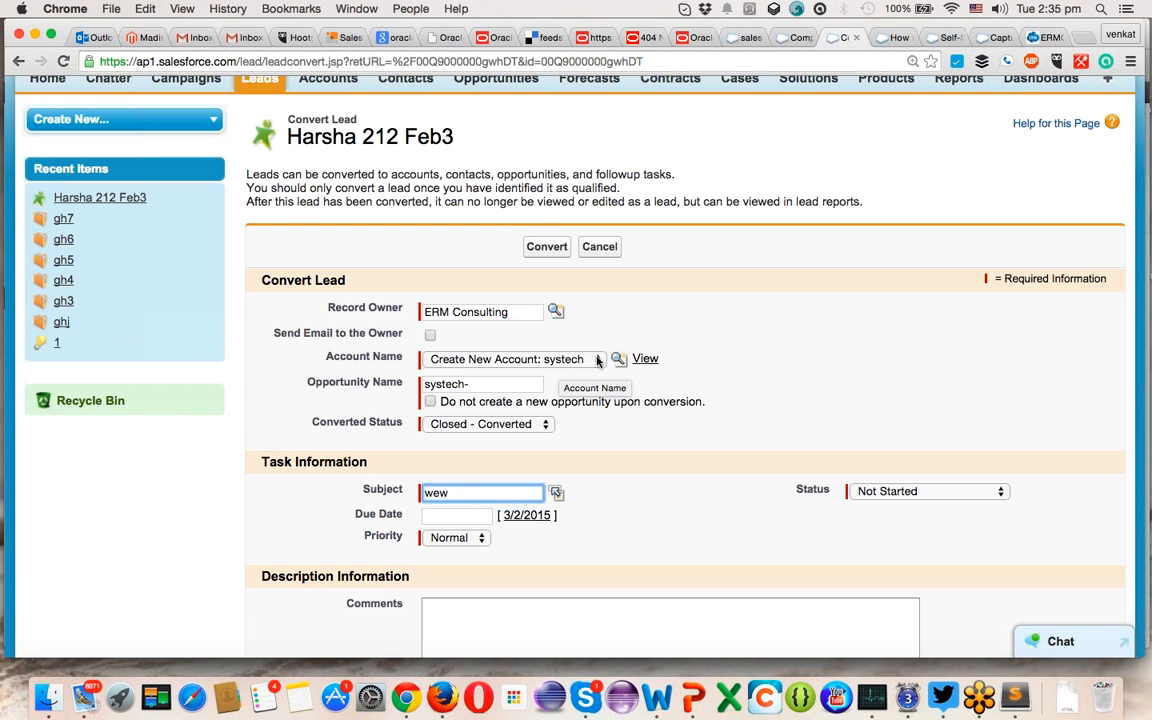
left_click(533, 246)
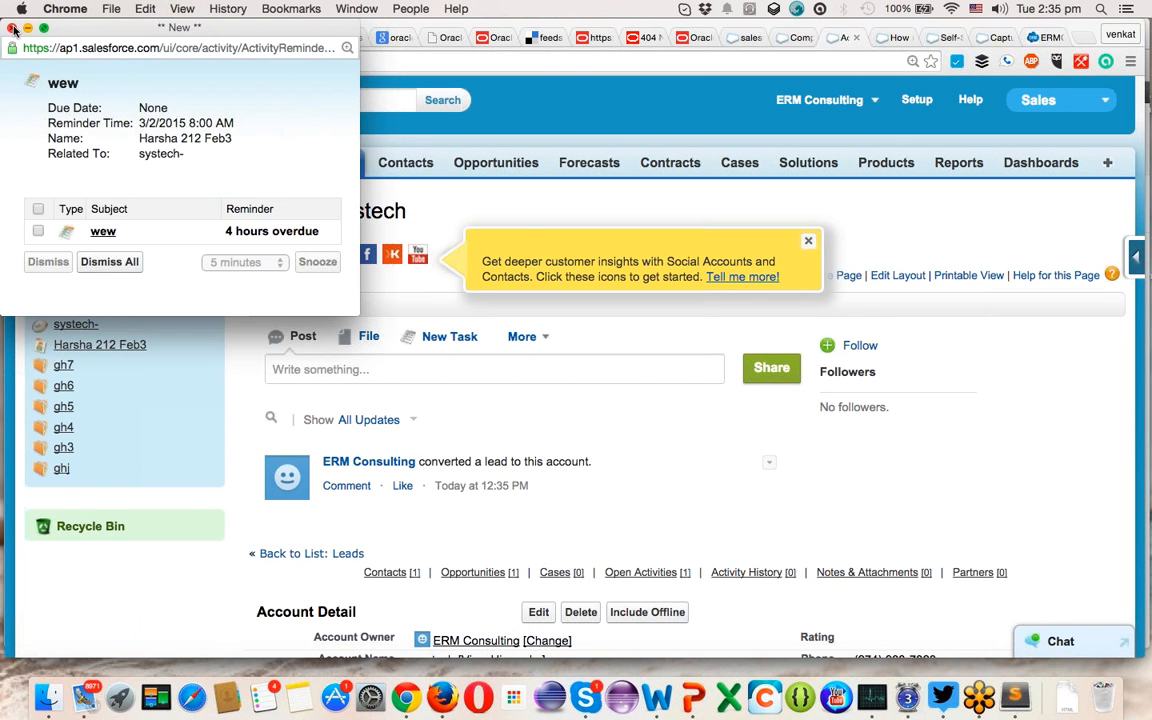
- Close the reminder and preview the systech account's Contacts, Opportunities and Cases lists
left_click(13, 29)
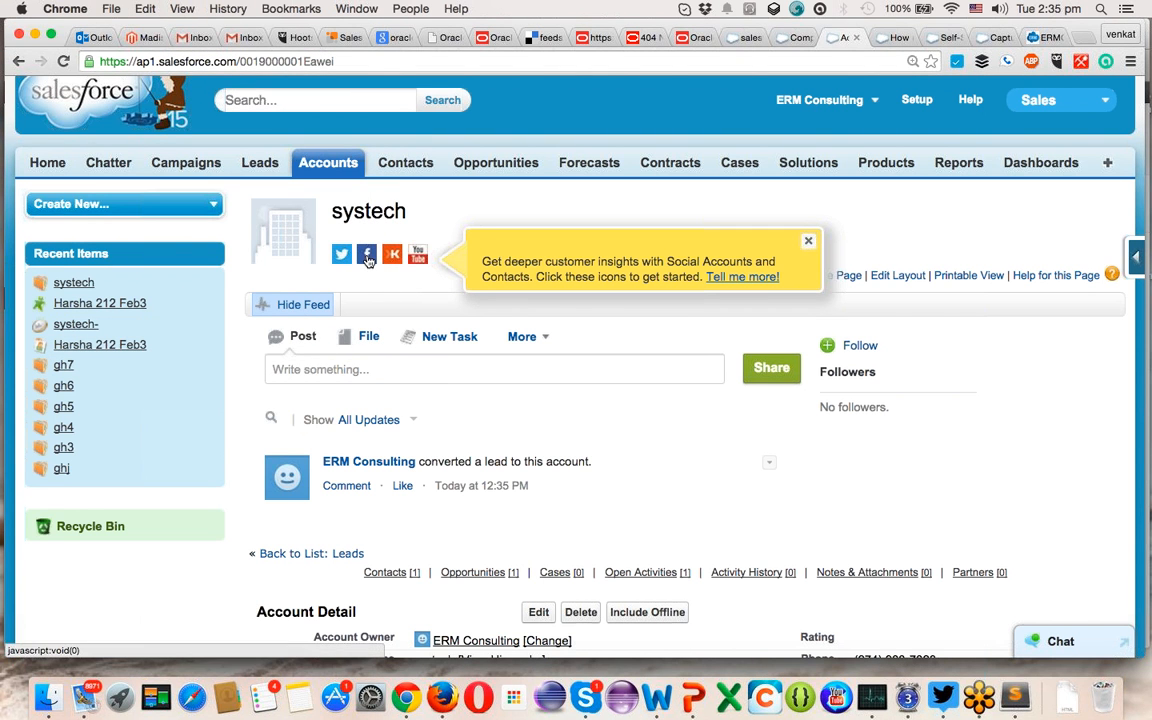
scroll(340, 240, "down", 5)
mouse_move(393, 352)
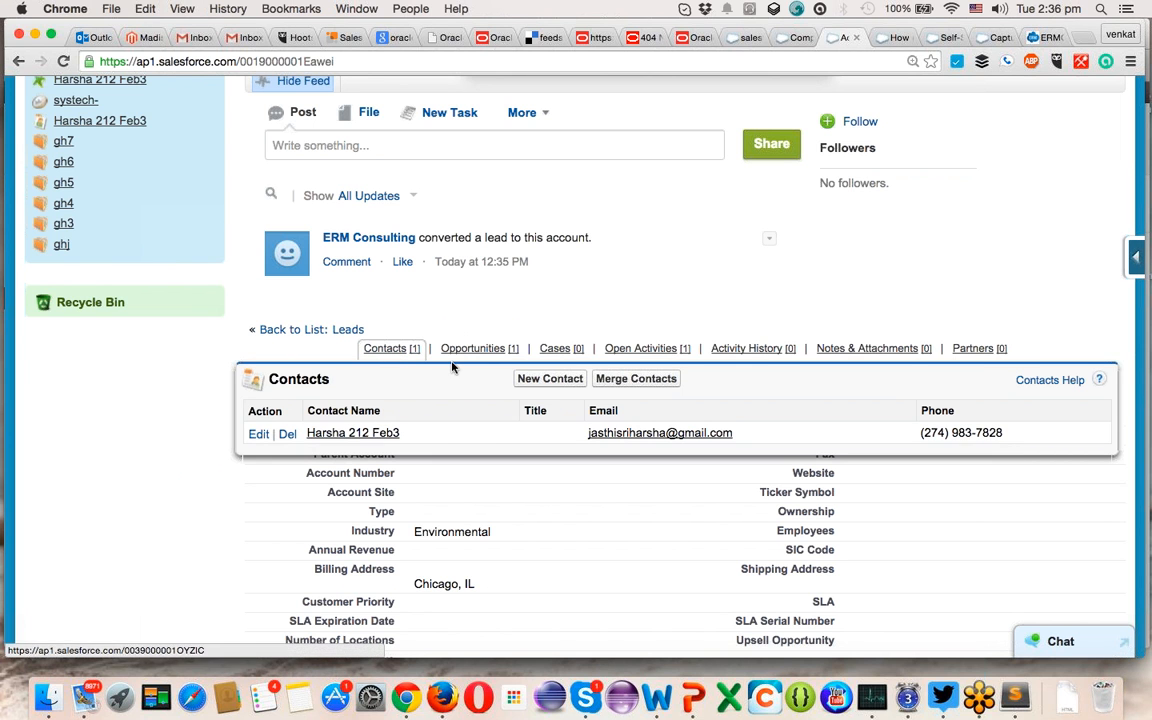
mouse_move(473, 348)
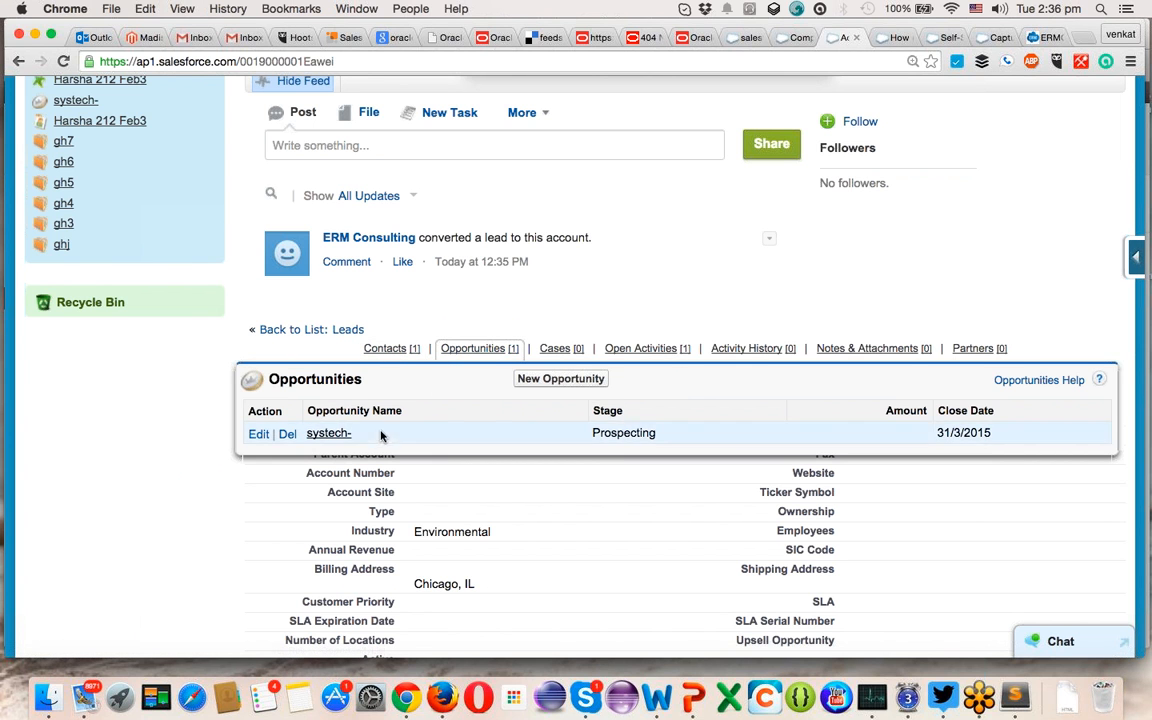
mouse_move(575, 355)
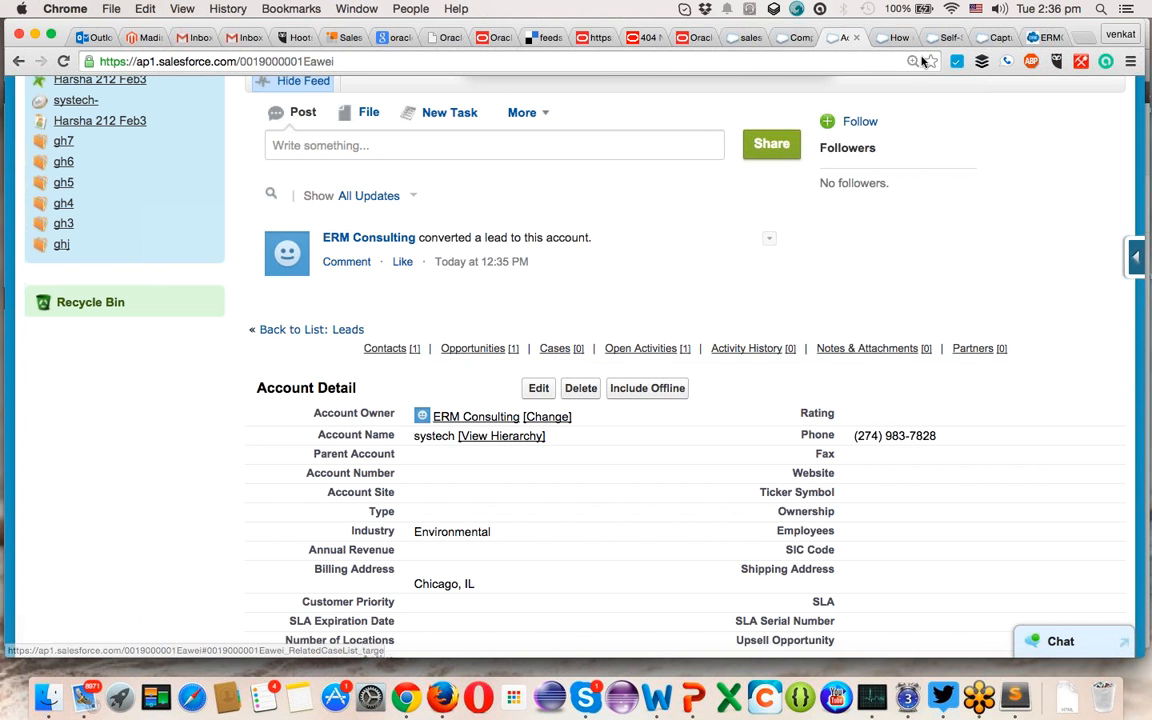
- Open WebtoCase_demo9.html from the Downloads folder in Chrome
left_click(45, 697)
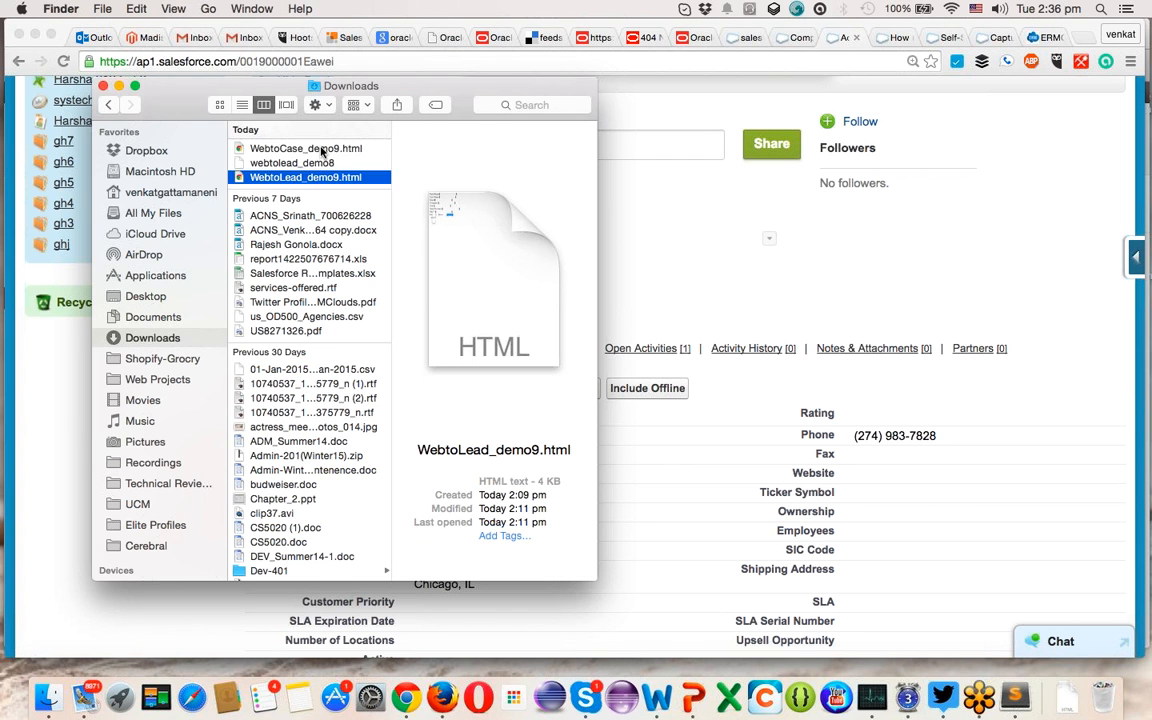
double_click(318, 148)
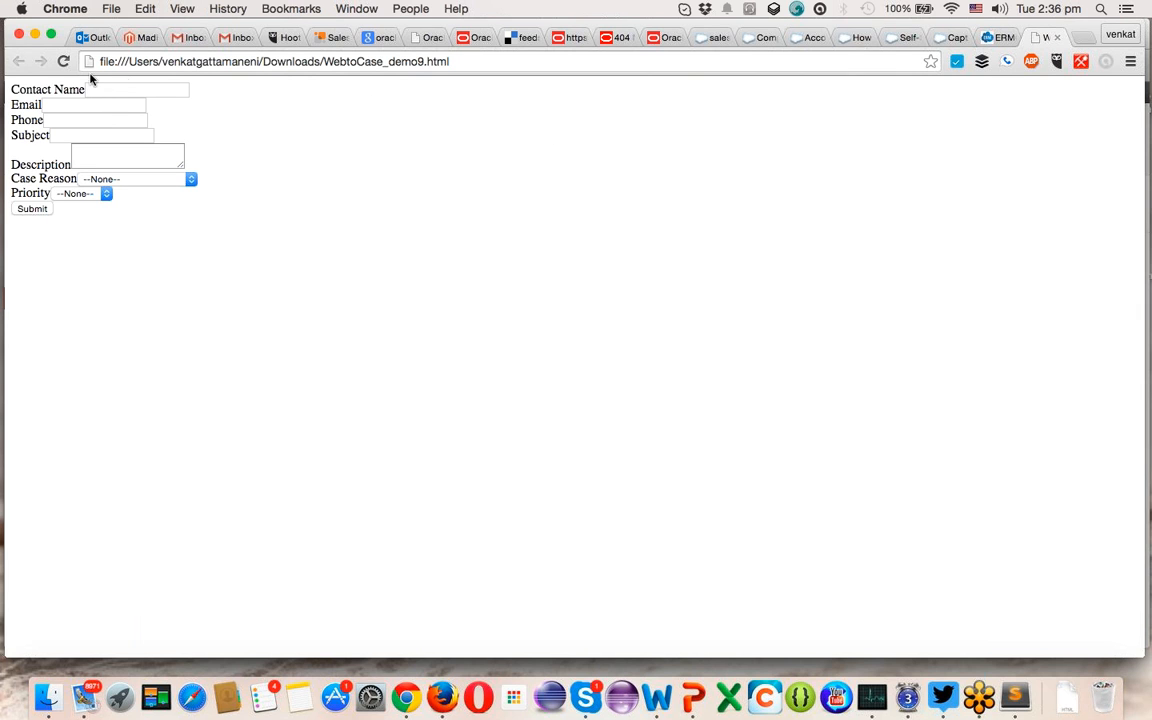
left_click(109, 90)
- Enter the contact's e-mail and phone number, and type the subject 'problem with APEX'
key("Tab")
key("super+v")
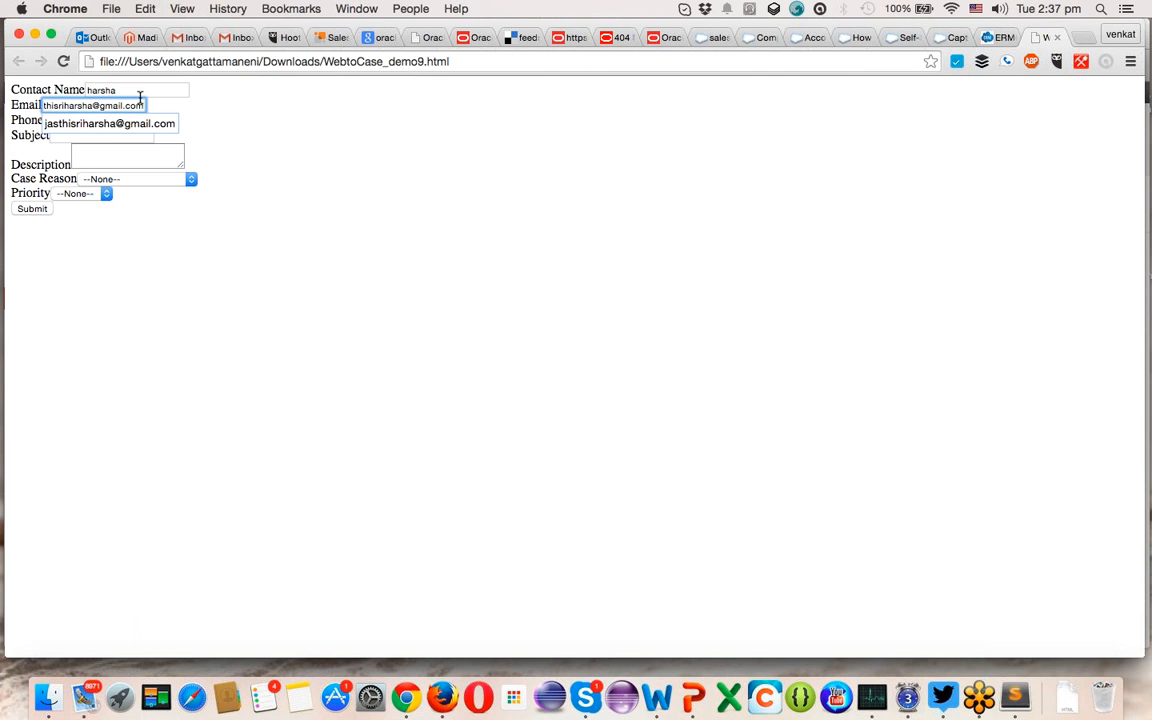
left_click(194, 135)
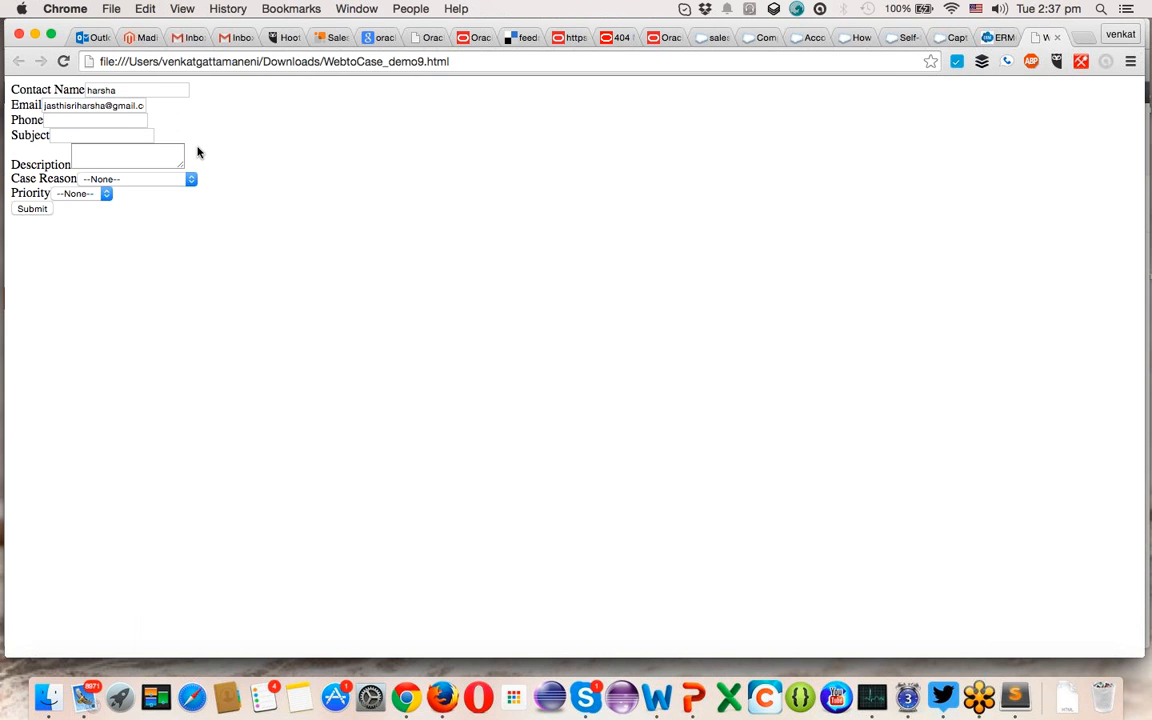
left_click(95, 120)
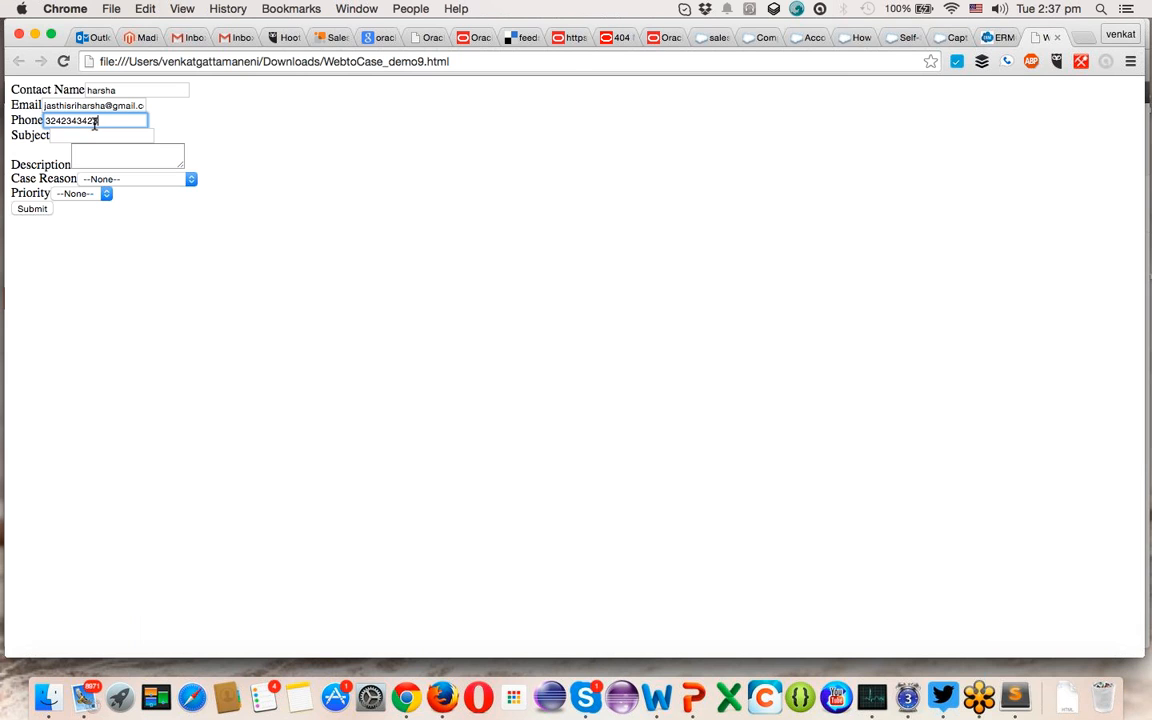
left_click(95, 135)
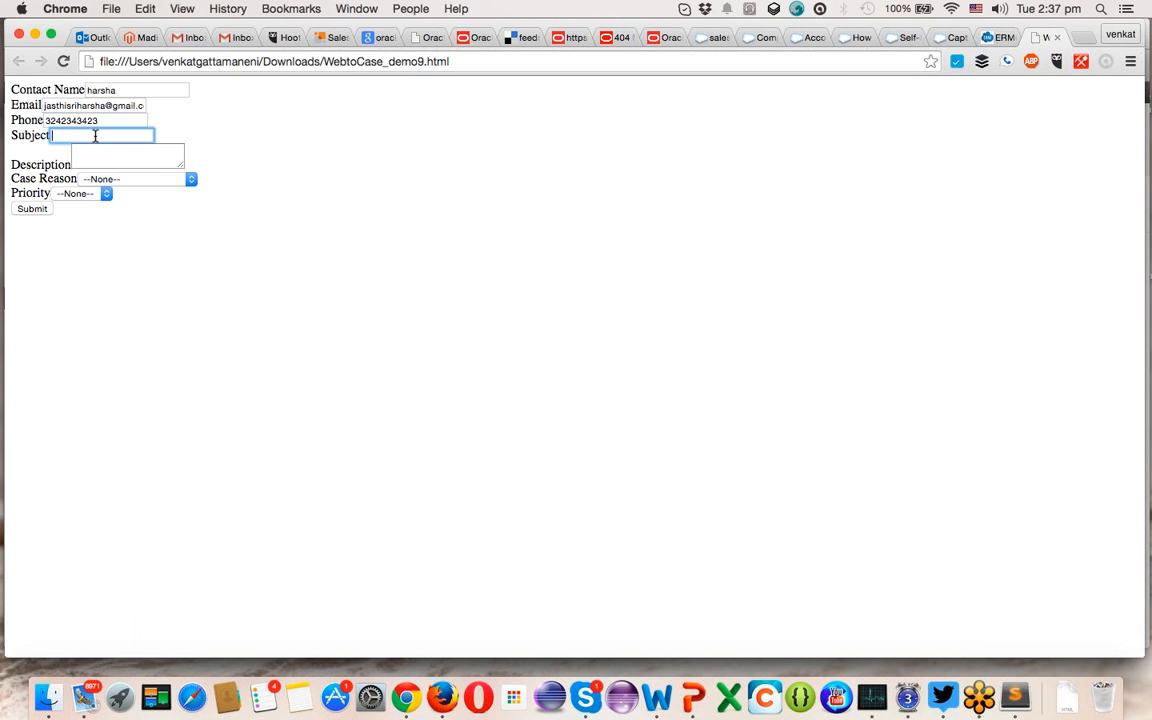
type("problem")
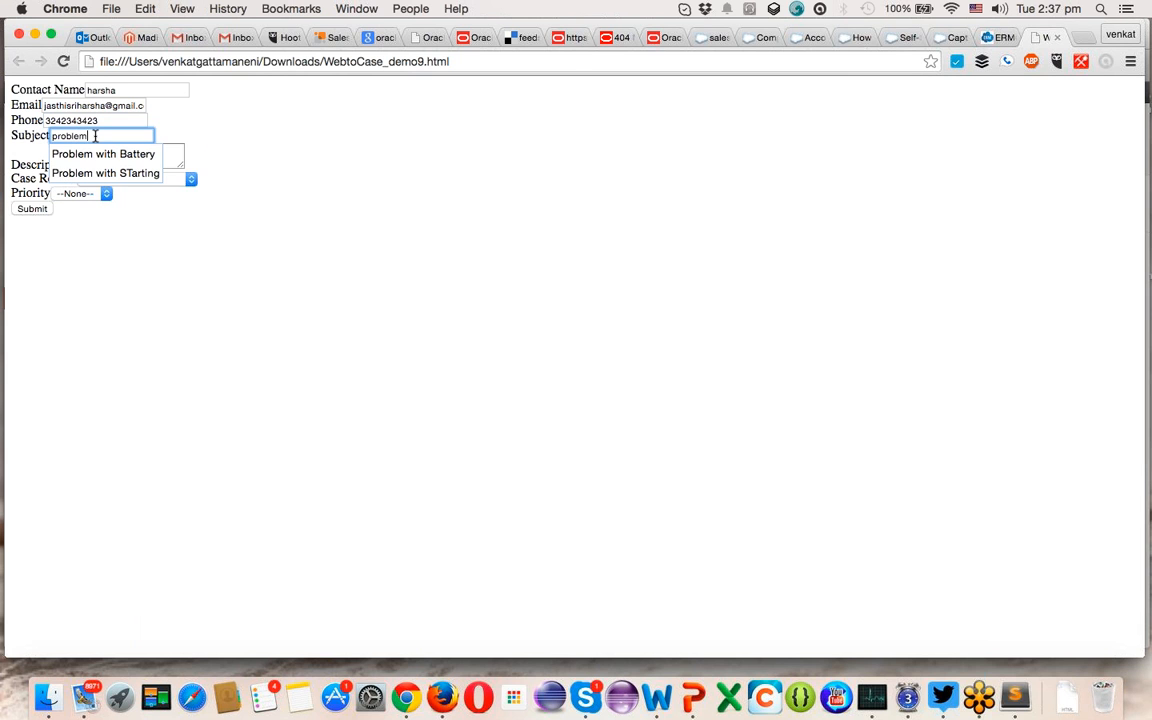
type(" with APEX")
- Add description 'Problem with coding and integrations', reason Performance, priority High, and submit the form
key("Tab")
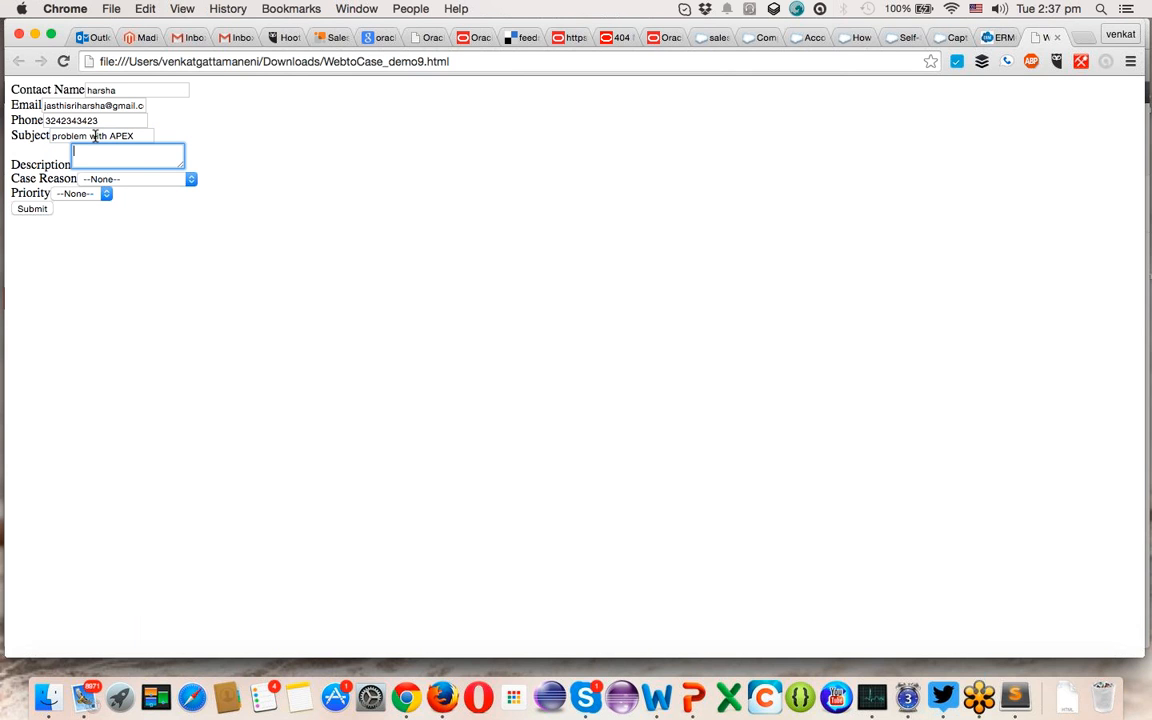
type("Problem with coding and inte")
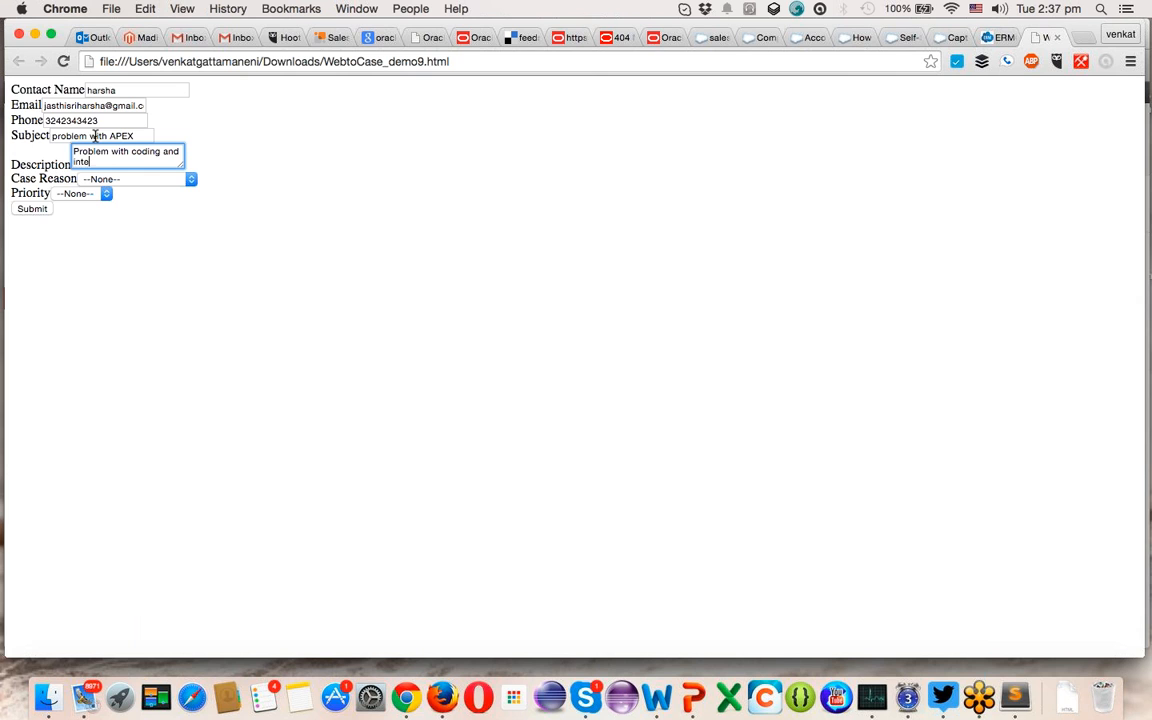
type("grations")
left_click(129, 178)
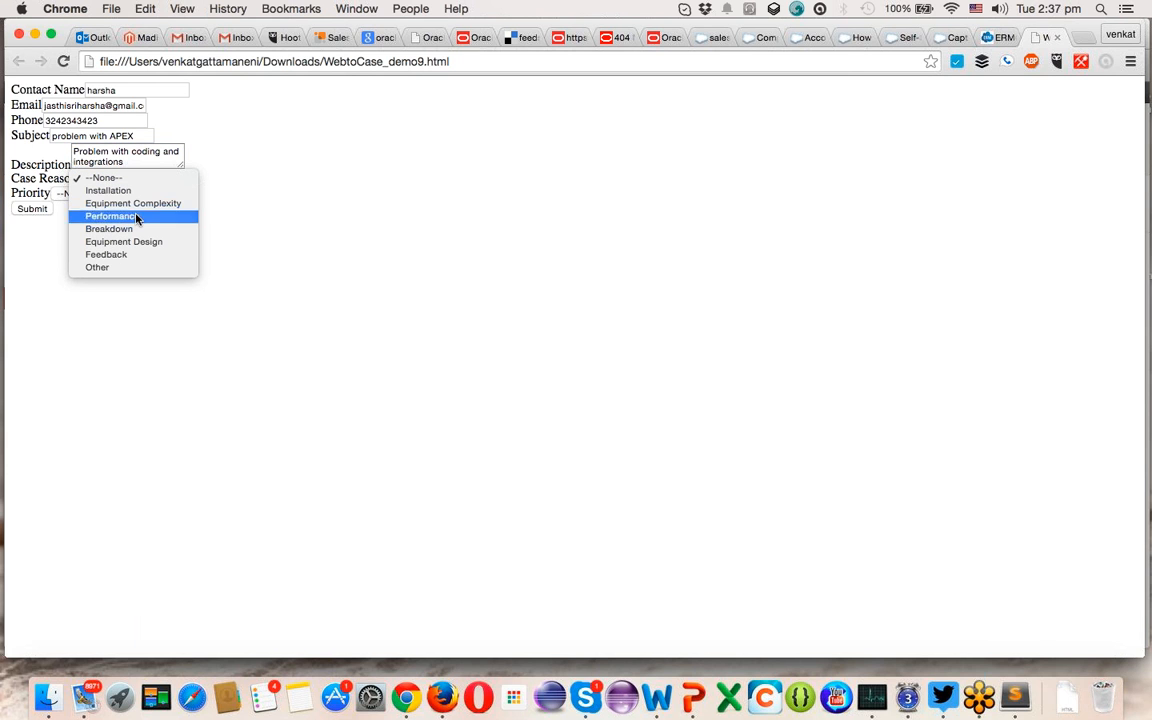
left_click(137, 216)
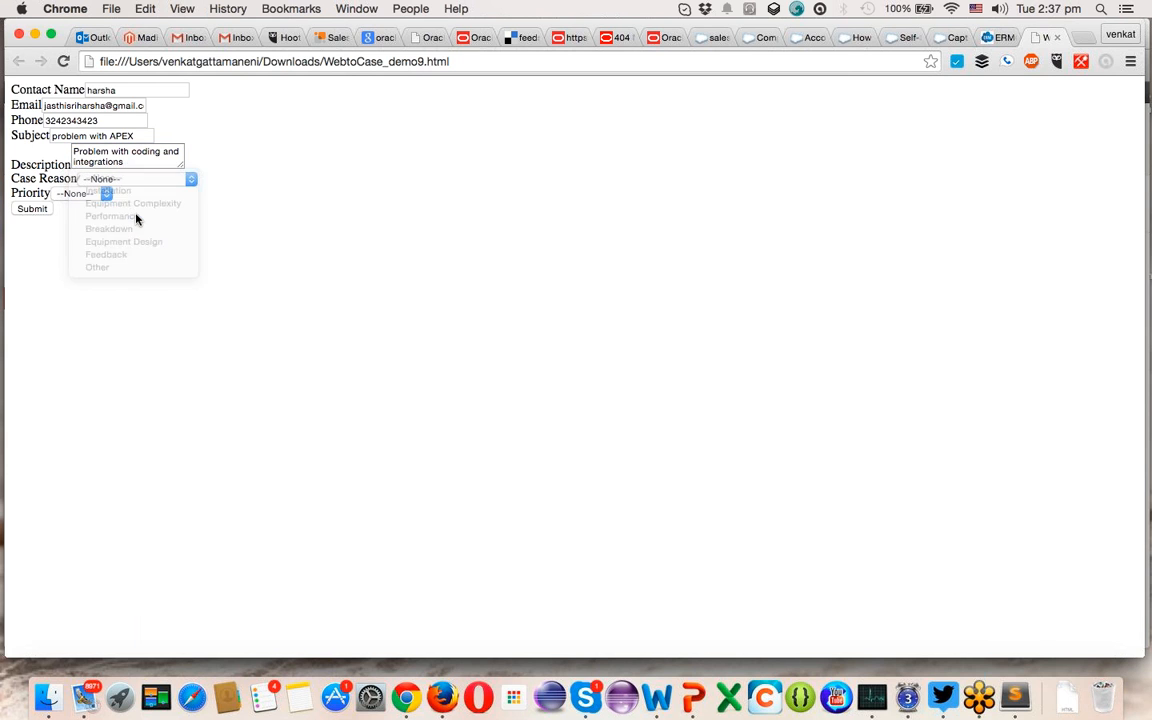
left_click(83, 195)
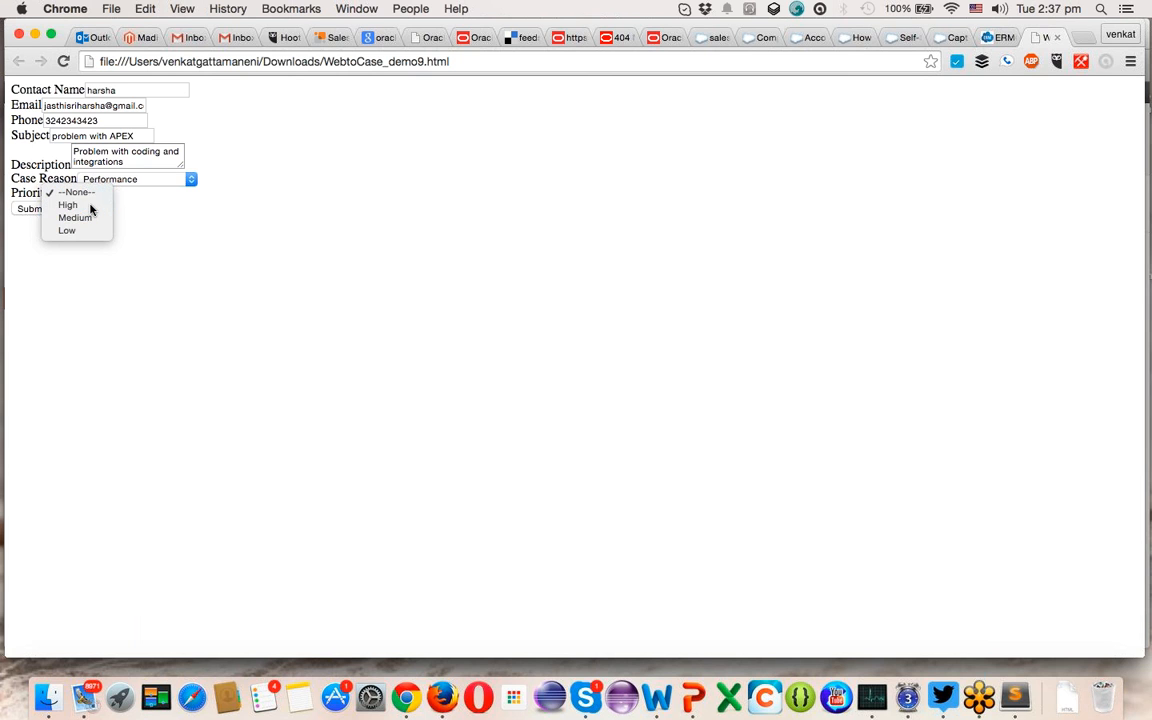
left_click(88, 206)
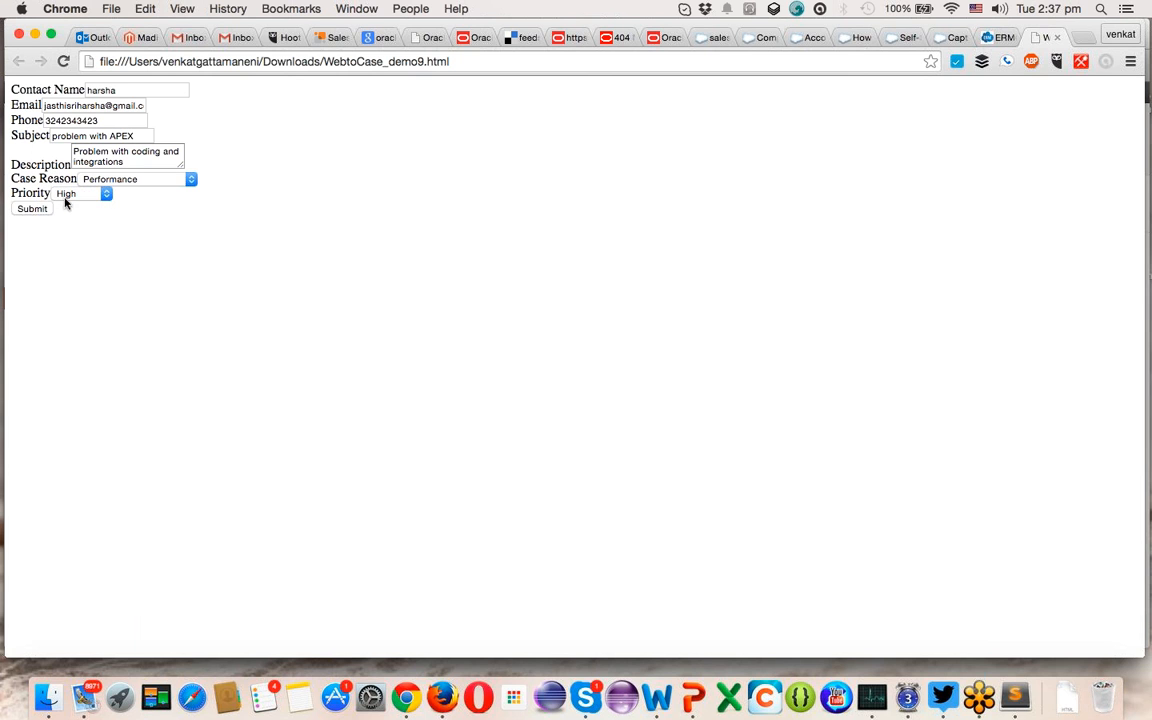
left_click(66, 196)
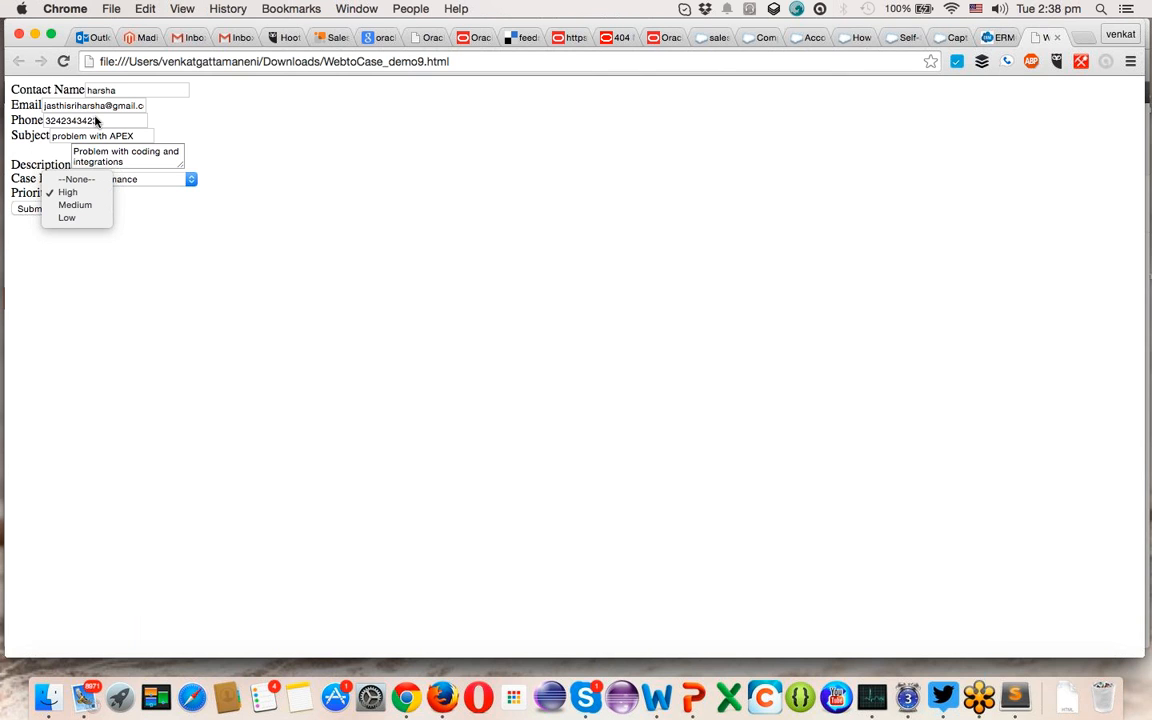
left_click(77, 196)
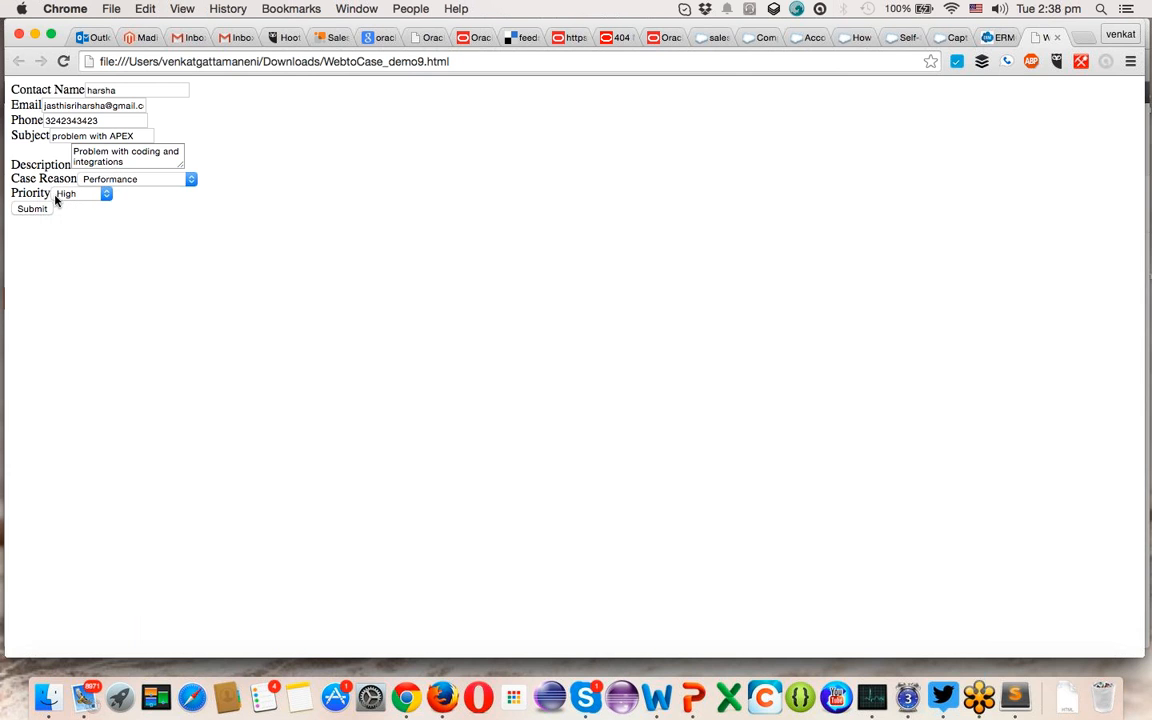
left_click(41, 210)
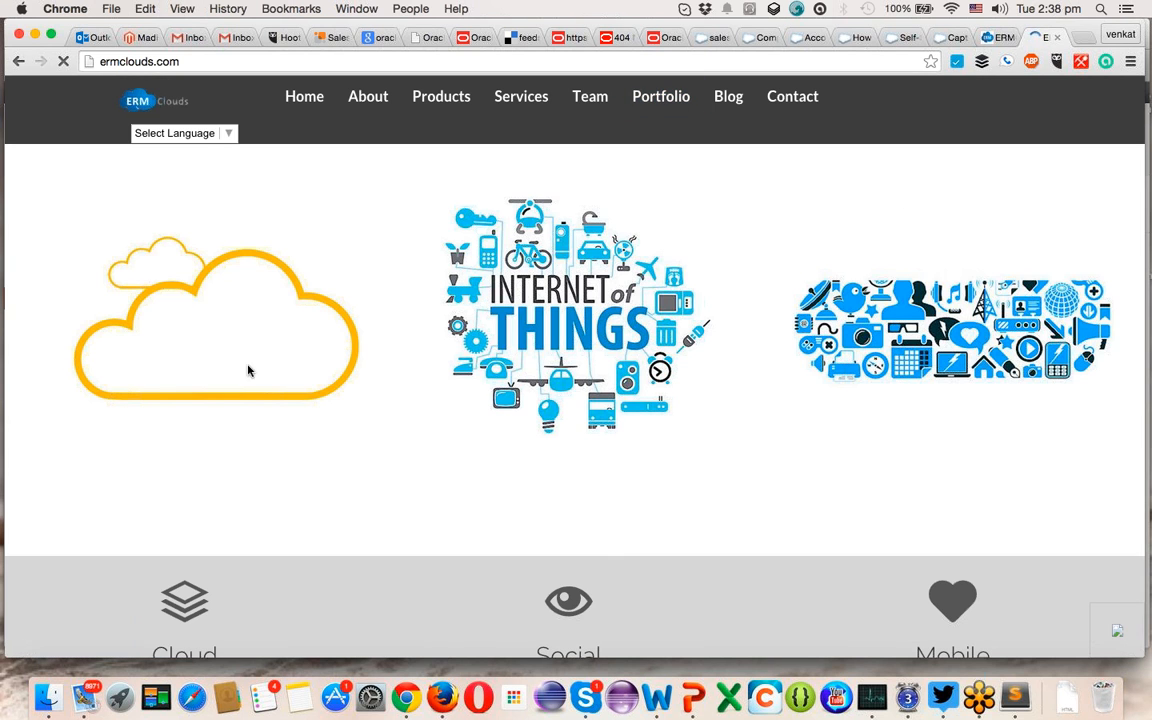
- Select the ermclouds.com address on the ERM Clouds home page
double_click(168, 58)
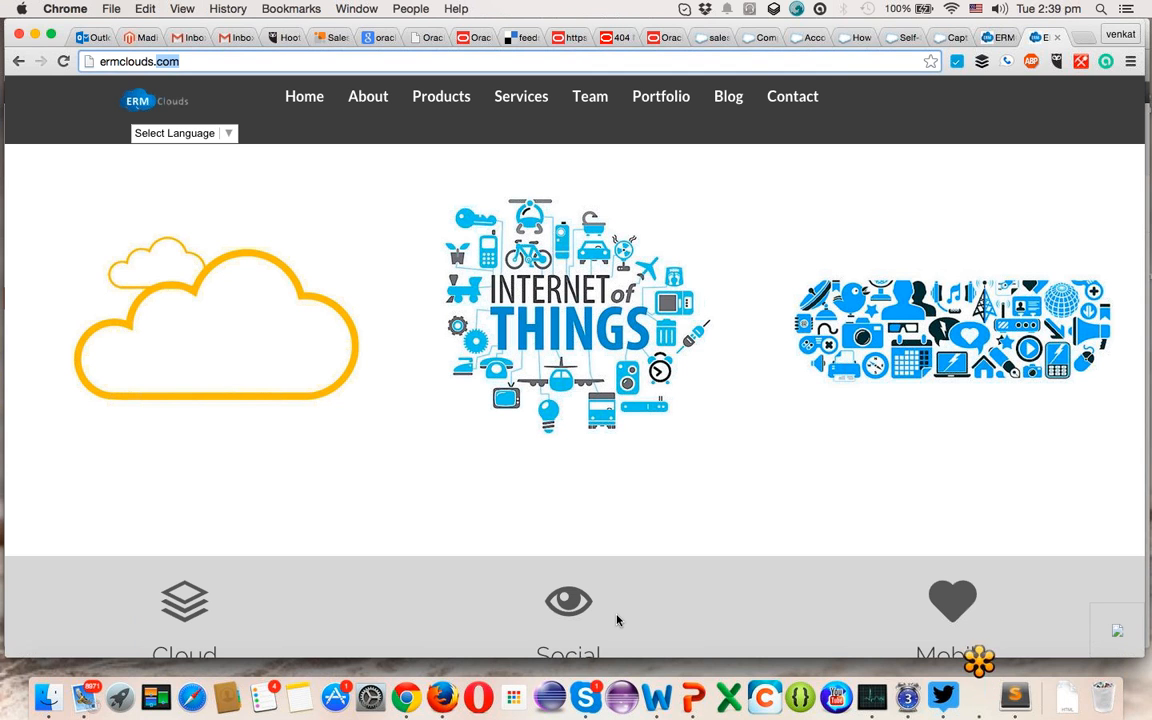
- Reload the systech account page and preview the new 'problem with APEX' case under Cases
left_click(812, 37)
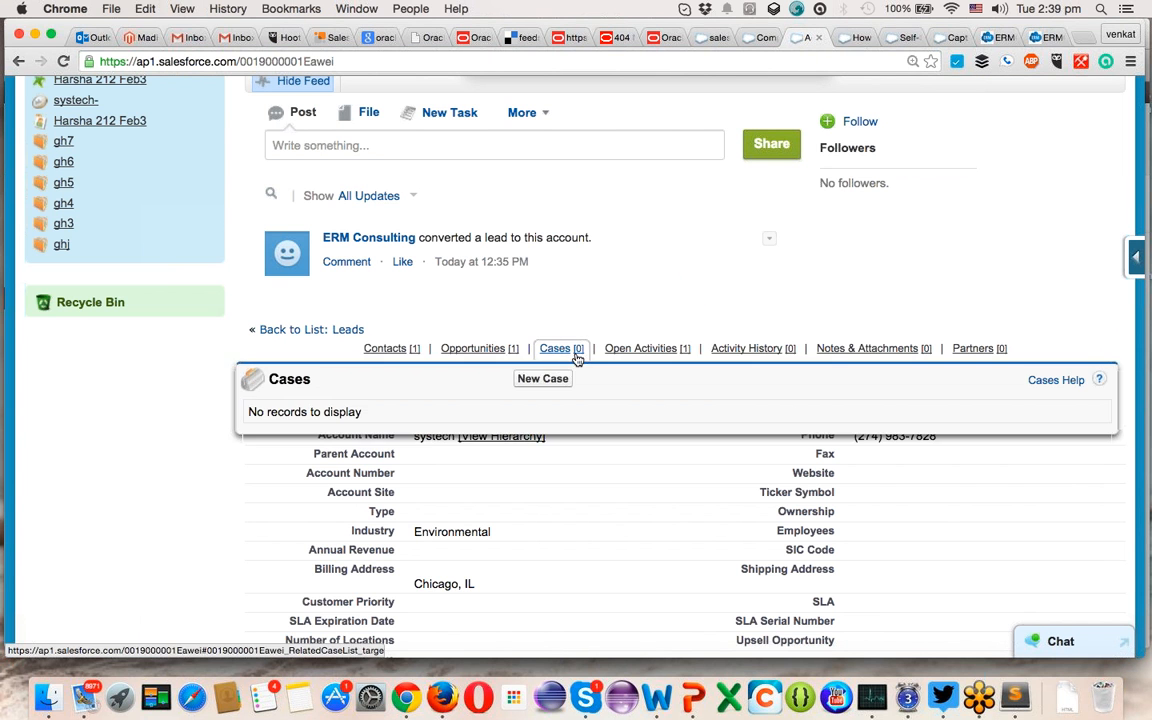
key("super+r")
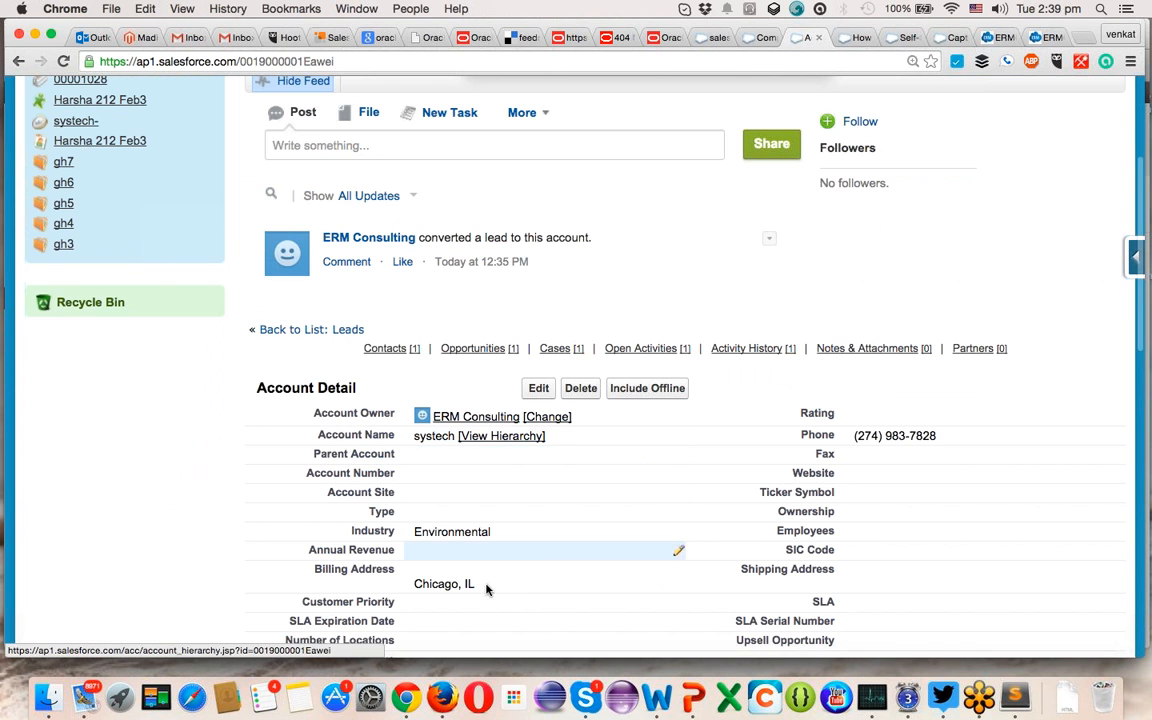
scroll(470, 417, "down", 2)
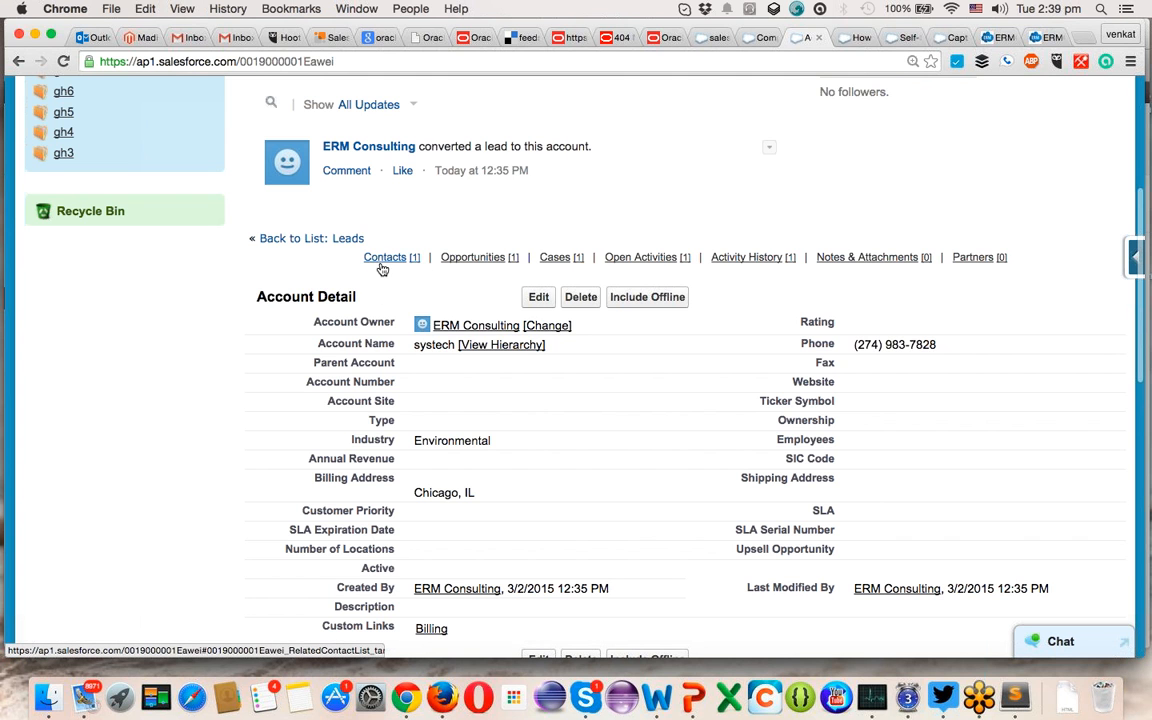
mouse_move(385, 260)
mouse_move(556, 260)
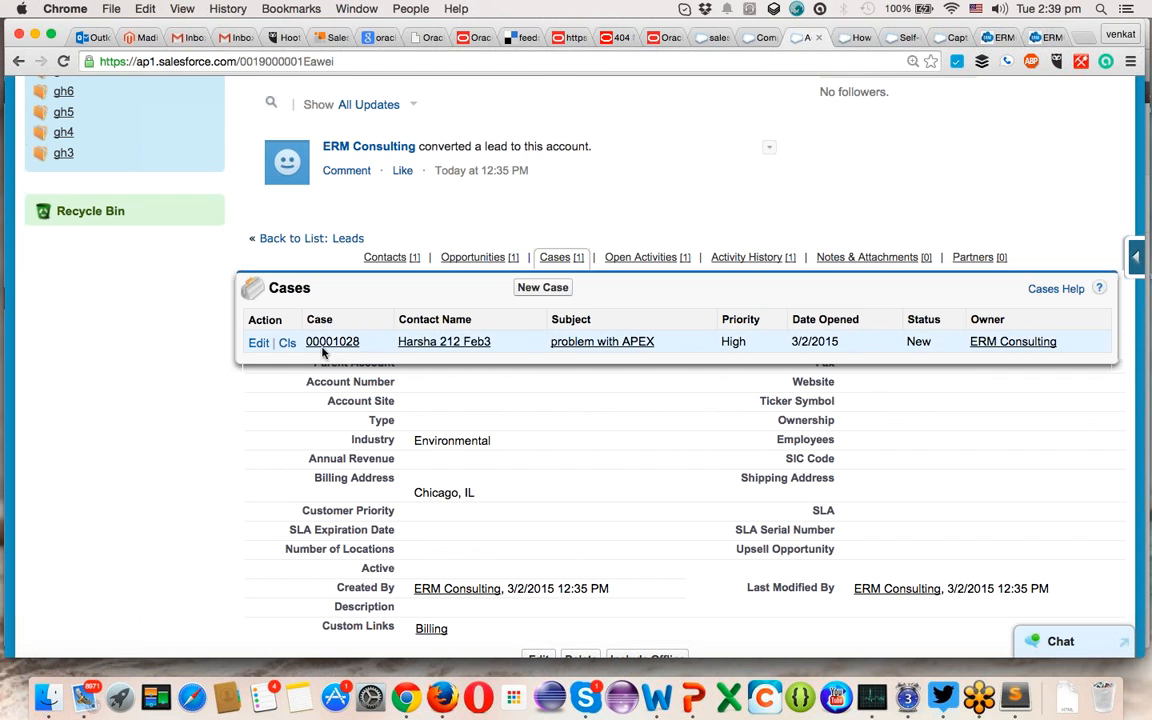
- Open case 00001028 and view its Details, showing Case Origin Web
left_click(351, 343)
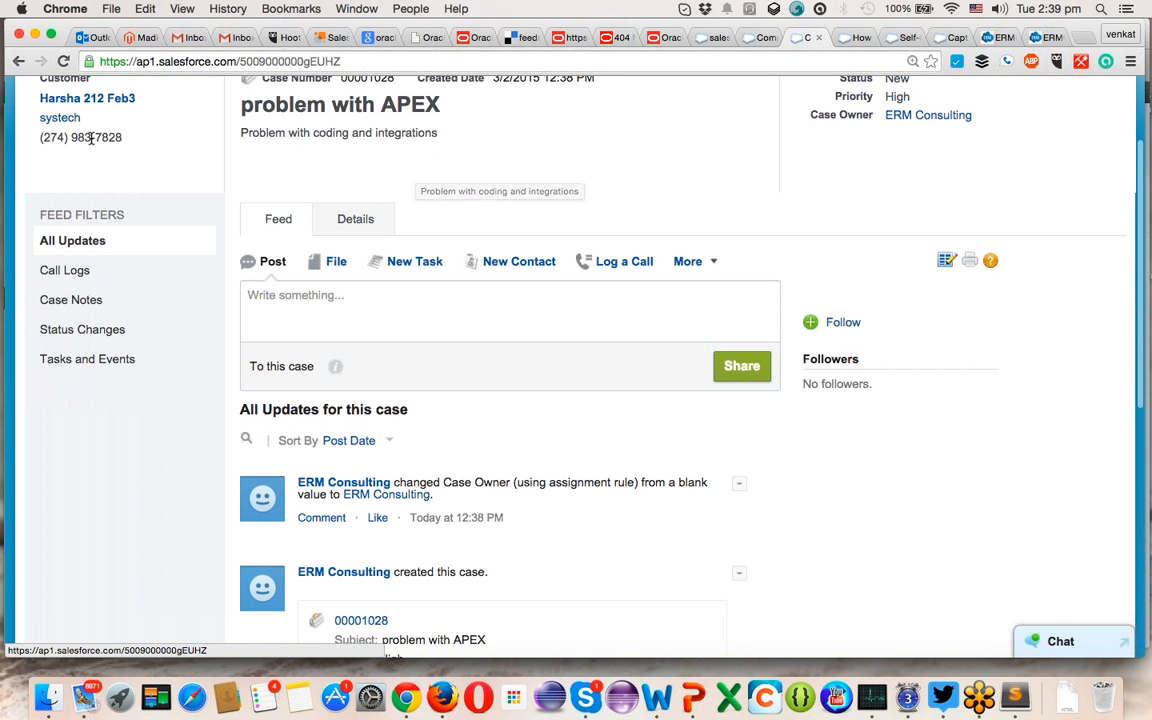
scroll(290, 270, "up", 3)
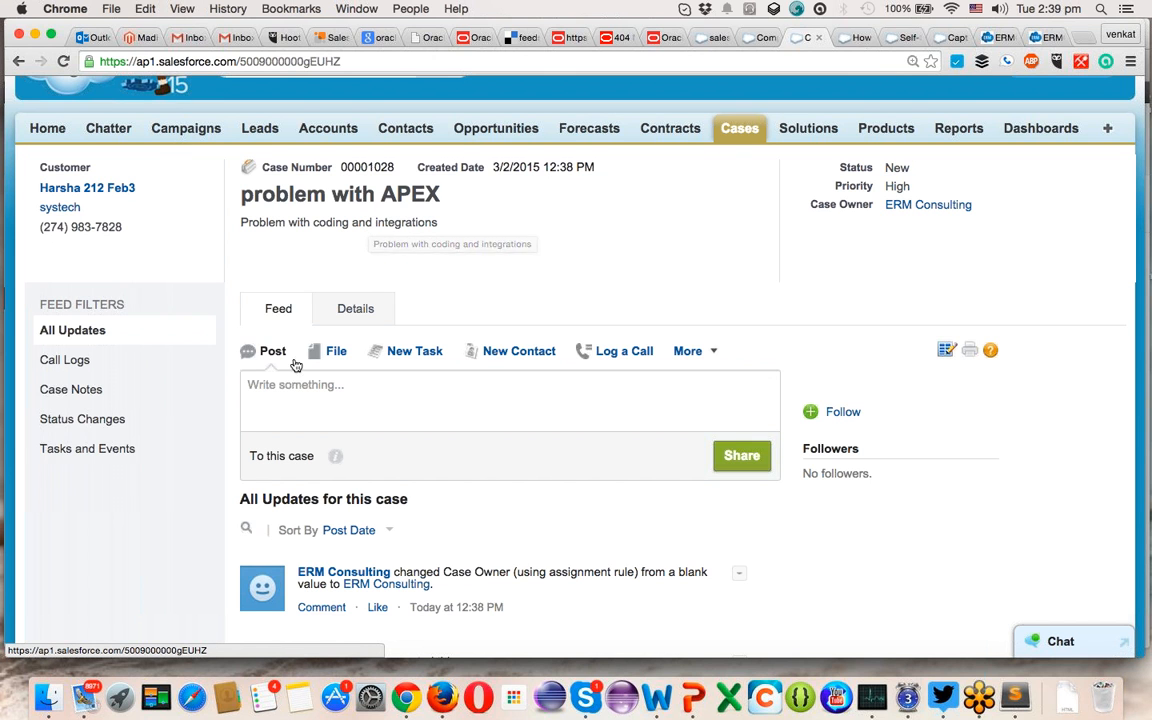
scroll(309, 391, "down", 1)
scroll(307, 397, "down", 5)
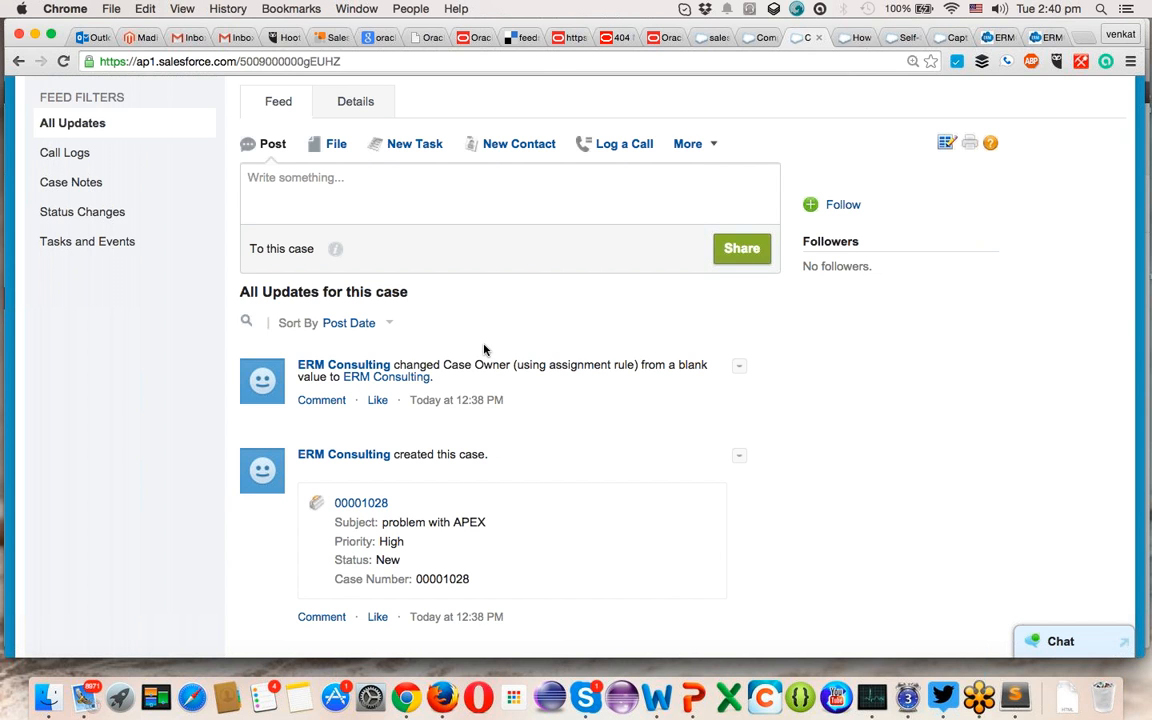
scroll(484, 349, "up", 2)
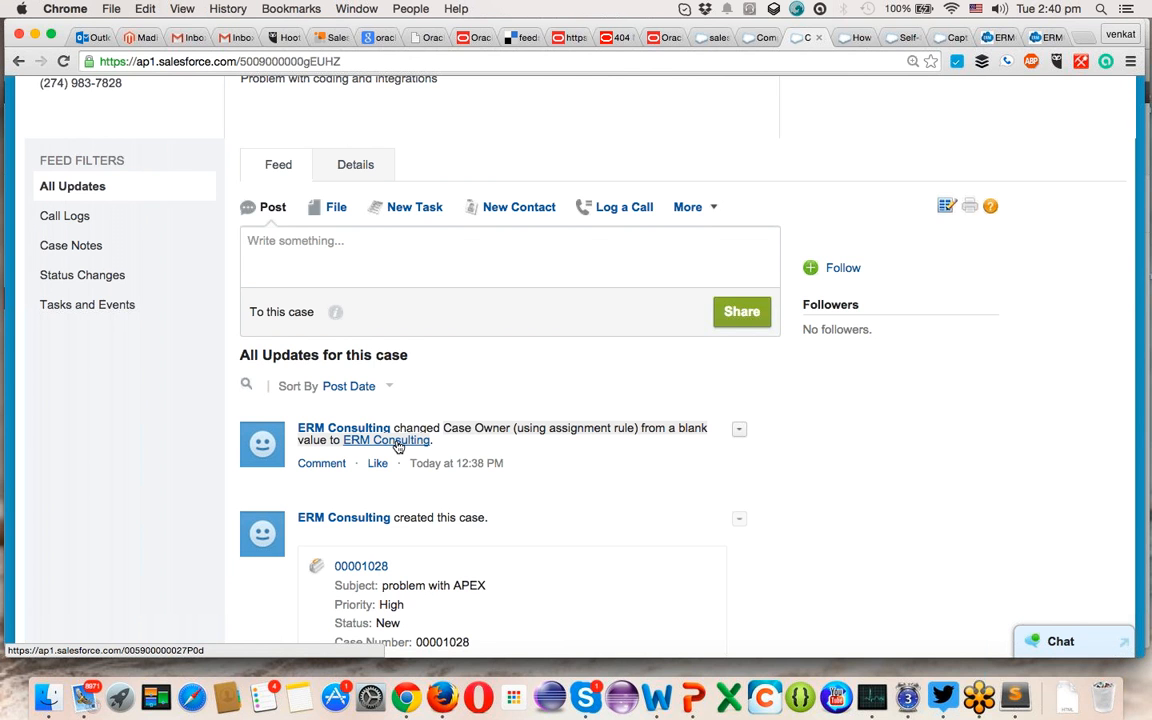
scroll(355, 316, "up", 3)
left_click(352, 313)
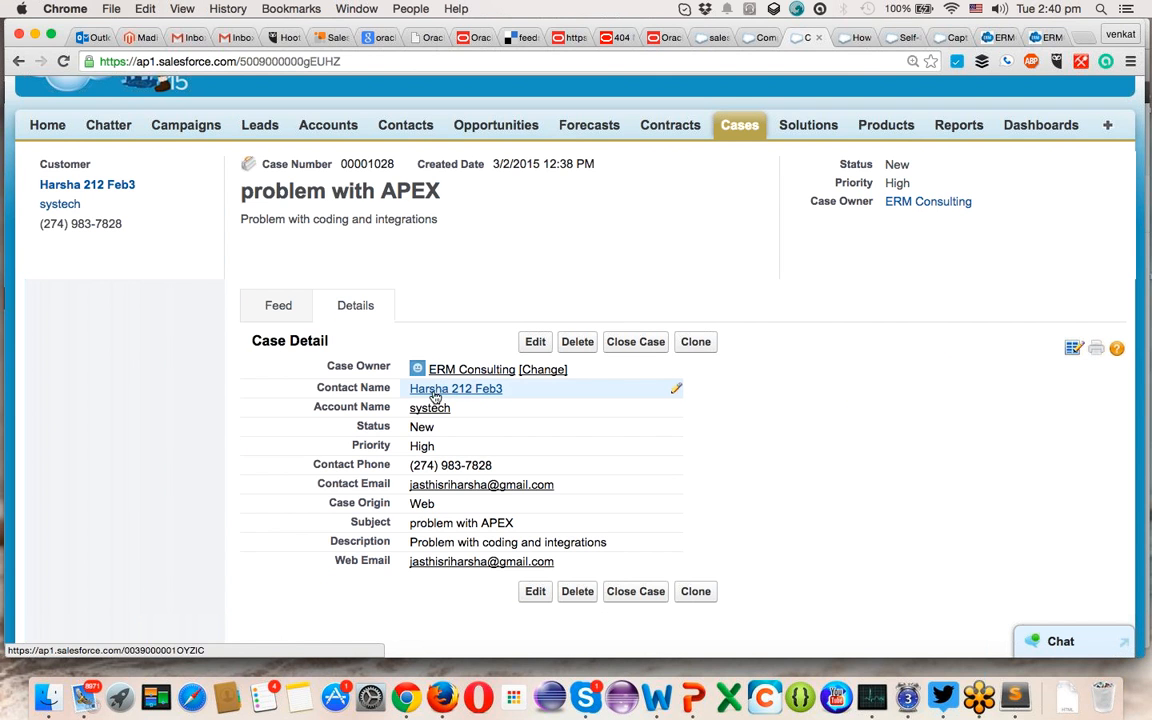
mouse_move(463, 392)
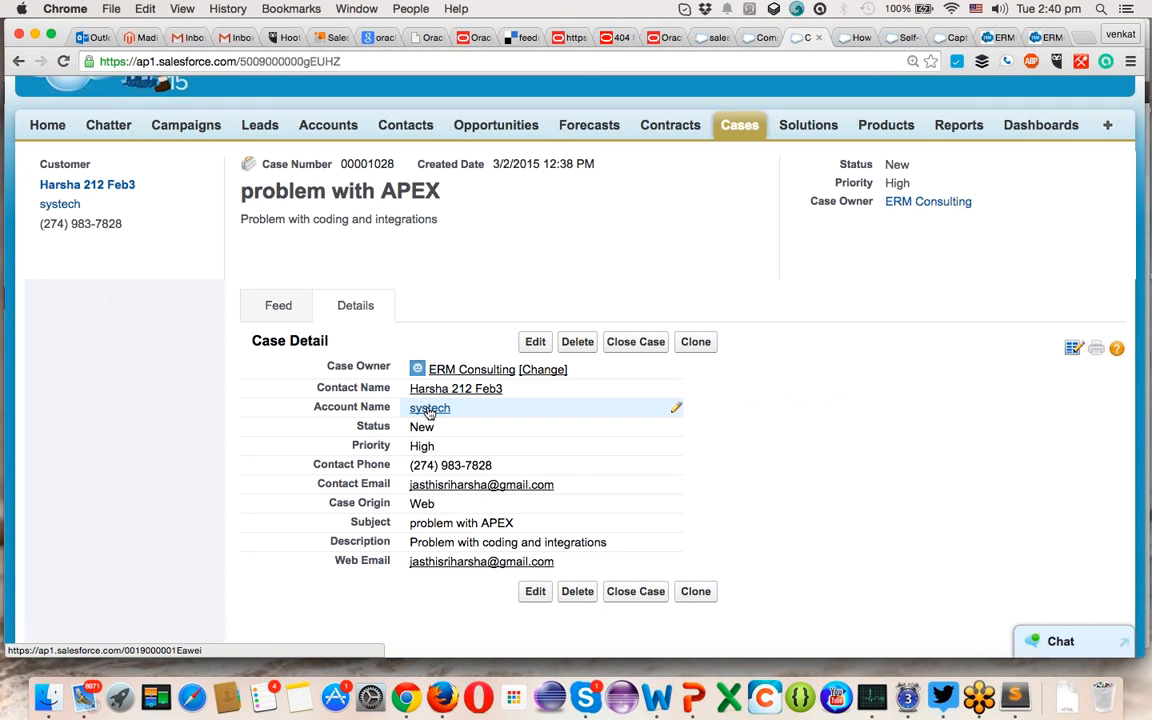
mouse_move(428, 412)
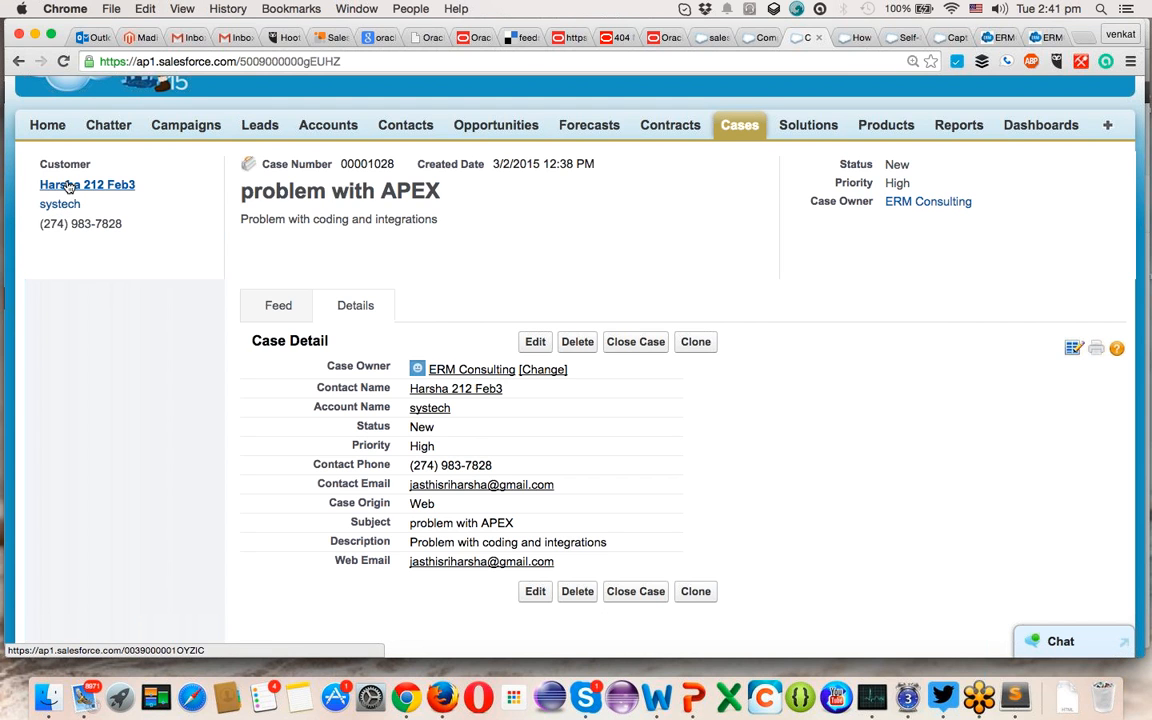
mouse_move(62, 185)
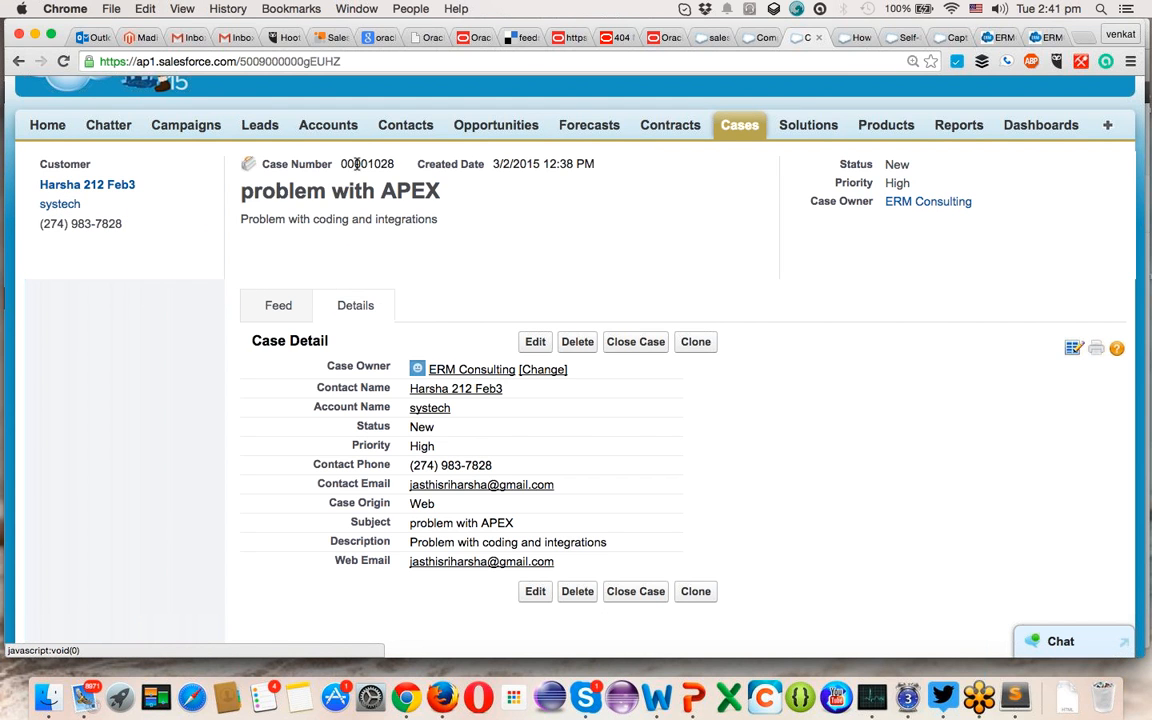
left_click(320, 131)
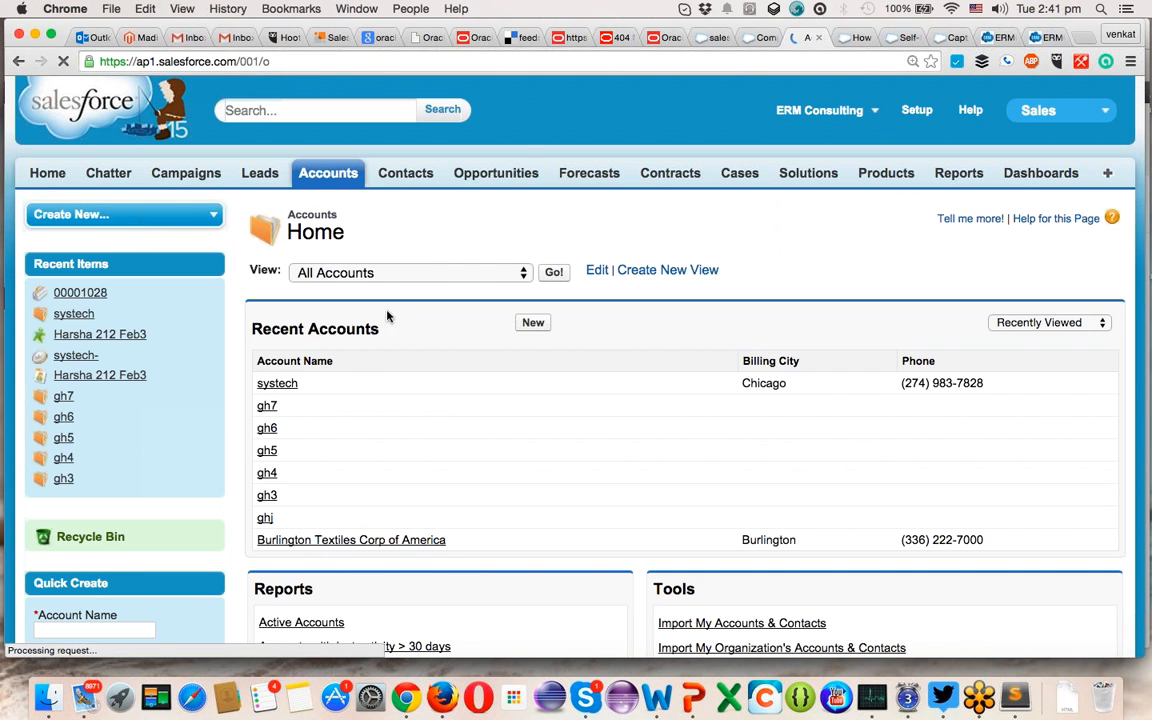
- Open the systech account and scroll through its Contacts, Cases, Open Activities and Activity History
left_click(277, 388)
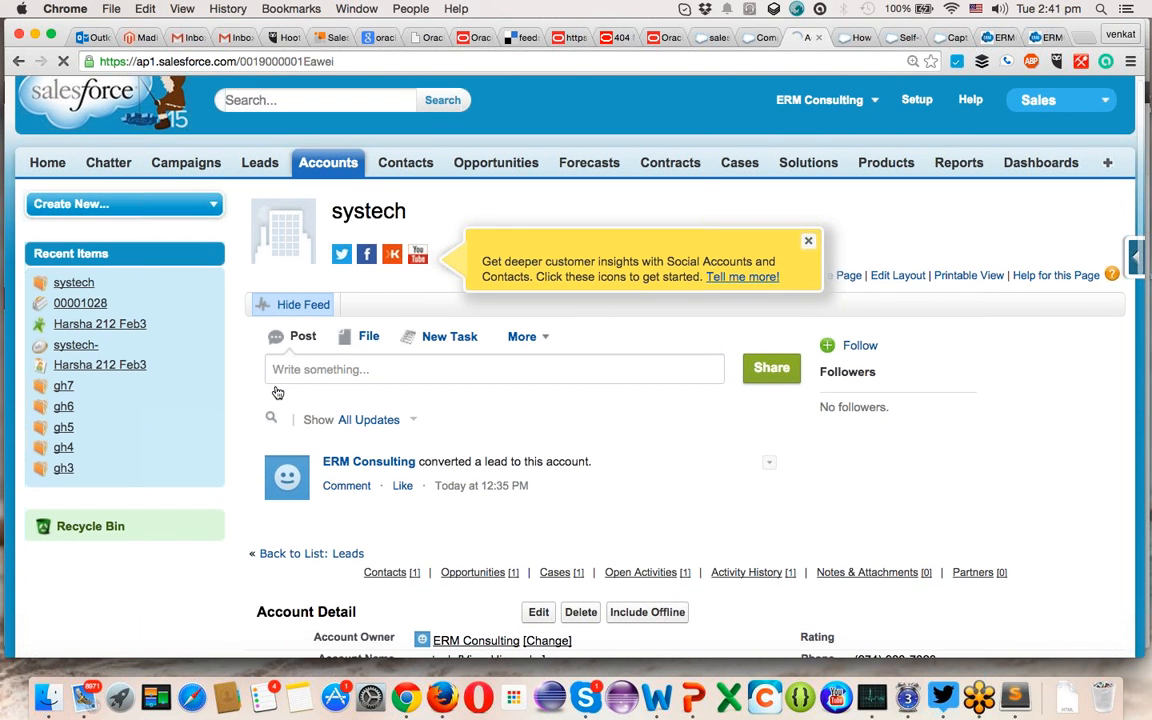
scroll(278, 392, "down", 2)
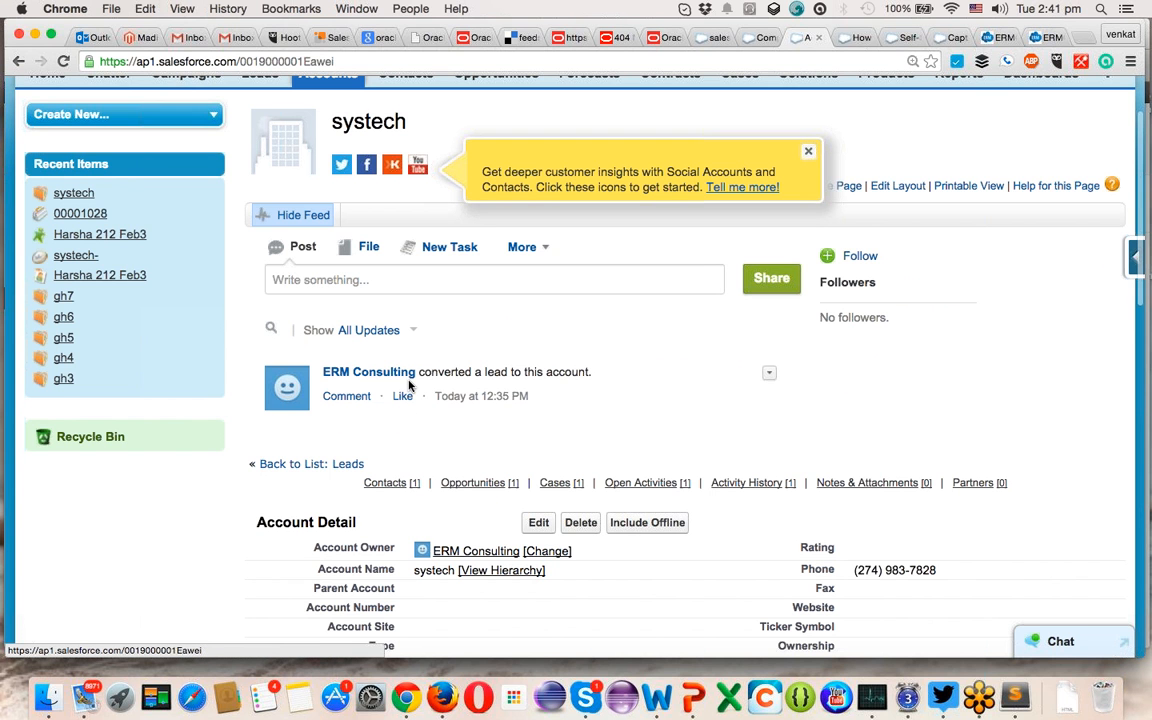
scroll(408, 385, "down", 7)
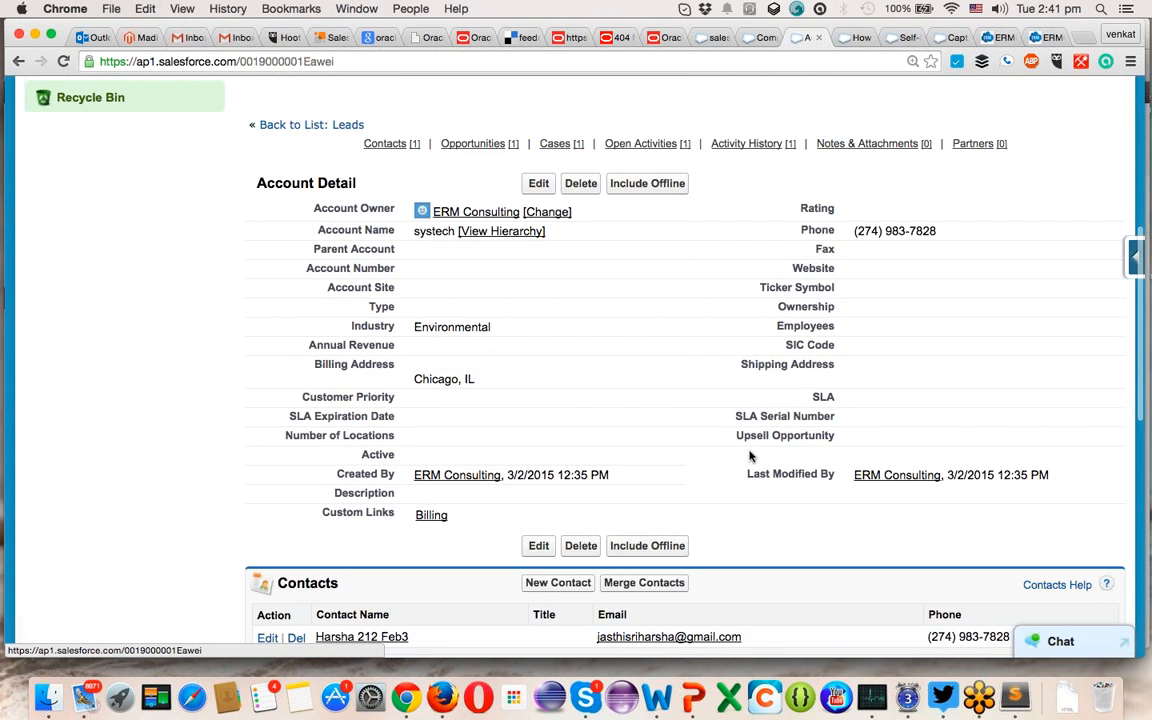
scroll(751, 380, "down", 3)
scroll(515, 480, "down", 3)
scroll(401, 438, "down", 2)
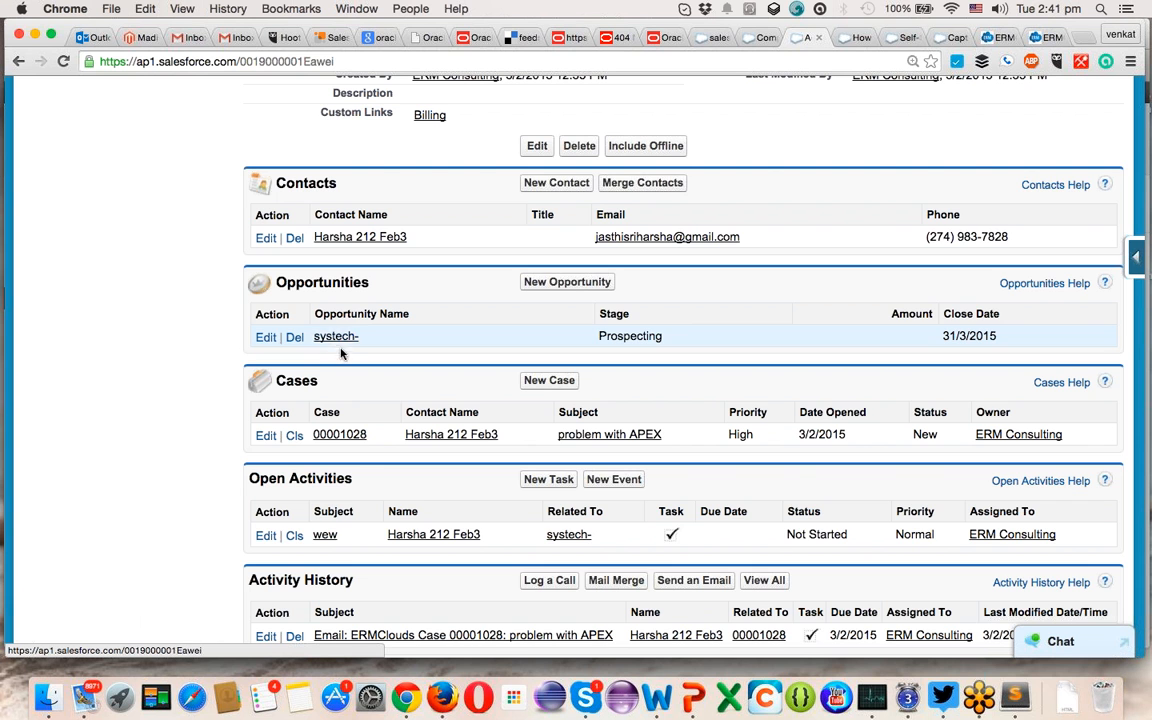
scroll(390, 352, "down", 2)
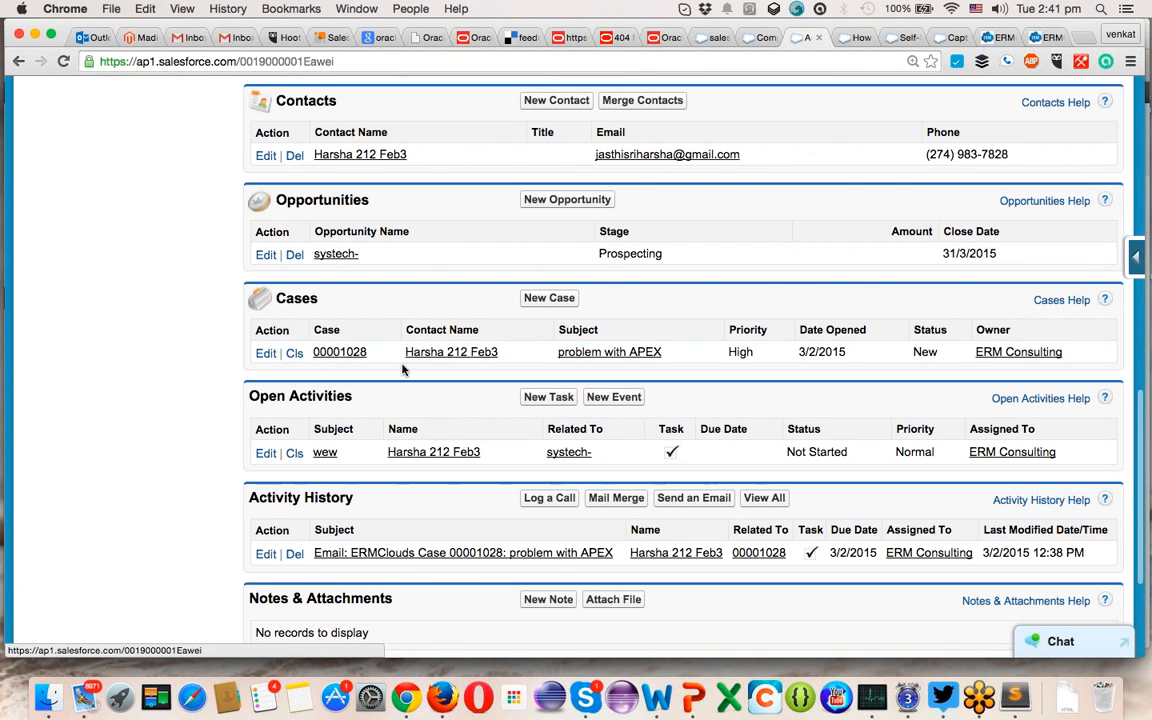
scroll(340, 350, "down", 2)
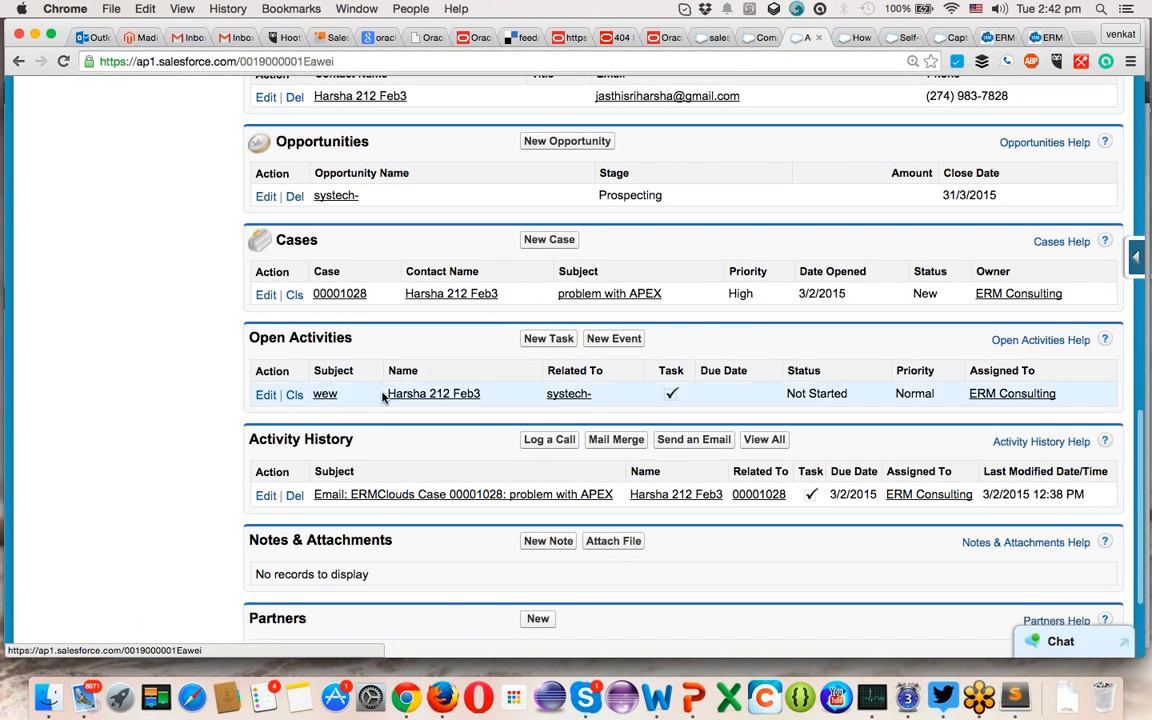
scroll(350, 404, "down", 2)
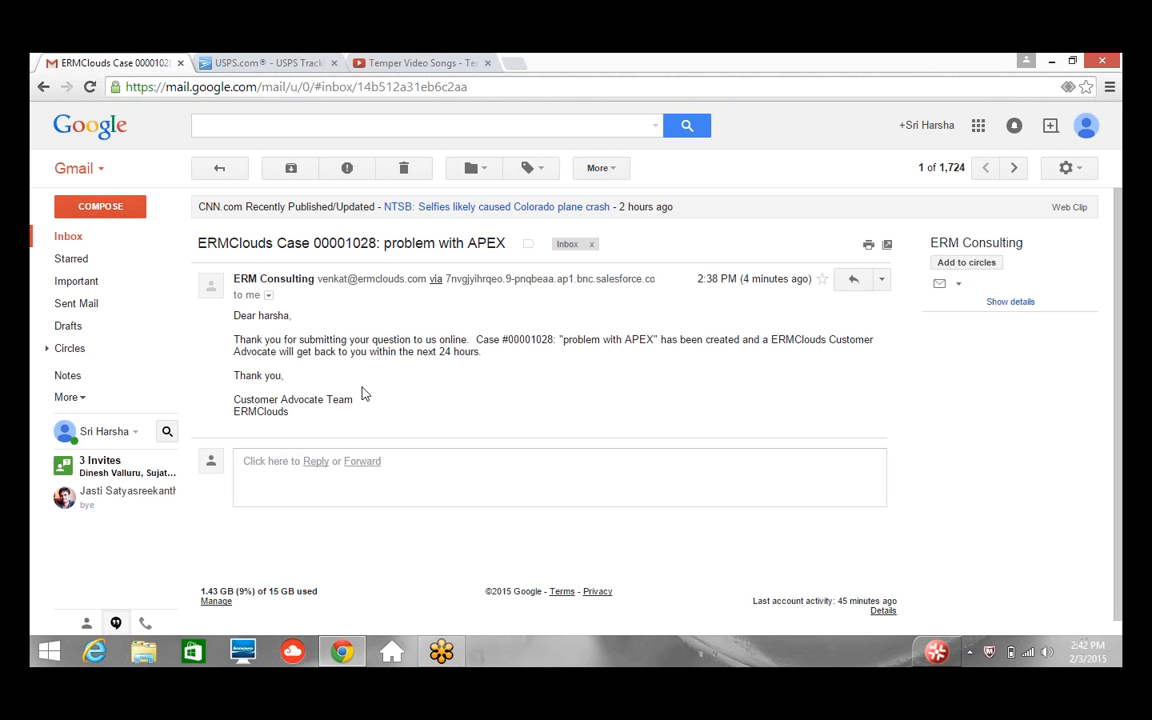
left_click(441, 652)
left_click(1053, 62)
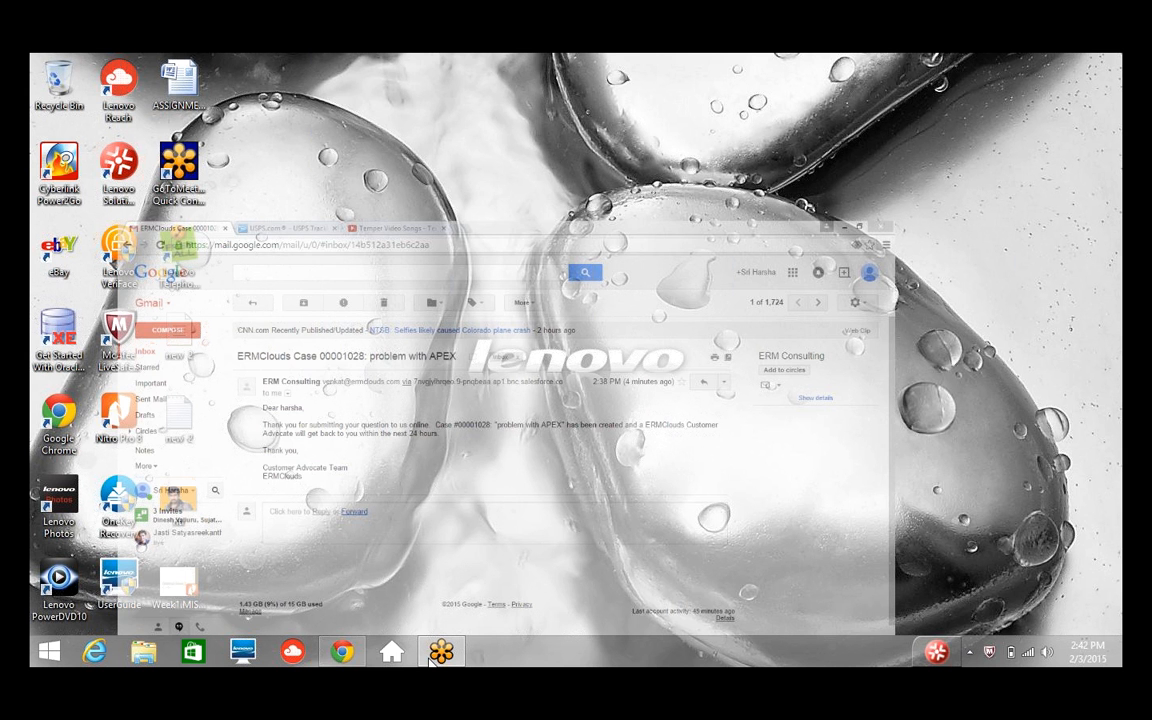
left_click(390, 592)
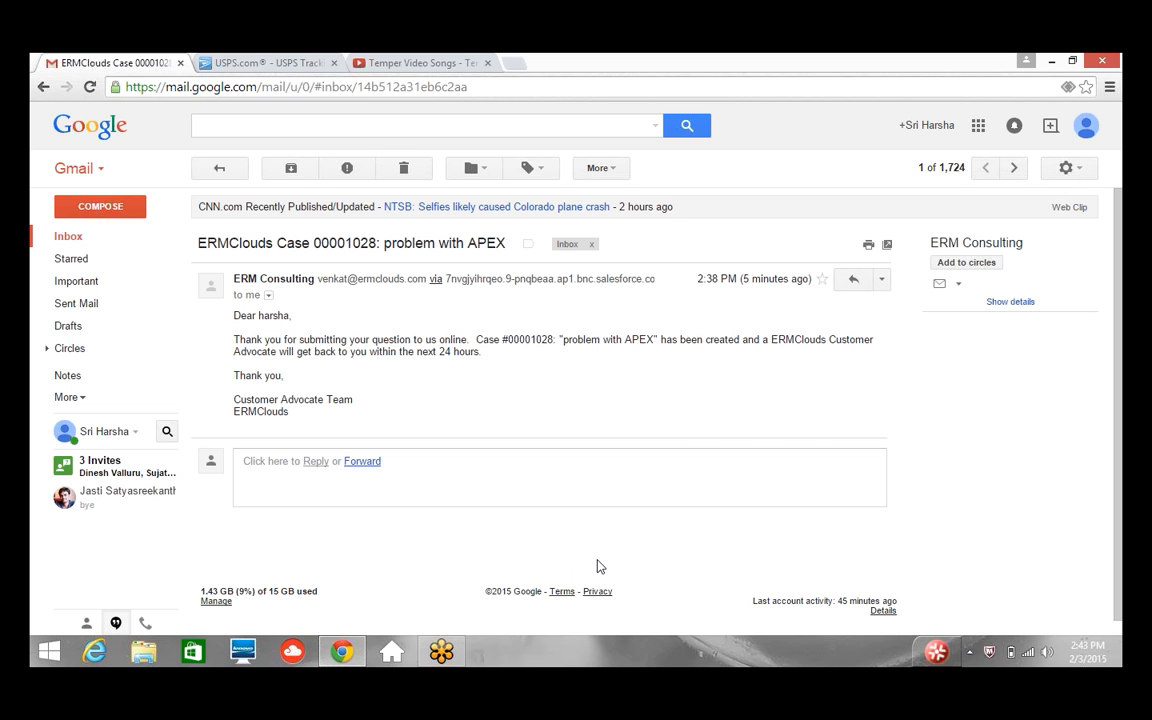
- Reply 'hi thank you' to the case 00001028 acknowledgment email in Gmail
left_click(315, 462)
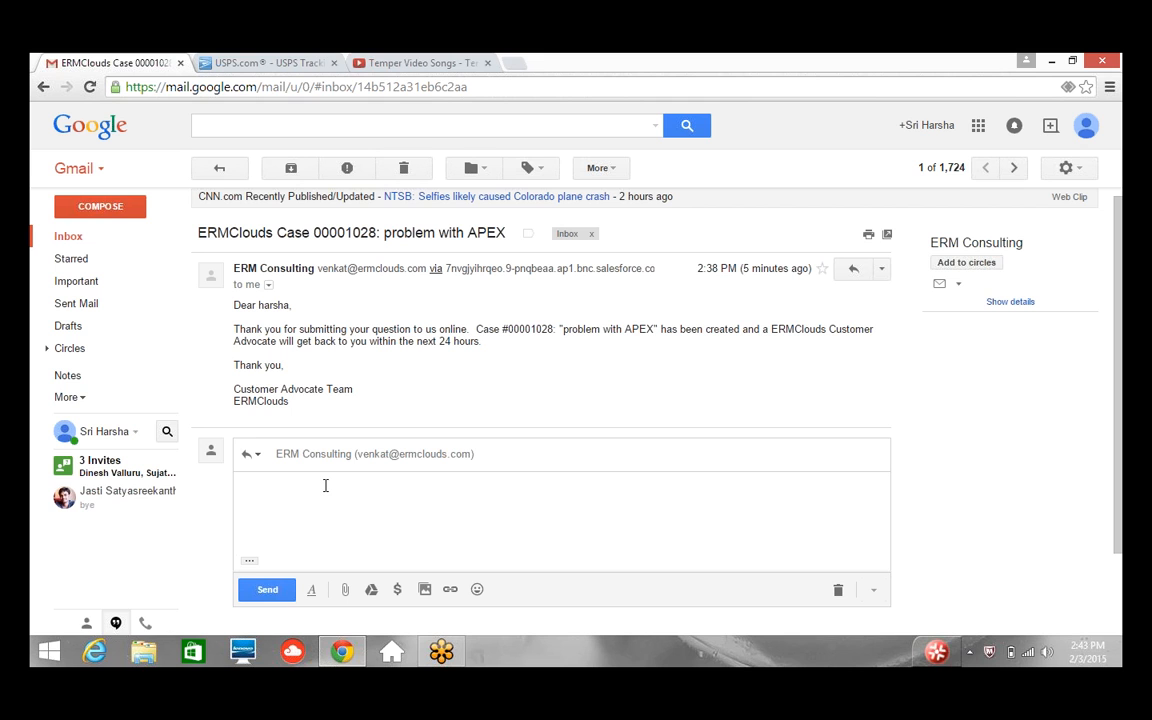
type("hi")
key("Return")
type("thank you")
left_click(267, 591)
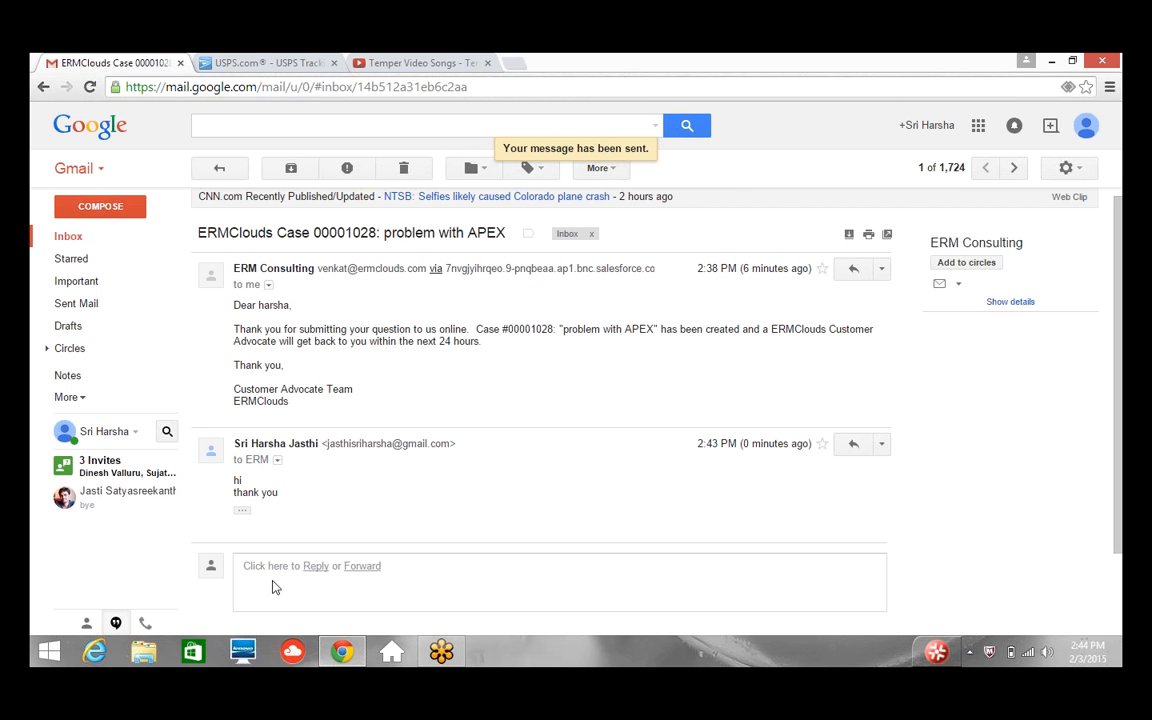
- Inspect the delivery details of the reply and the sender details of the first ERM Consulting message
left_click(324, 576)
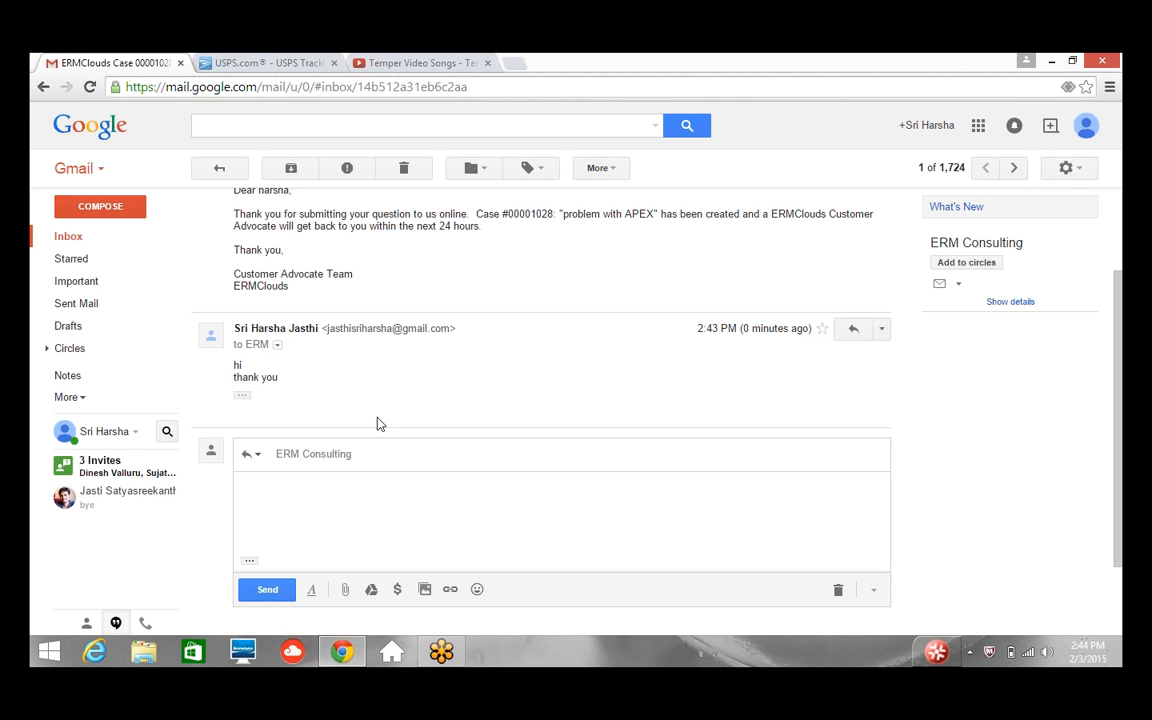
scroll(378, 423, "up", 3)
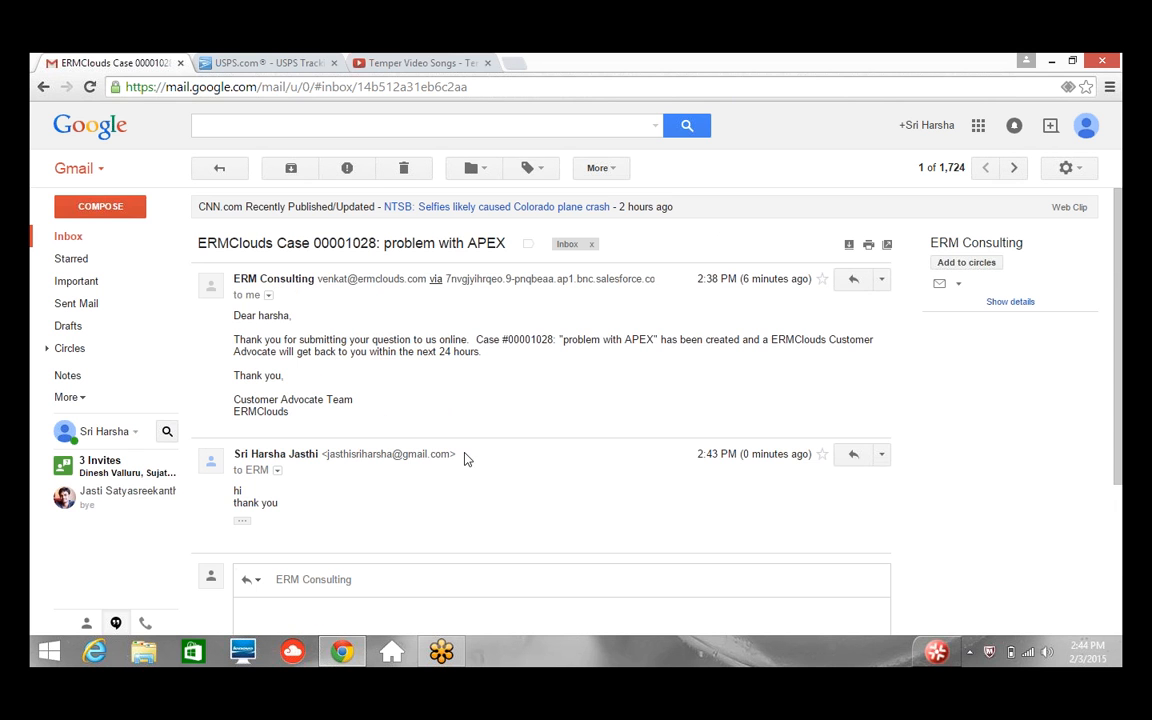
left_click(278, 470)
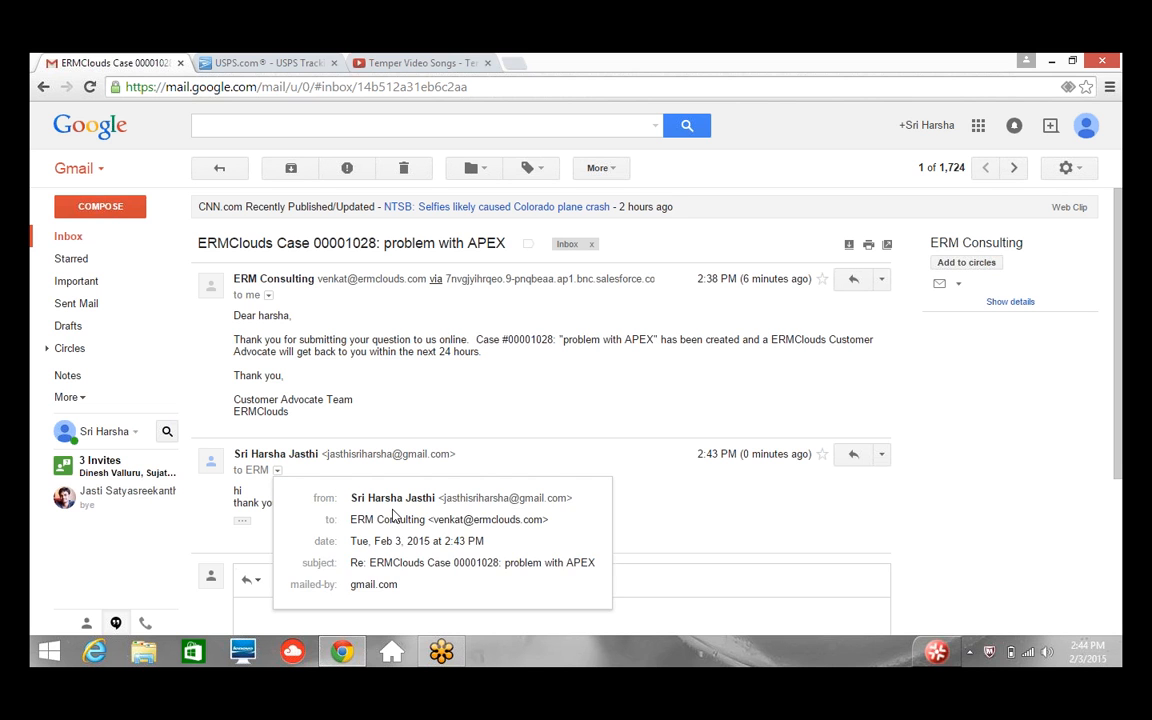
left_click(584, 414)
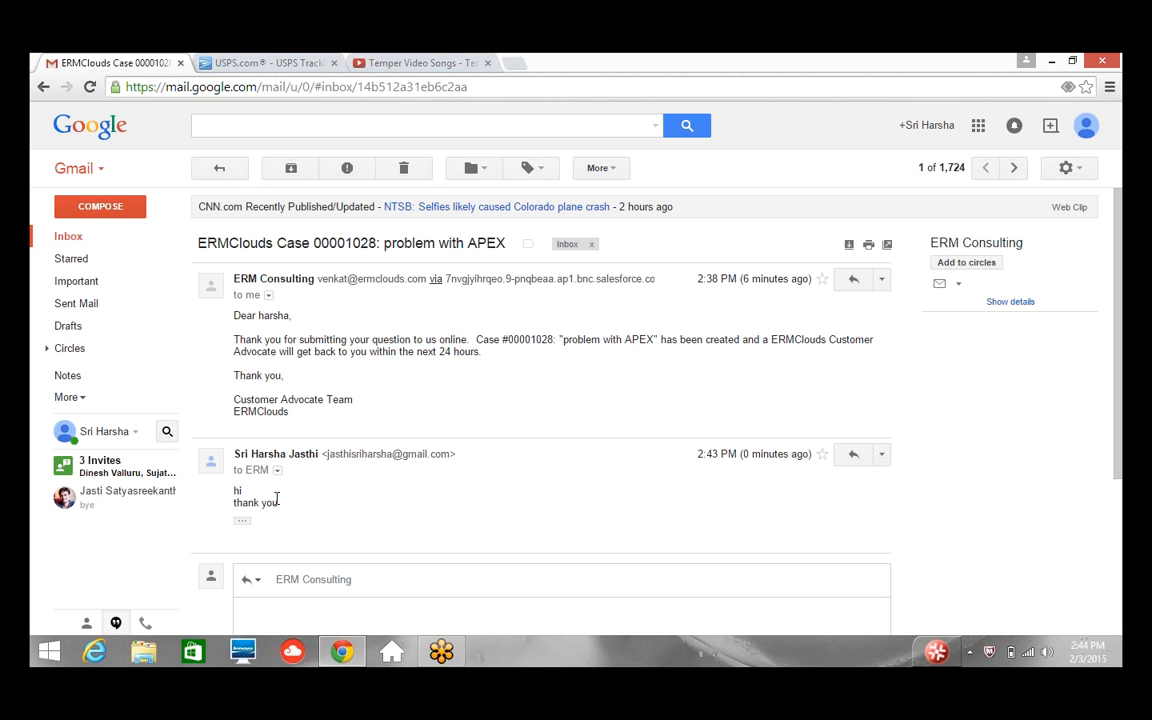
left_click(273, 298)
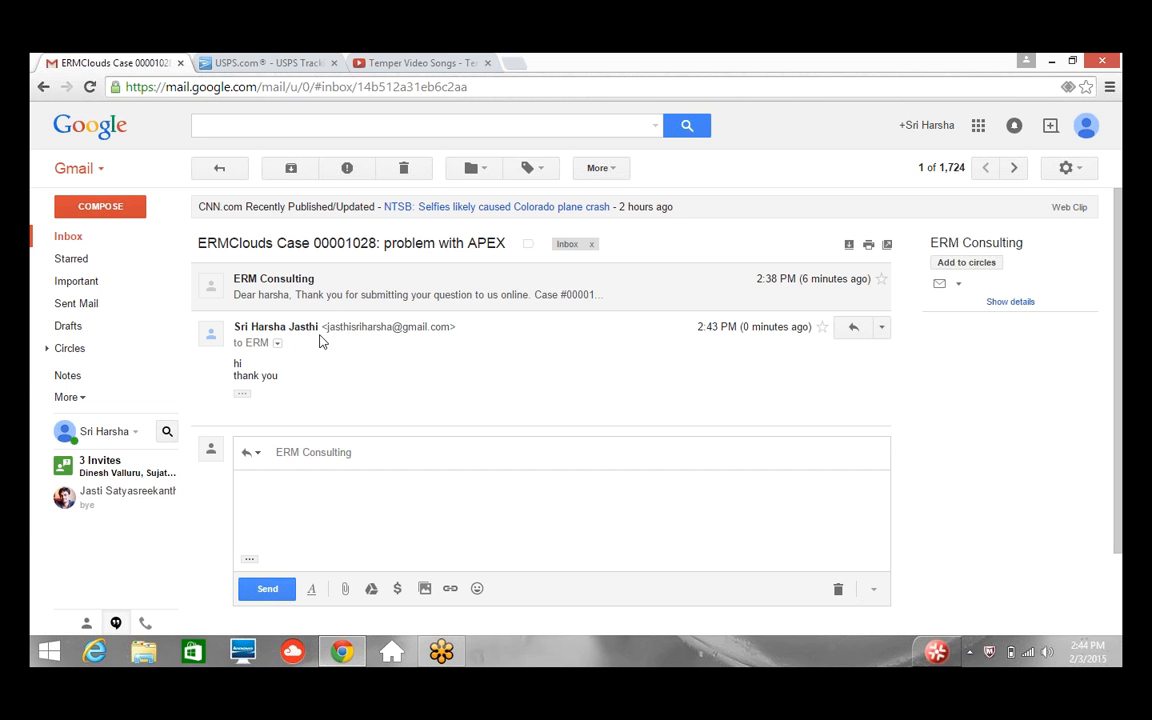
left_click(288, 288)
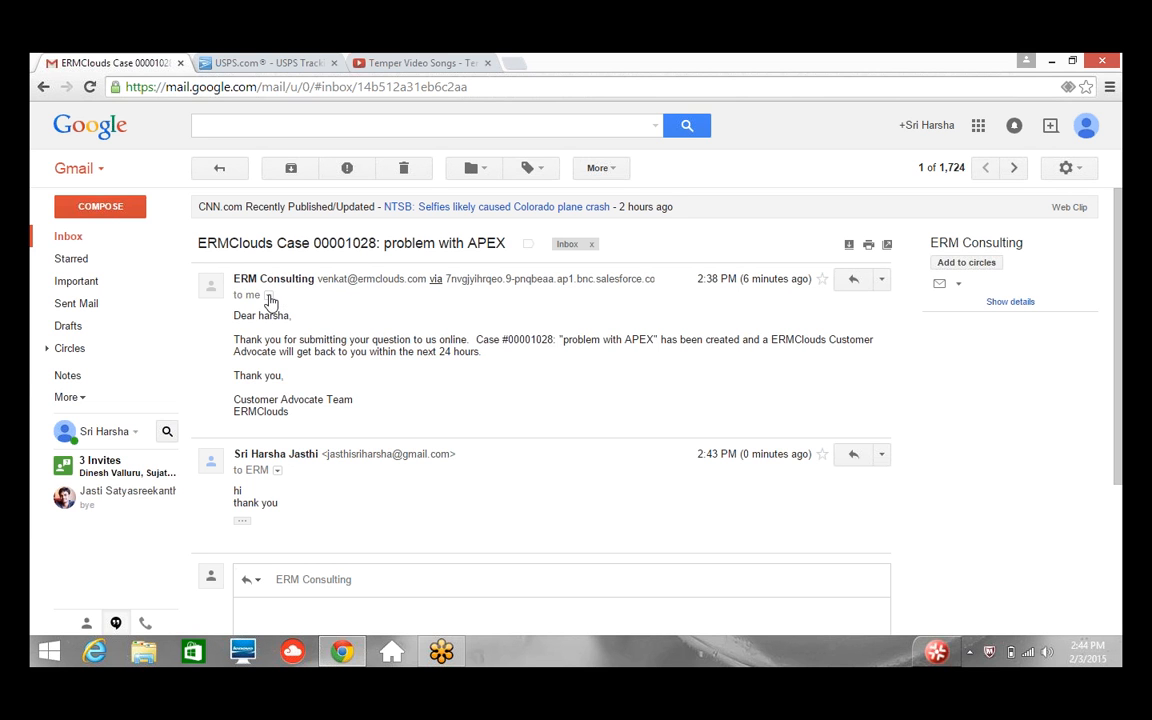
left_click(269, 295)
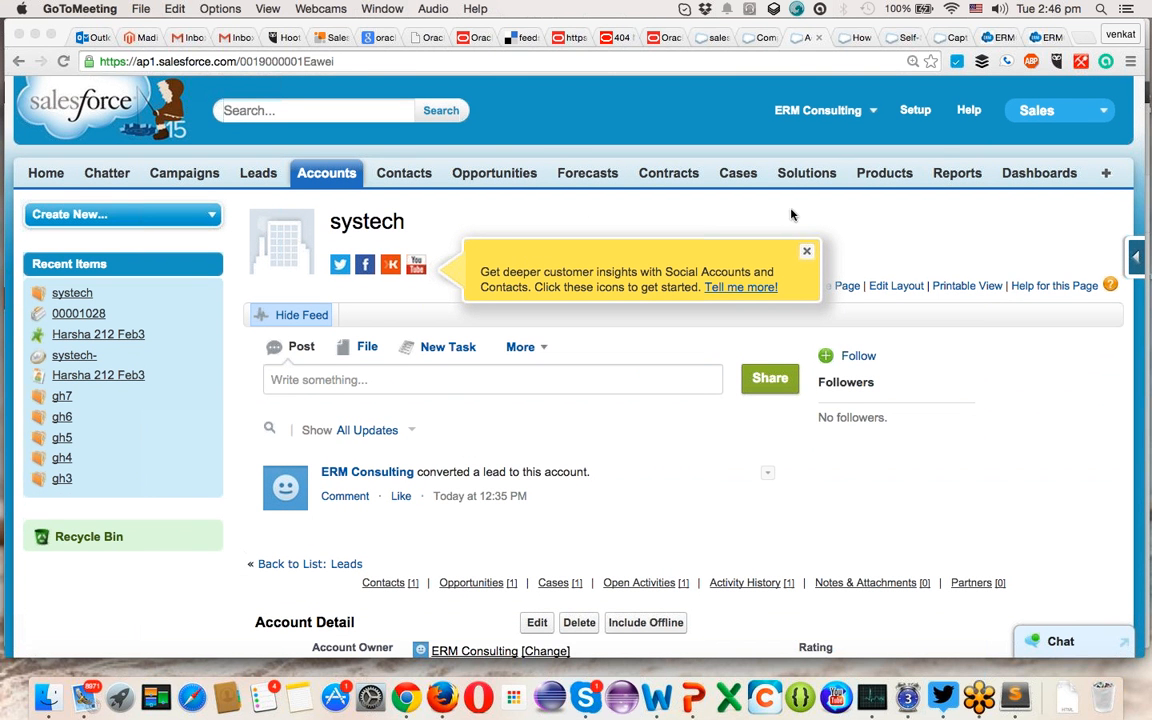
- Return to Salesforce Critical Updates and filter the Setup menu by 'email' to reach Email-to-Case
left_click(855, 40)
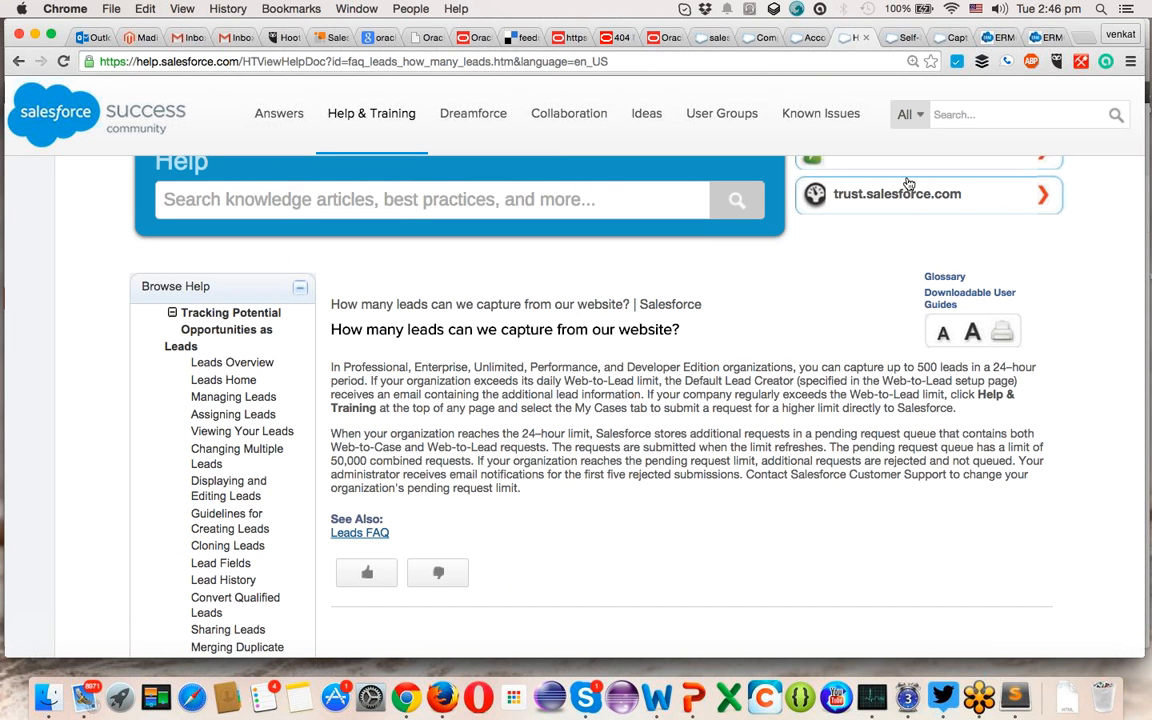
left_click(712, 37)
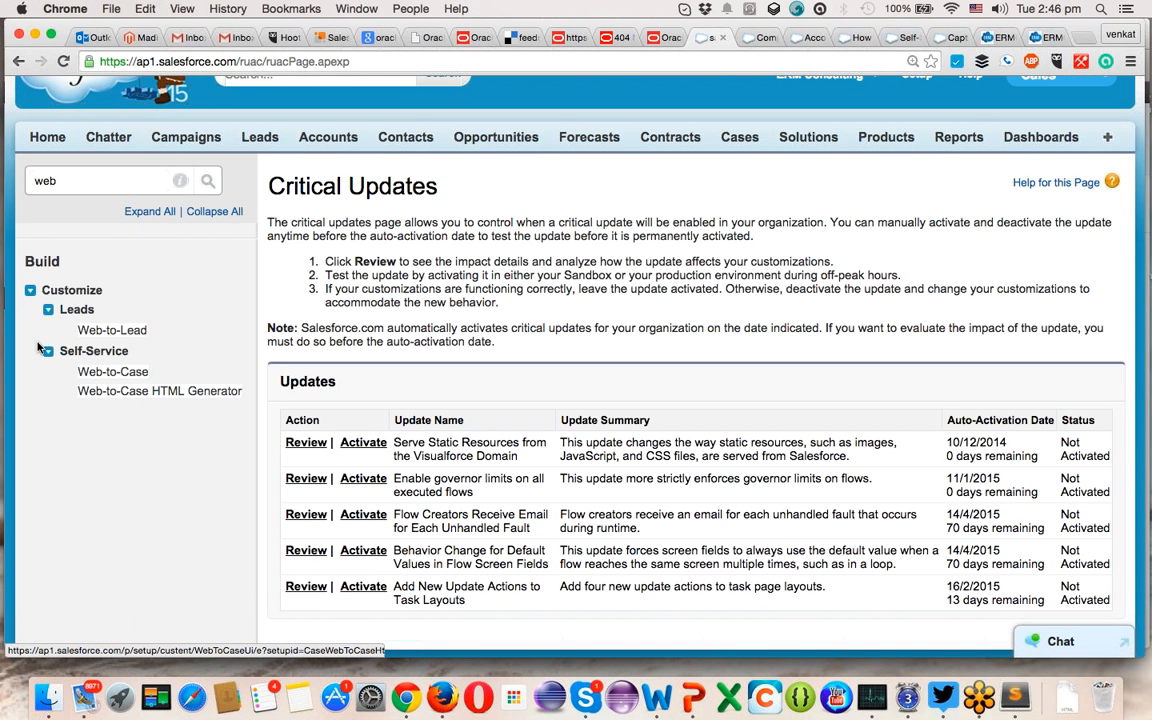
left_click(47, 354)
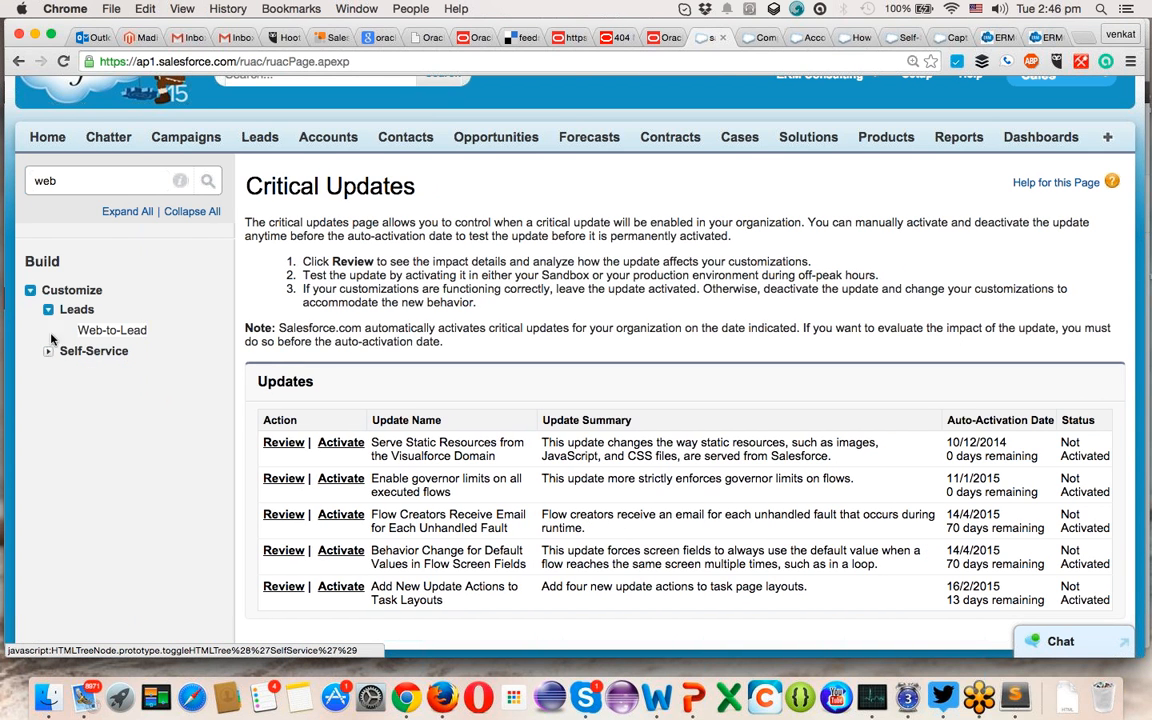
left_click(106, 183)
key("BackSpace")
key("BackSpace")
key("BackSpace")
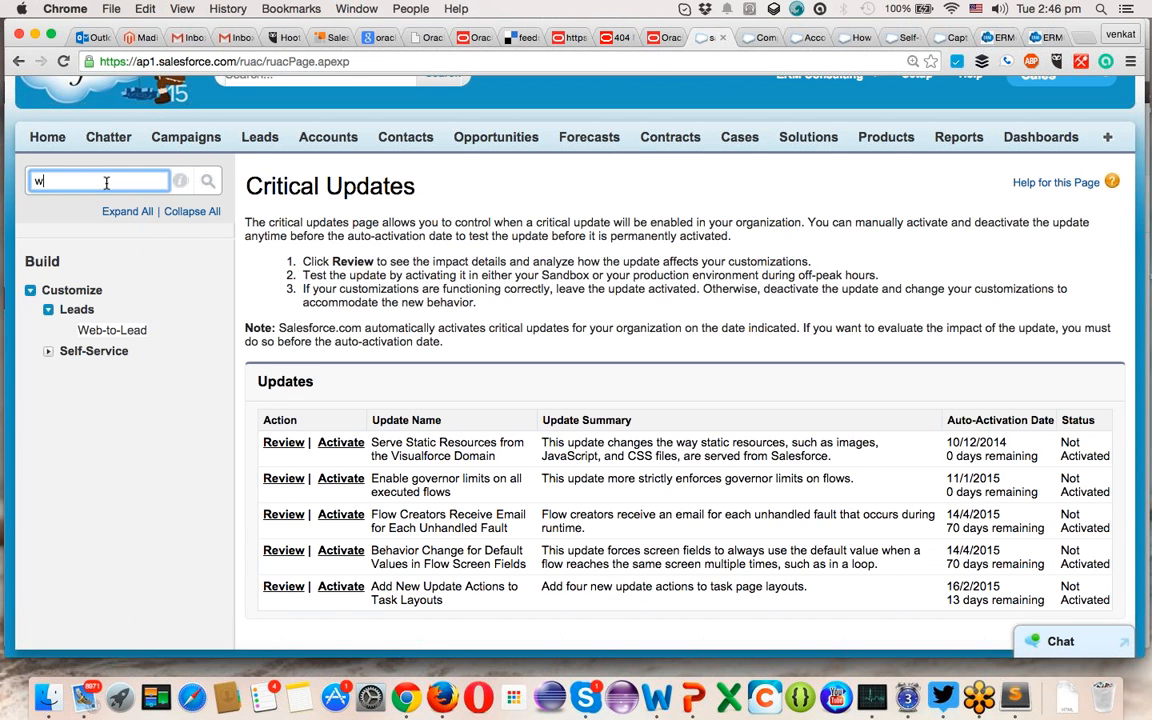
type("e")
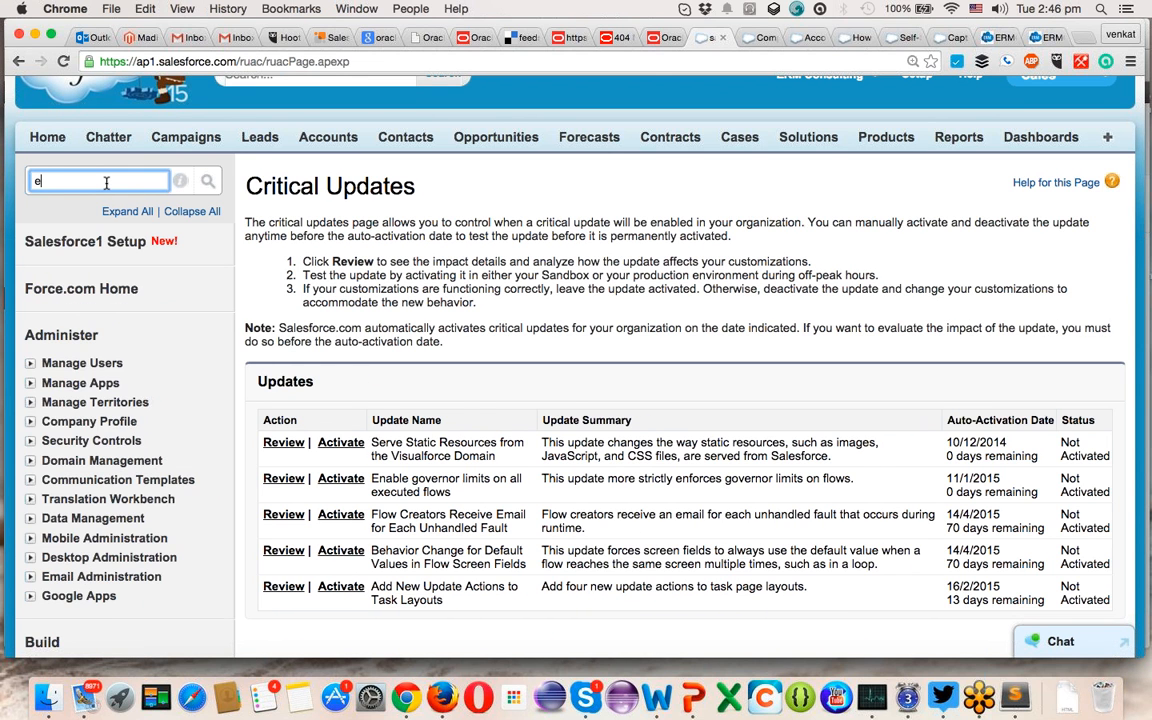
type("mail")
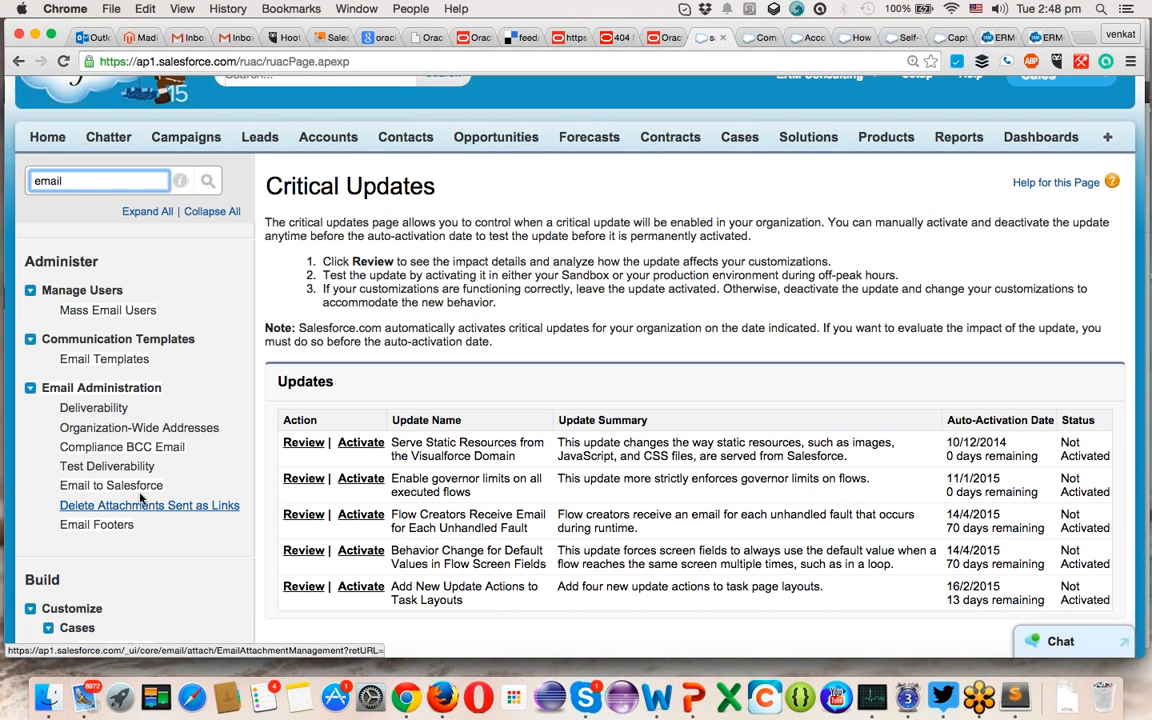
scroll(76, 374, "down", 1)
scroll(76, 374, "down", 5)
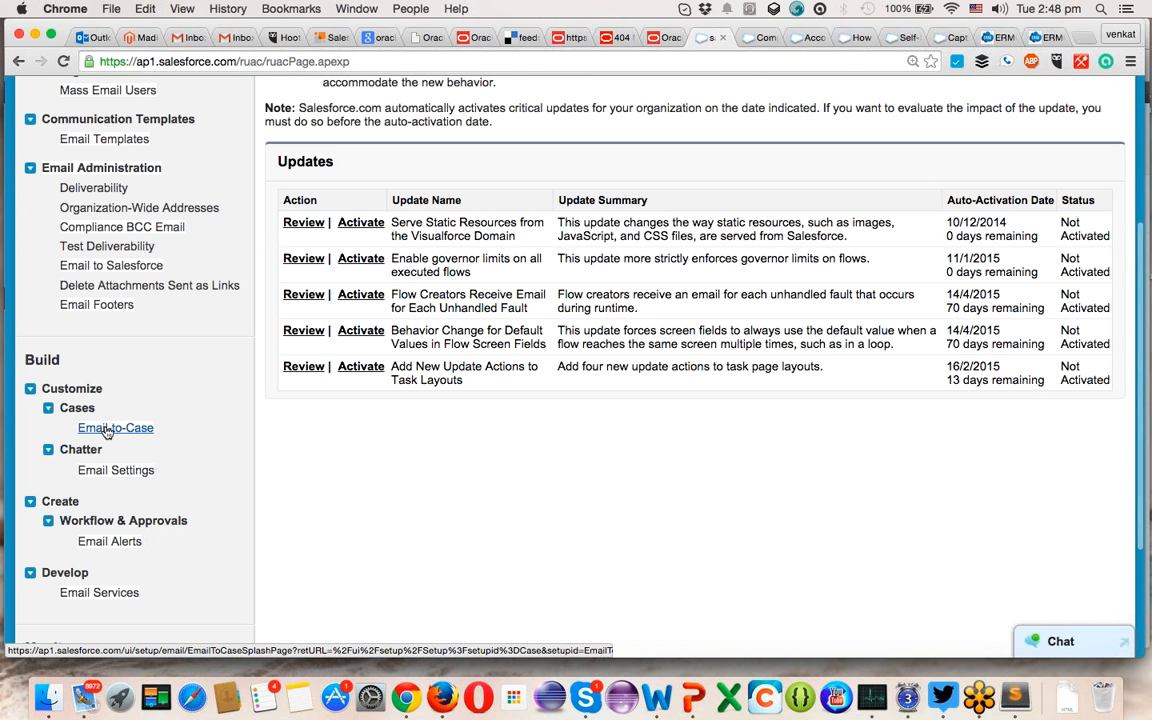
- Open Email-to-Case under Customize > Cases and continue past the introduction page
left_click(107, 430)
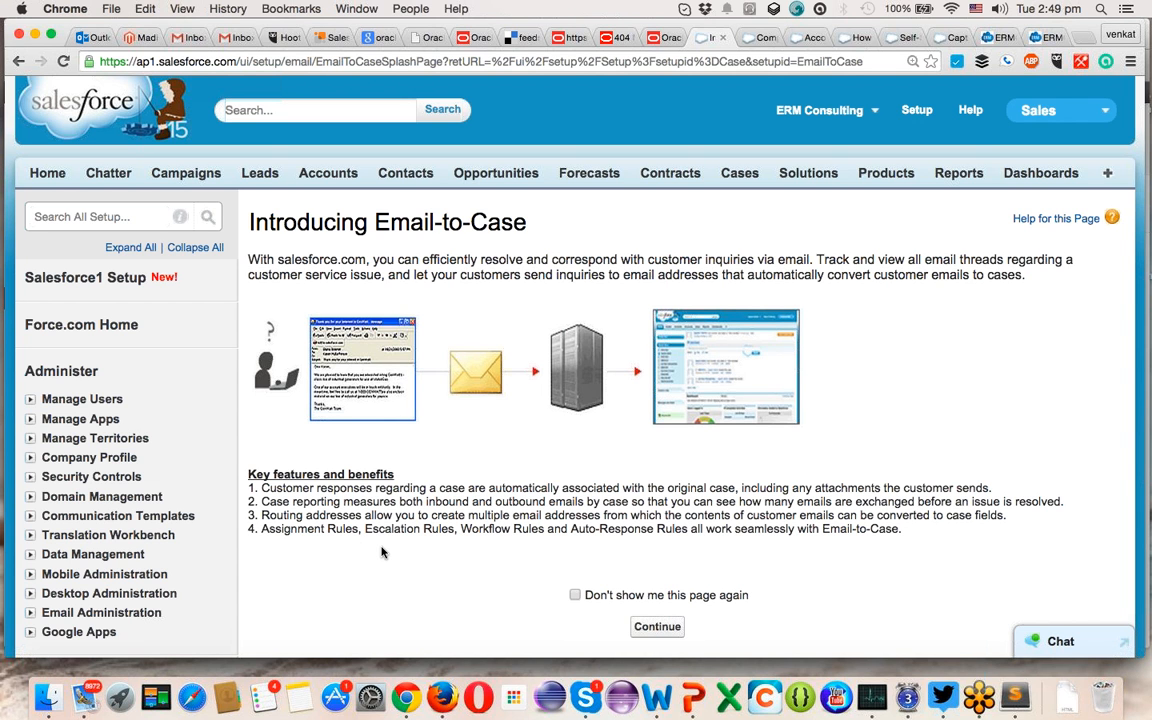
left_click(645, 634)
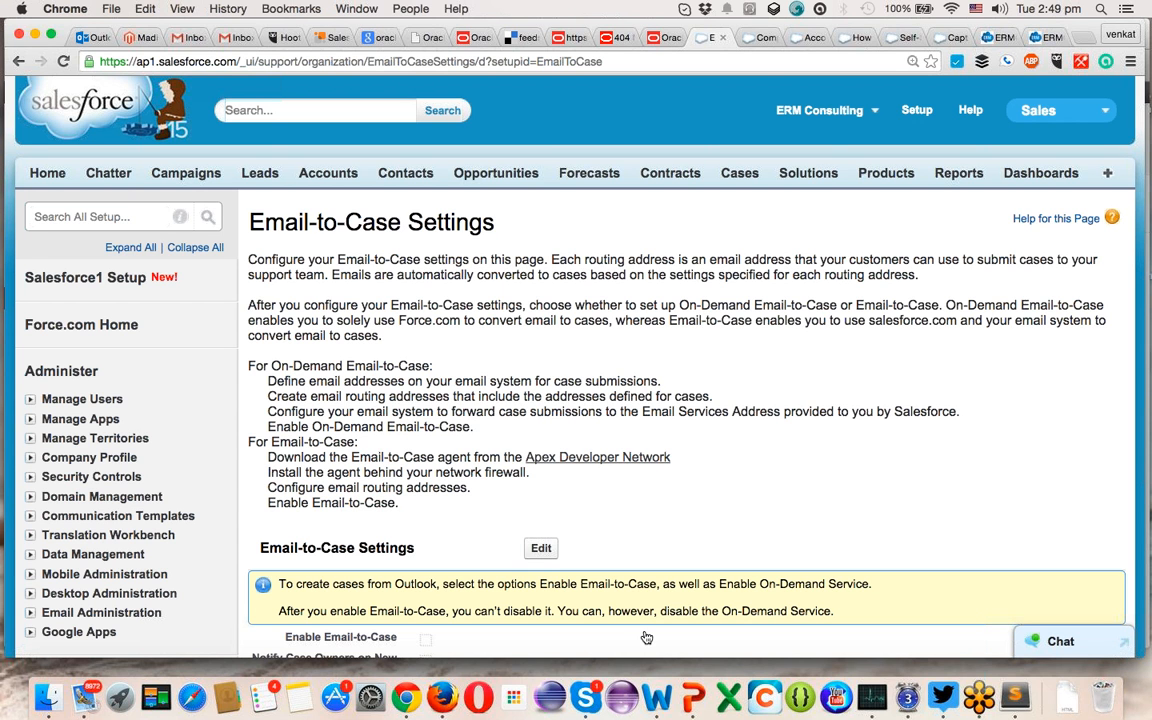
- Scroll through the Email-to-Case Settings, On-Demand Service and Routing Addresses sections
scroll(646, 638, "down", 5)
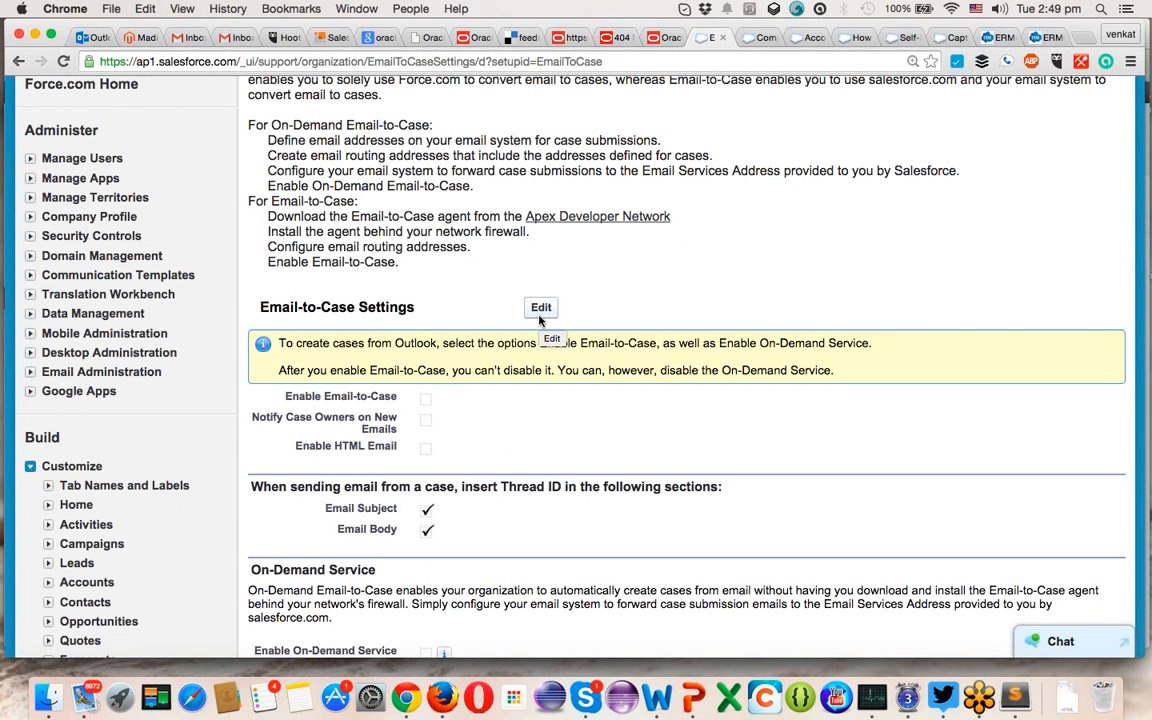
scroll(539, 320, "down", 8)
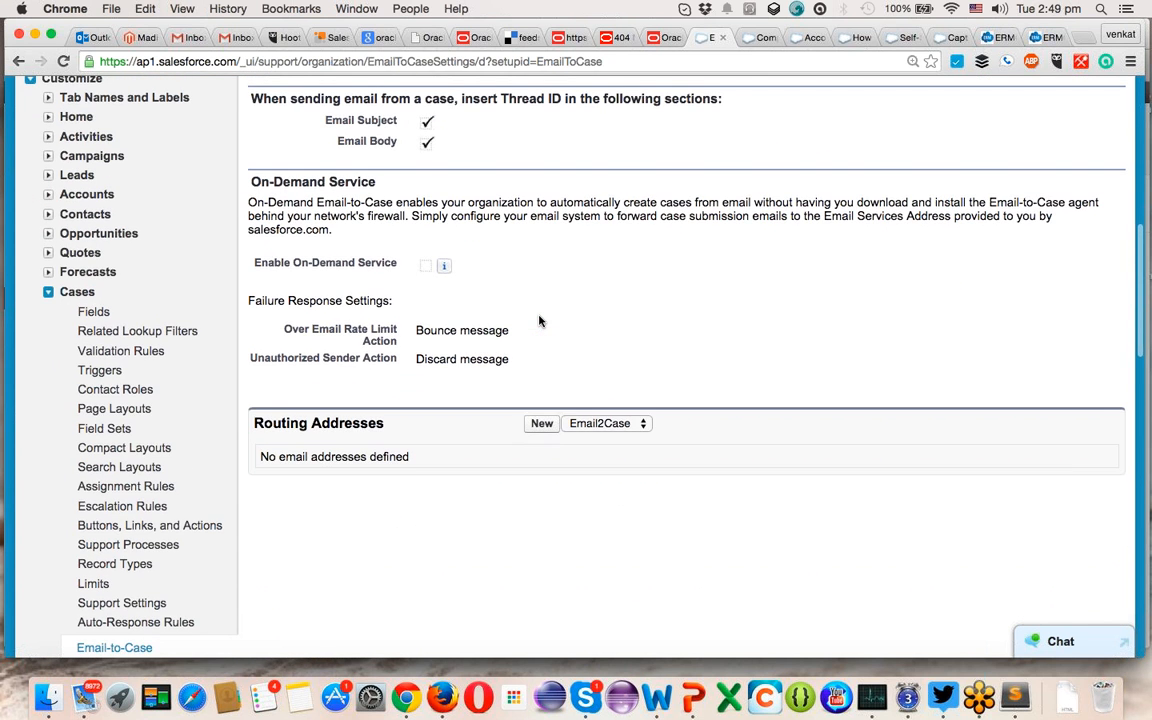
scroll(539, 320, "up", 10)
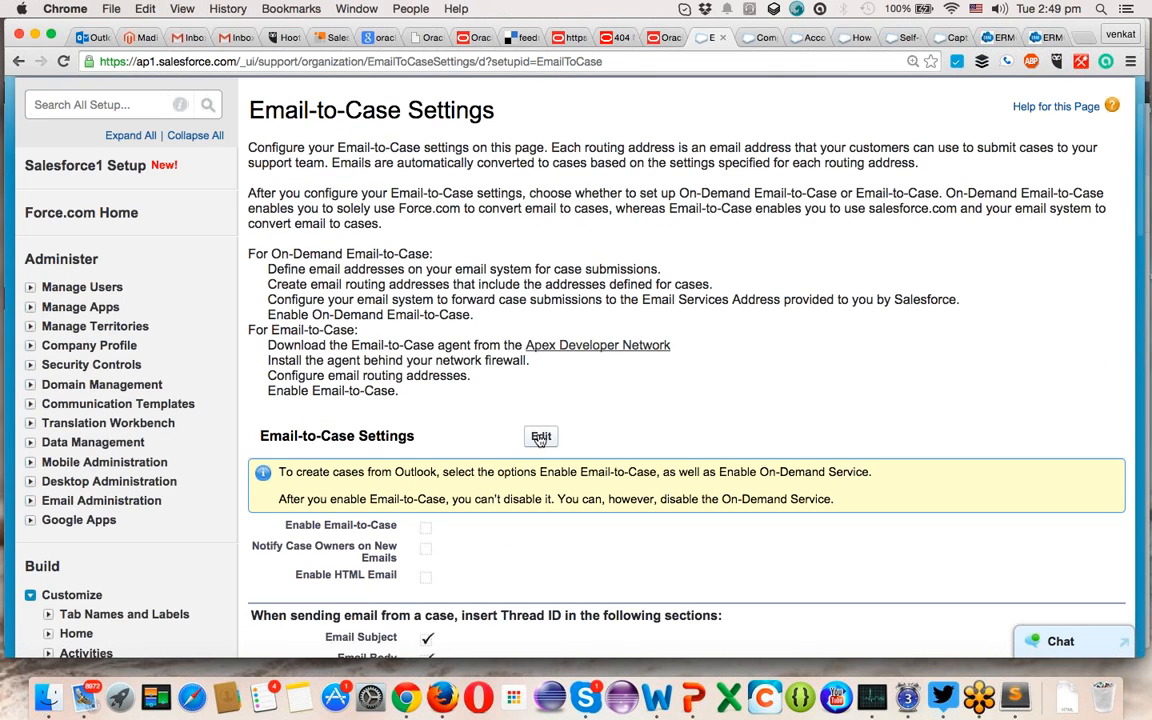
scroll(540, 437, "down", 8)
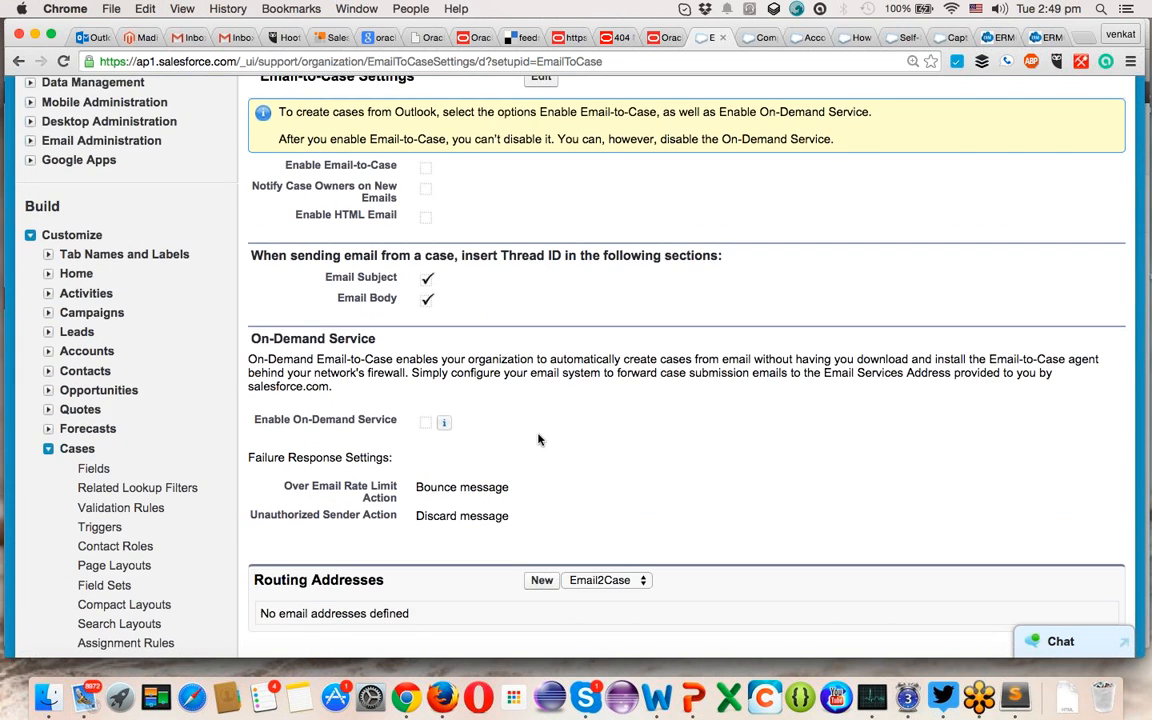
scroll(537, 267, "up", 3)
- Edit the settings to enable Email-to-Case and notify case owners on new emails
left_click(540, 208)
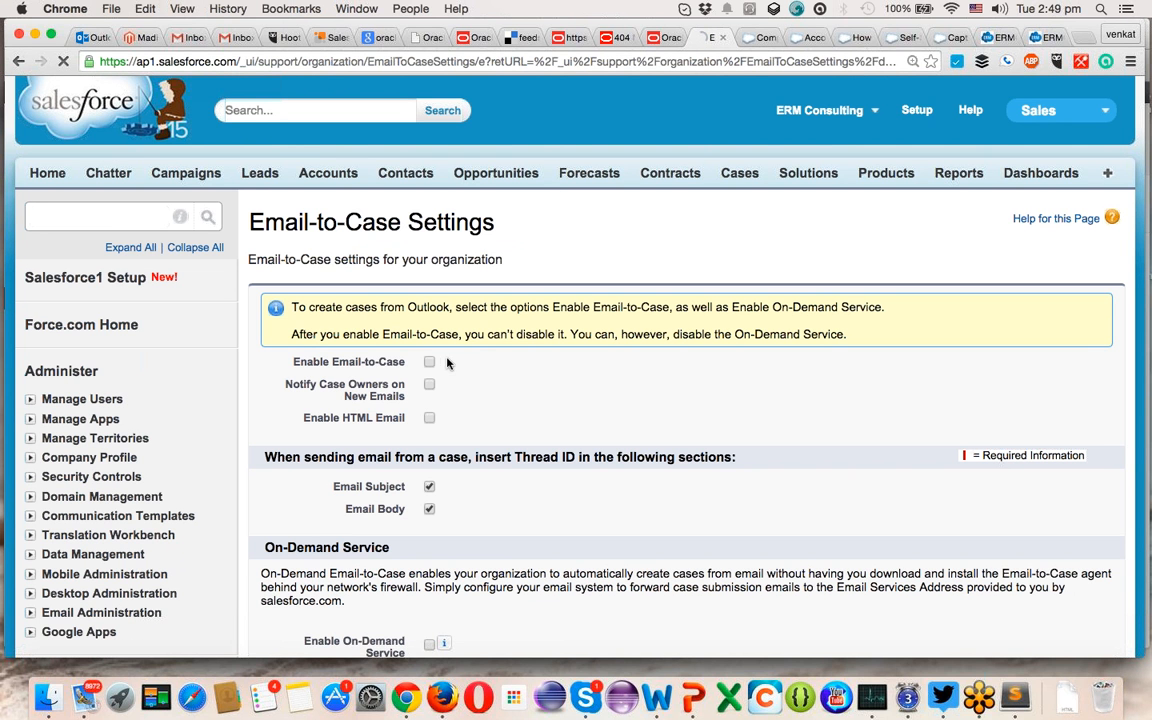
left_click(429, 363)
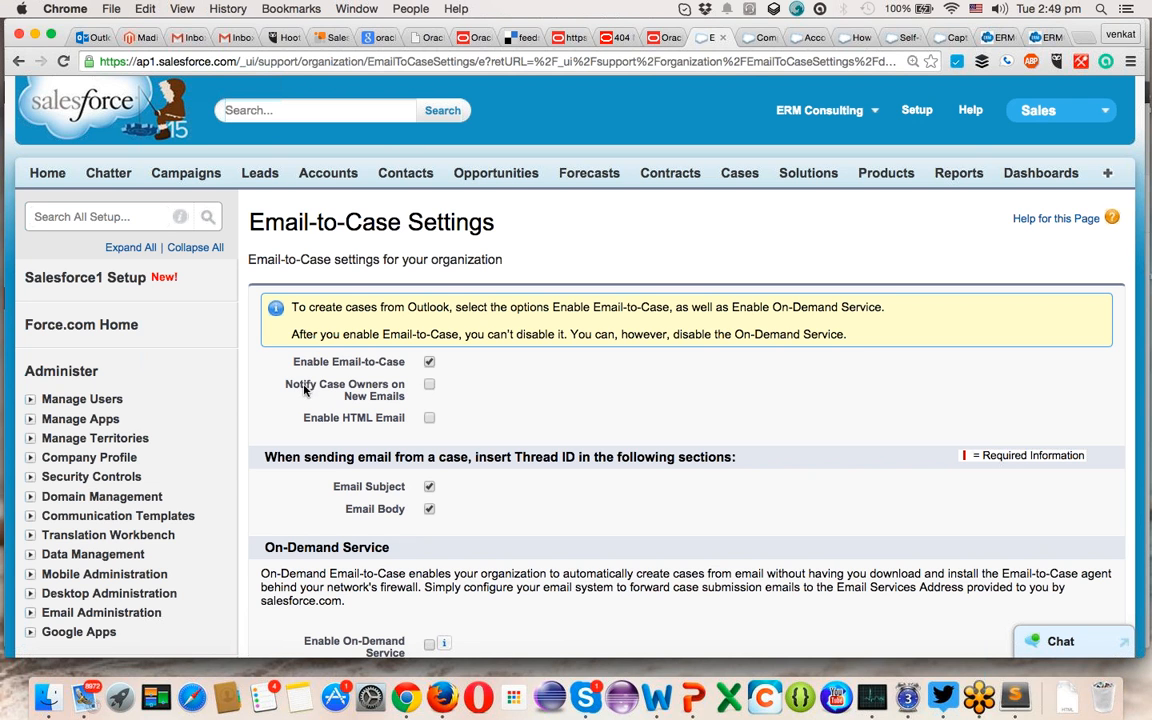
left_click(429, 386)
- Tick Enable On-Demand Service in the On-Demand Service section
scroll(427, 421, "down", 5)
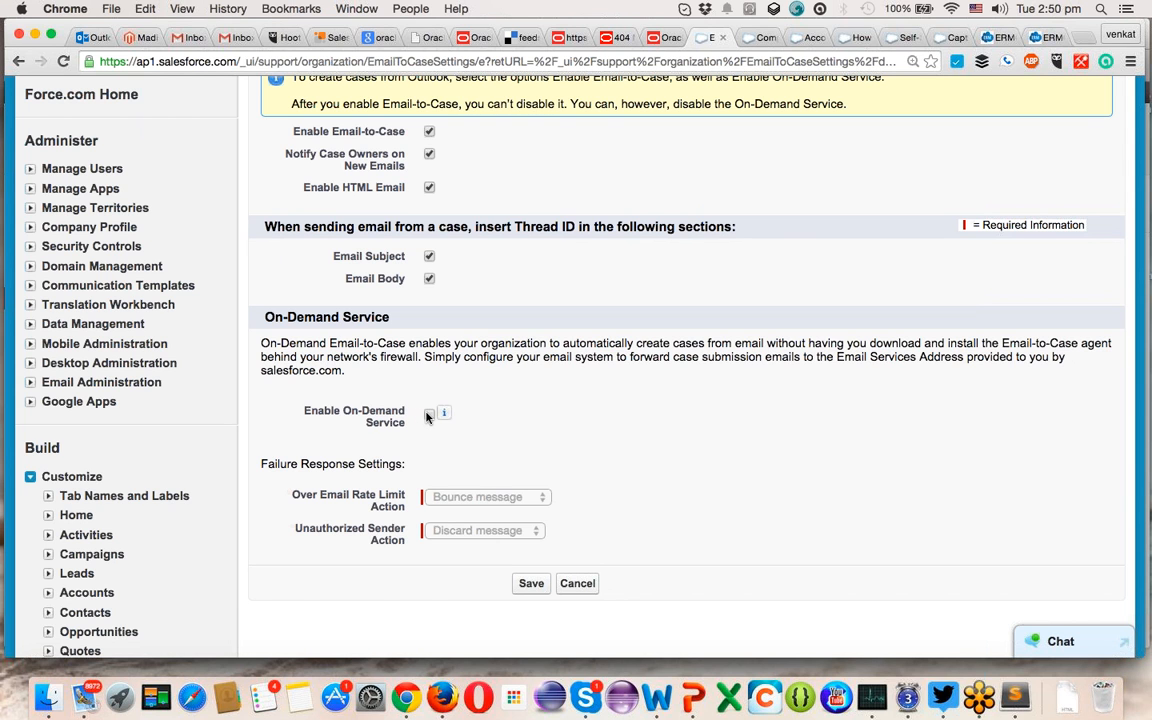
mouse_move(446, 419)
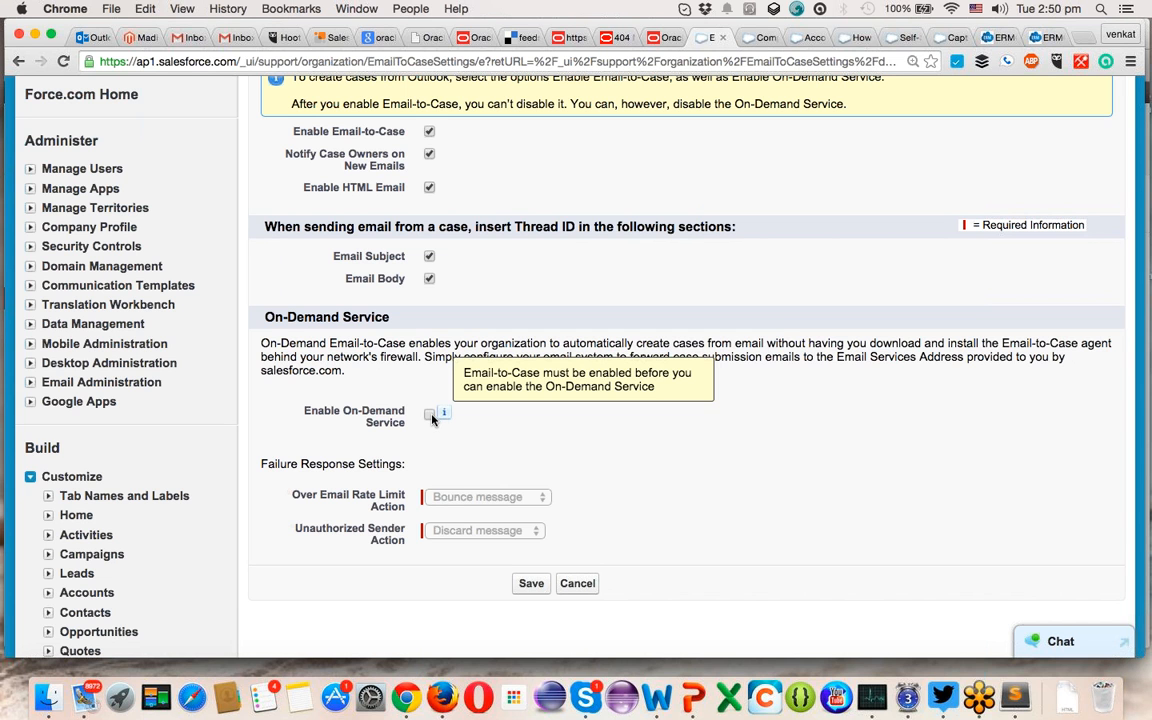
left_click(430, 416)
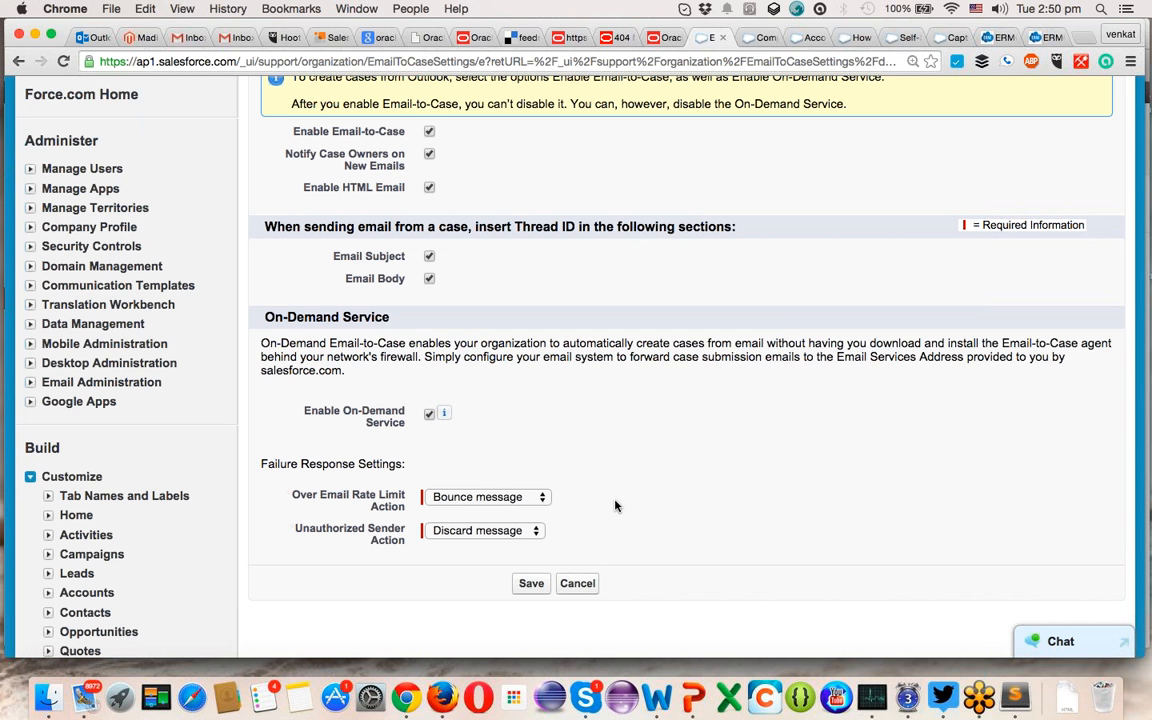
scroll(635, 480, "down", 2)
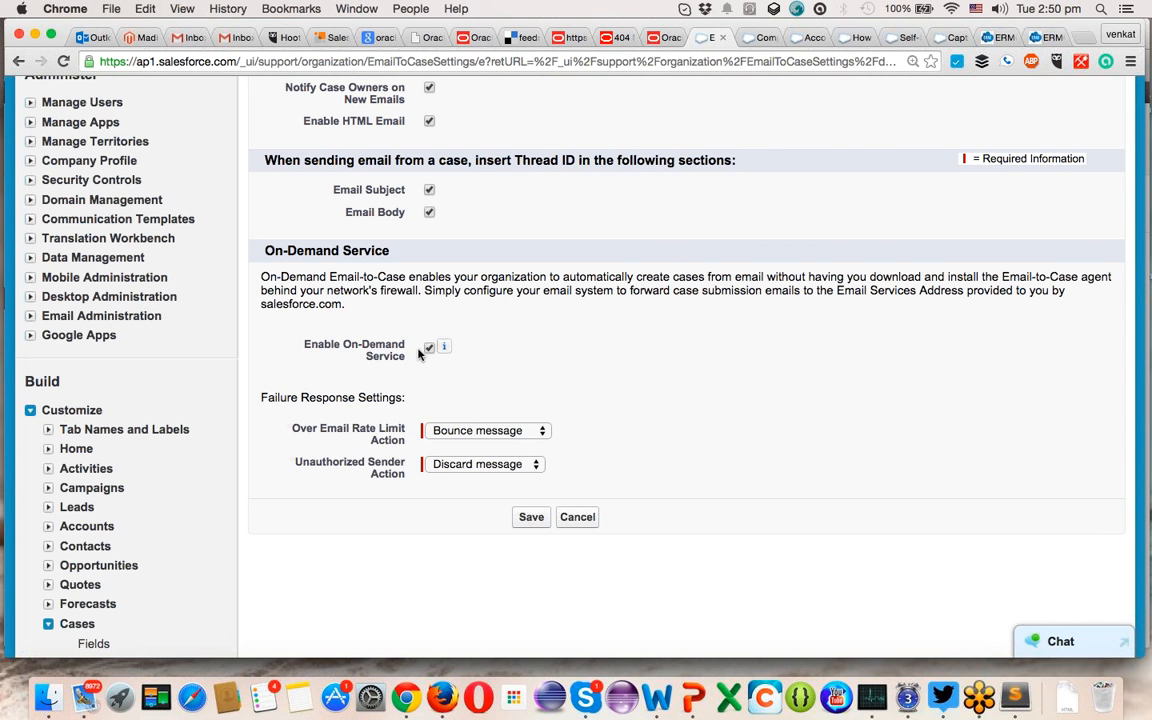
mouse_move(444, 347)
scroll(517, 396, "down", 3)
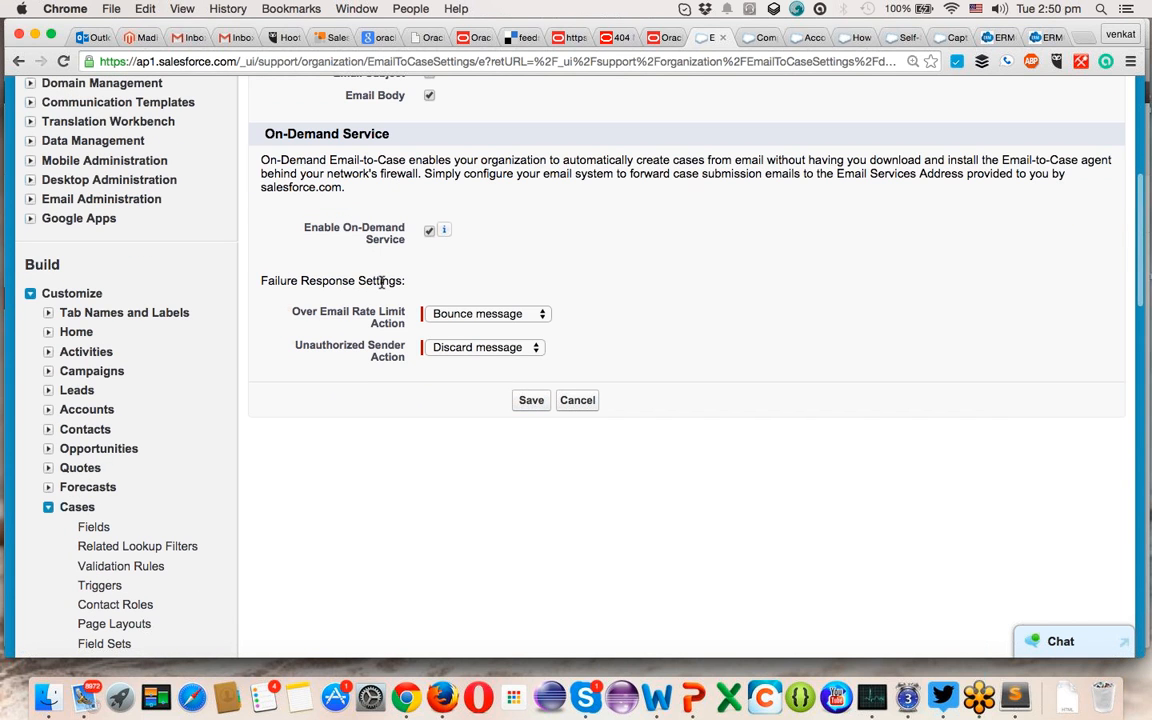
- Set over-limit emails to Requeue message, keep Discard message for unauthorized senders, and save
left_click(456, 316)
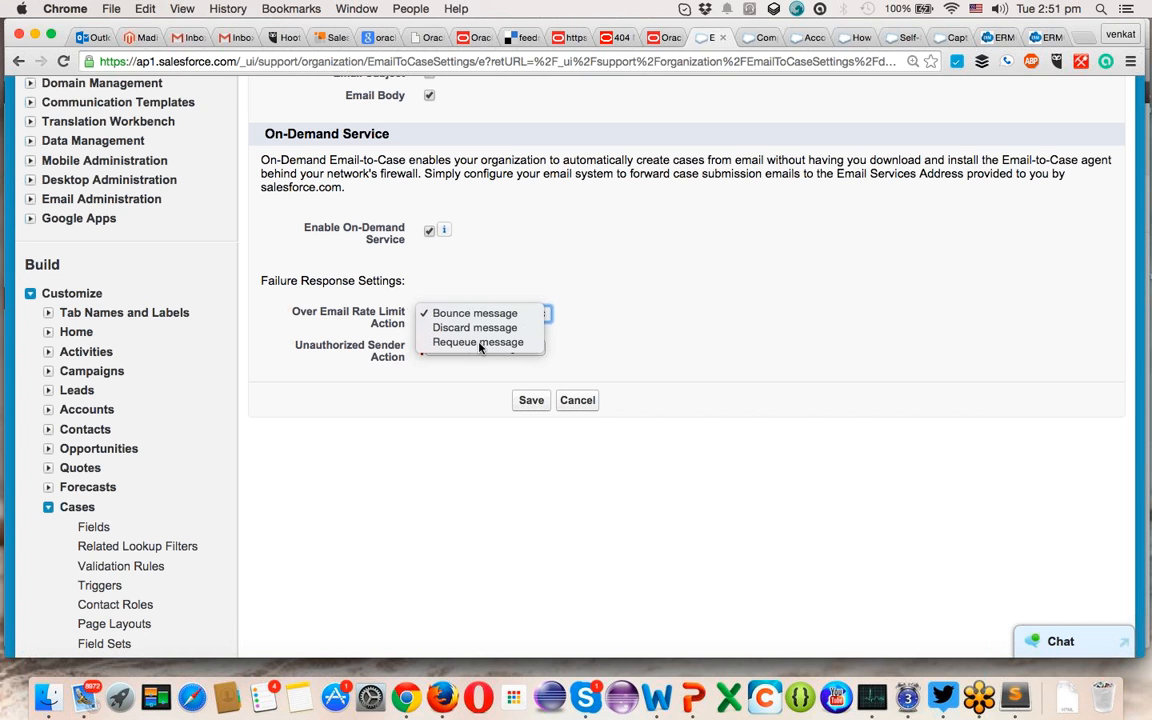
left_click(480, 343)
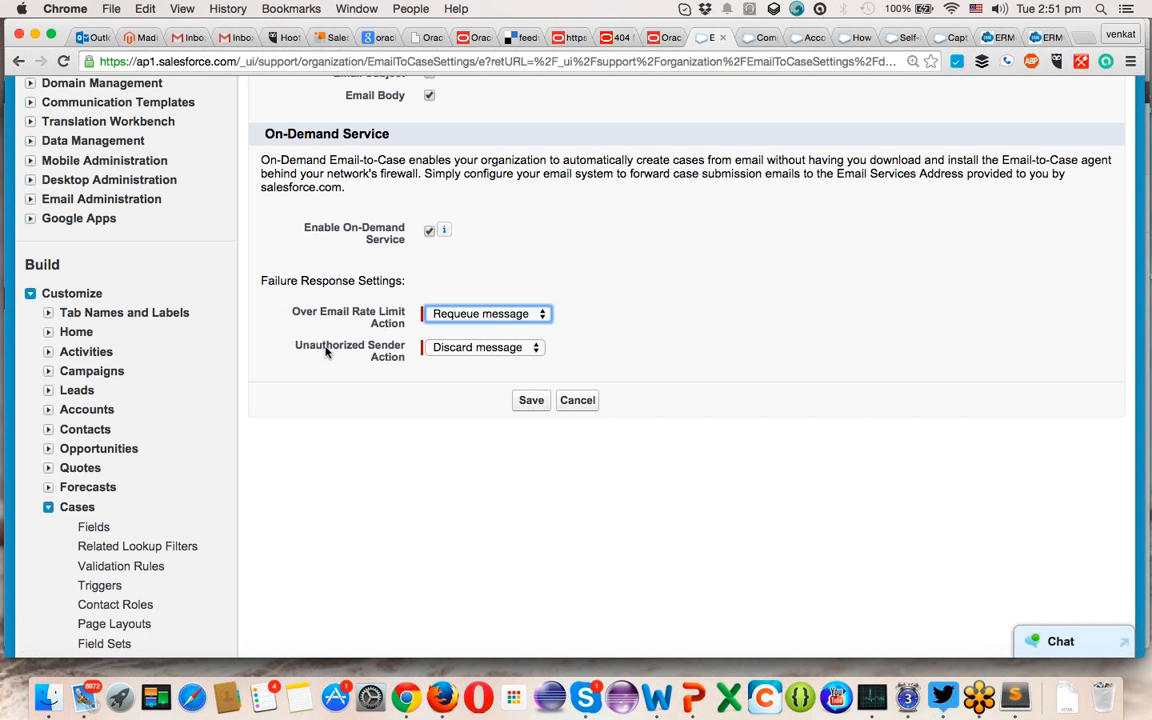
left_click(442, 347)
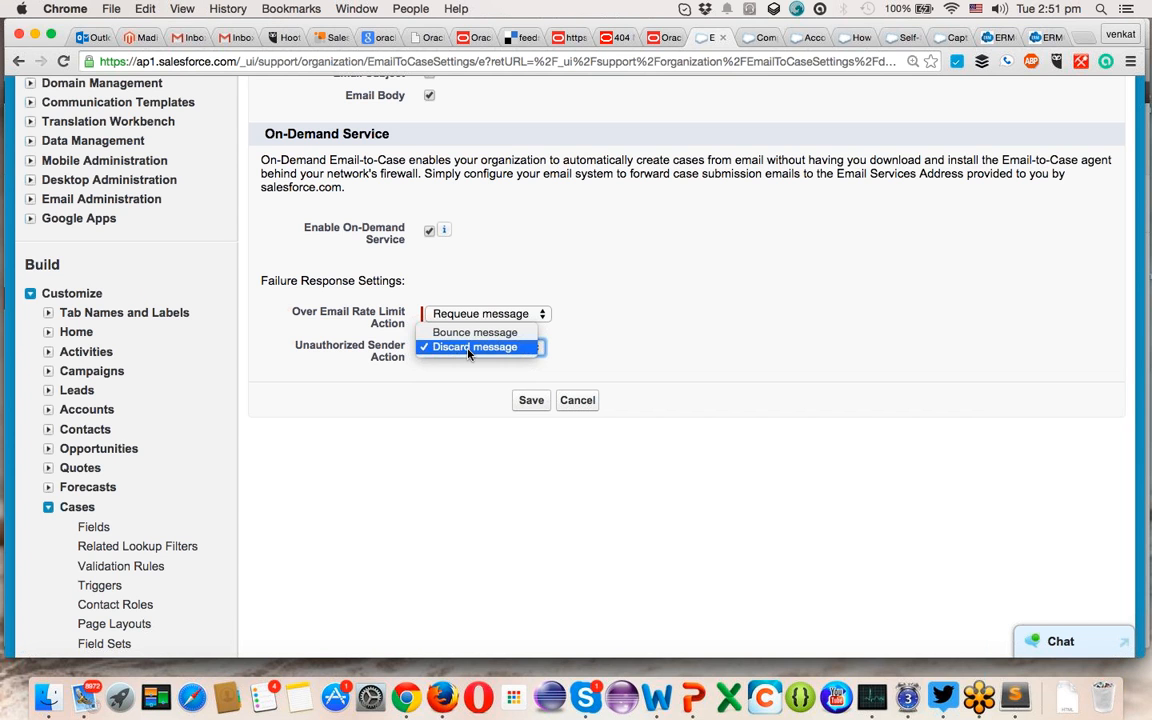
left_click(468, 348)
left_click(530, 403)
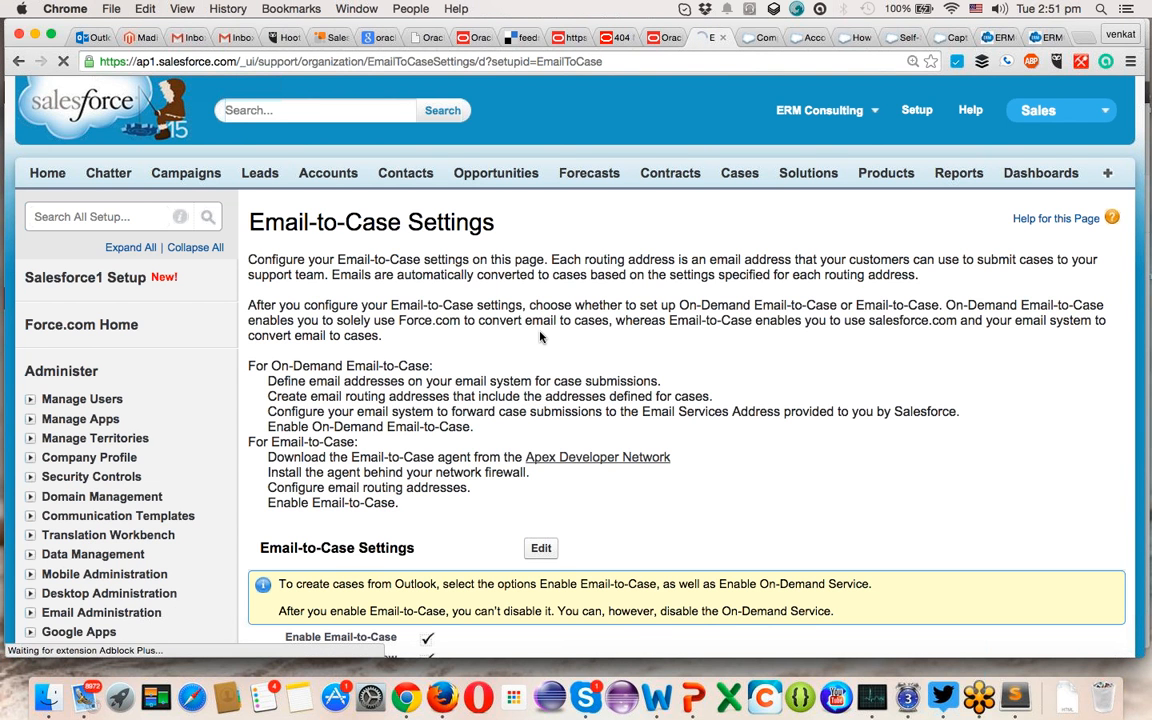
- Scroll to Routing Addresses and start a new Email-to-Case routing address
scroll(537, 344, "down", 2)
scroll(540, 337, "down", 10)
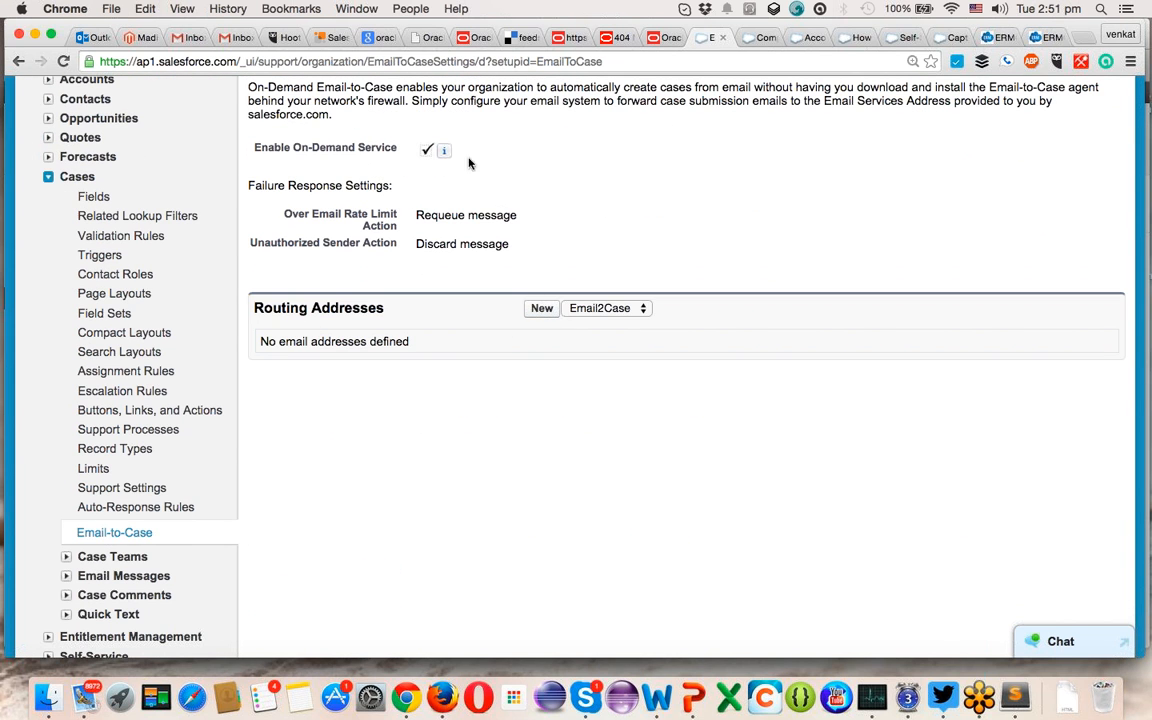
left_click(540, 310)
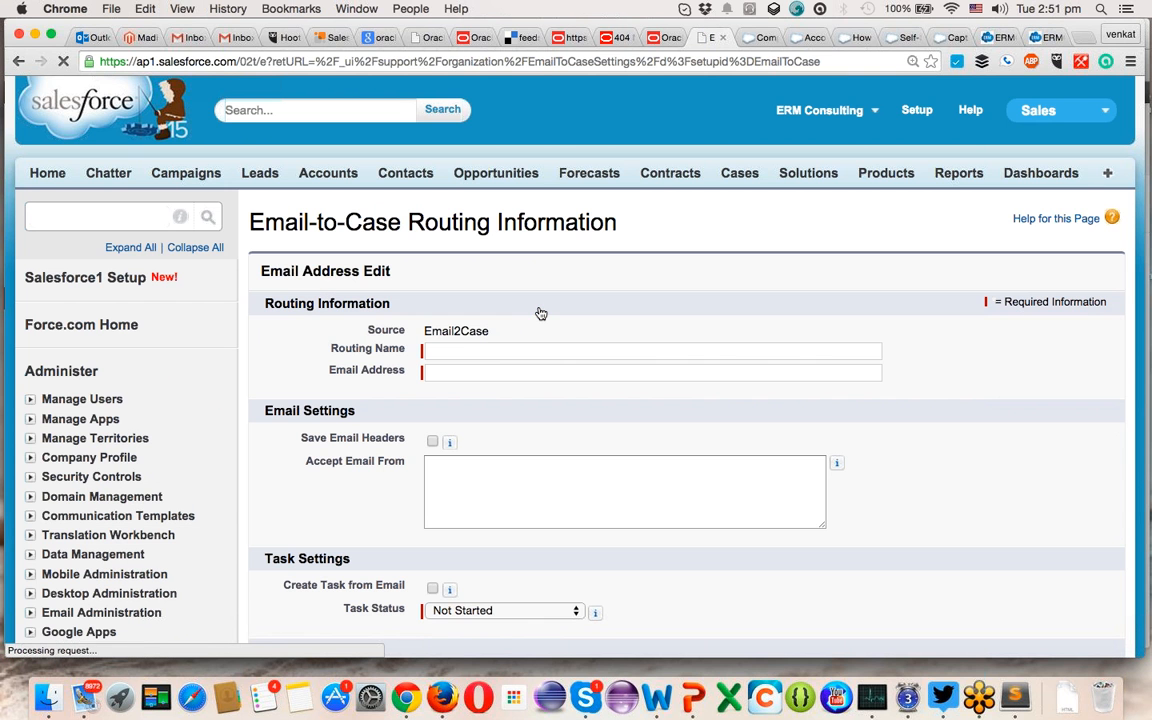
- Enter the support address as Routing Name and Email Address, and tick Save Email Headers
left_click(443, 353)
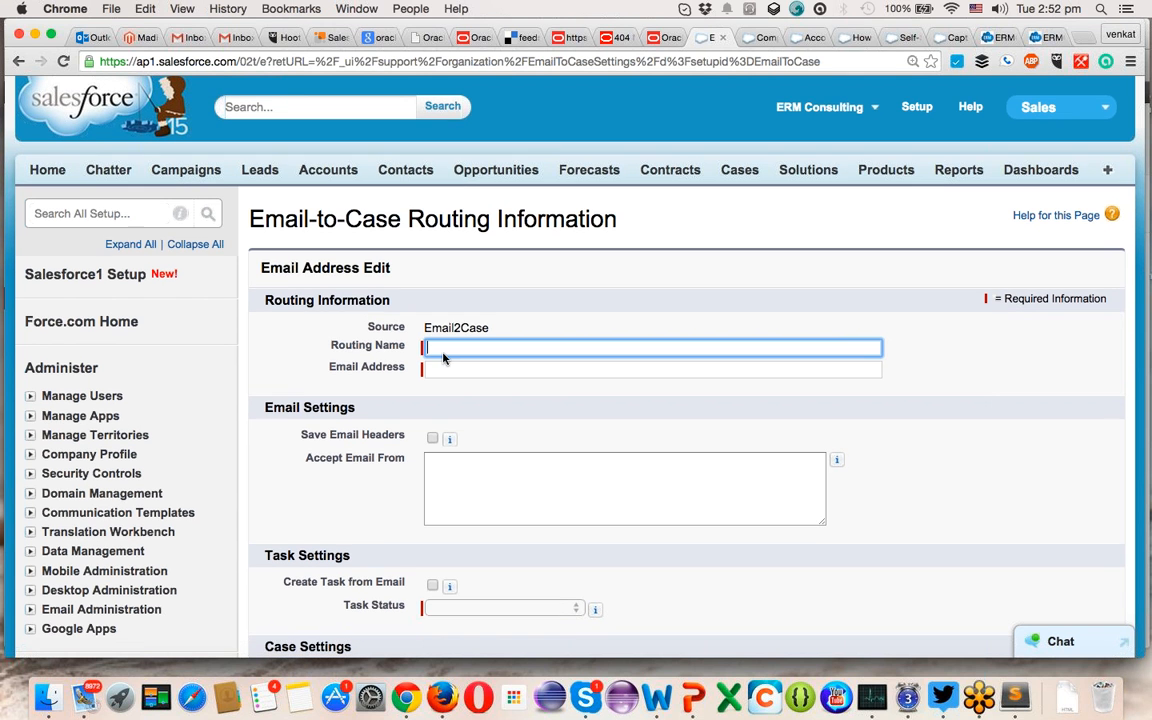
scroll(443, 355, "down", 5)
scroll(443, 355, "up", 4)
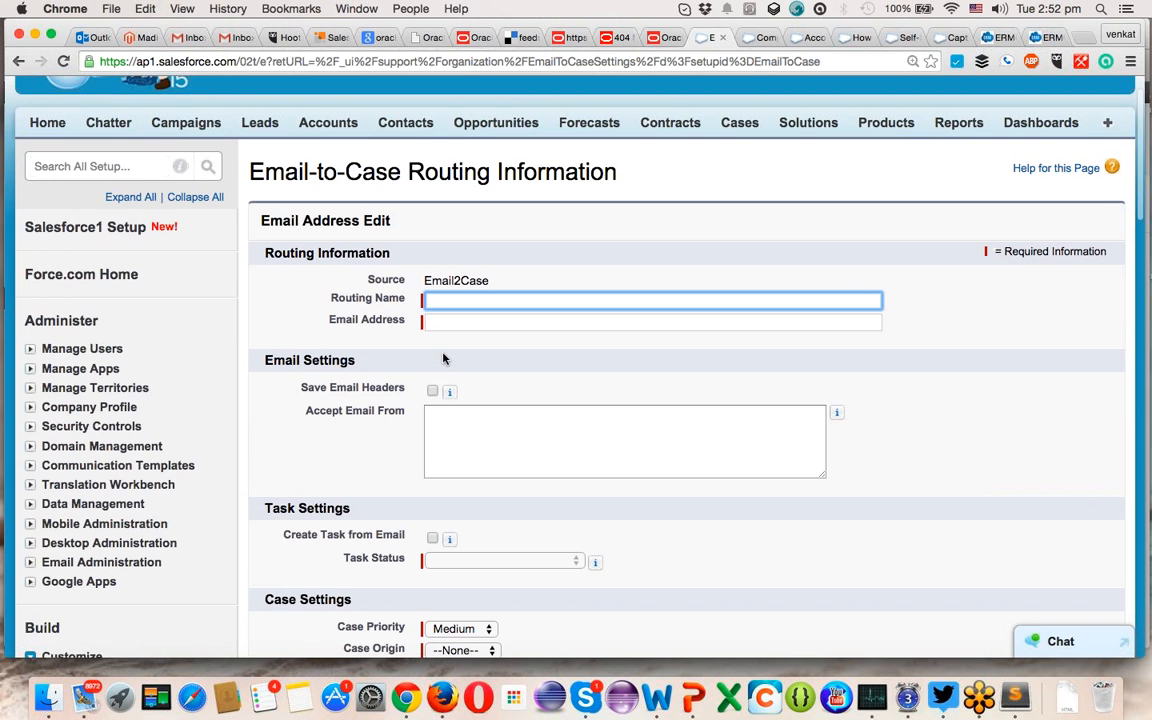
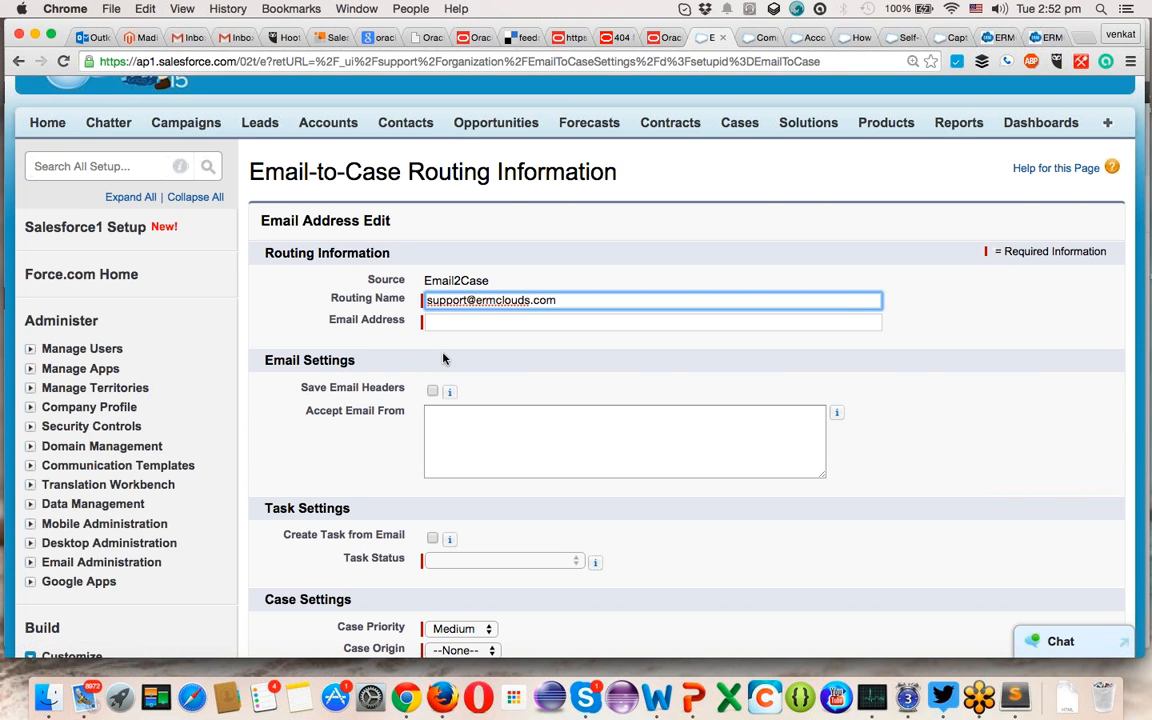
key("Tab")
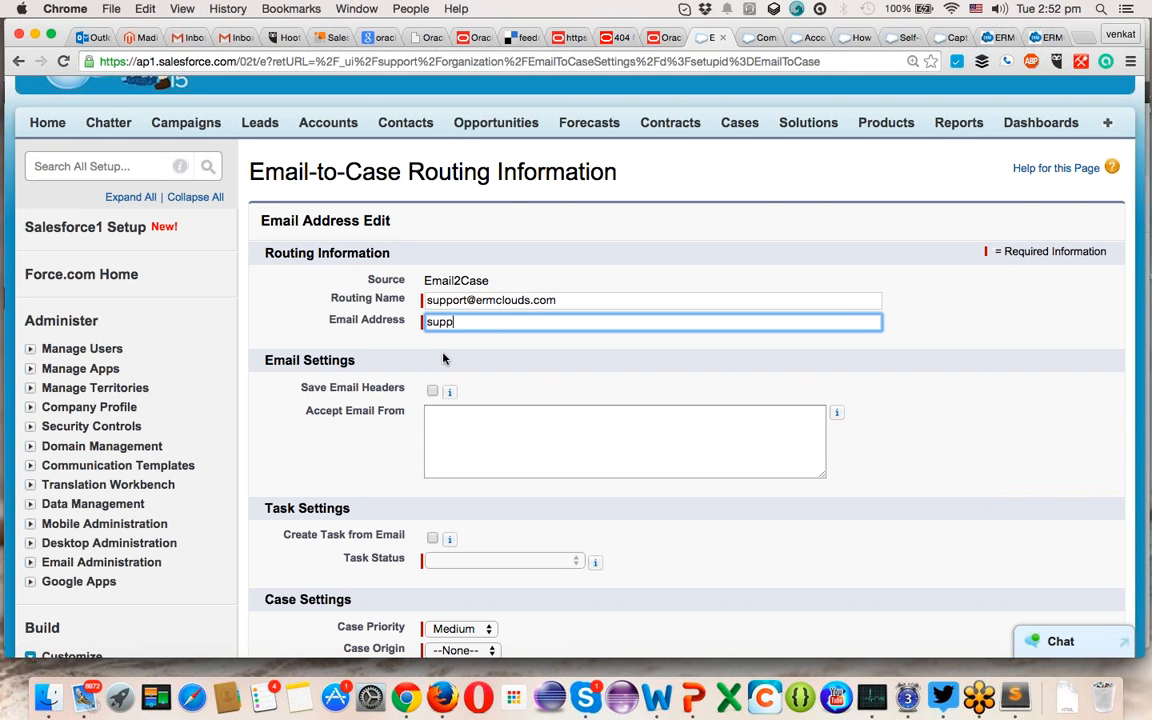
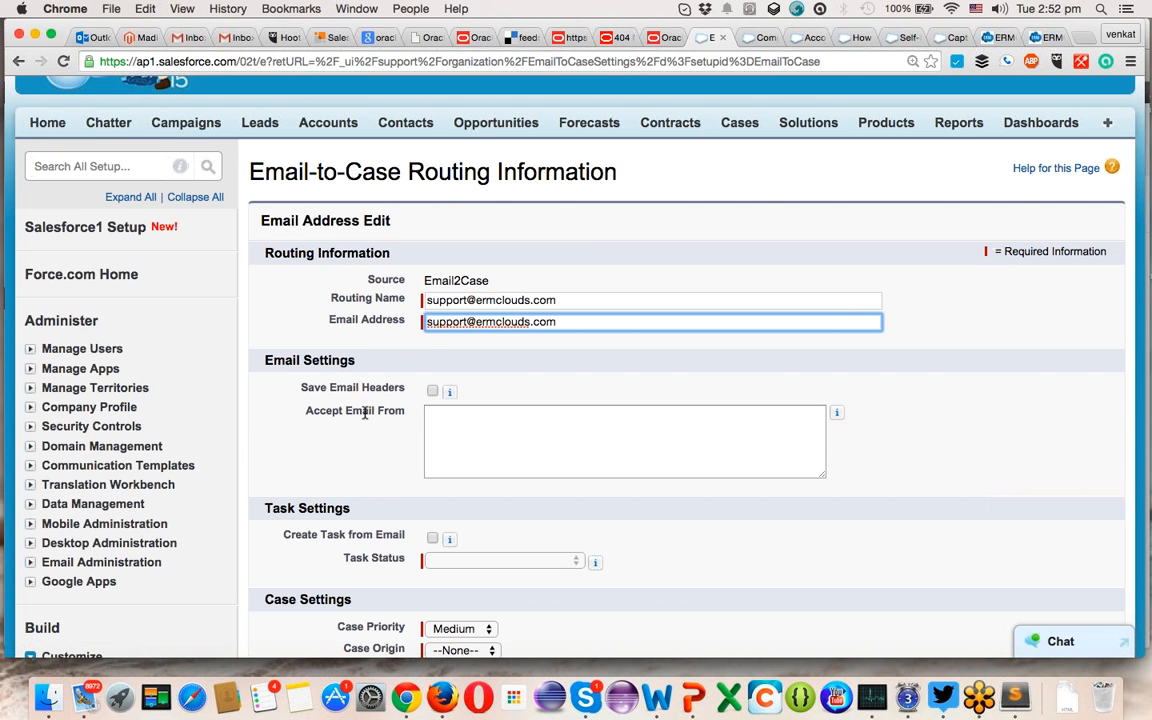
left_click(433, 391)
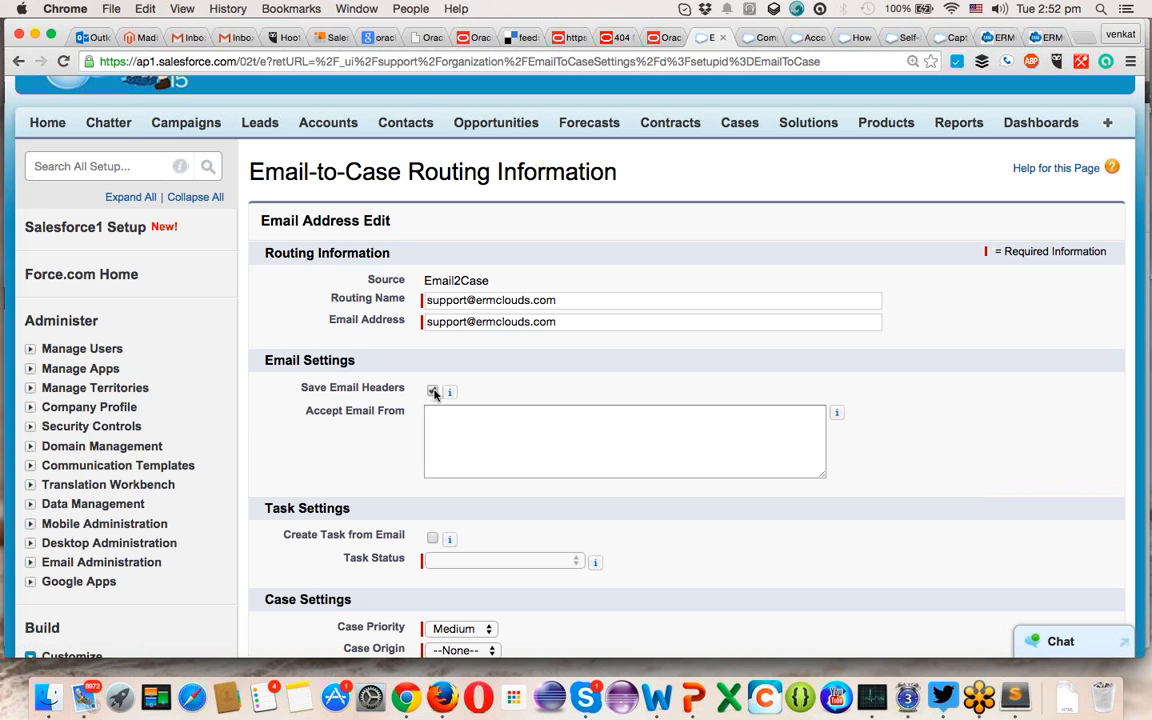
left_click(470, 424)
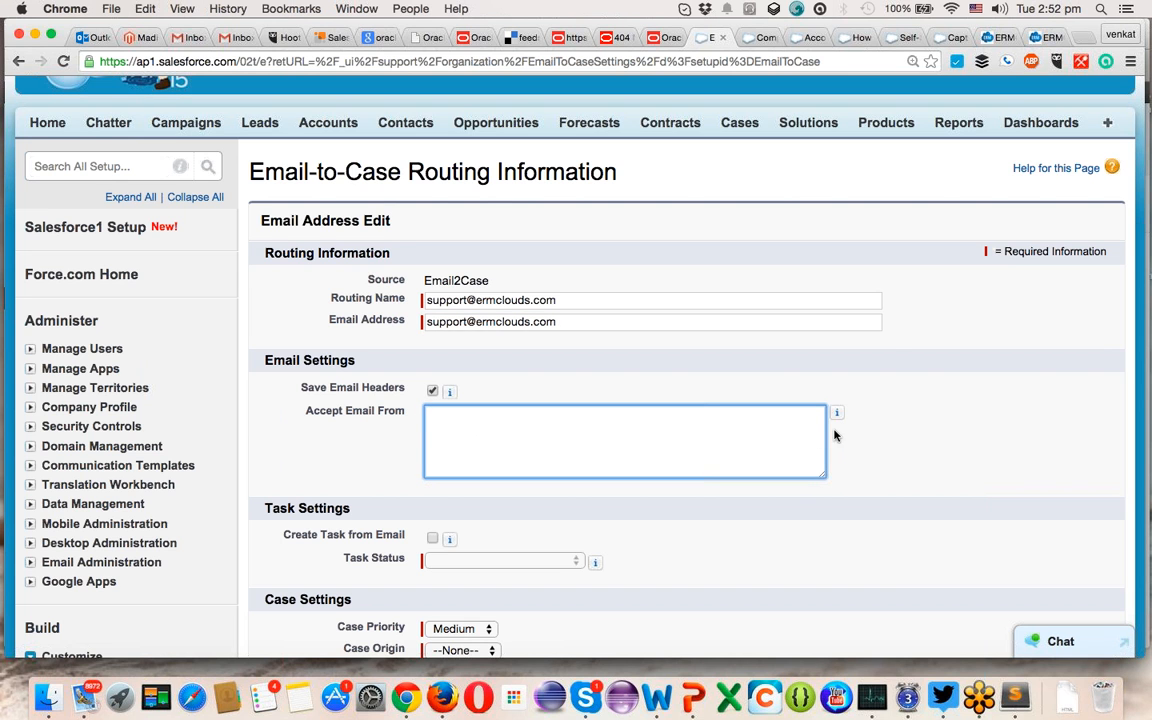
mouse_move(836, 418)
left_click(837, 412)
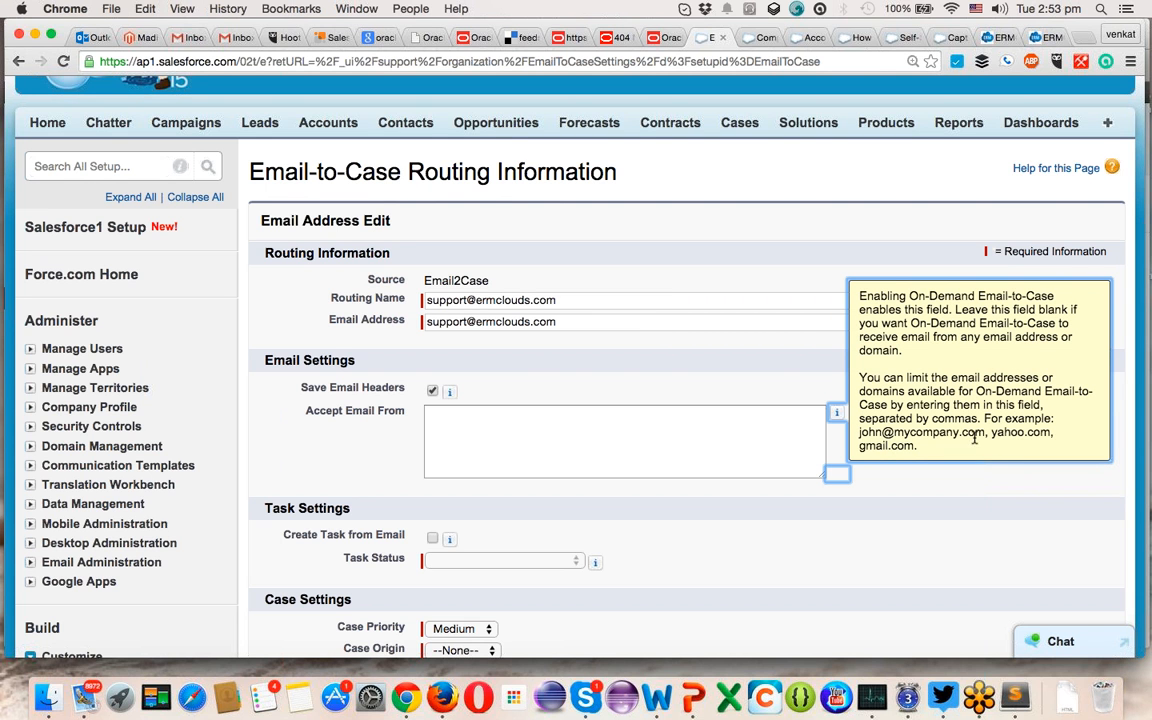
double_click(1024, 431)
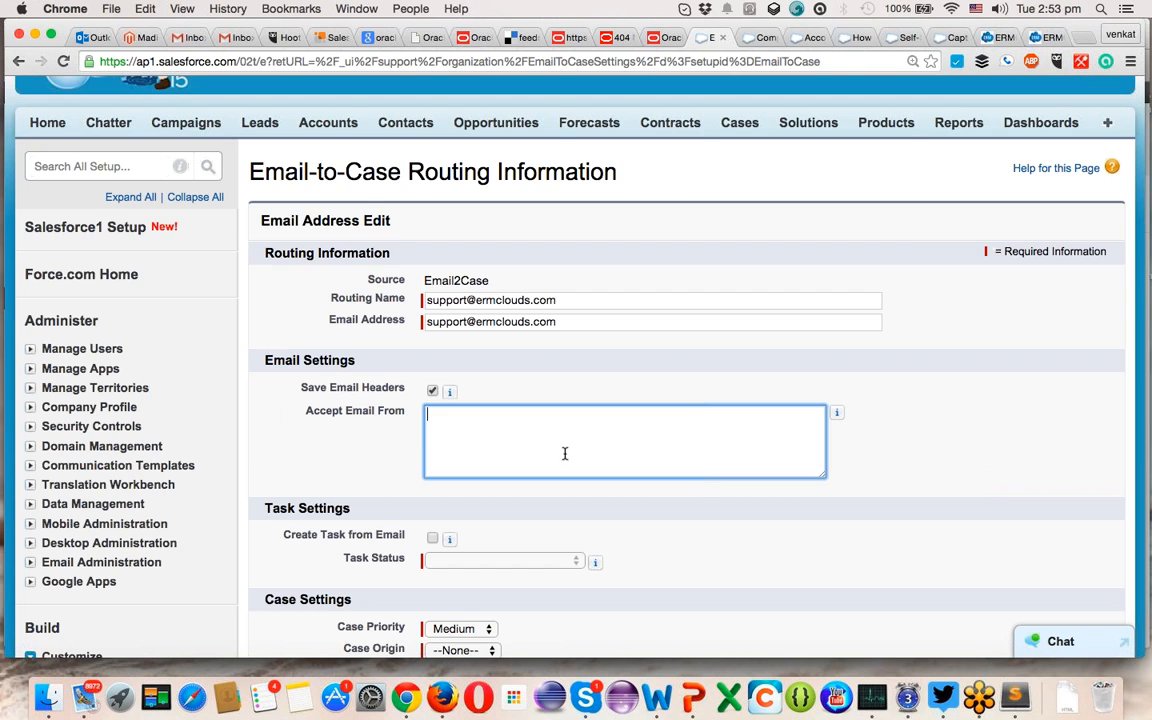
scroll(563, 452, "down", 5)
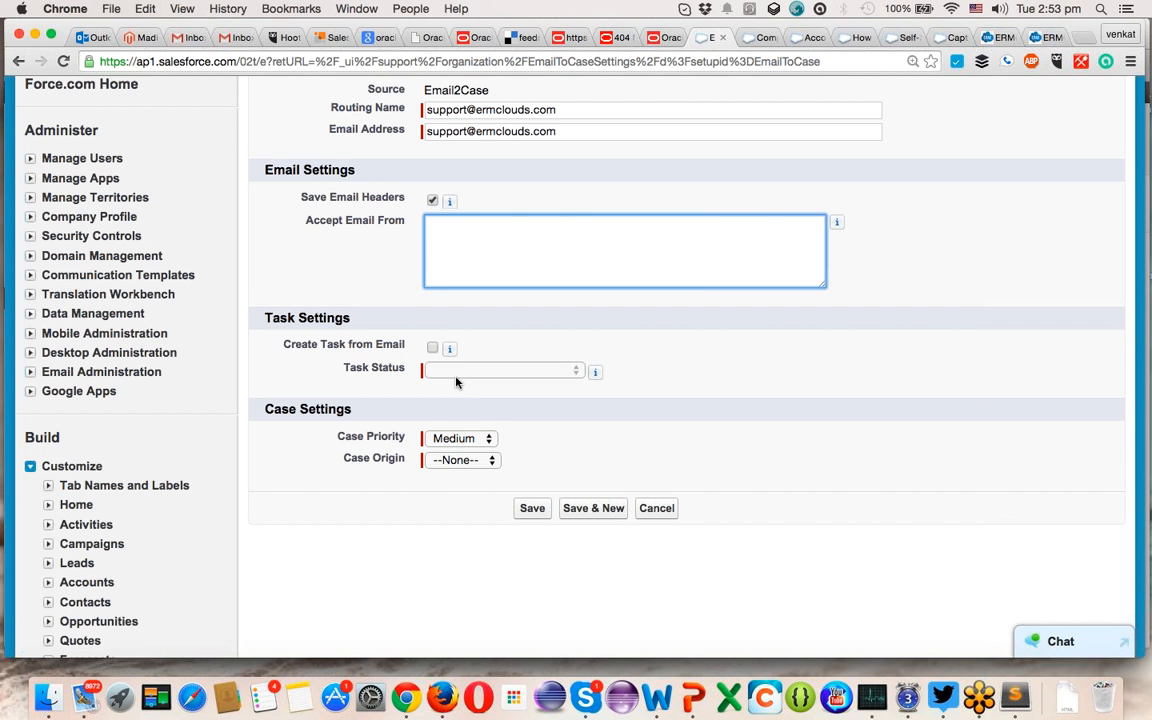
- Keep Medium case priority, set Case Origin to Email, and save the routing address
left_click(456, 439)
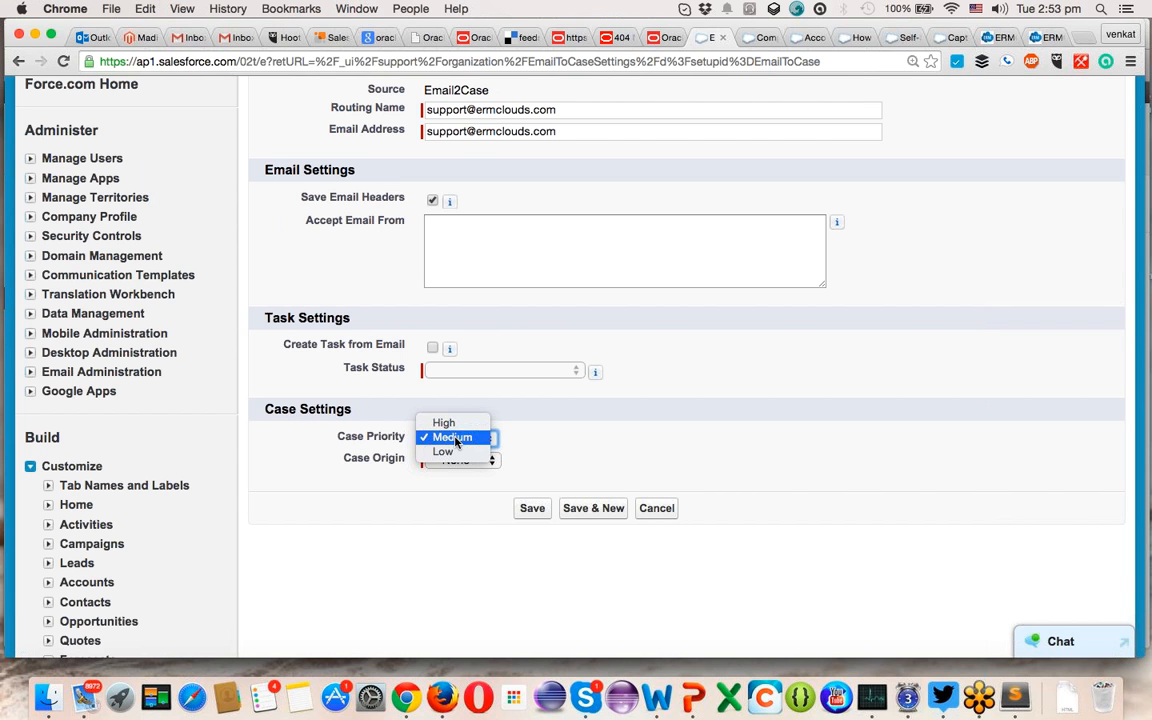
left_click(456, 439)
left_click(458, 460)
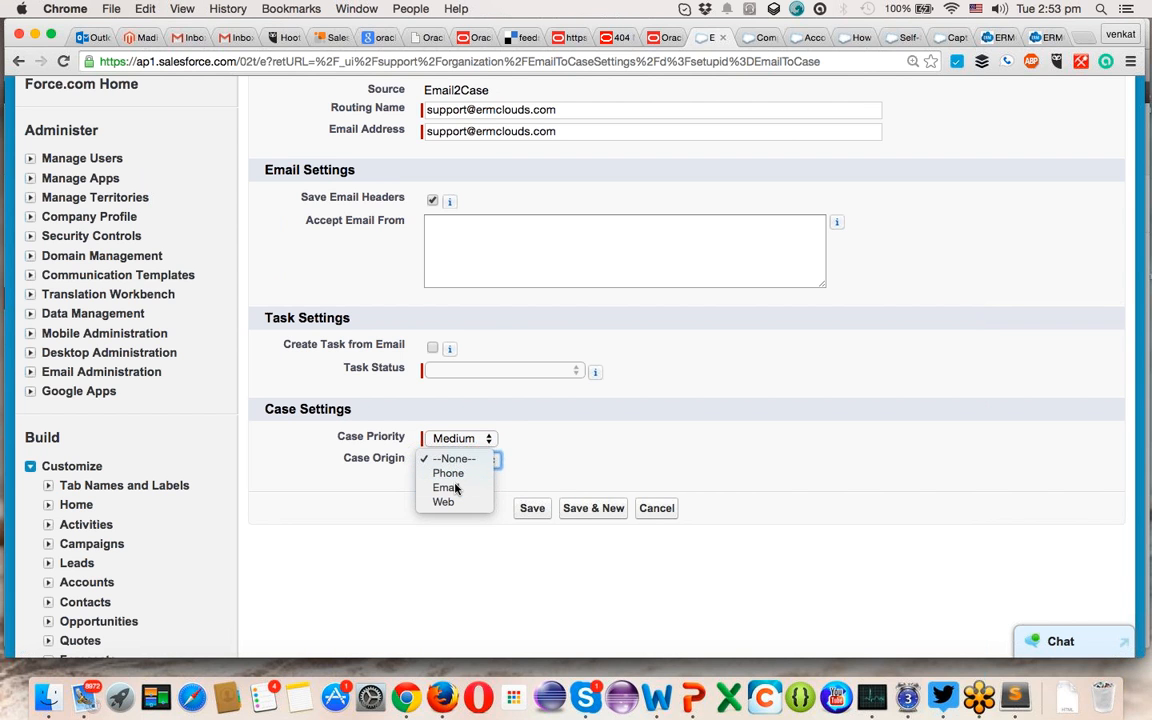
left_click(455, 487)
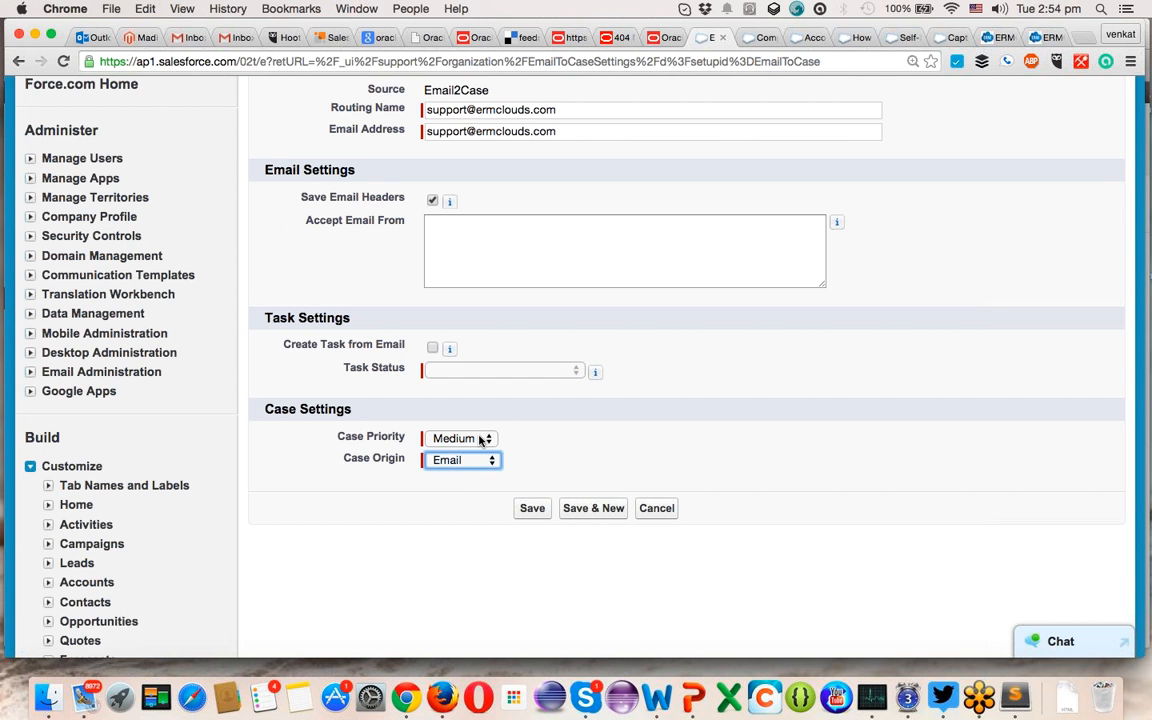
left_click(531, 509)
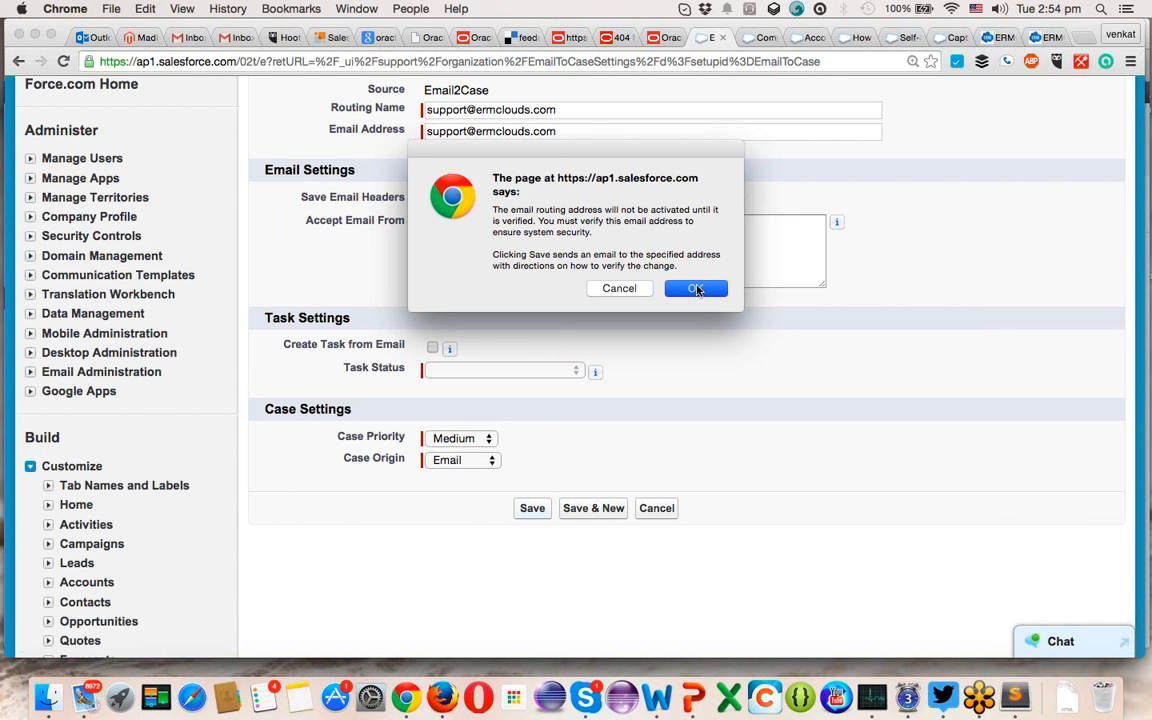
- Confirm saving the routing address and send a verification email to the support address
left_click(697, 289)
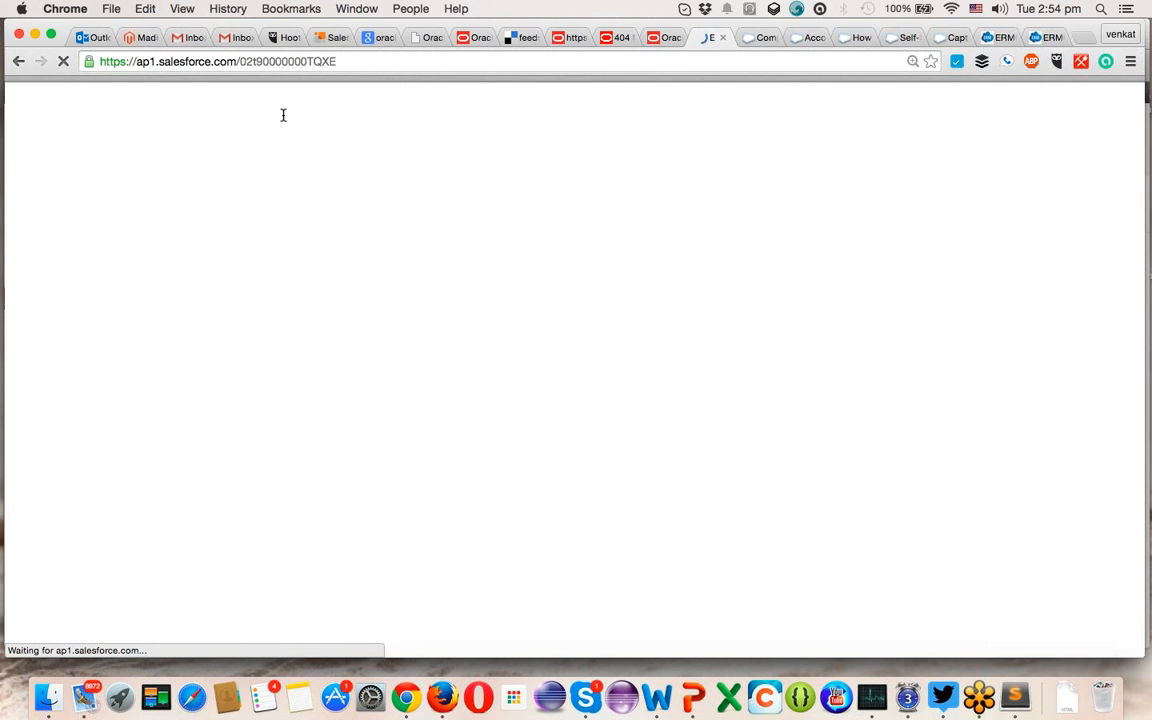
scroll(511, 423, "down", 5)
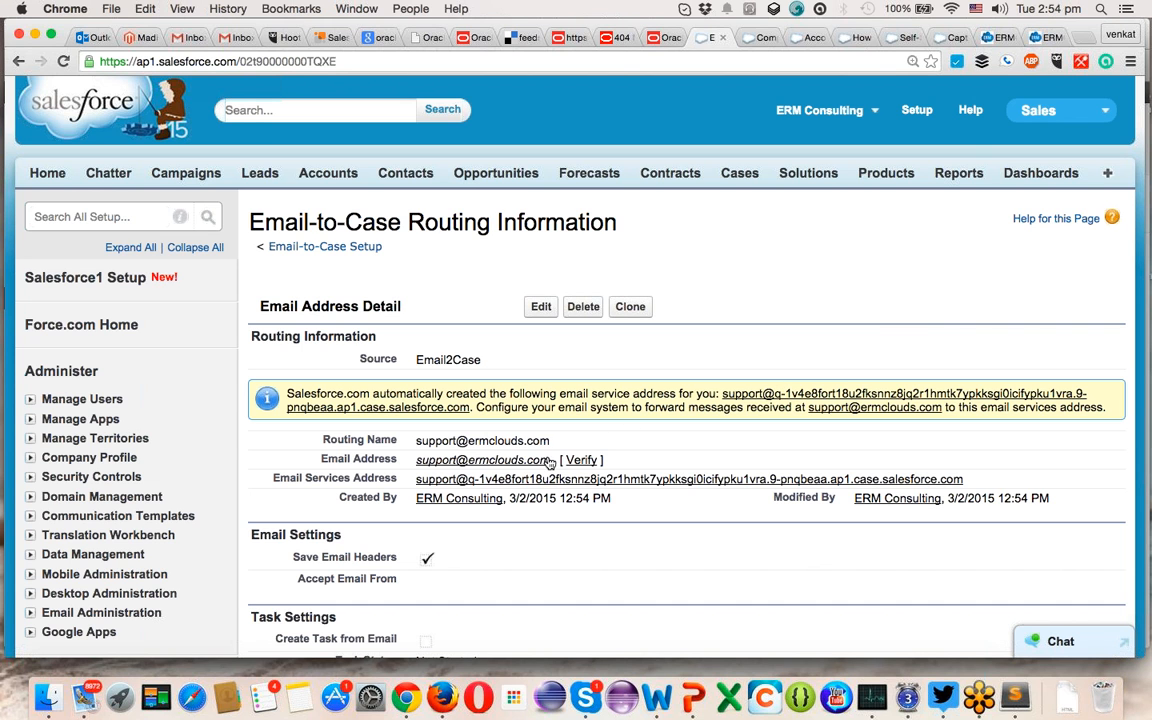
left_click(581, 462)
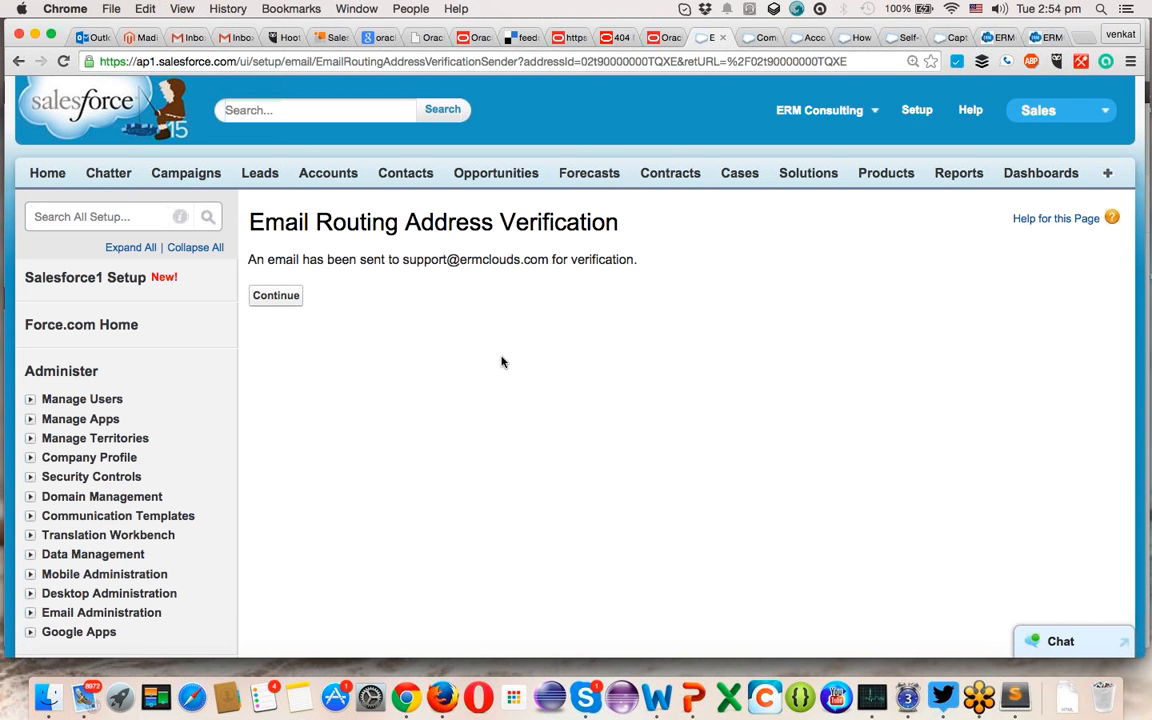
- Return to the routing address detail page and highlight the generated Email Services Address
left_click(290, 298)
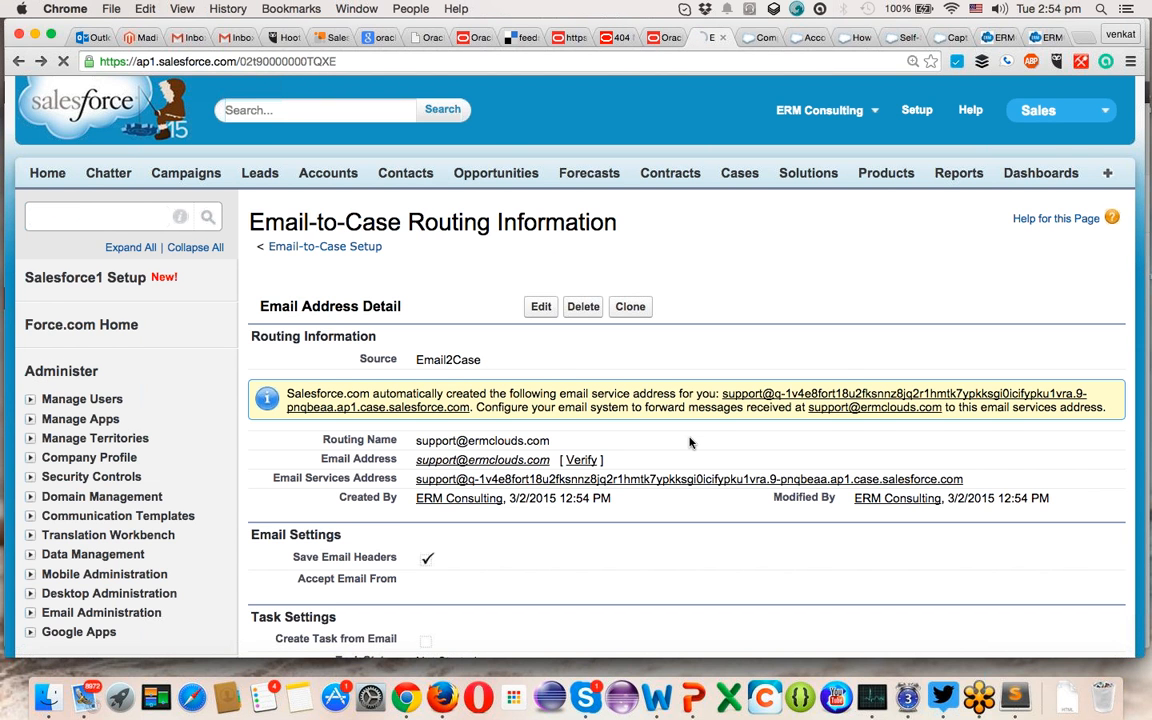
scroll(689, 442, "down", 2)
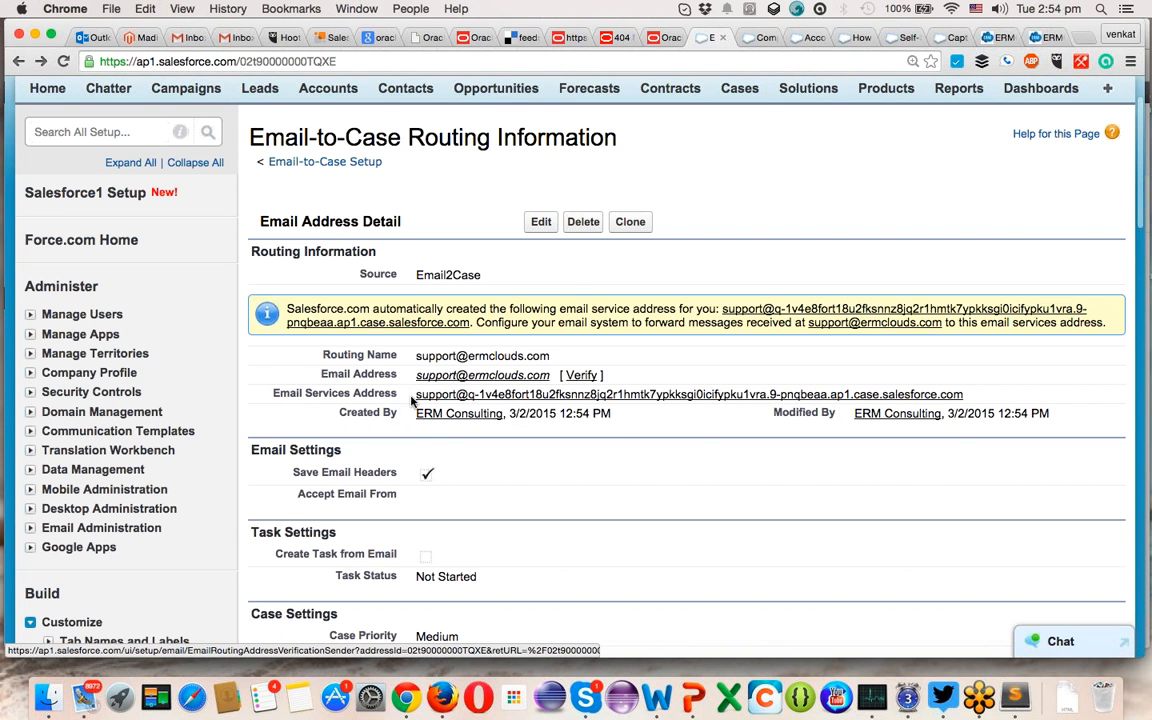
left_click_drag(414, 395, 967, 392)
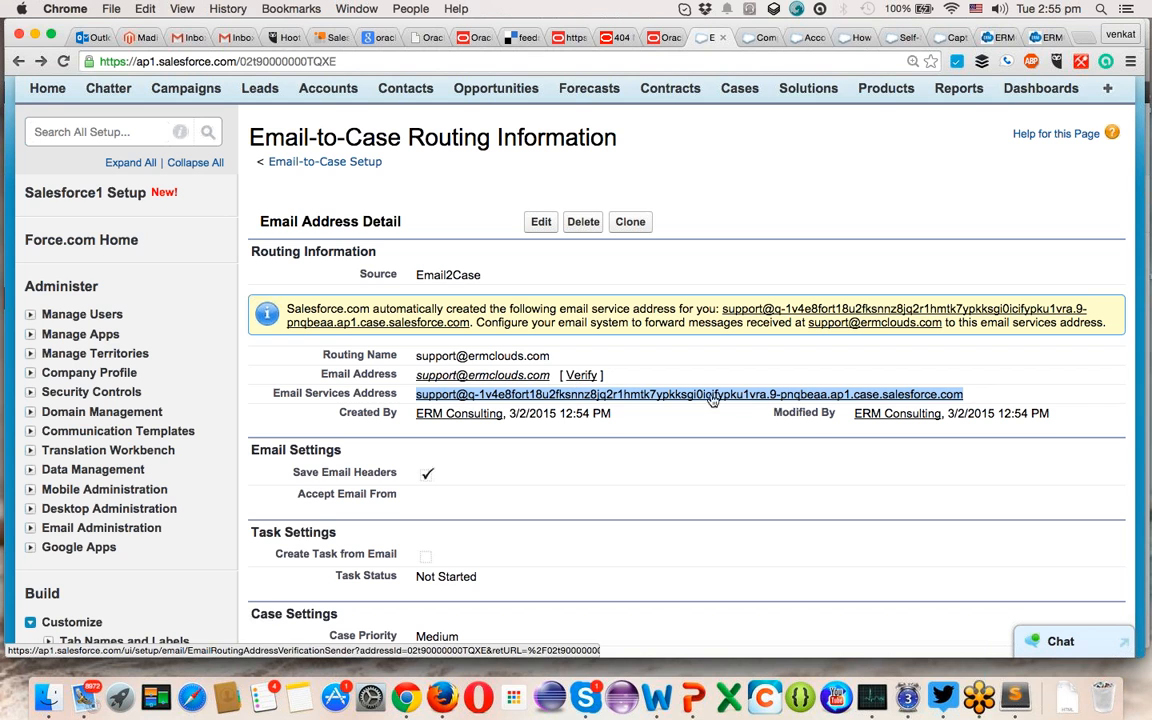
- Copy the generated Email Services Address, then go to the Cases home page listing recent cases
key("super+c")
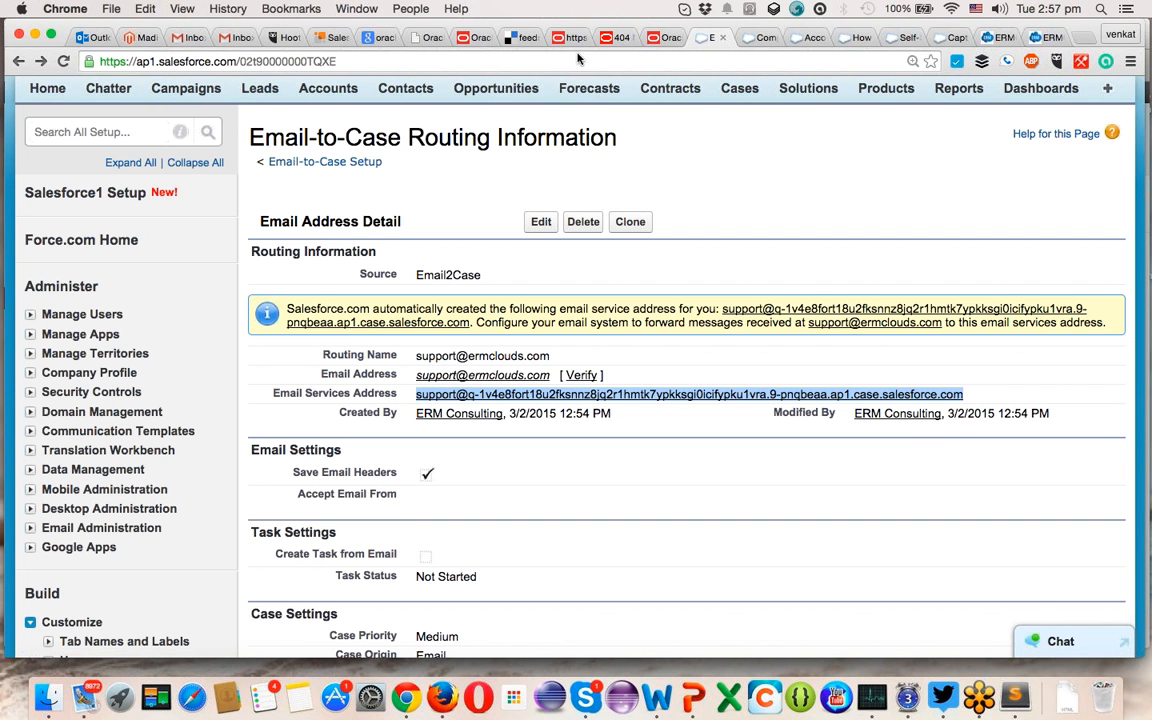
left_click(760, 40)
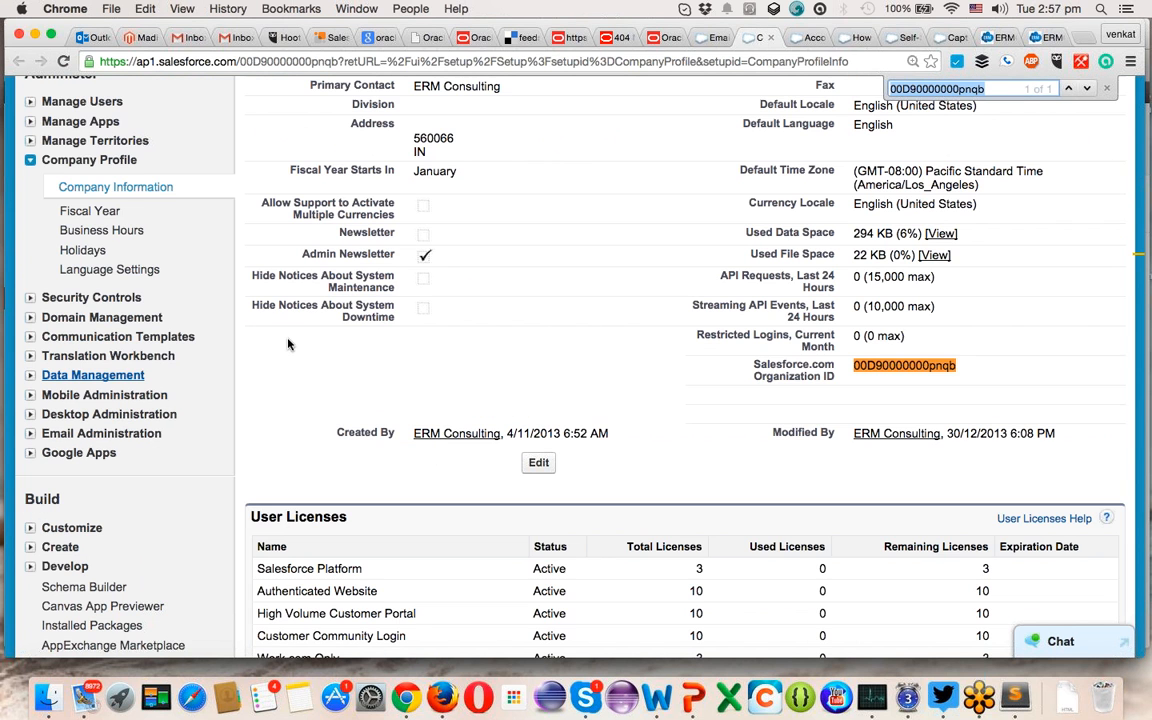
scroll(279, 376, "up", 5)
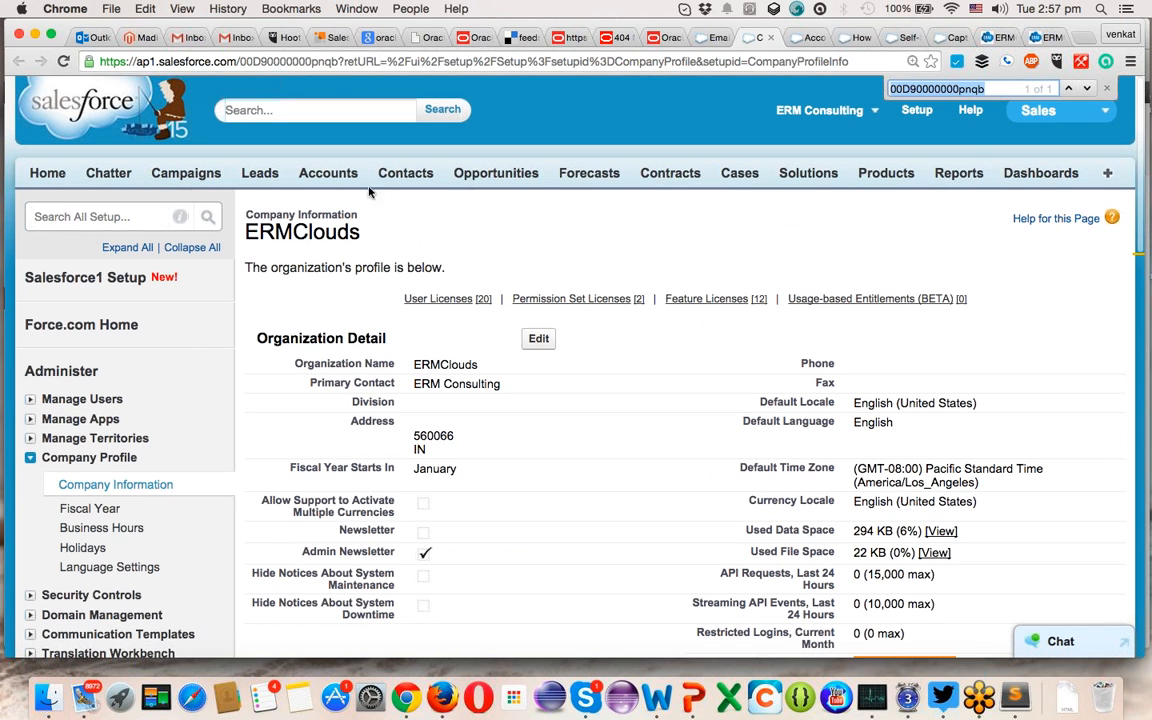
left_click(738, 174)
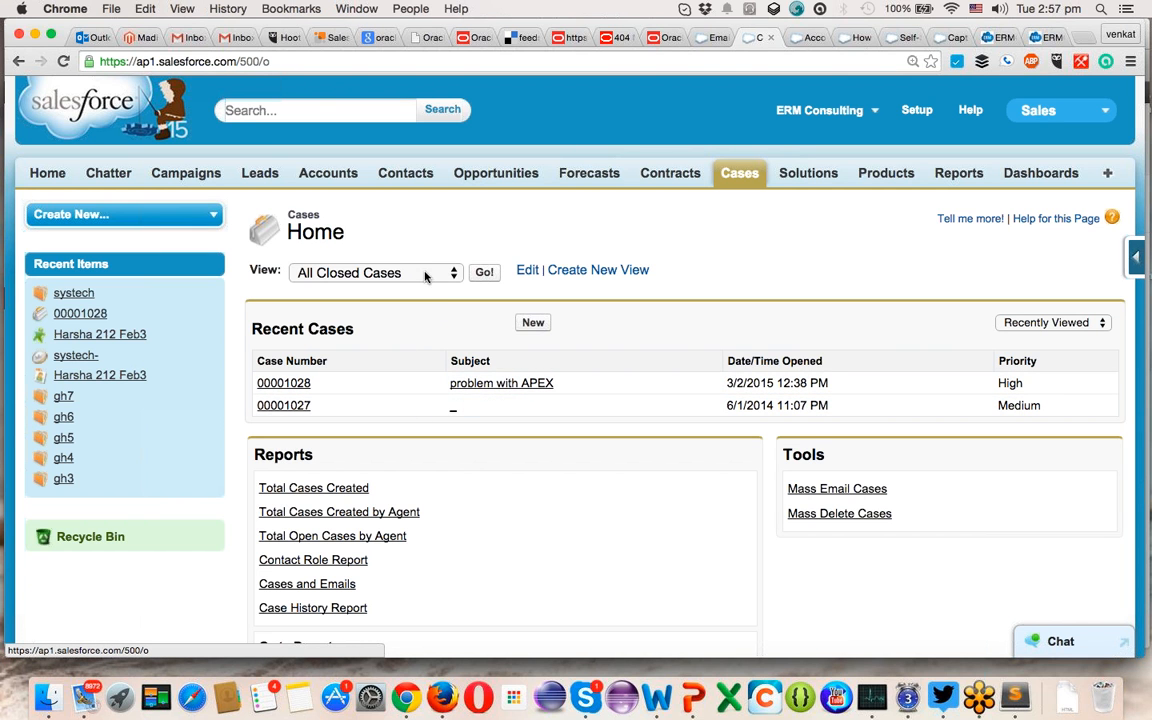
- Switch the Cases list view to All Open Cases
left_click(424, 274)
left_click(406, 290)
left_click(482, 273)
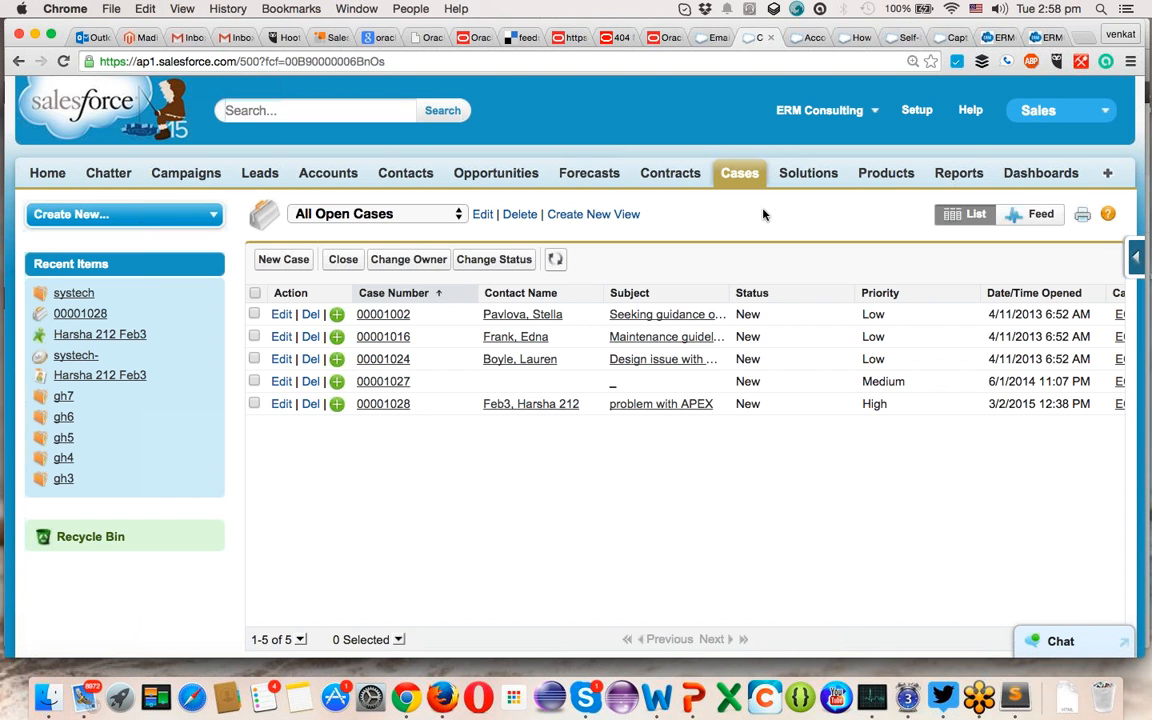
- Reload the open cases list until case 00001029 'hi problem' appears, then open it
key("super+r")
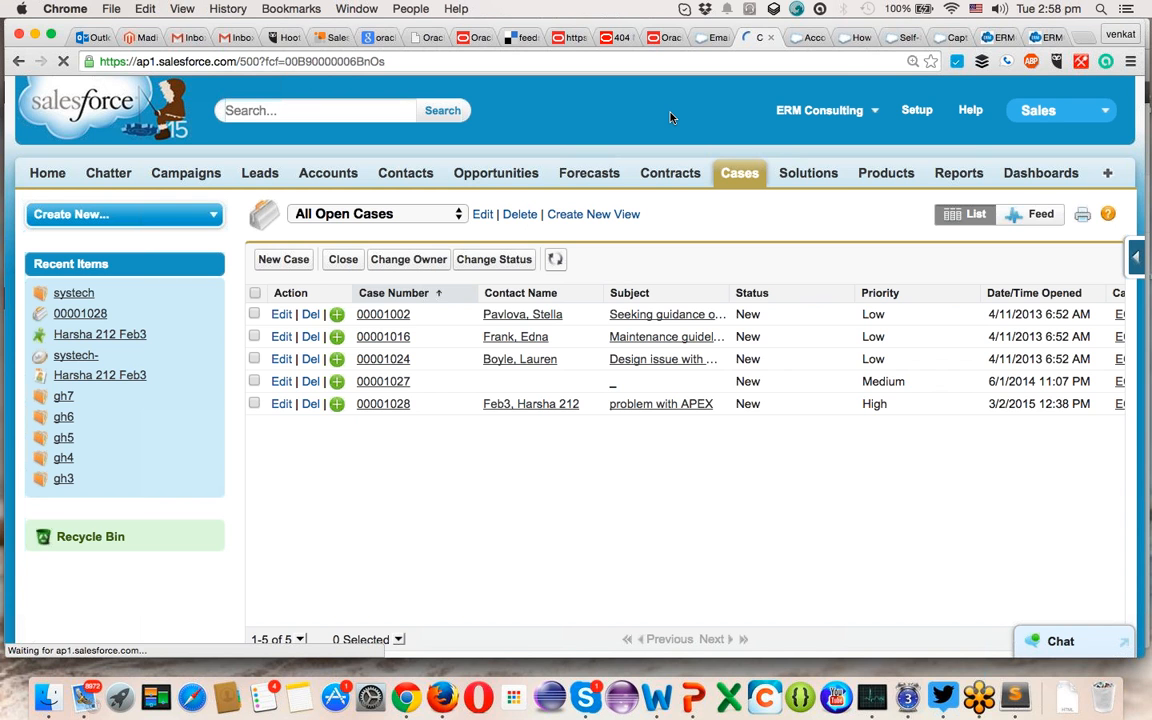
key("super+r")
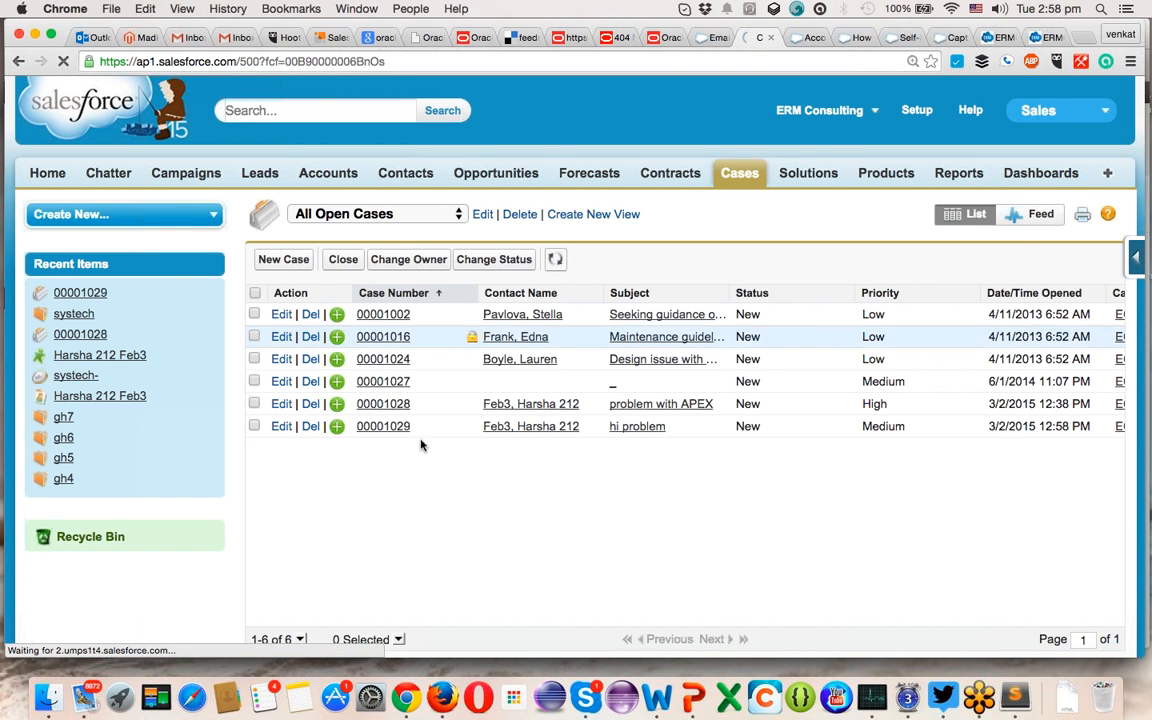
left_click(392, 432)
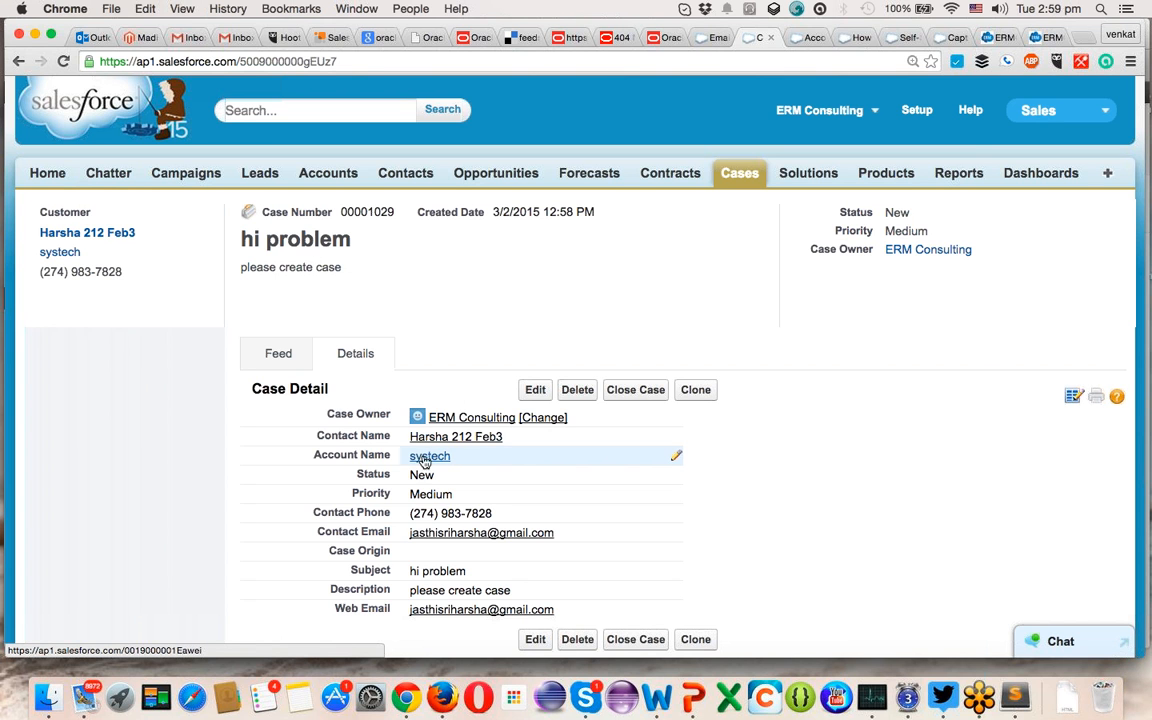
mouse_move(435, 459)
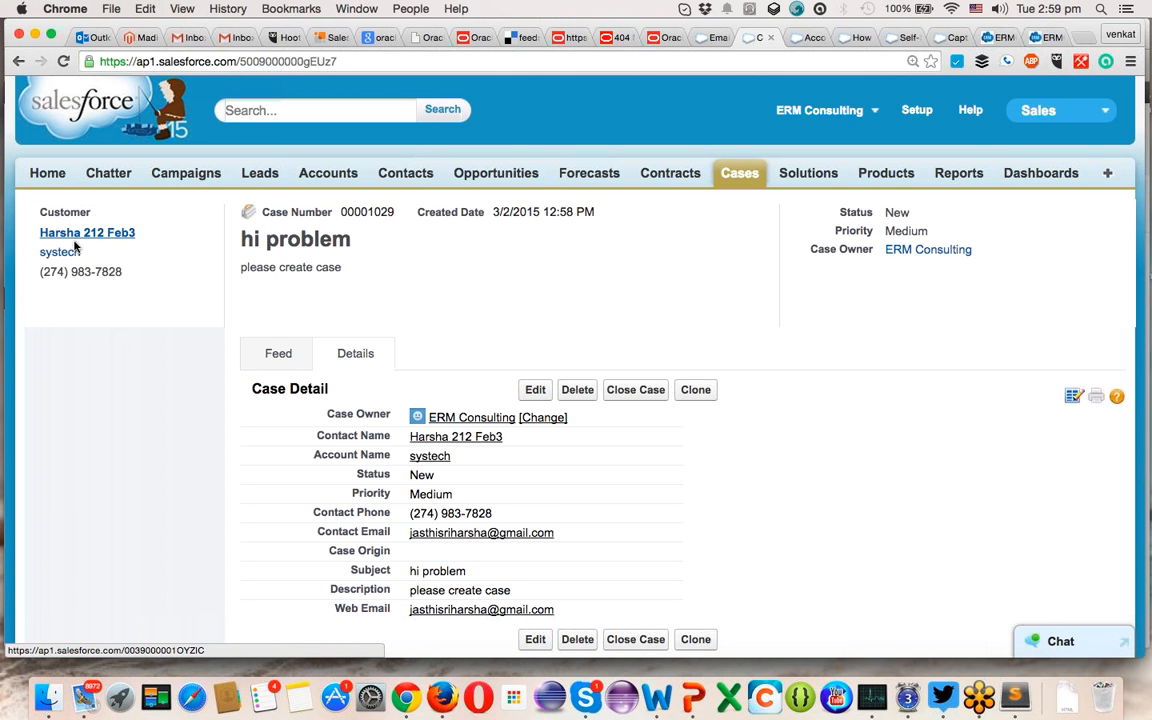
mouse_move(66, 254)
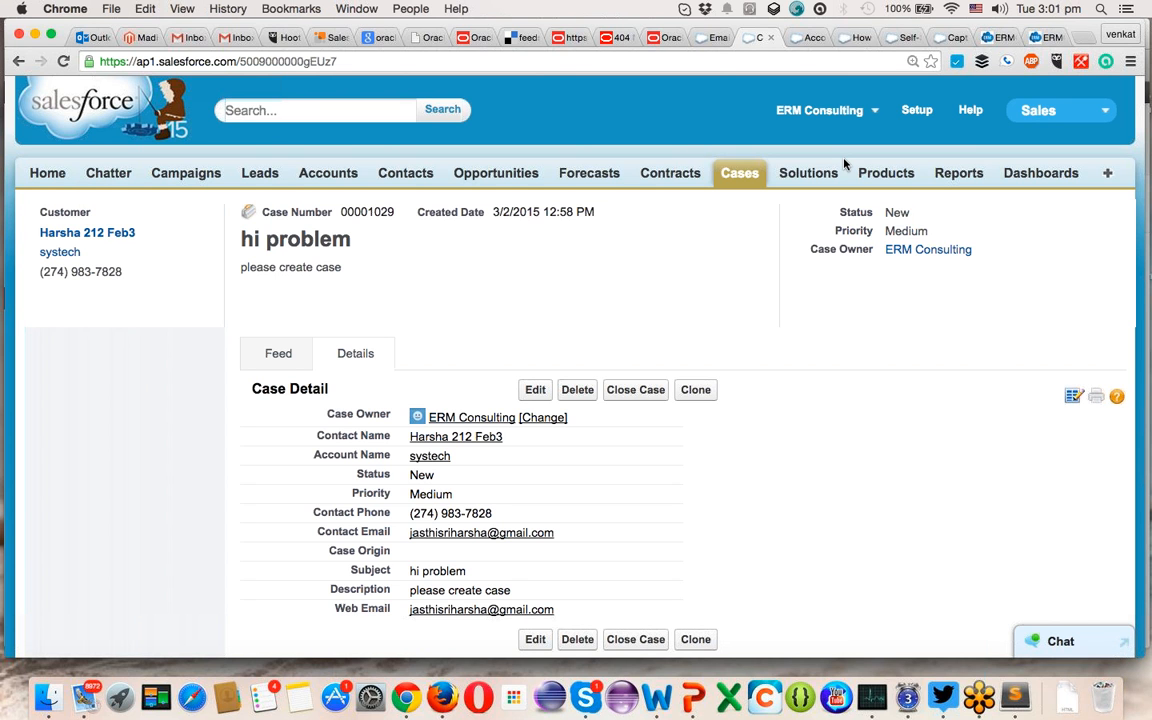
- From the Email-to-Case routing details, use Verify to email the support routing address
left_click(712, 38)
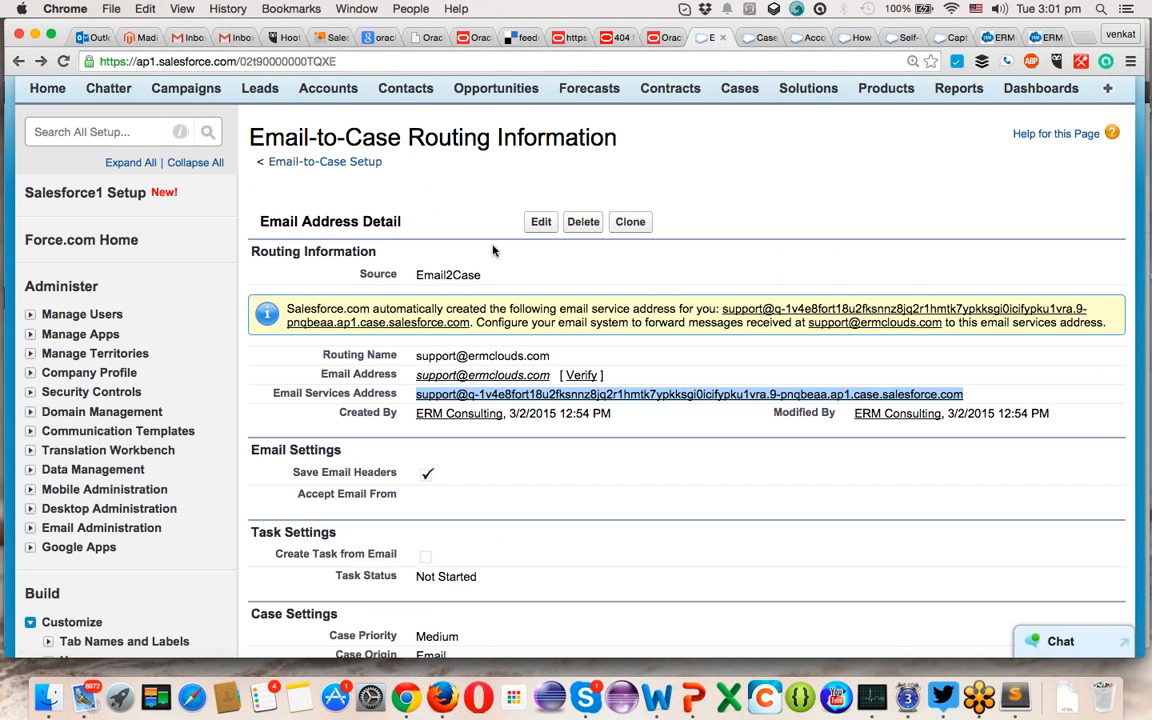
left_click(577, 377)
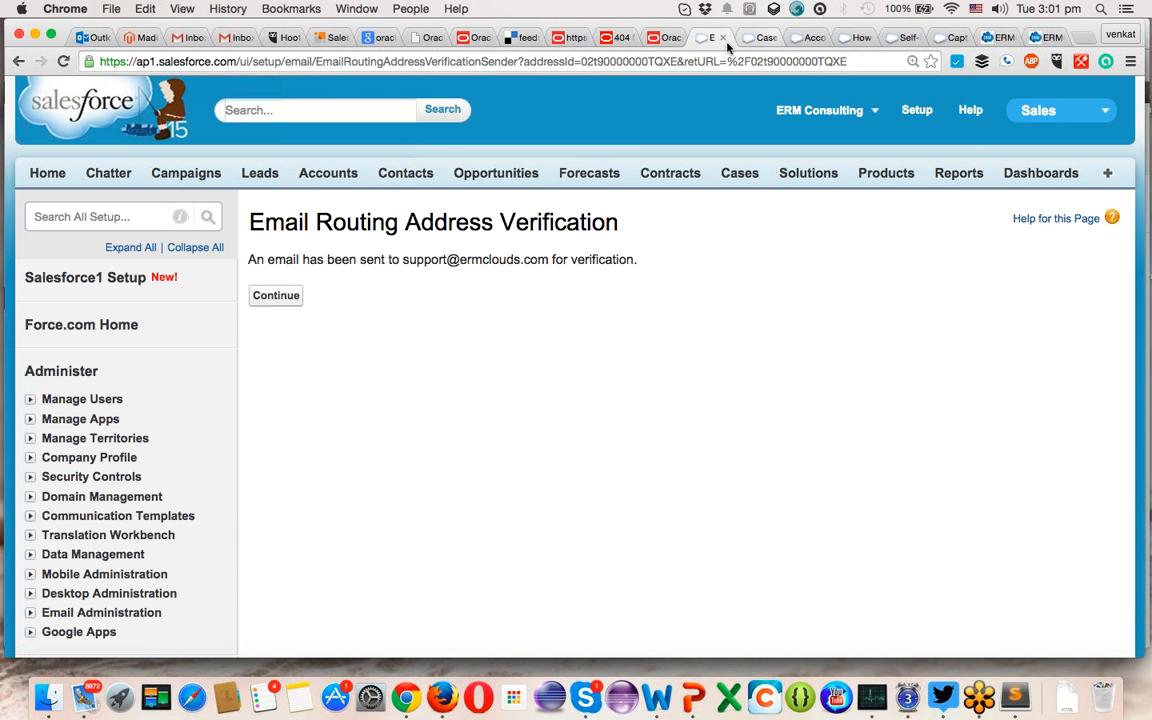
- Point the browser at mail.live.com to reach the Outlook.com sign-in page
left_click(1085, 38)
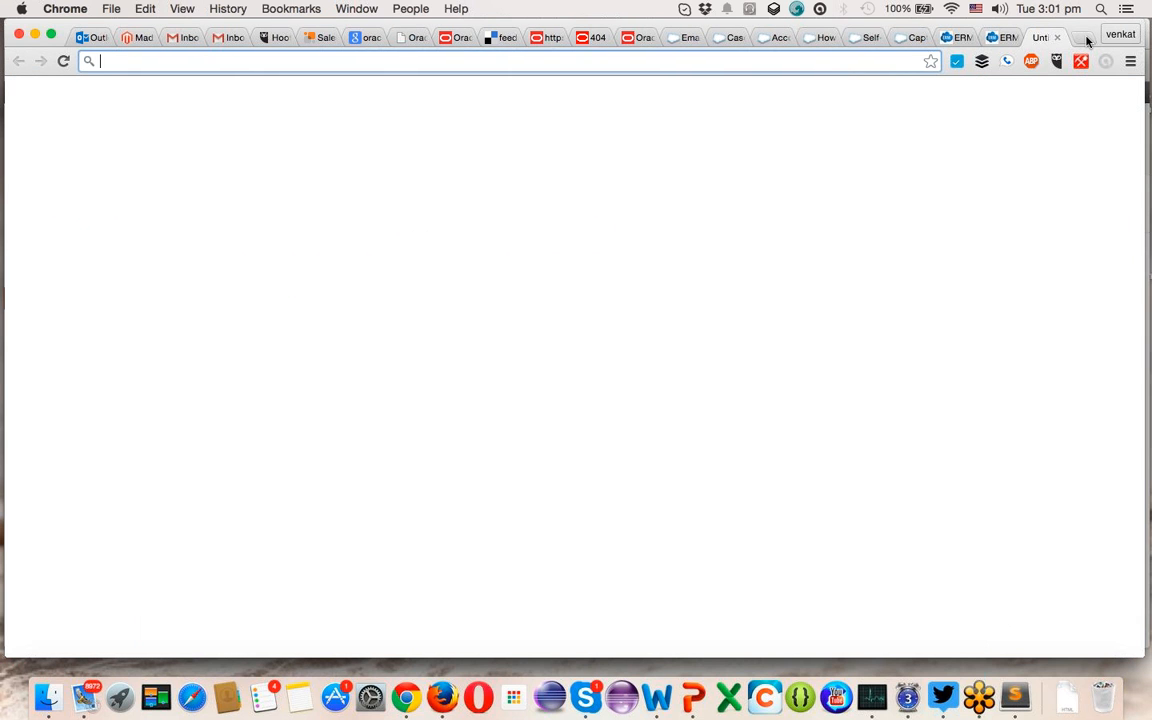
type("mail.live.com")
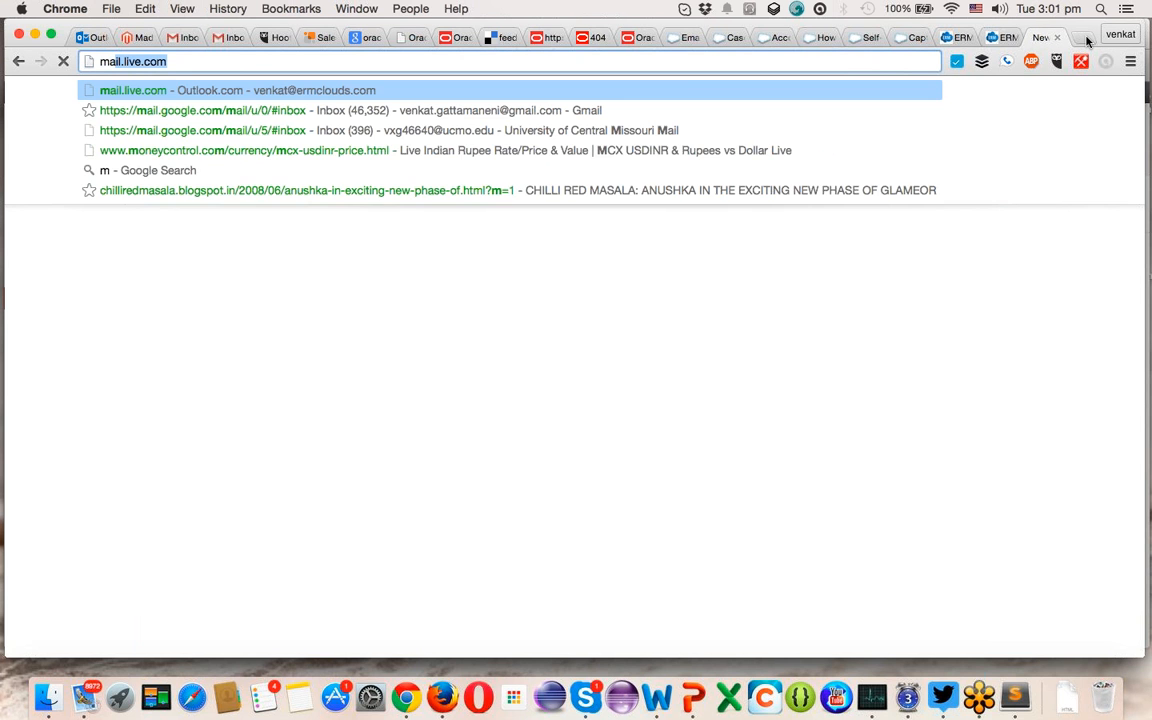
key("super+a")
key("BackSpace")
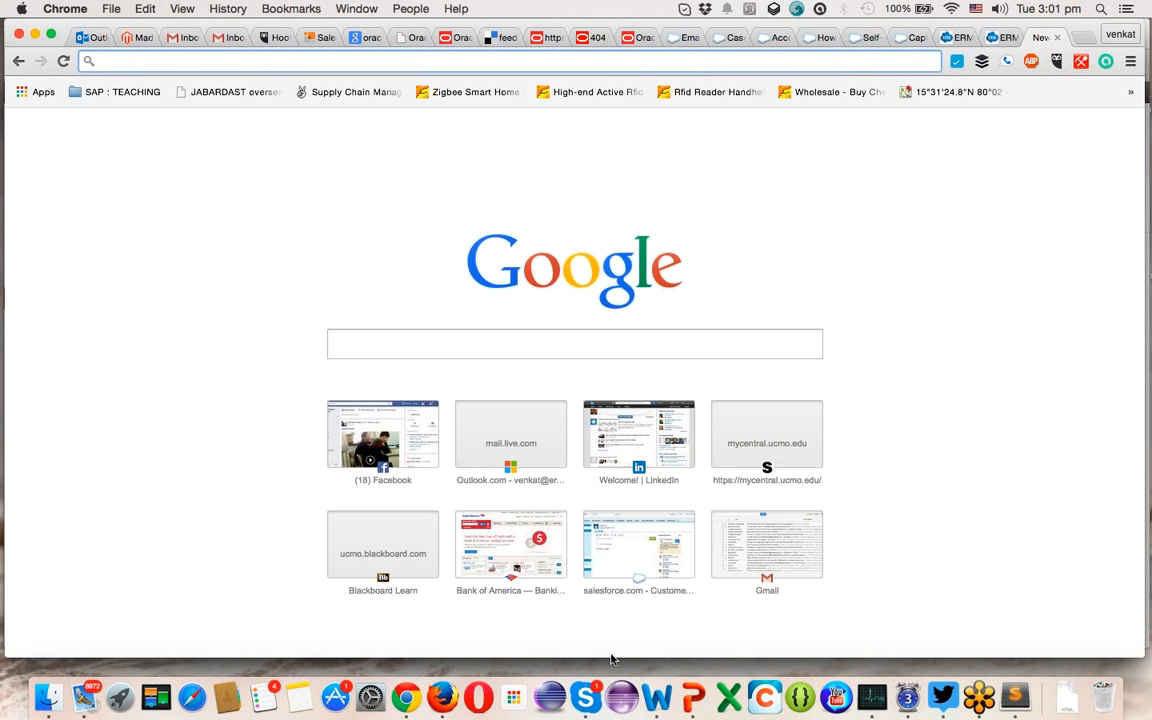
left_click(498, 684)
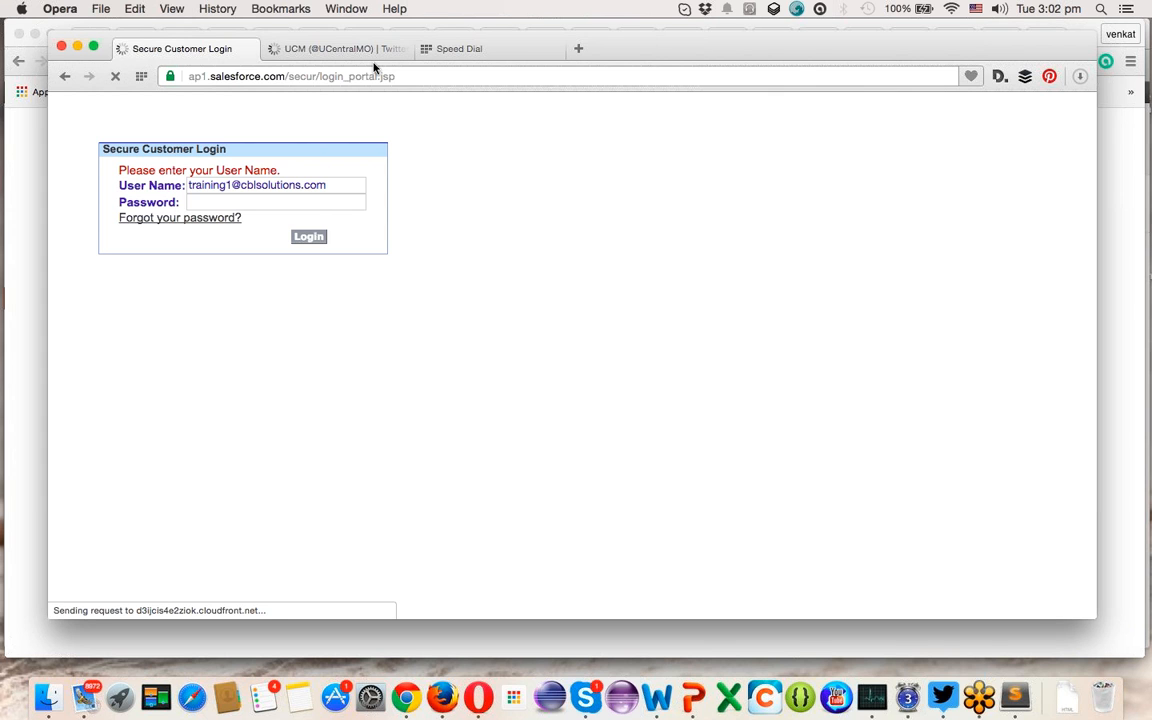
left_click(374, 77)
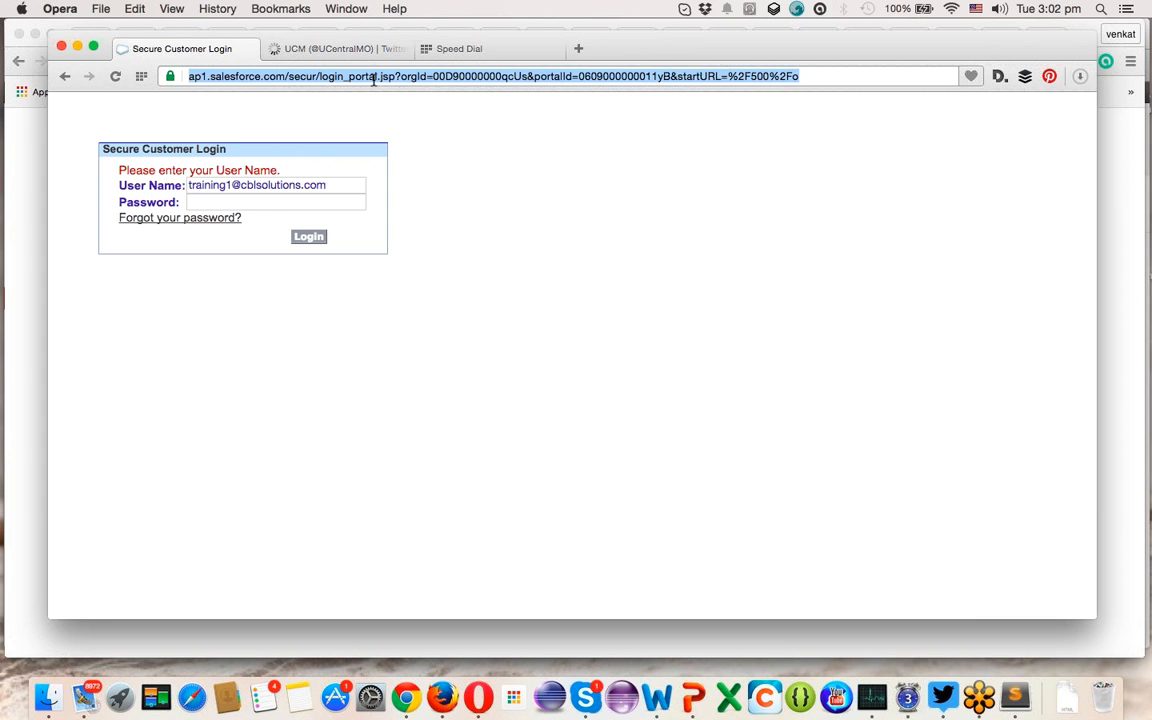
type("mail.")
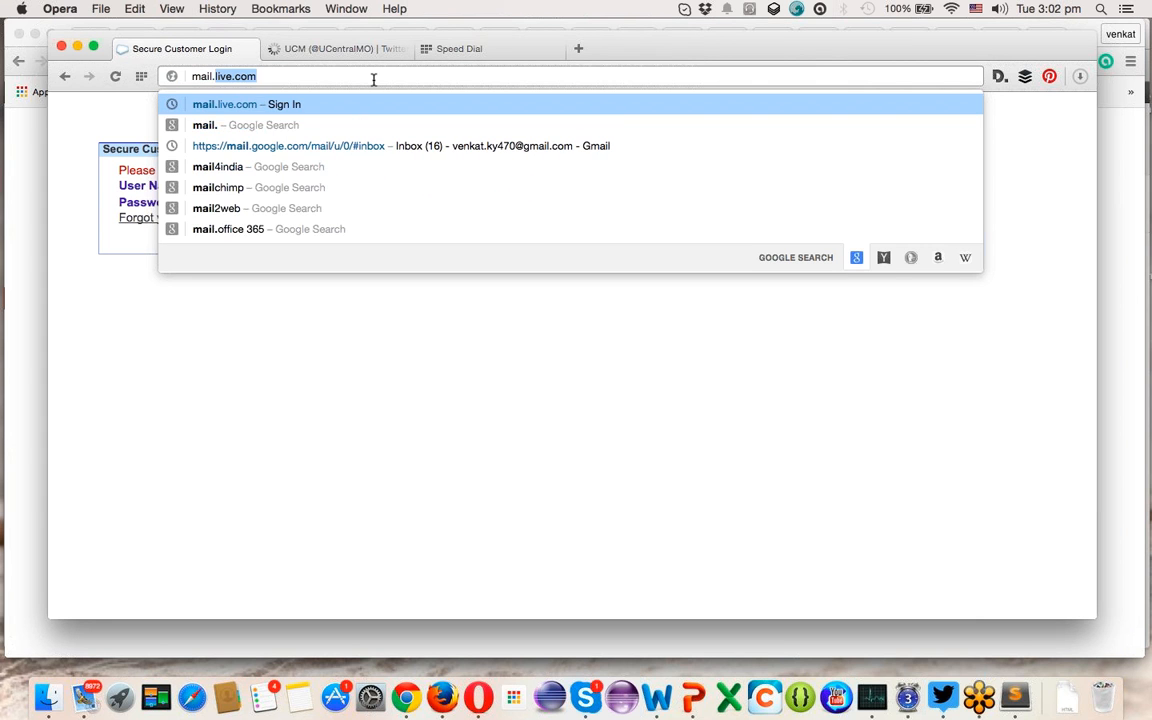
type("live")
key("Right")
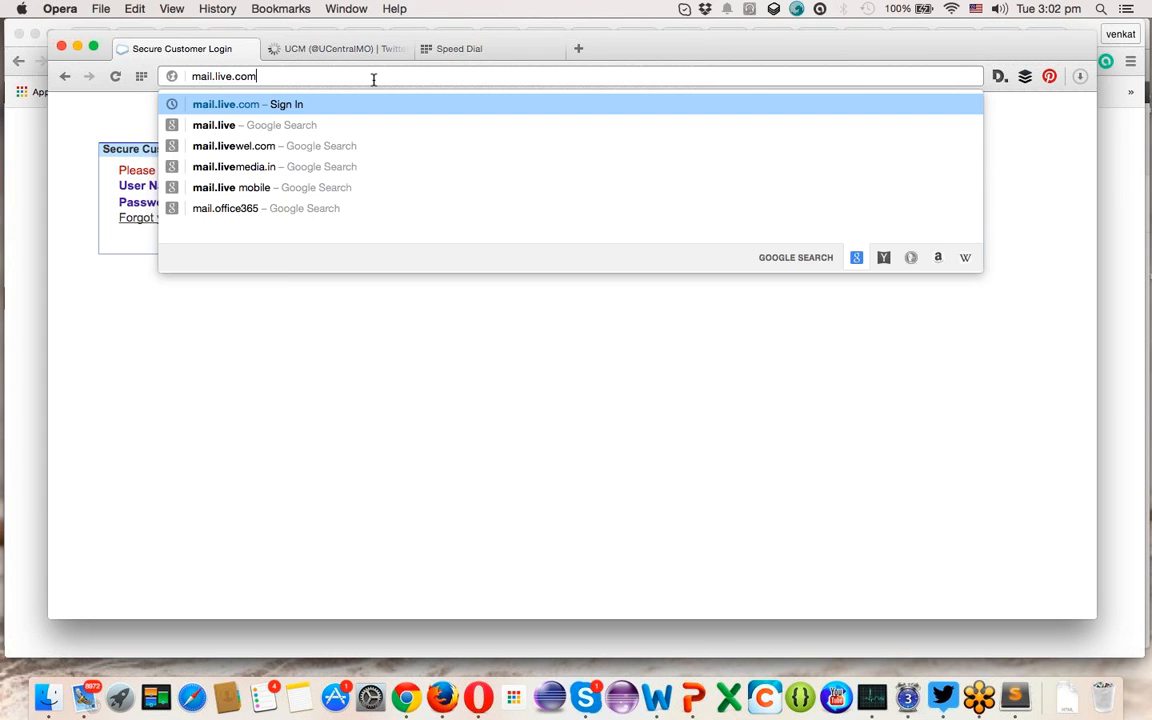
key("Return")
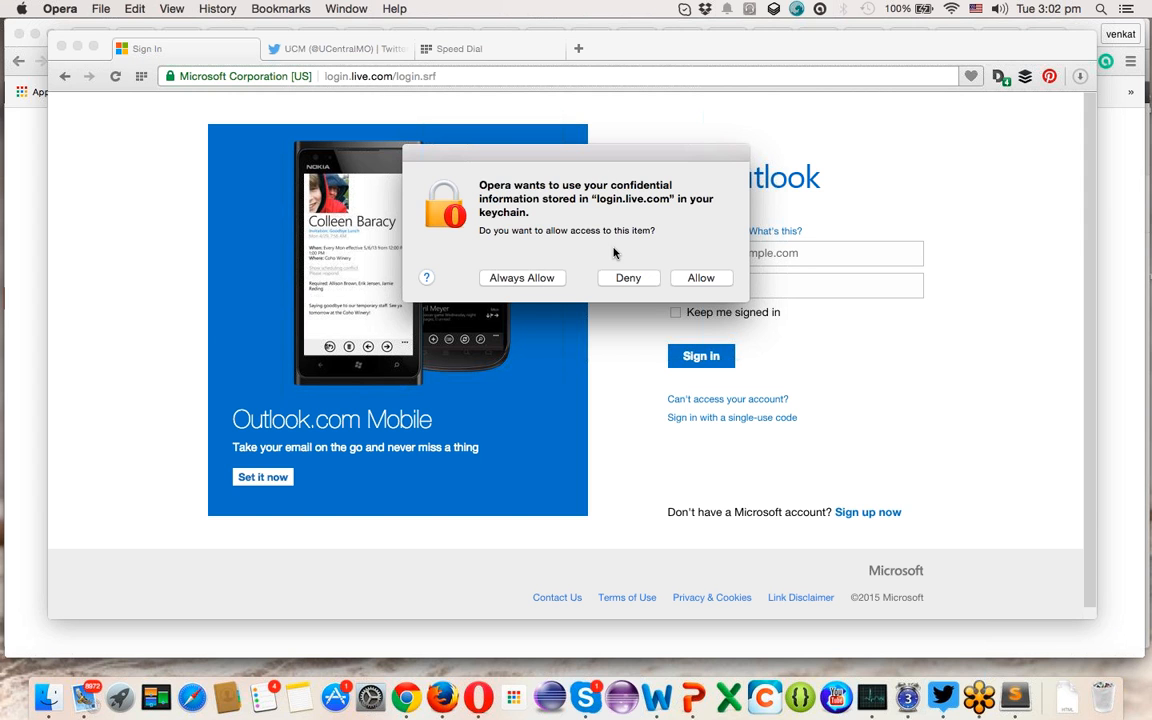
- Sign in to Outlook.com with the support account's email address and password
left_click(700, 276)
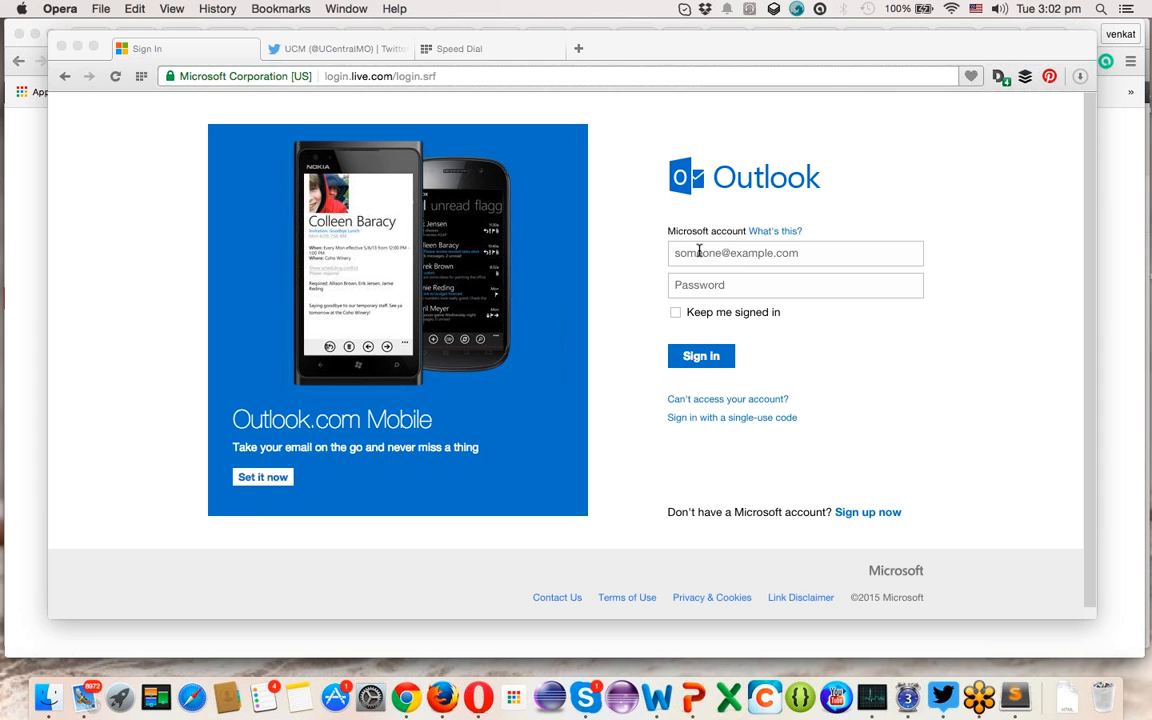
left_click(699, 252)
type("suppor")
key("Down")
key("Return")
type("••••••••••")
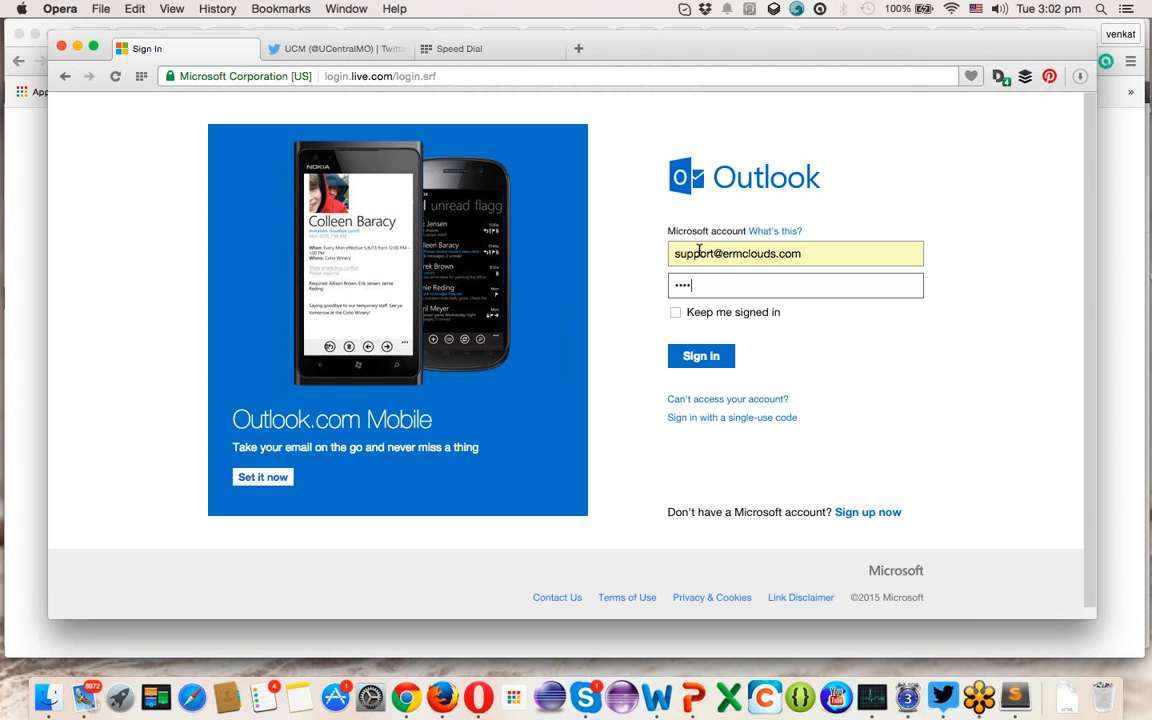
type("•••")
key("Return")
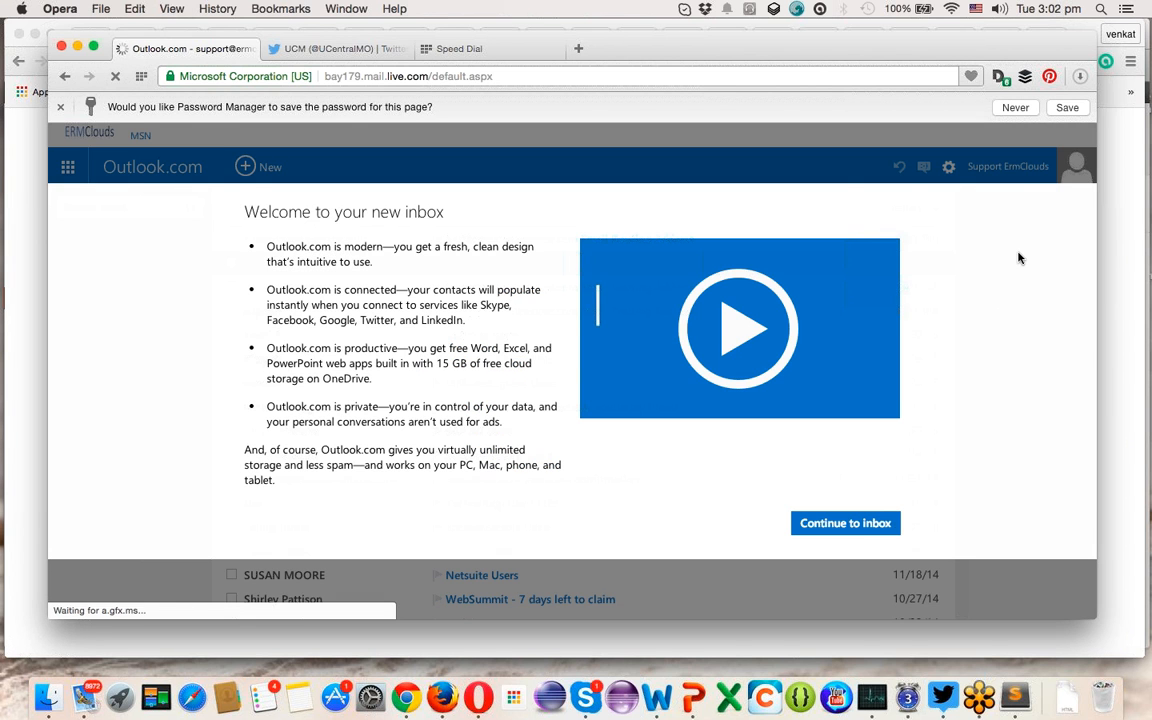
- Dismiss the welcome introduction and return to the inbox message list
left_click(817, 522)
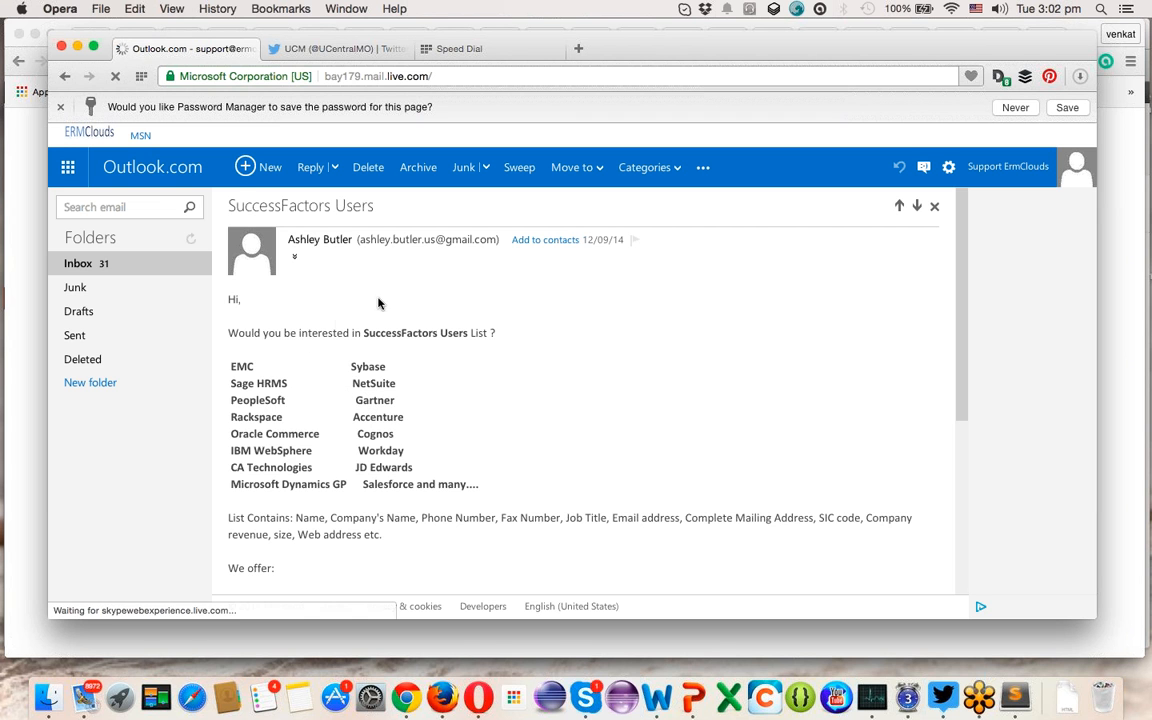
scroll(612, 352, "left", 5)
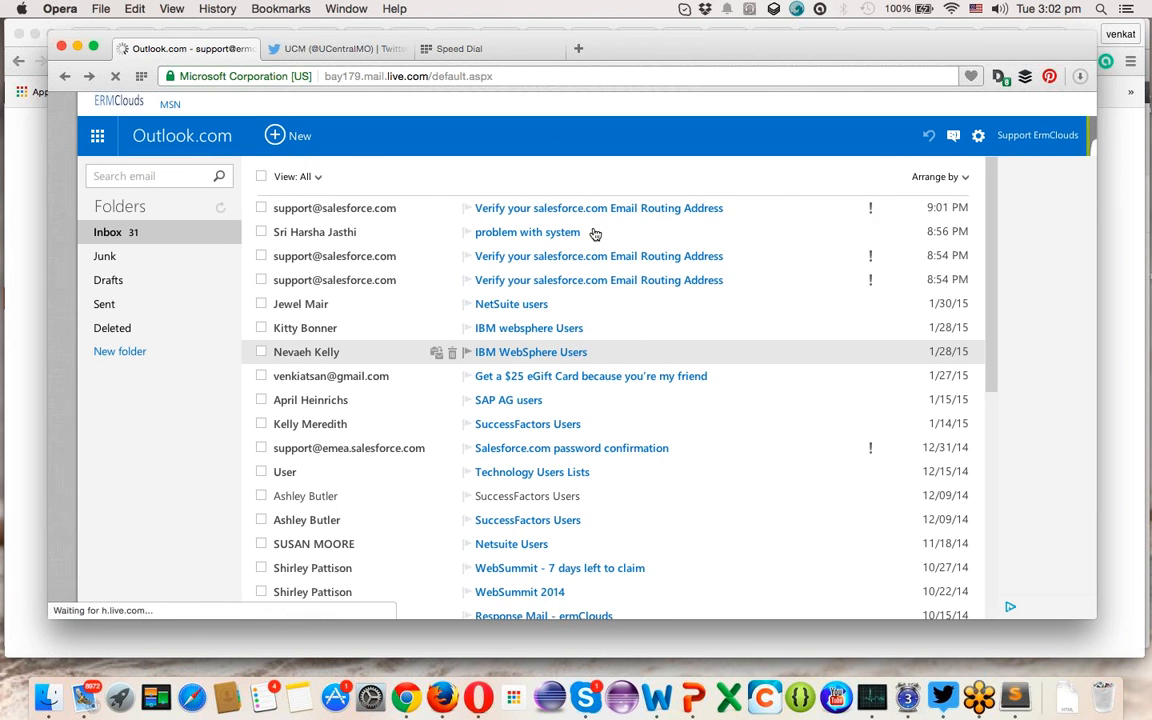
- Open the newest 'Verify your salesforce.com Email Routing Address' message in the Inbox
left_click(585, 210)
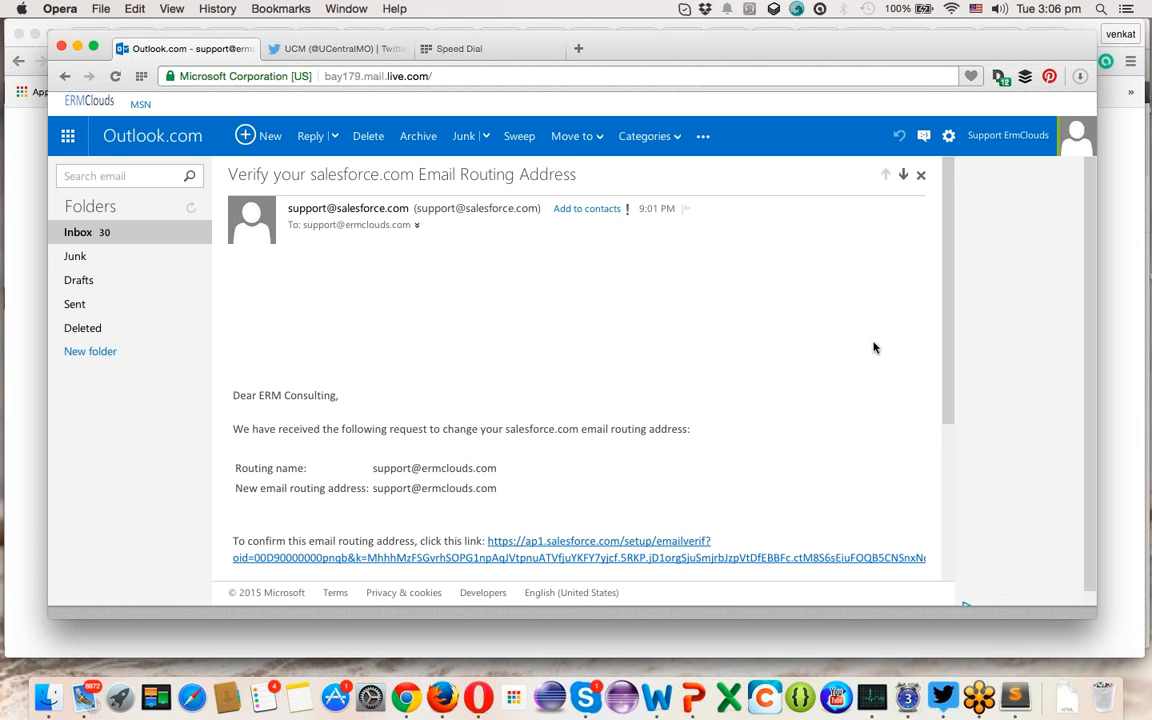
- Open Outlook.com Options from the gear menu, find 'for', and open Email forwarding
left_click(949, 136)
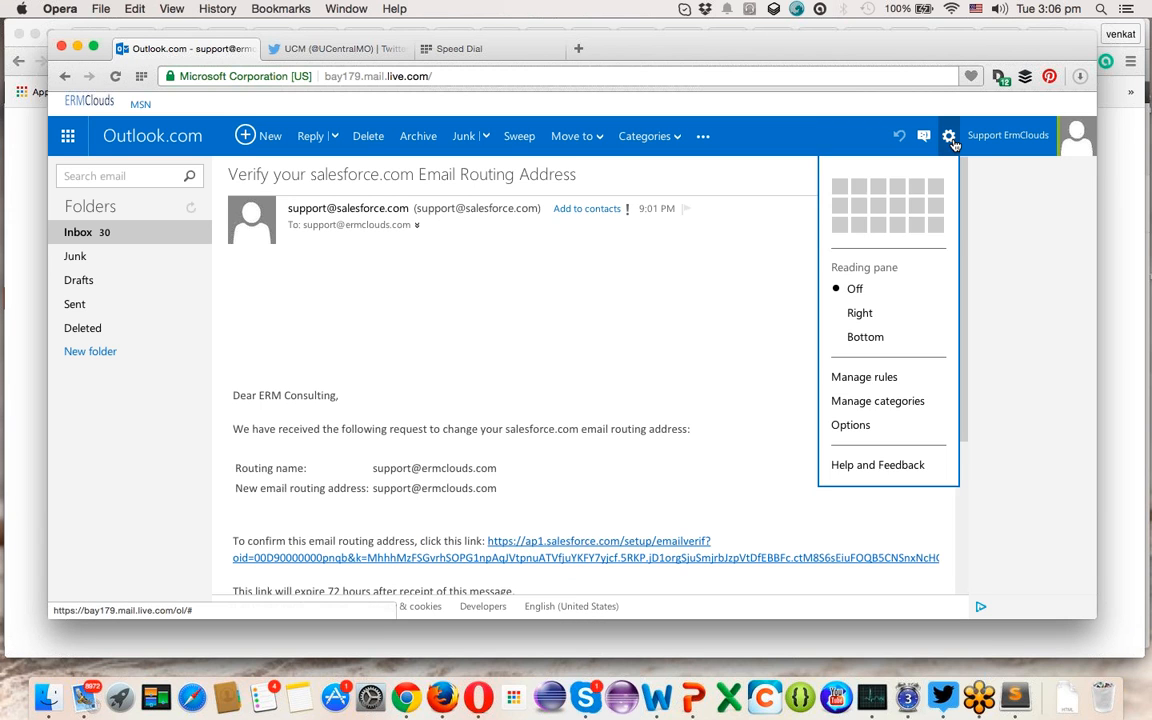
left_click(862, 424)
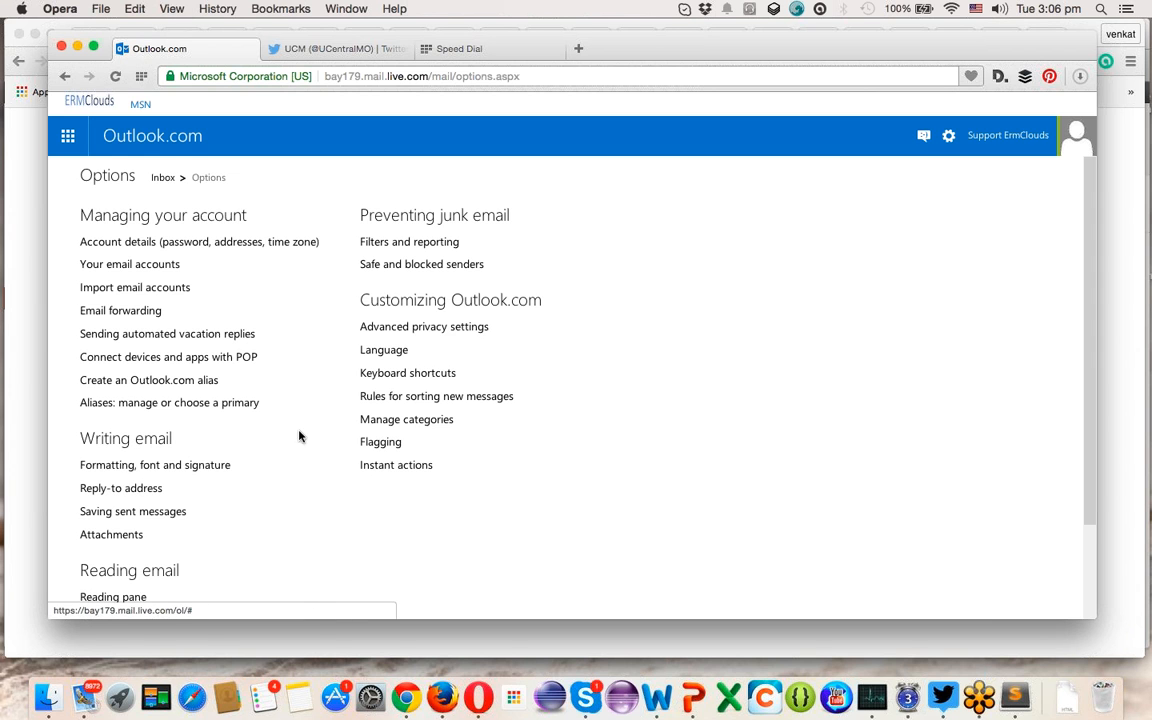
key("super+f")
type("for")
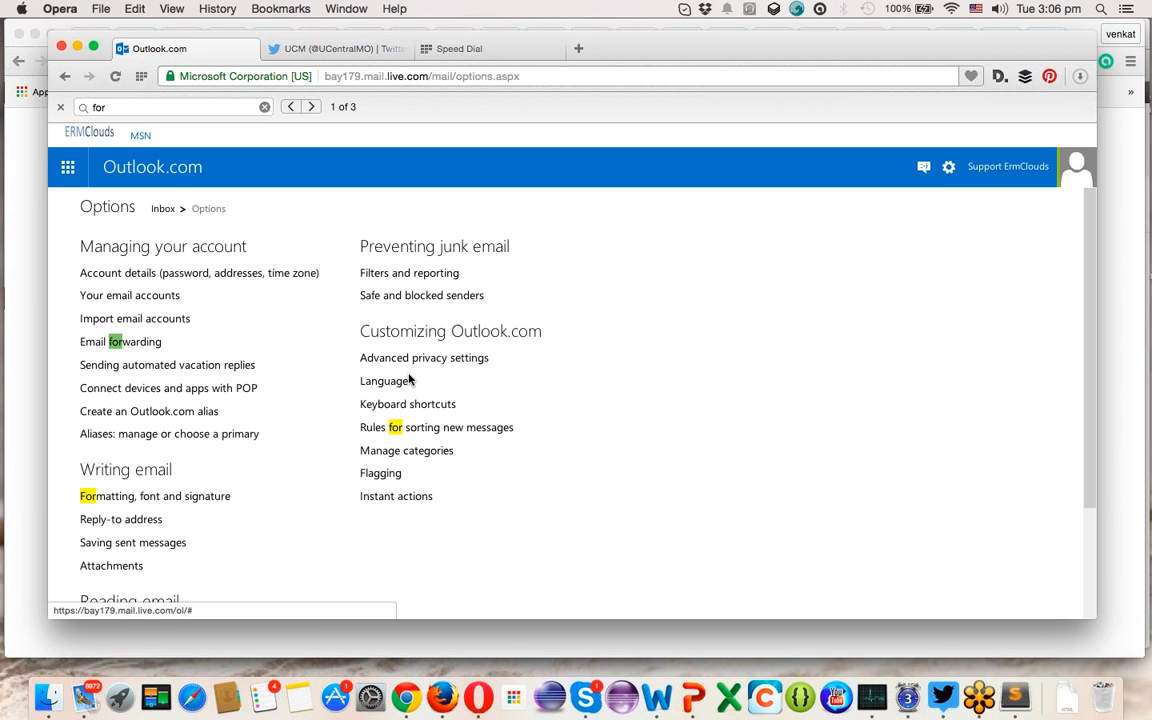
left_click(146, 345)
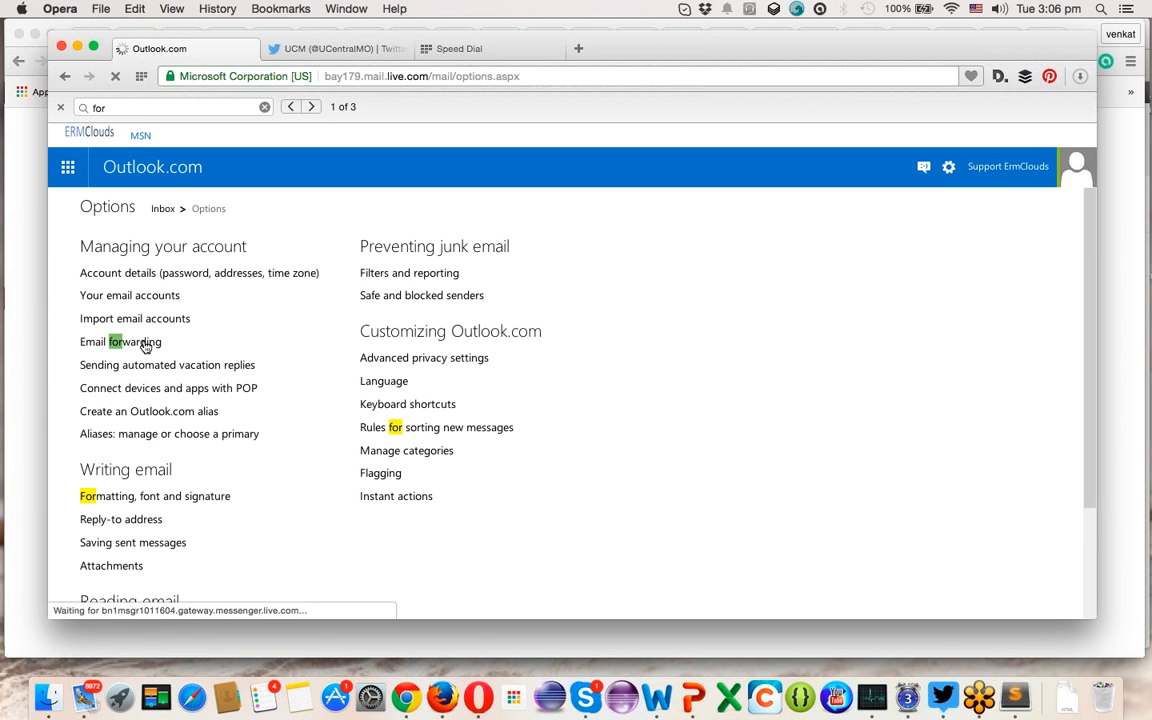